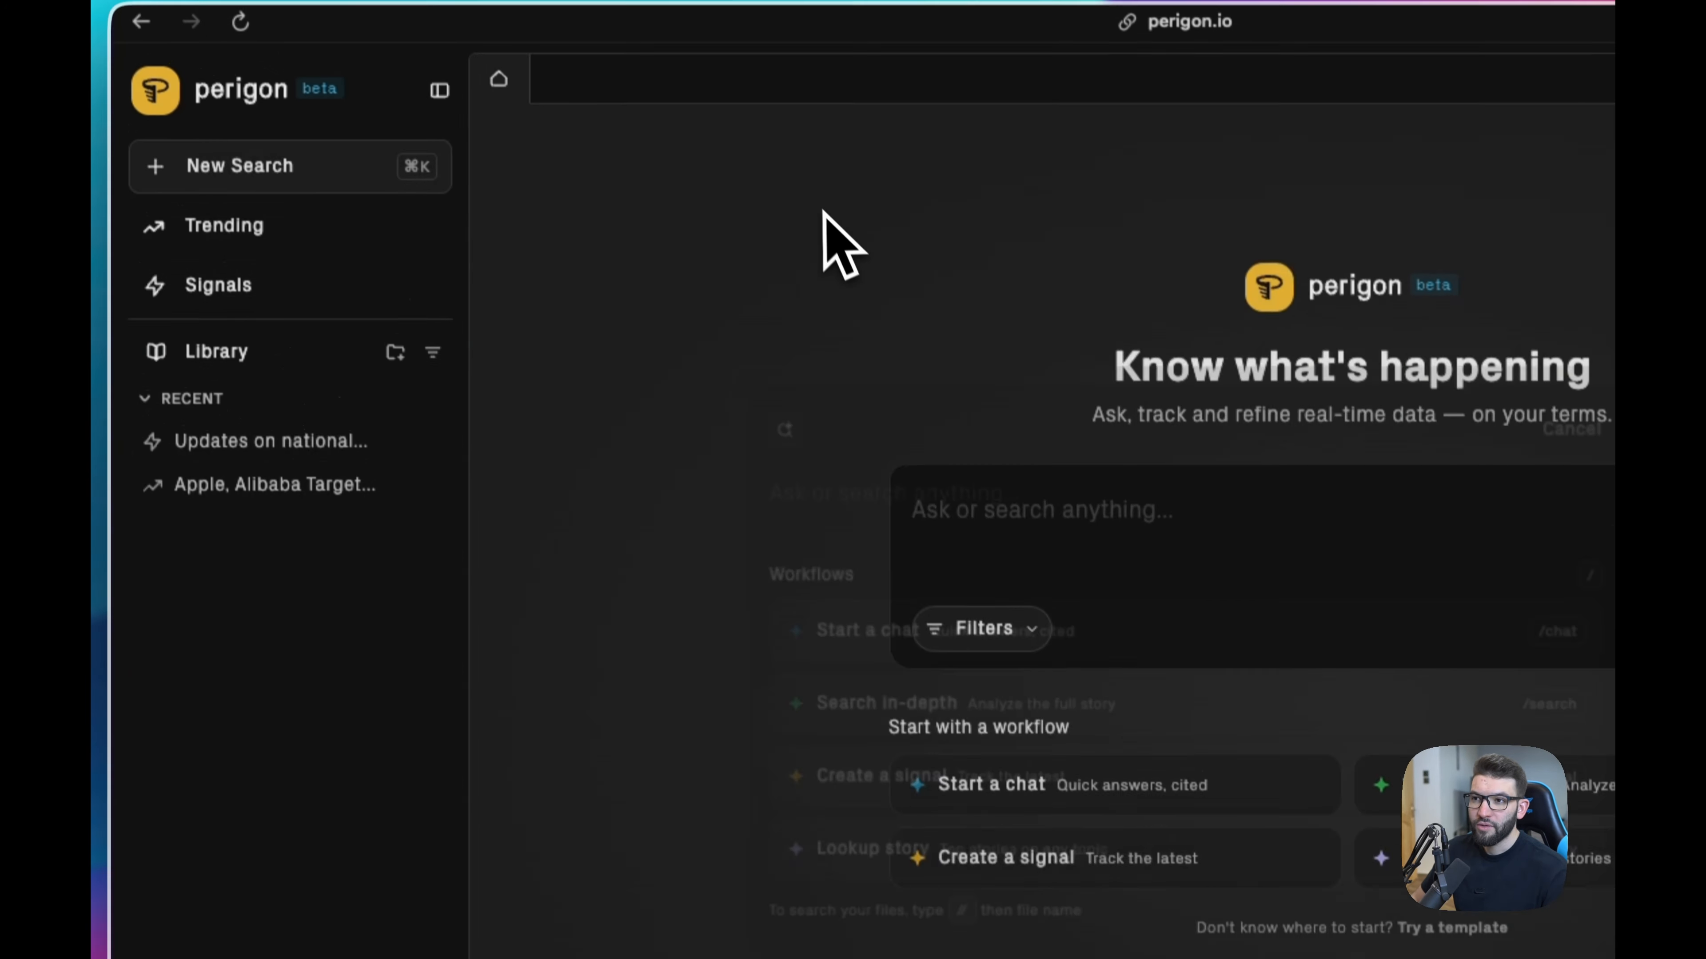
# Start creating a new signal from the Signals page and open its monitoring query for entry.
pyautogui.click(242, 292)
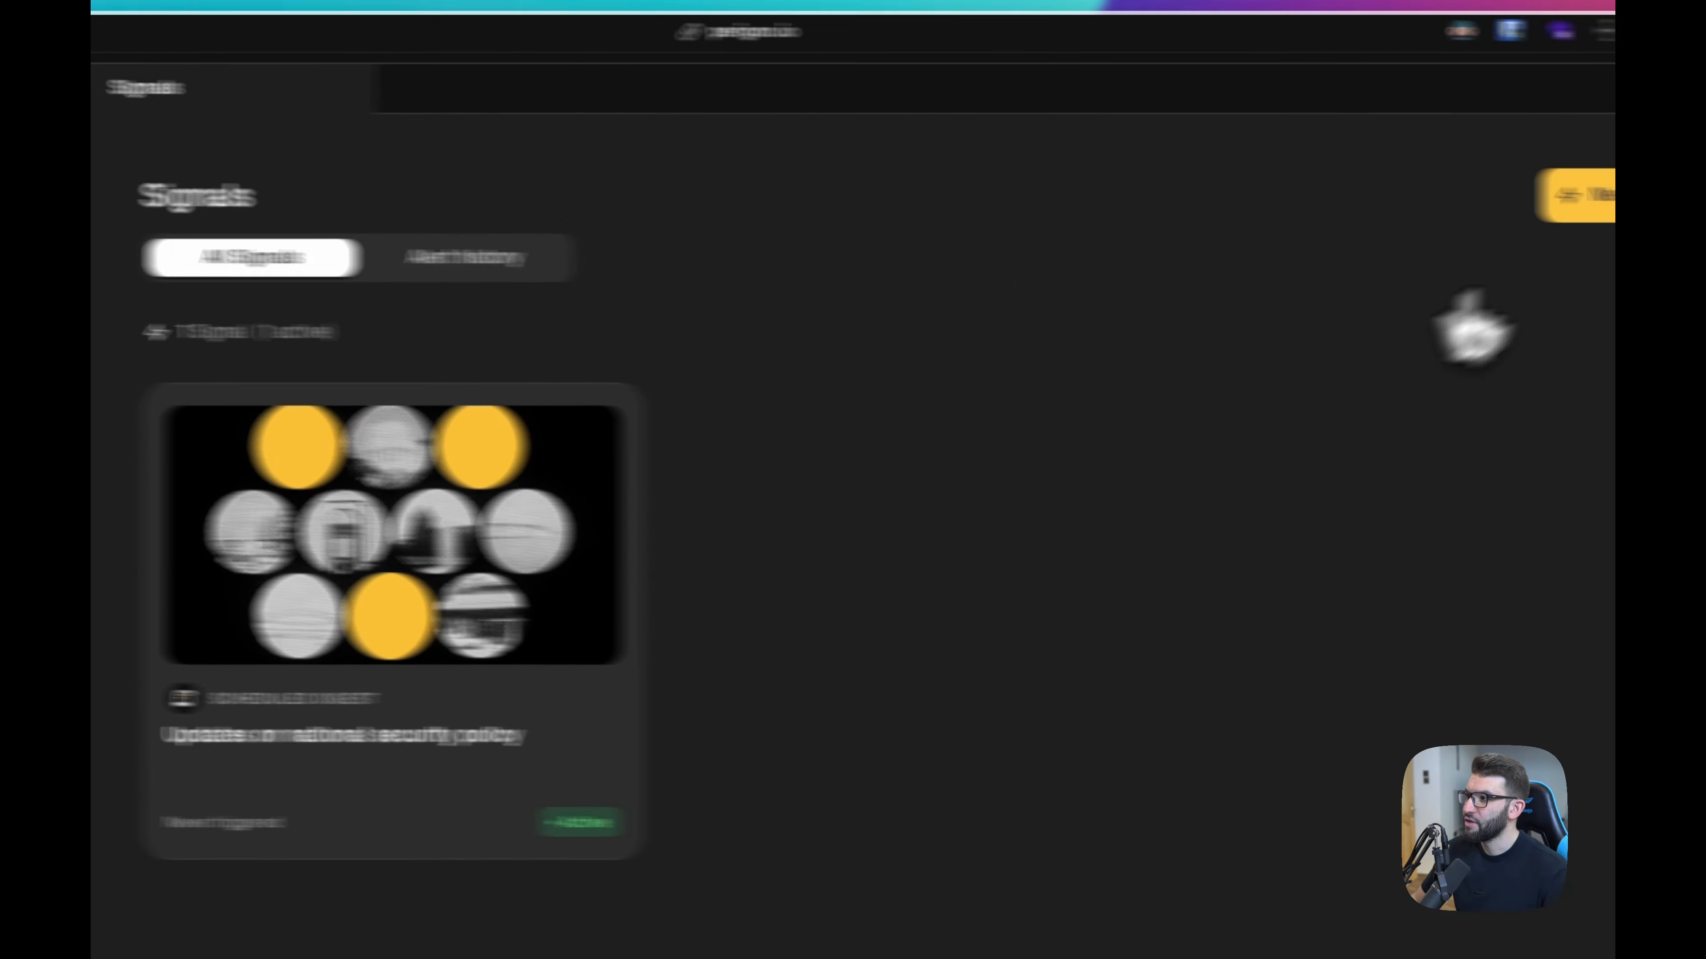
pyautogui.click(1585, 195)
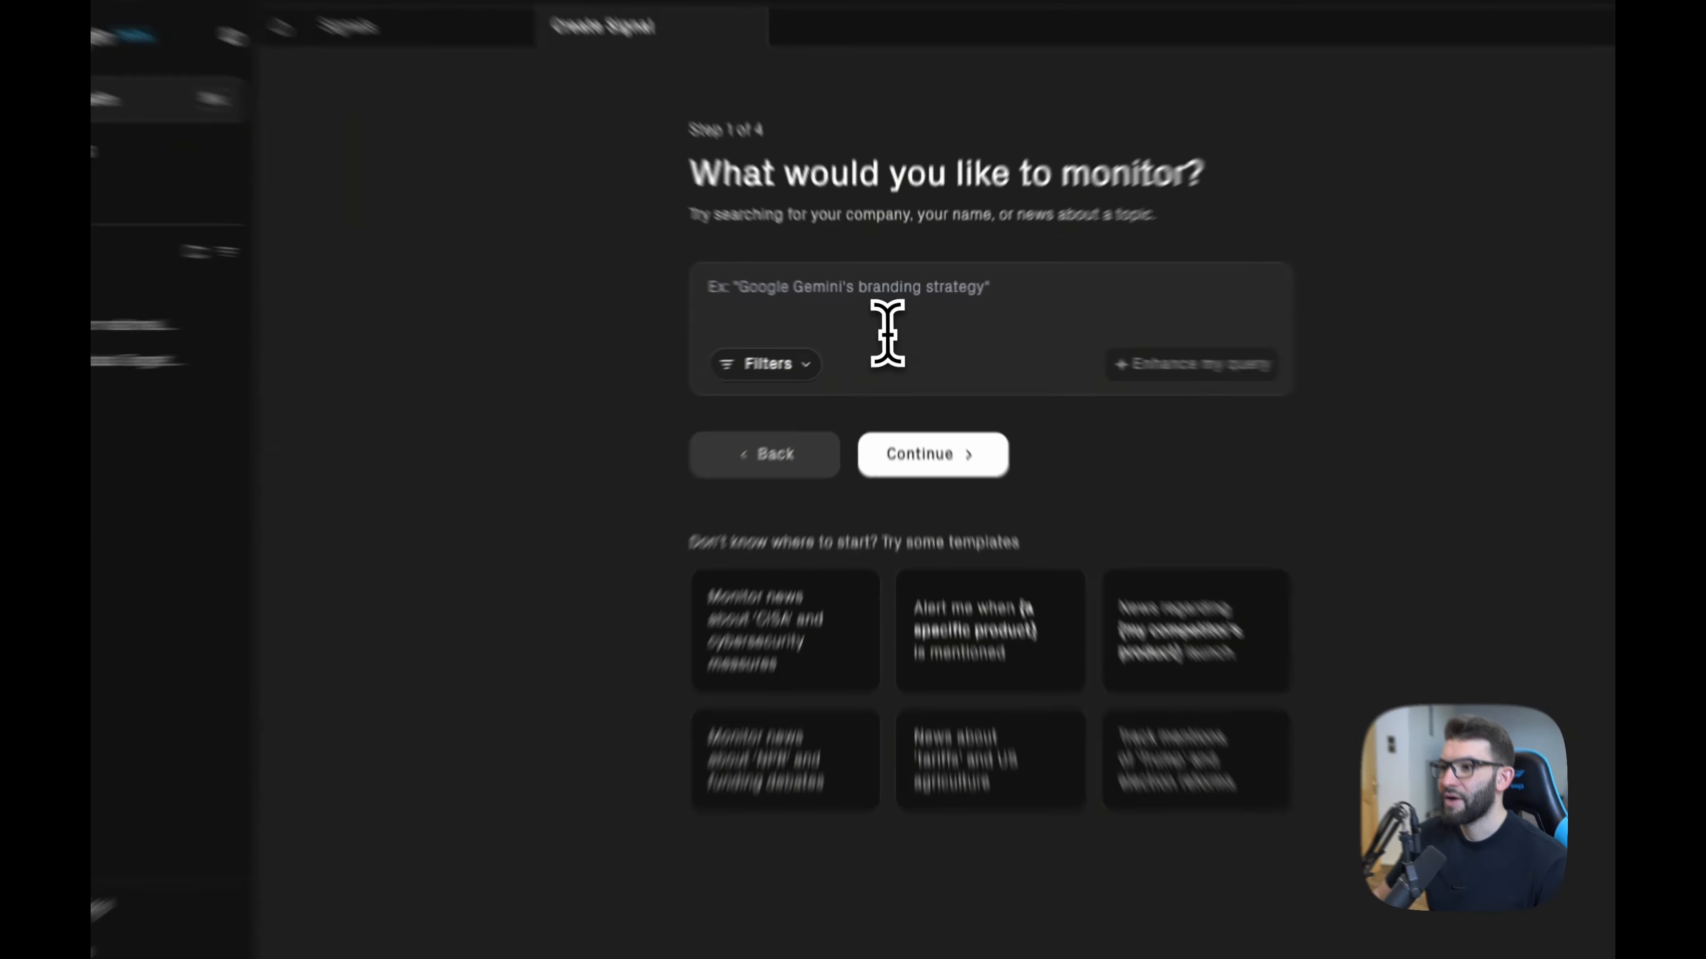
pyautogui.click(842, 300)
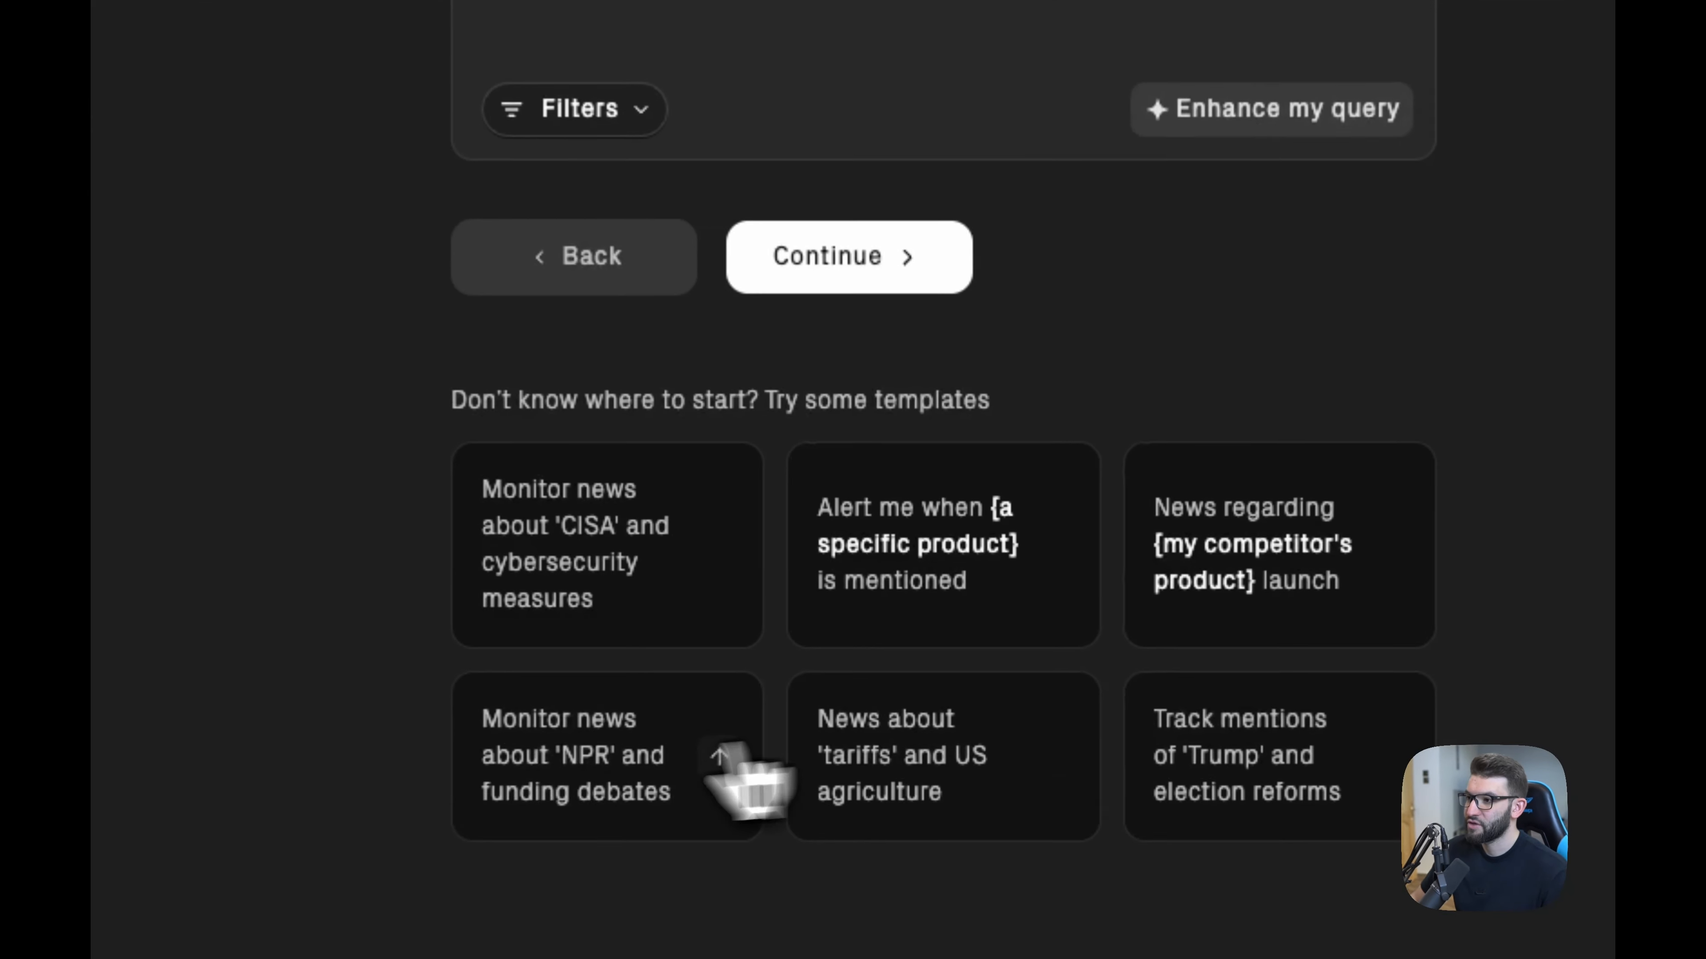
pyautogui.click(606, 540)
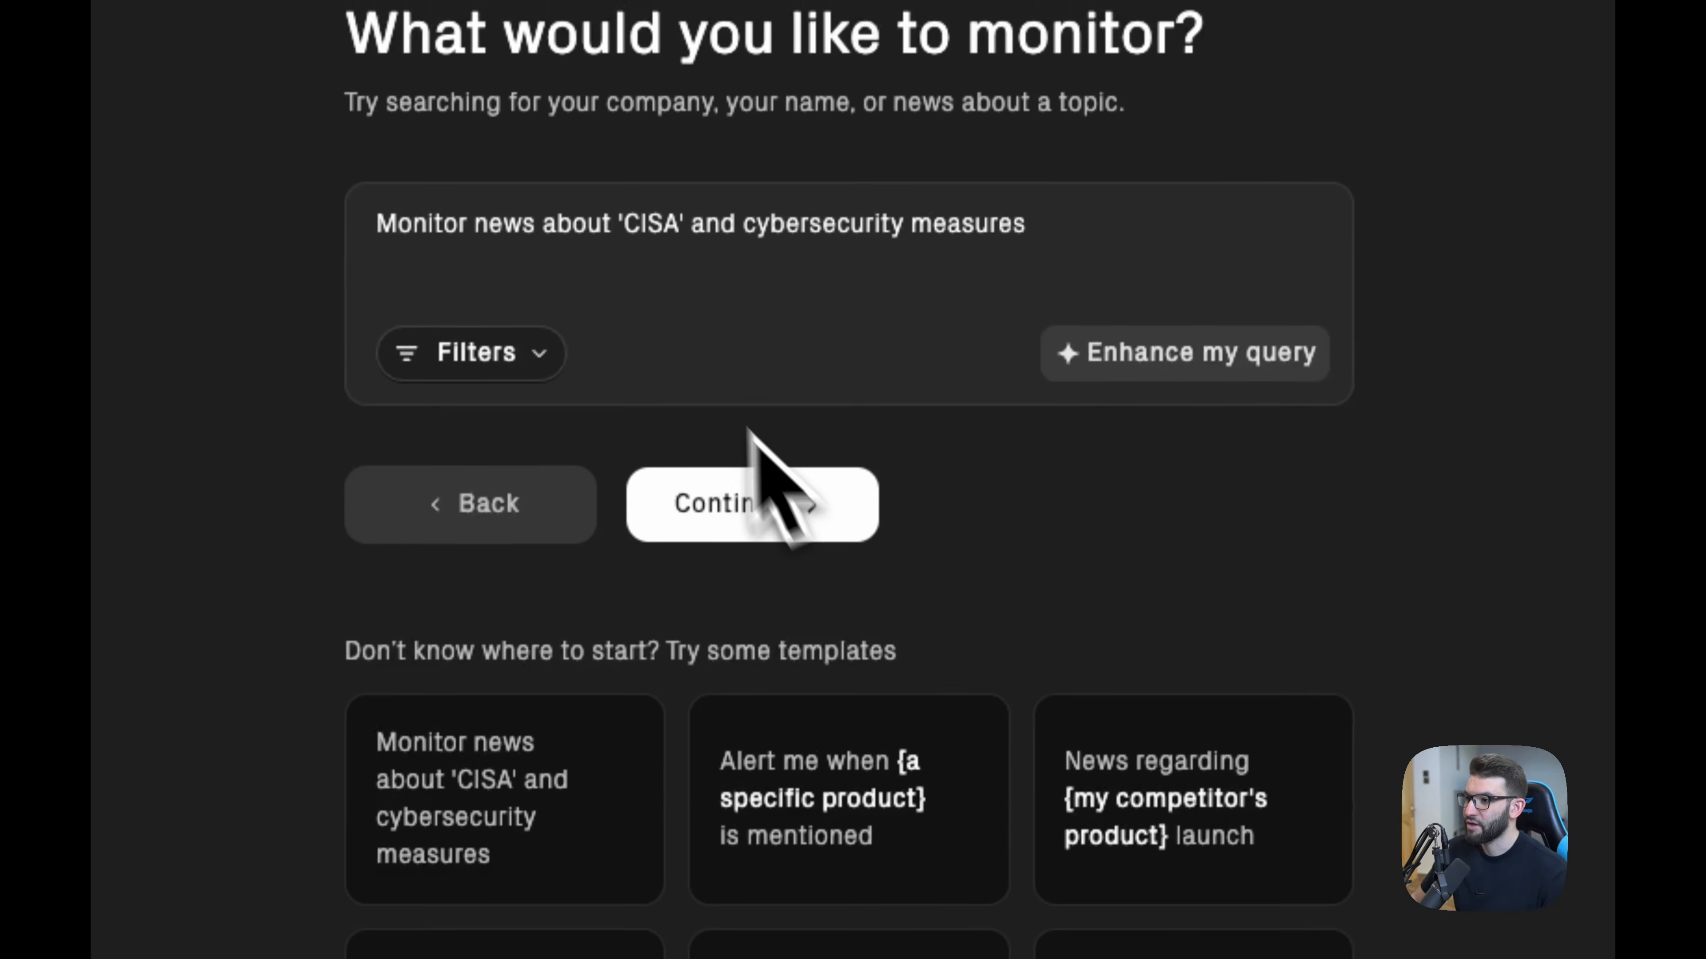
pyautogui.tripleClick(930, 229)
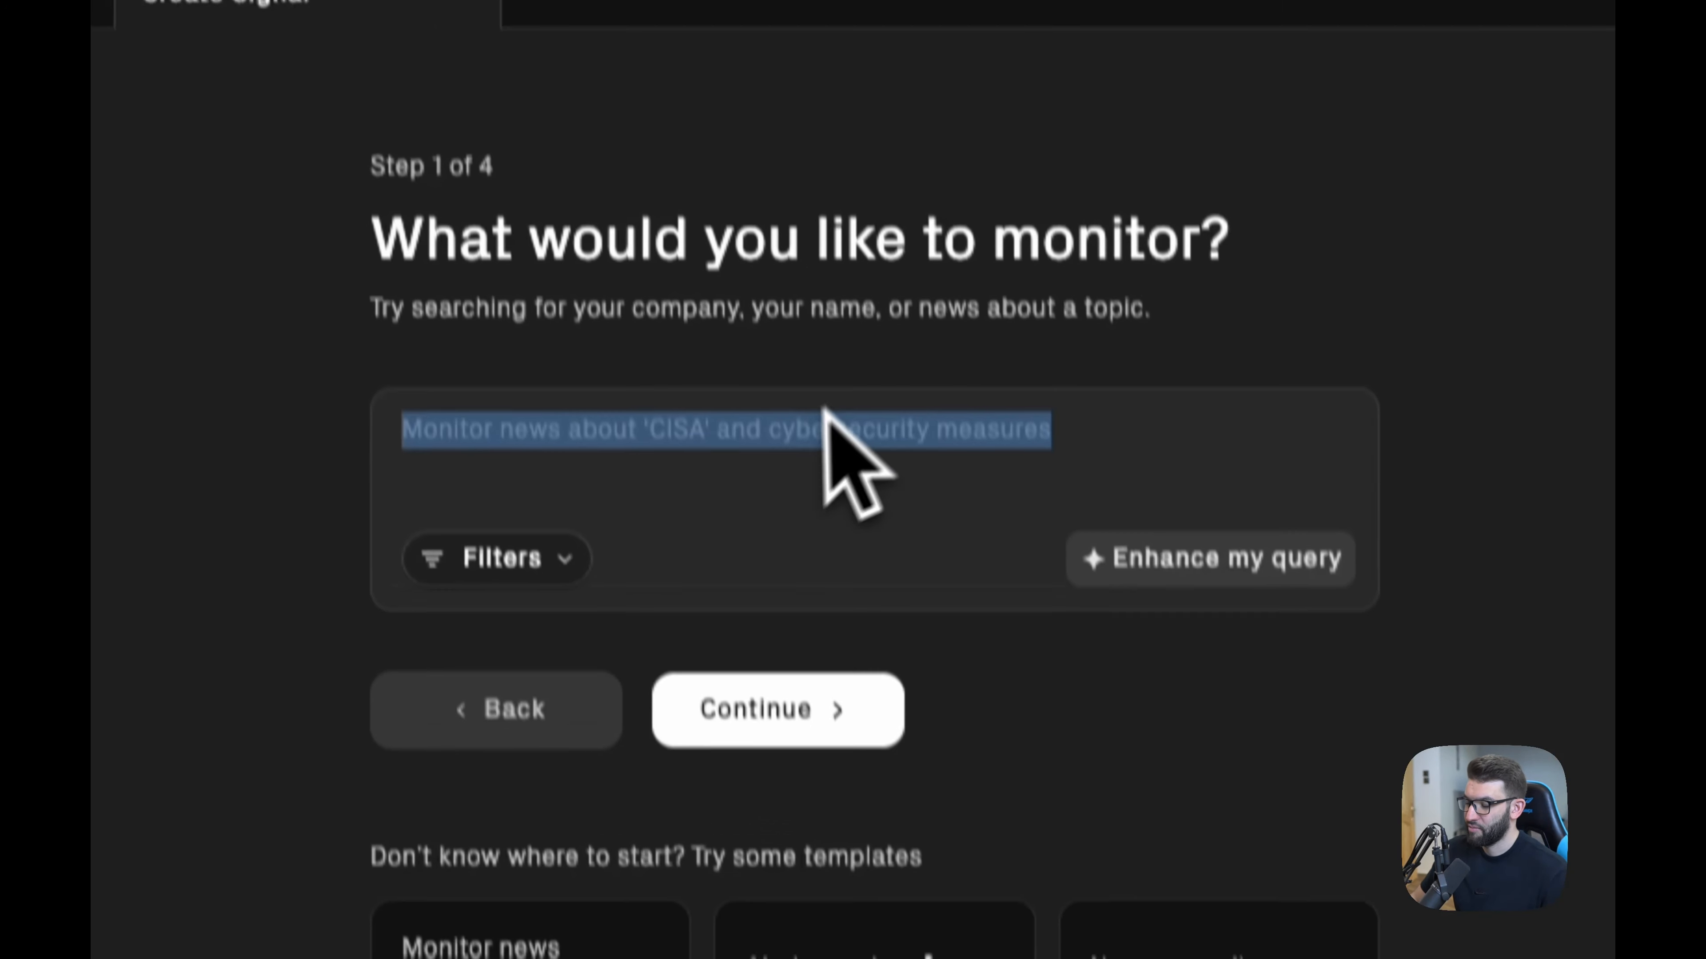
pyautogui.press('BackSpace')
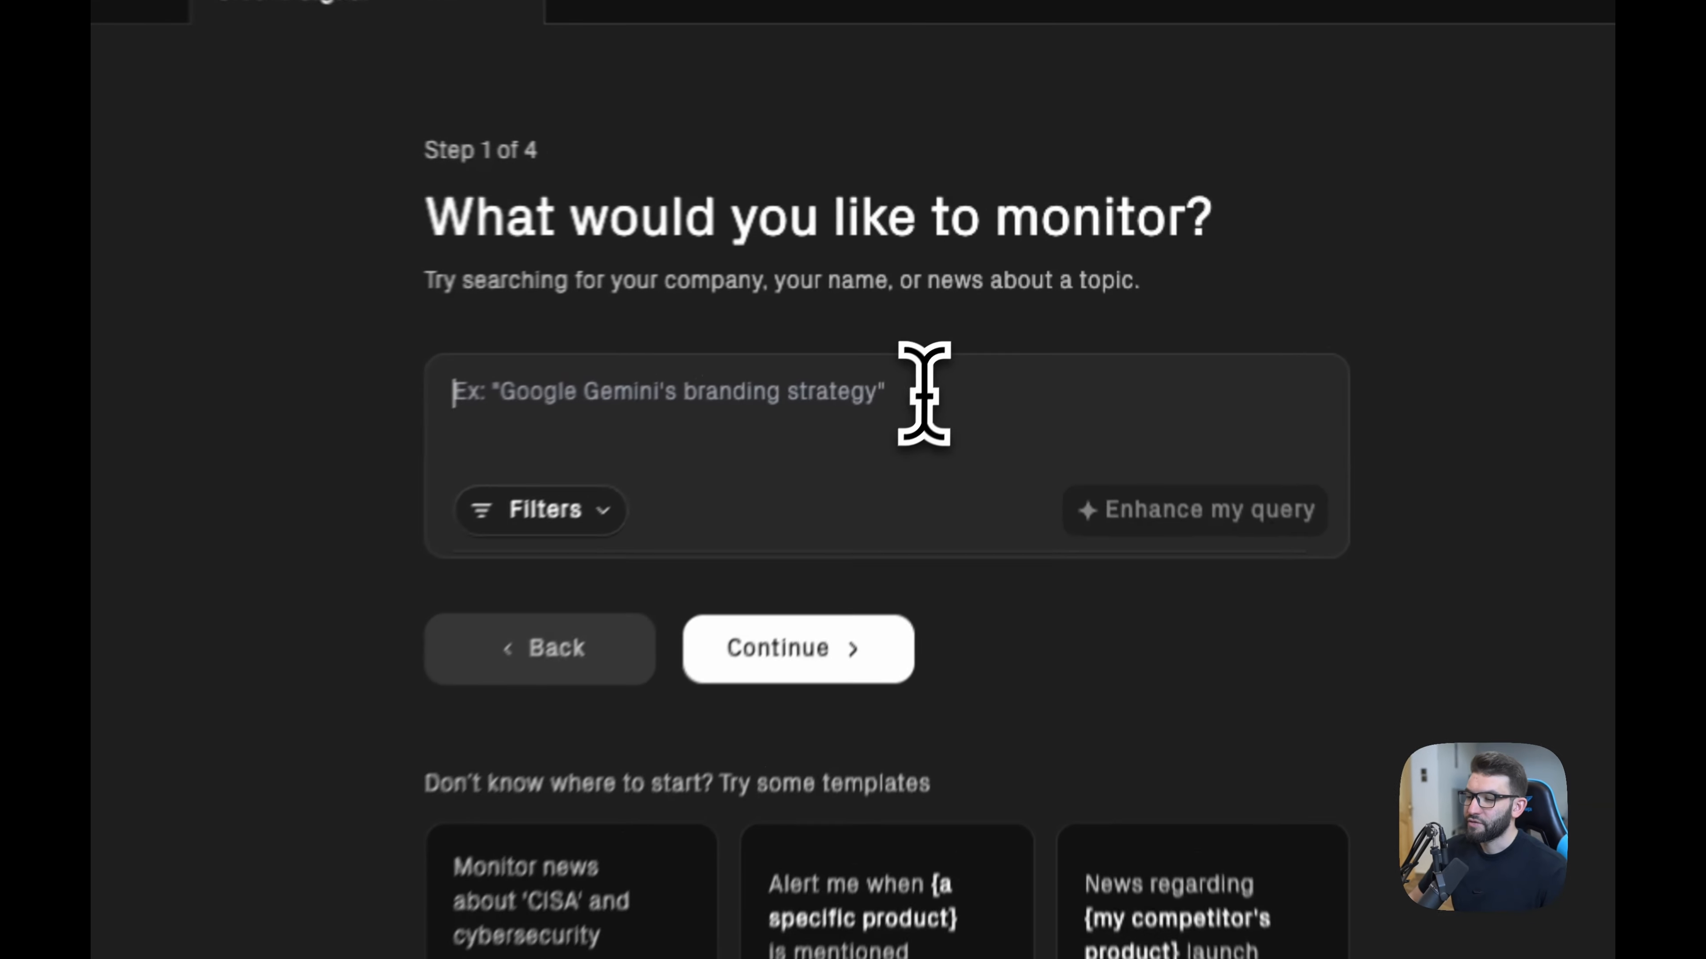
# Enter the monitoring query "Find biotech companies with upcoming phase 3 trial result".
pyautogui.write('Find biotech companies with upcoming phase 3 trial result')
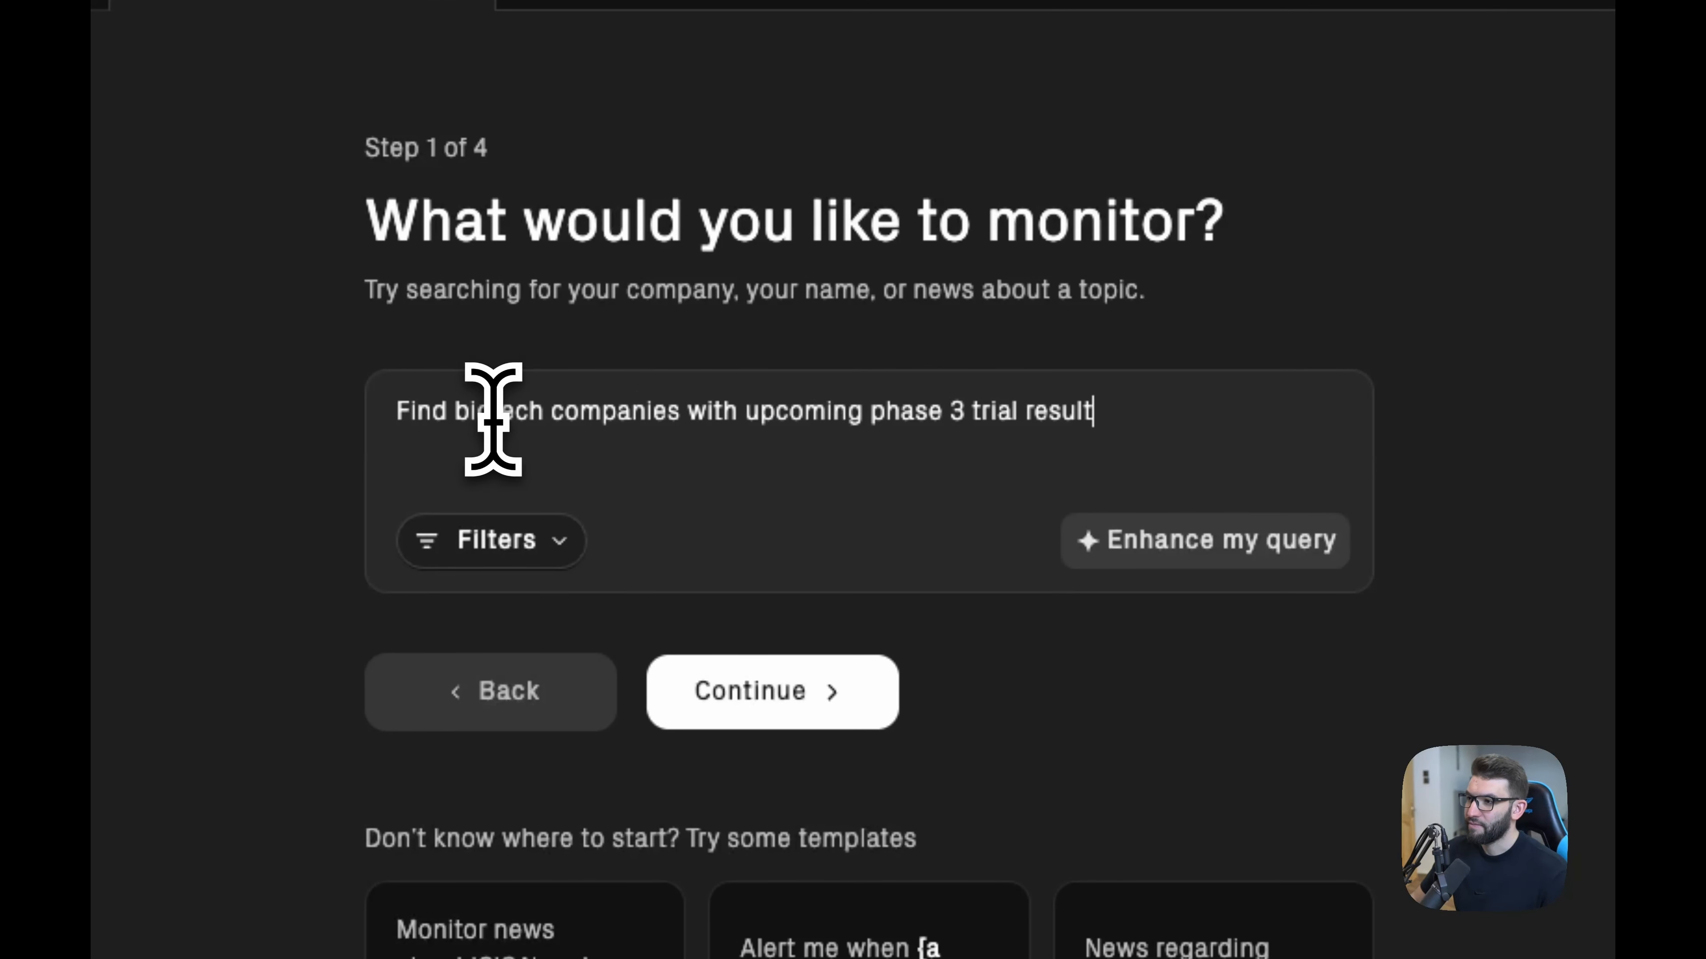
pyautogui.click(654, 412)
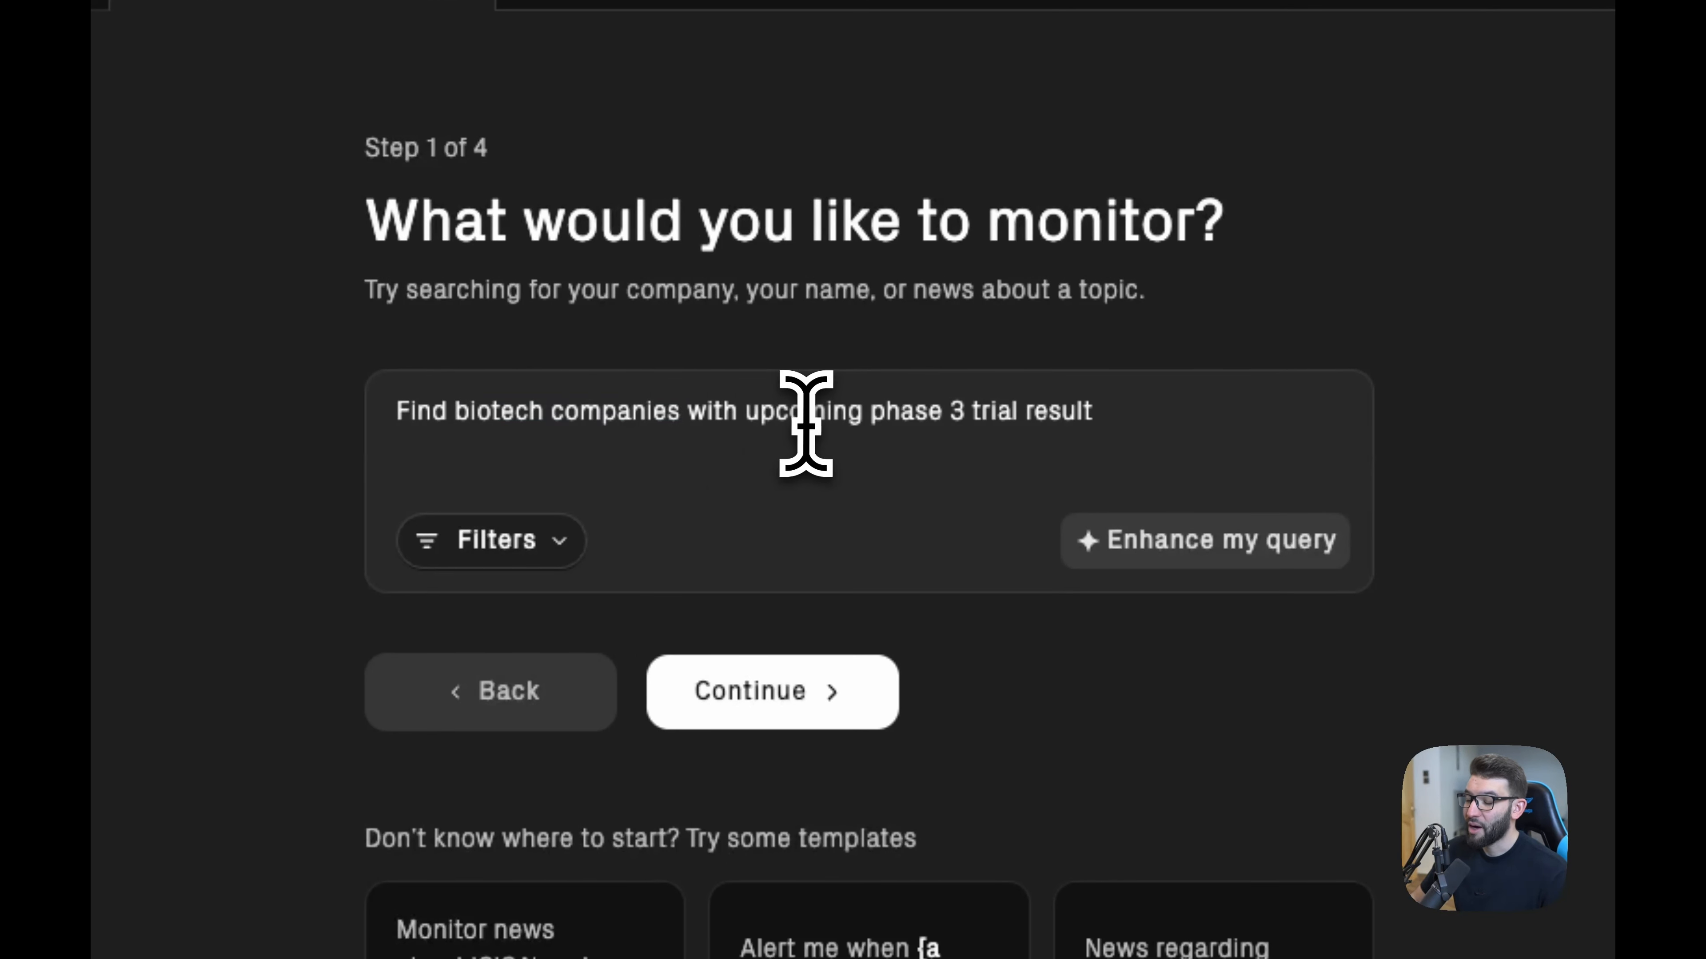
pyautogui.moveTo(972, 412); pyautogui.dragTo(856, 402)
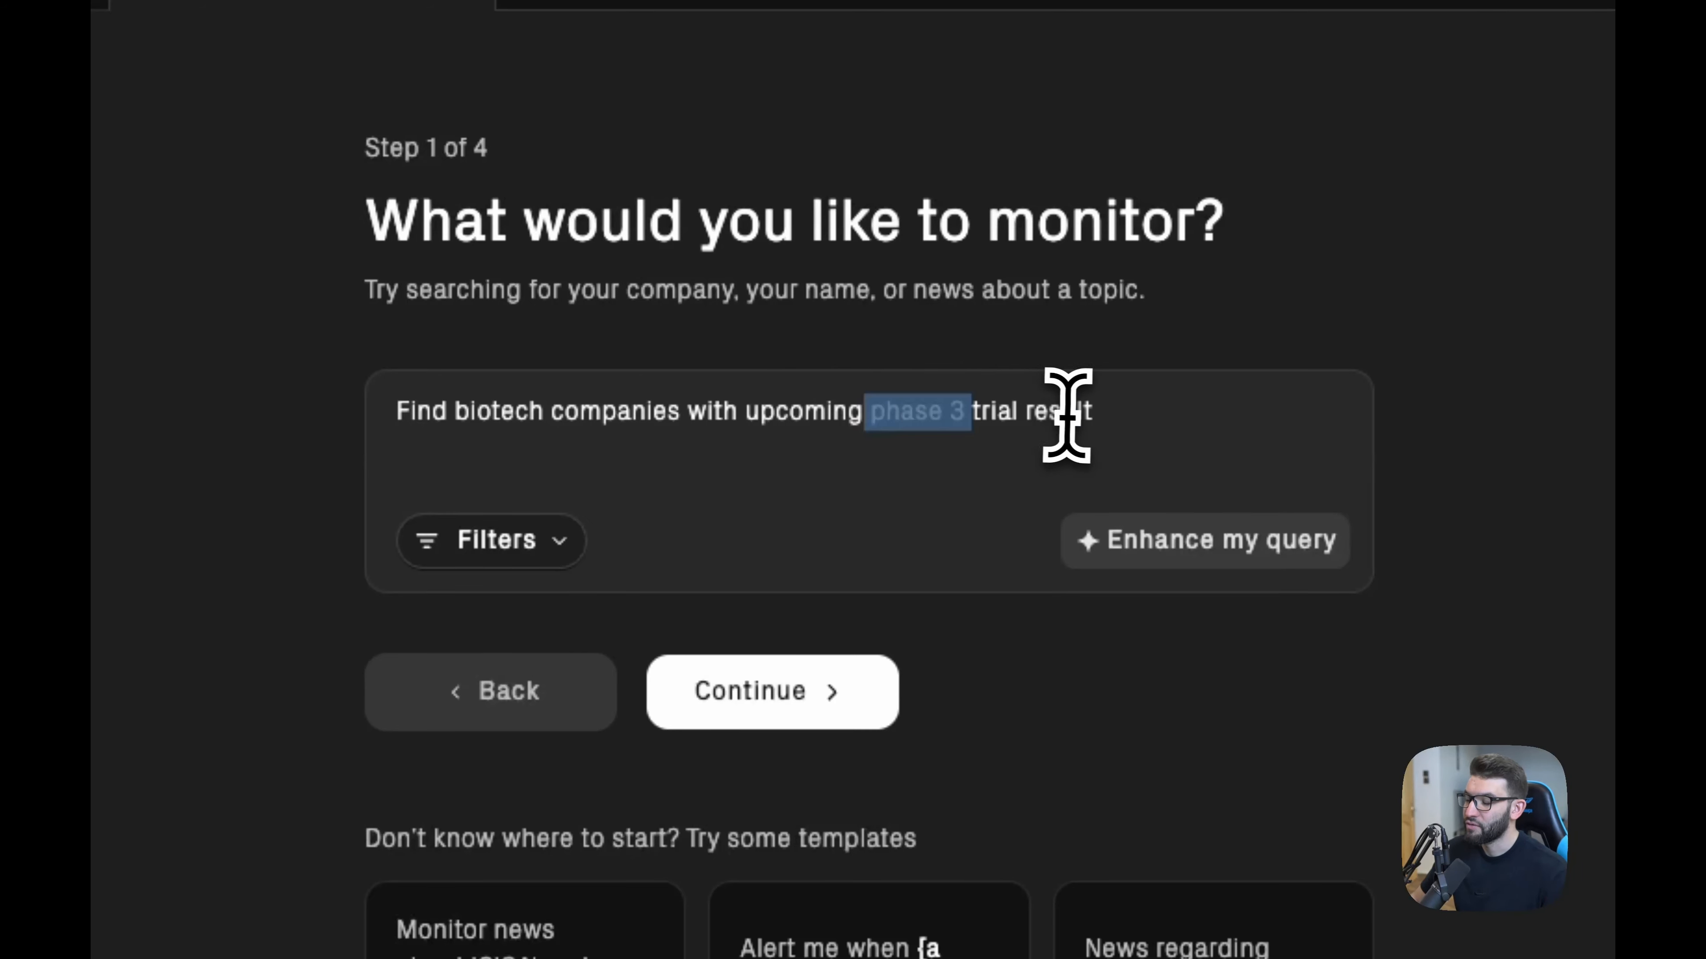
pyautogui.click(1130, 430)
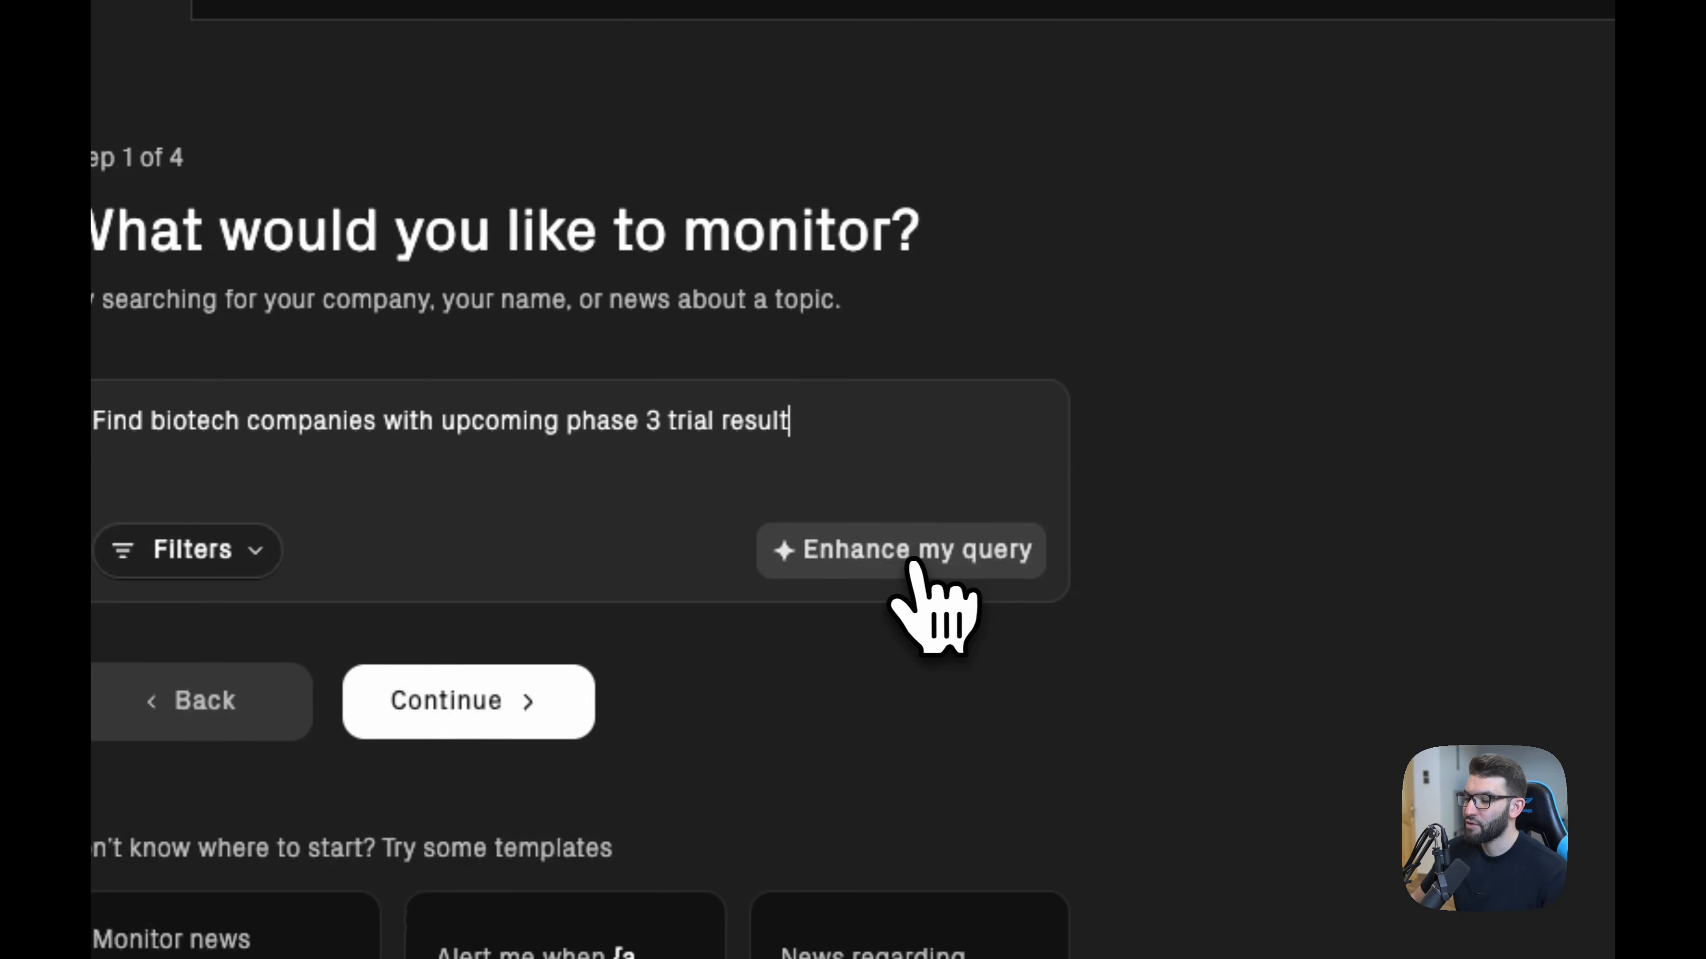
# Enhance the query repeatedly until it reads "Phase 3 trials and investment opportunities in biotech", and continue to the search refinement.
pyautogui.click(906, 560)
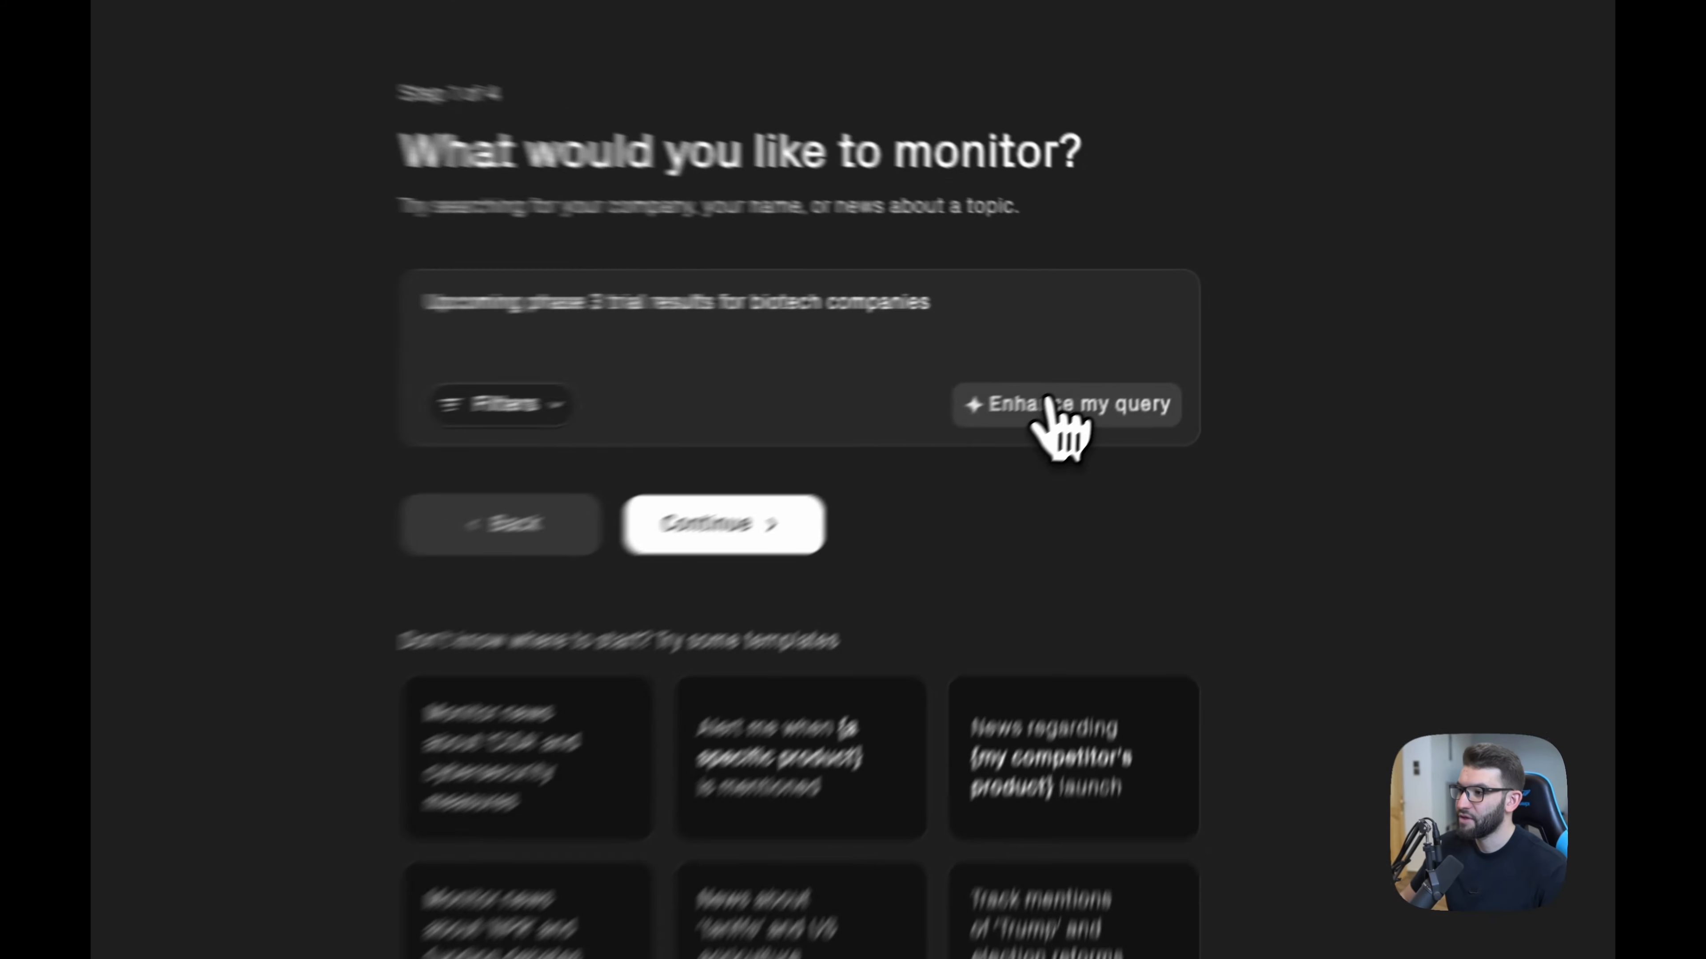
pyautogui.click(1144, 358)
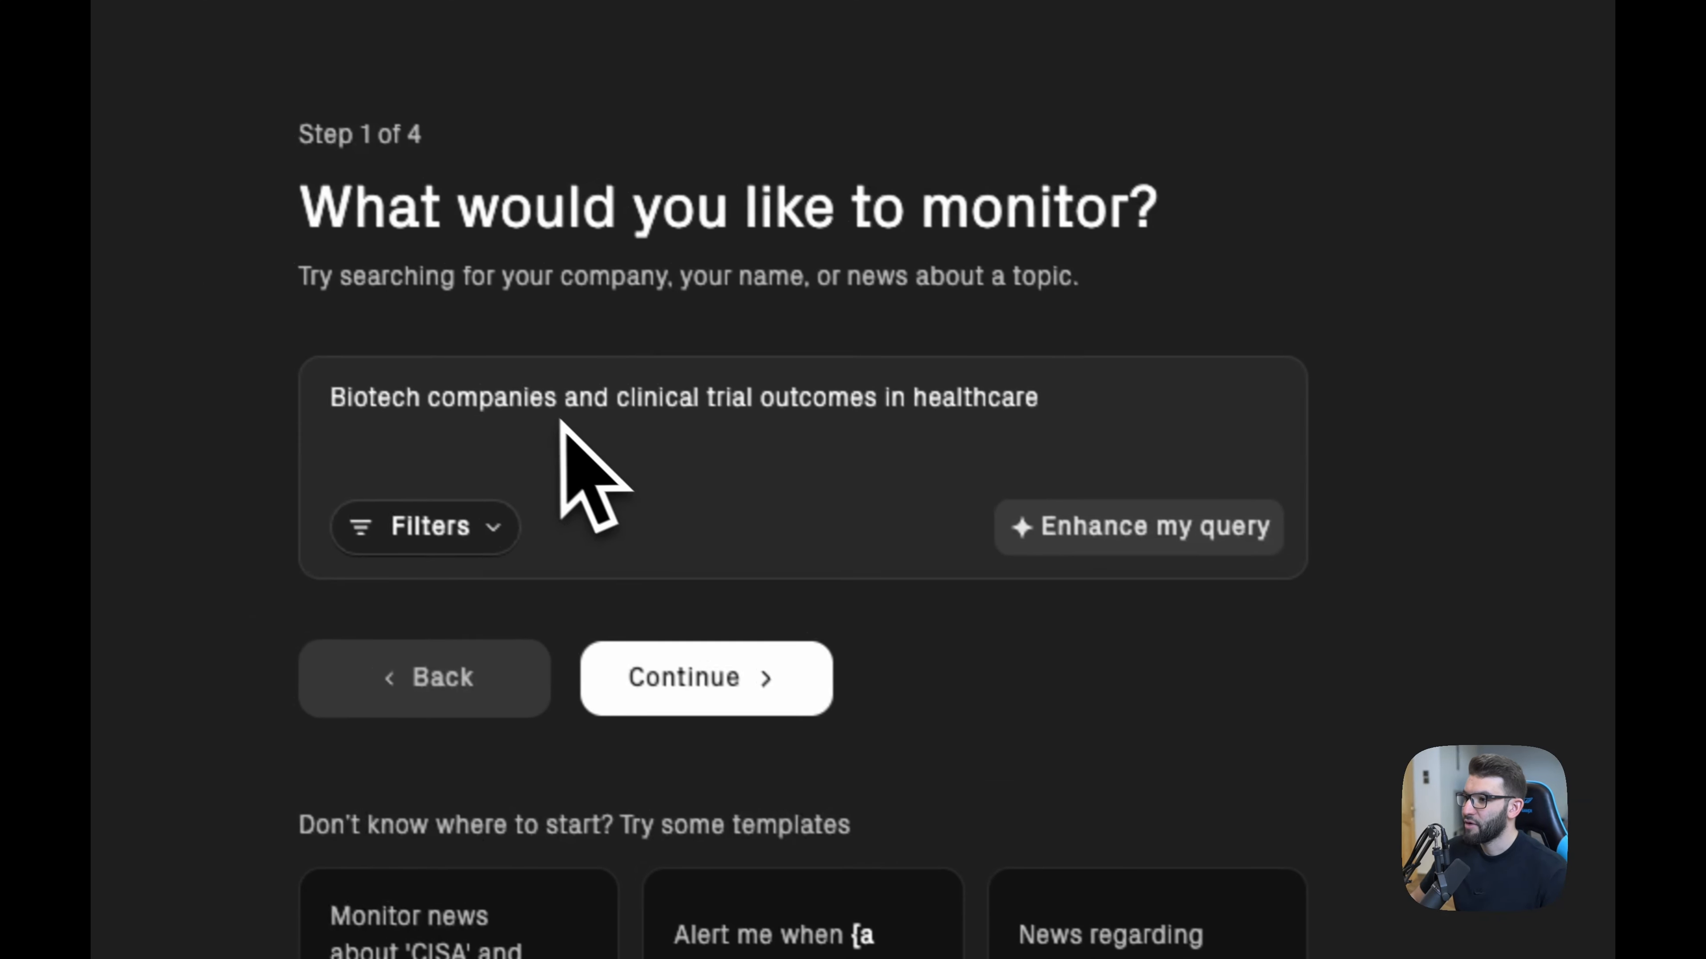
pyautogui.click(1185, 545)
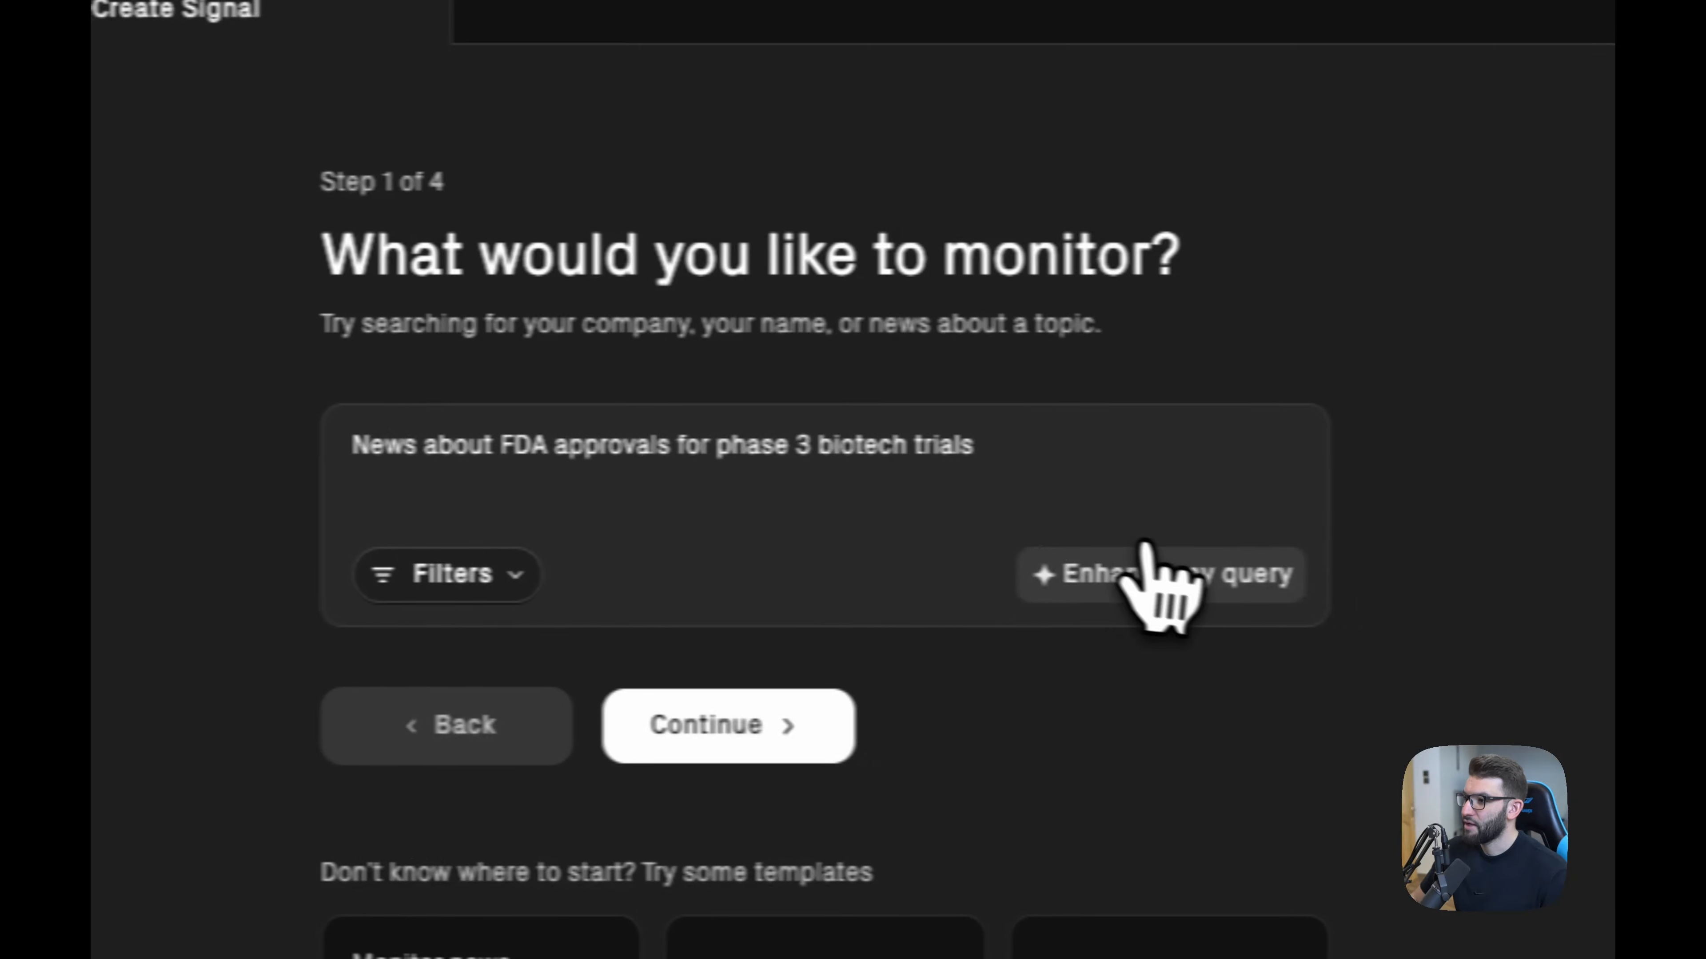
pyautogui.click(1262, 571)
pyautogui.click(1148, 574)
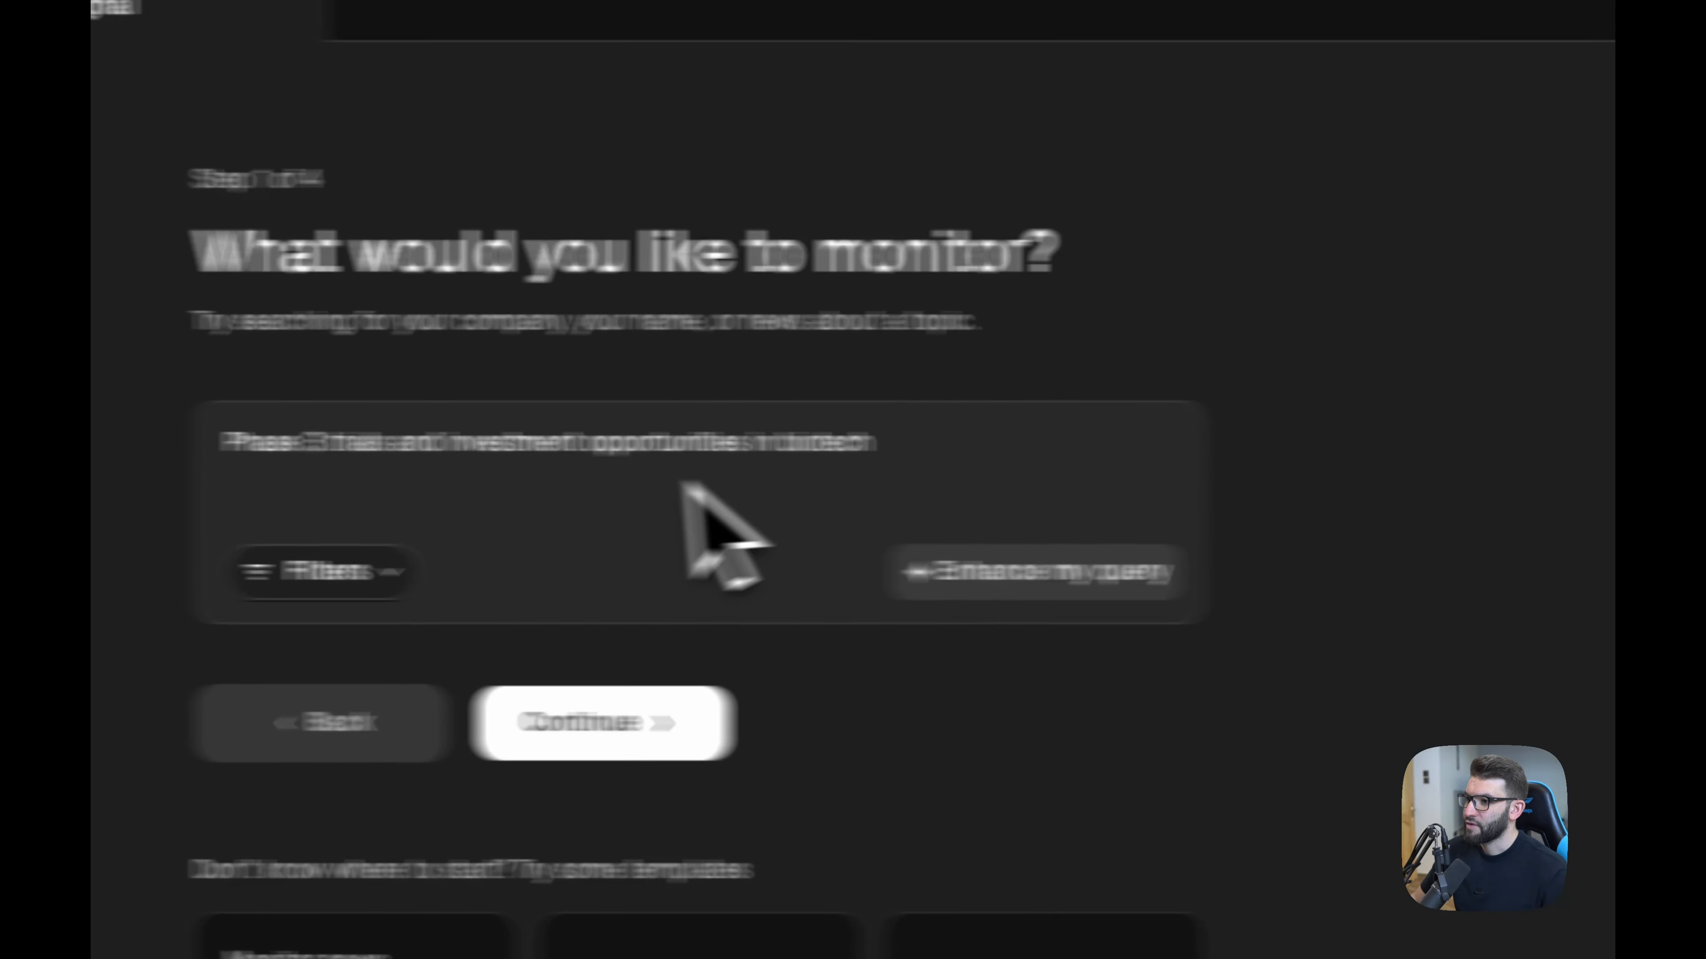
pyautogui.doubleClick(353, 442)
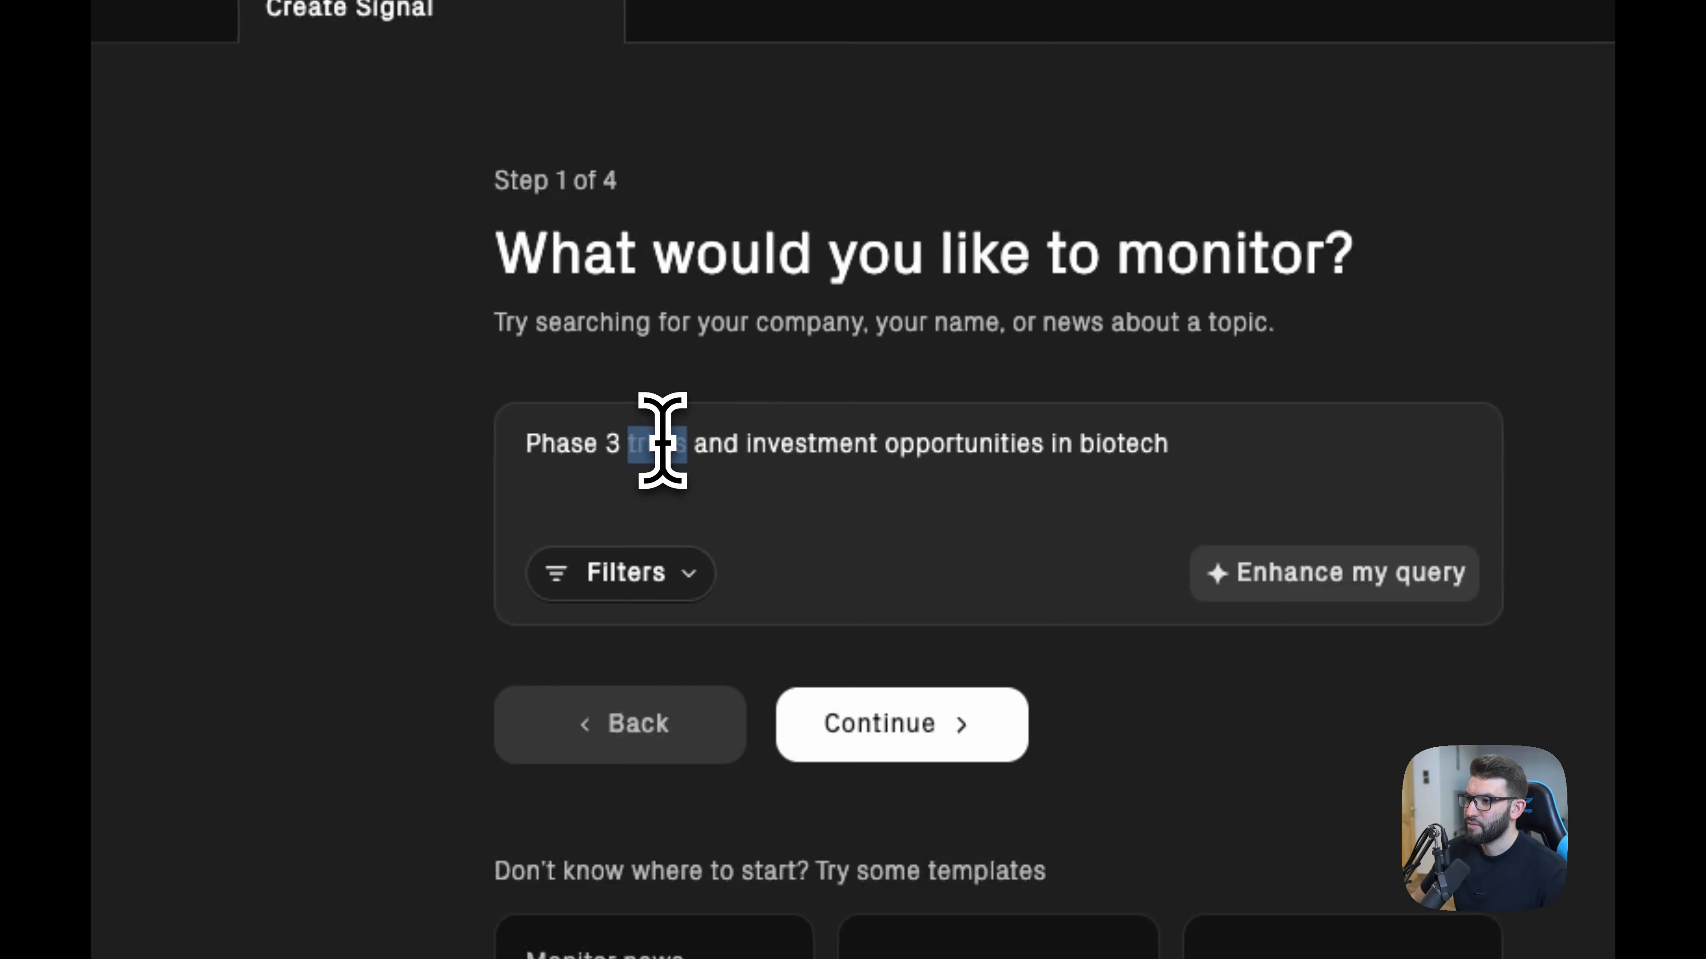
pyautogui.doubleClick(849, 444)
pyautogui.click(1402, 443)
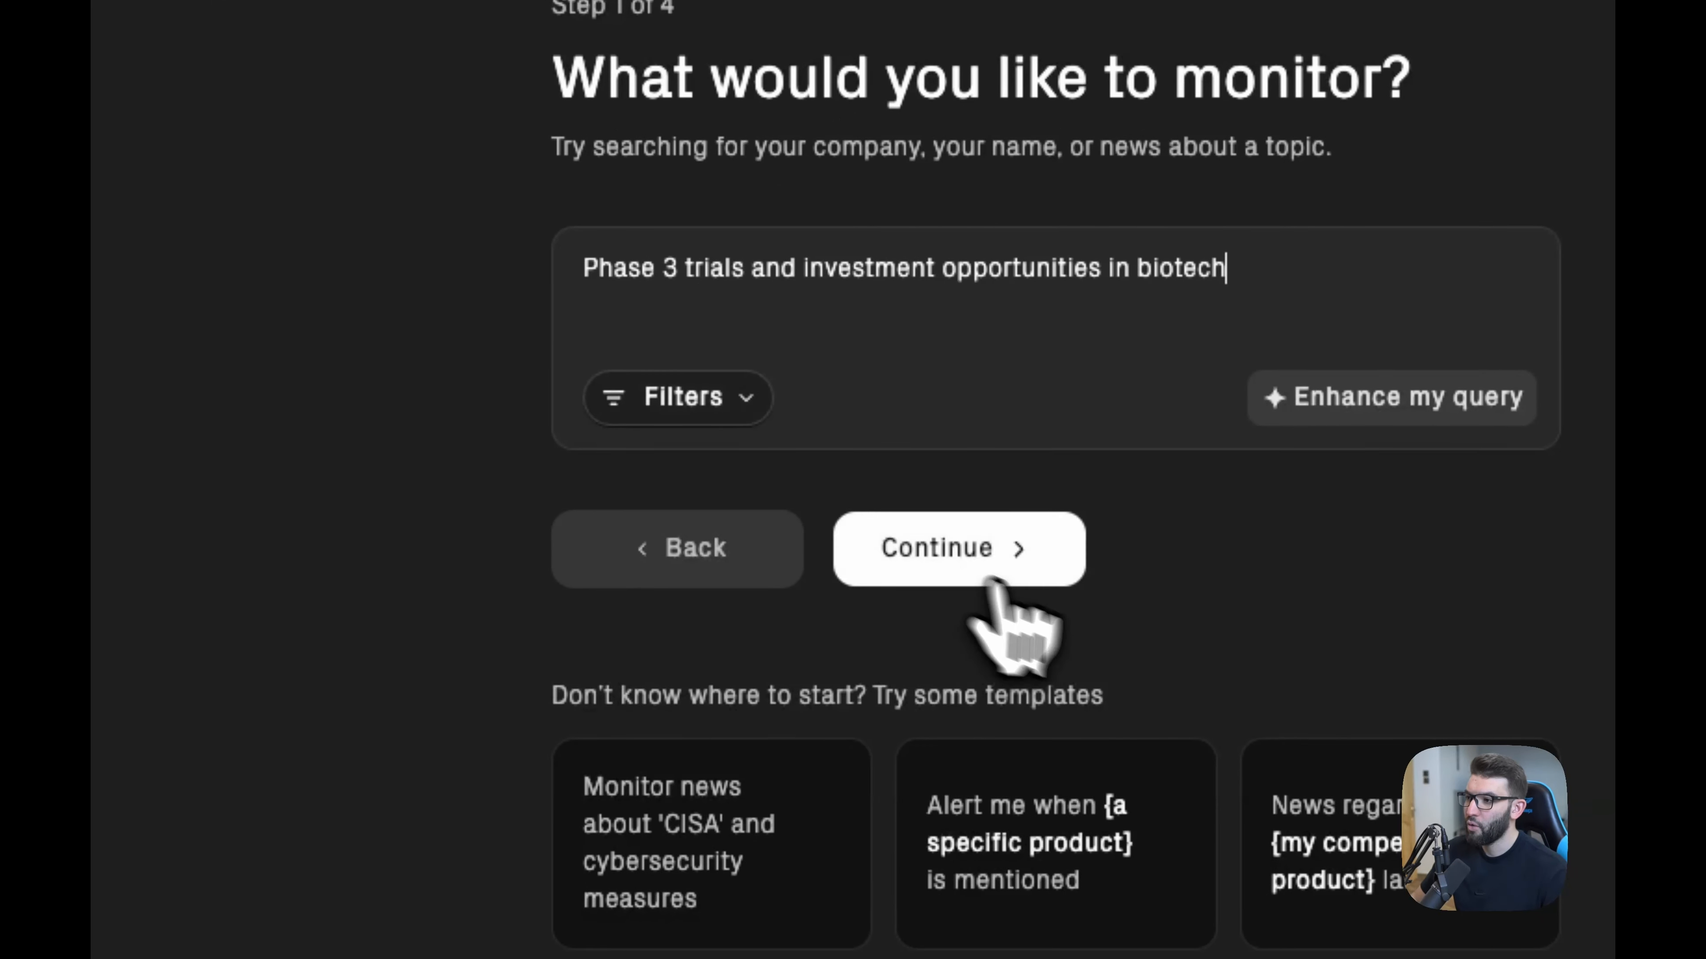
pyautogui.click(993, 579)
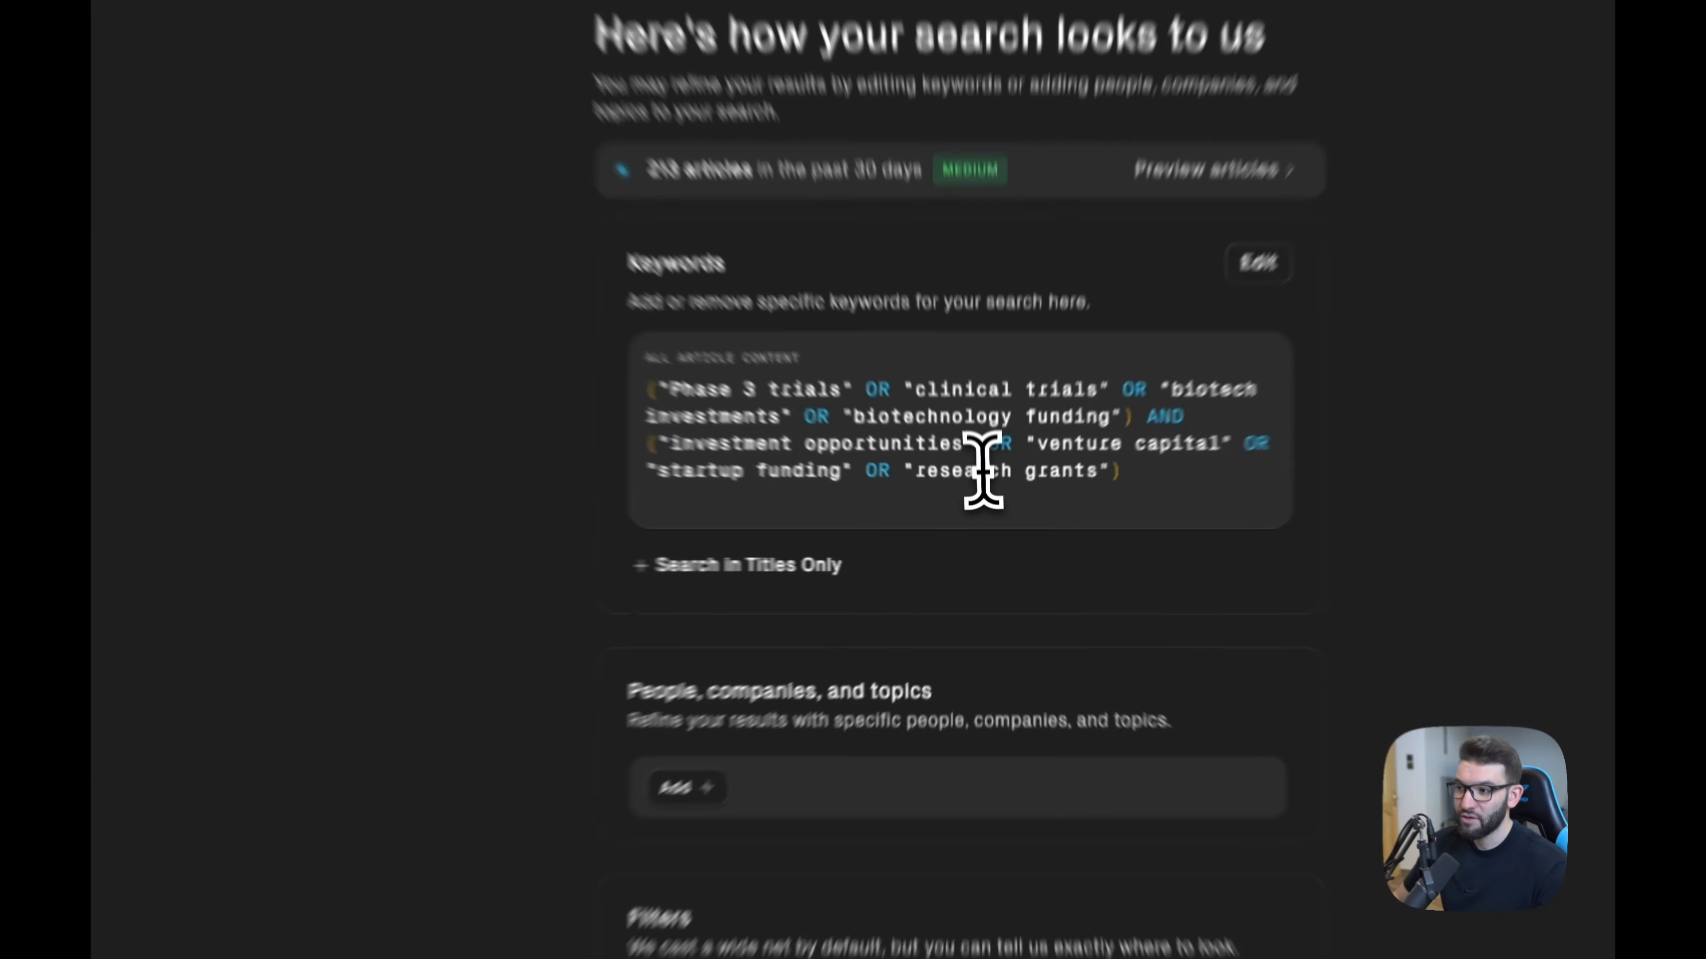
# Open the signal's keywords for editing and read through the linked guide on Boolean search syntax.
pyautogui.click(988, 481)
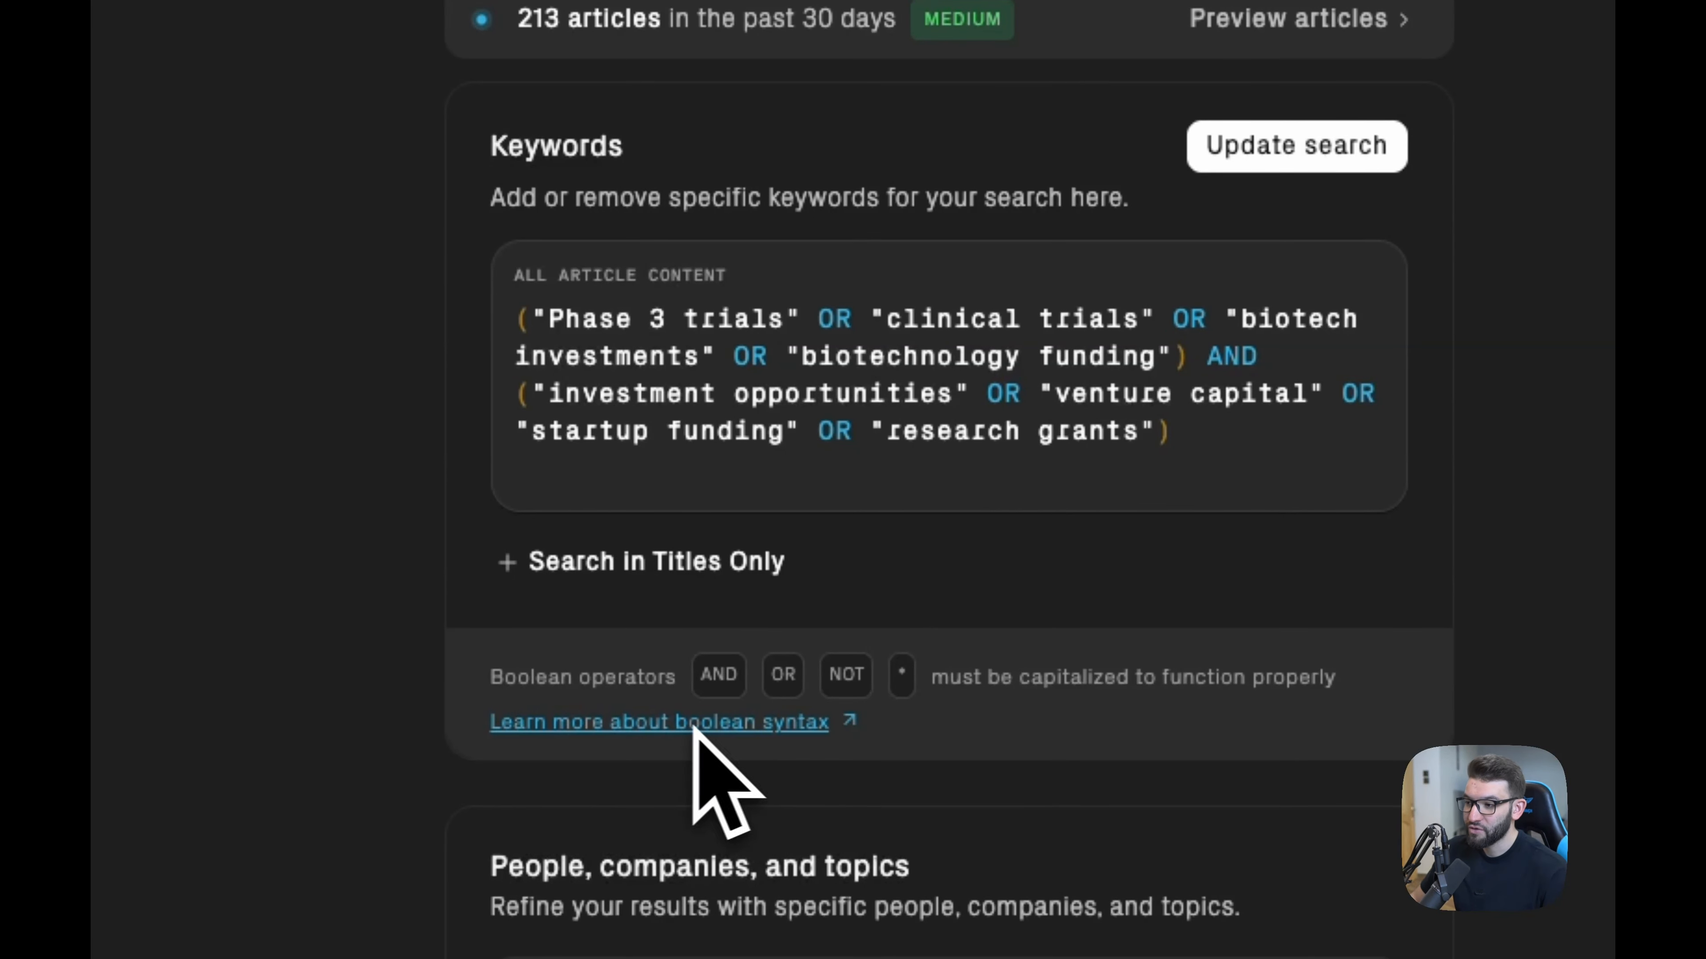
pyautogui.click(600, 726)
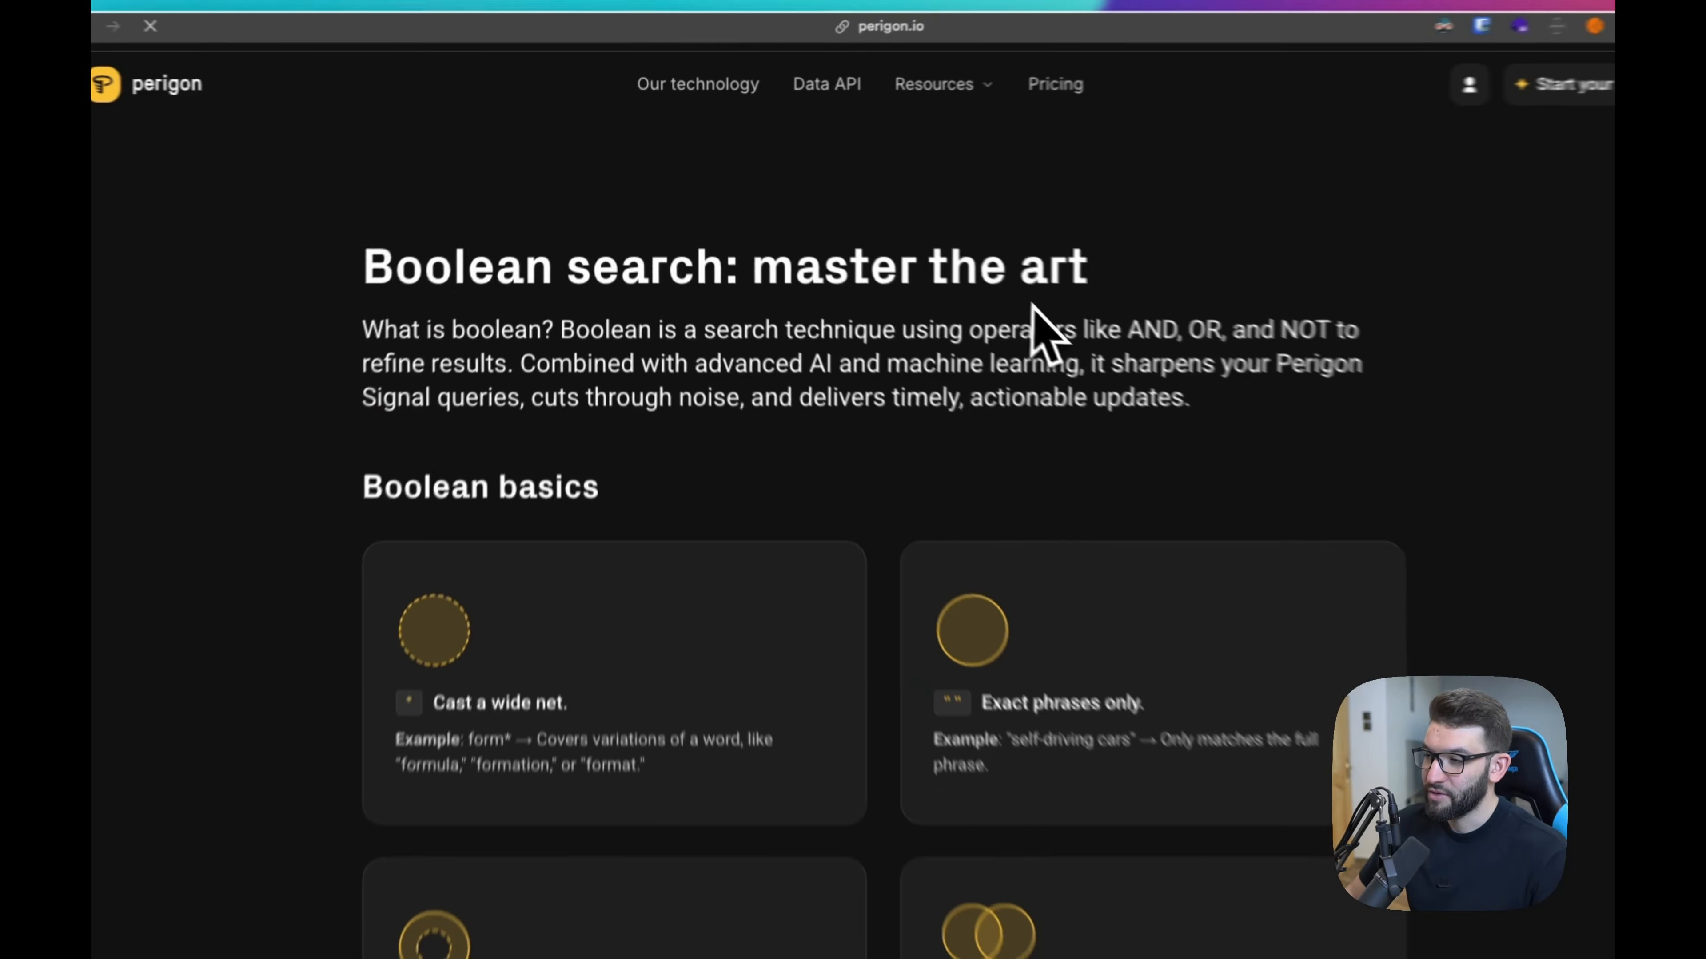
pyautogui.scroll(-5, 1202, 316)
pyautogui.scroll(-10, 1202, 316)
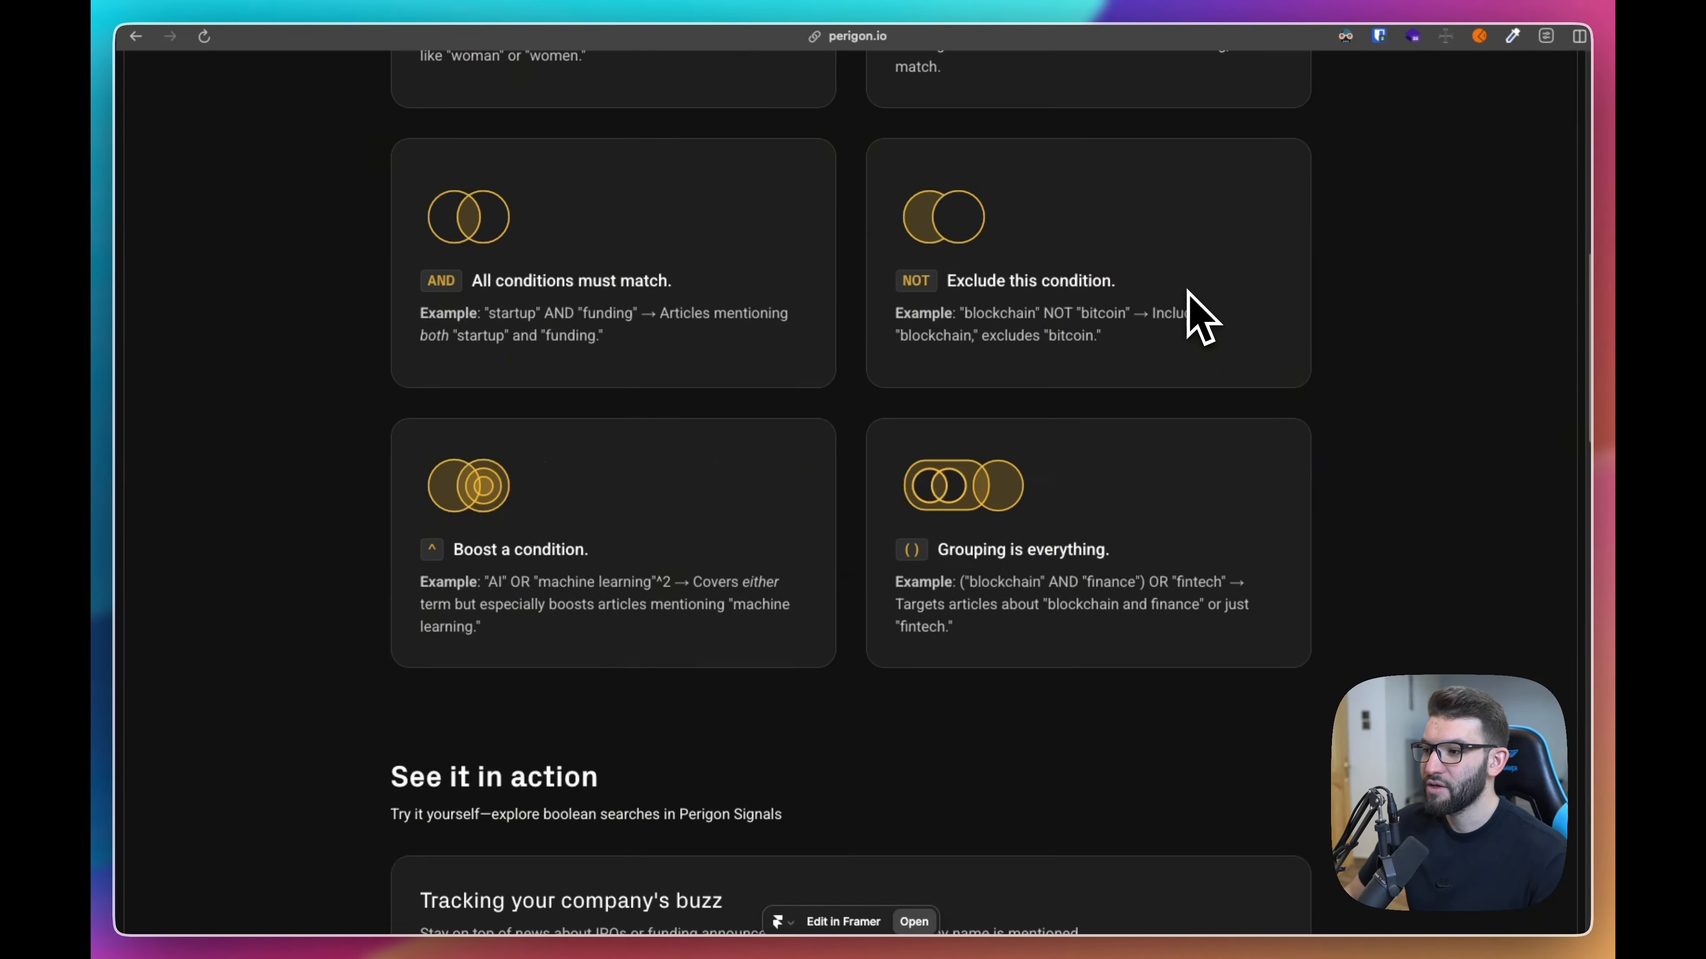
pyautogui.scroll(7, 1192, 316)
pyautogui.scroll(10, 1191, 316)
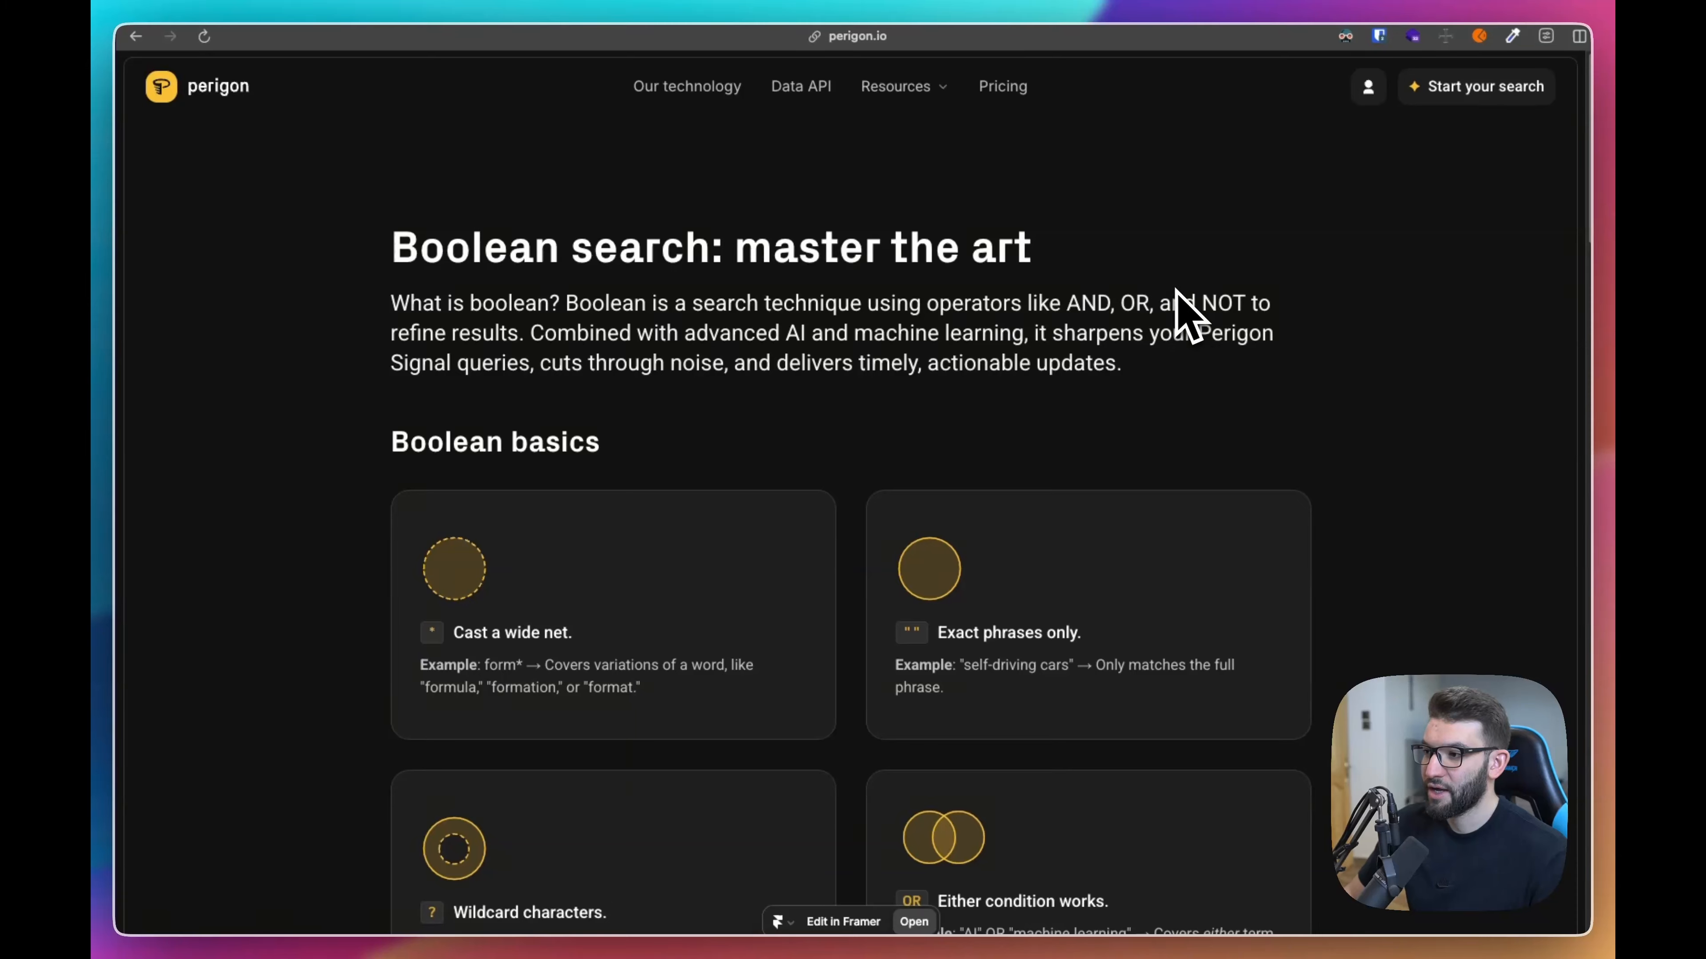
pyautogui.scroll(-15, 873, 410)
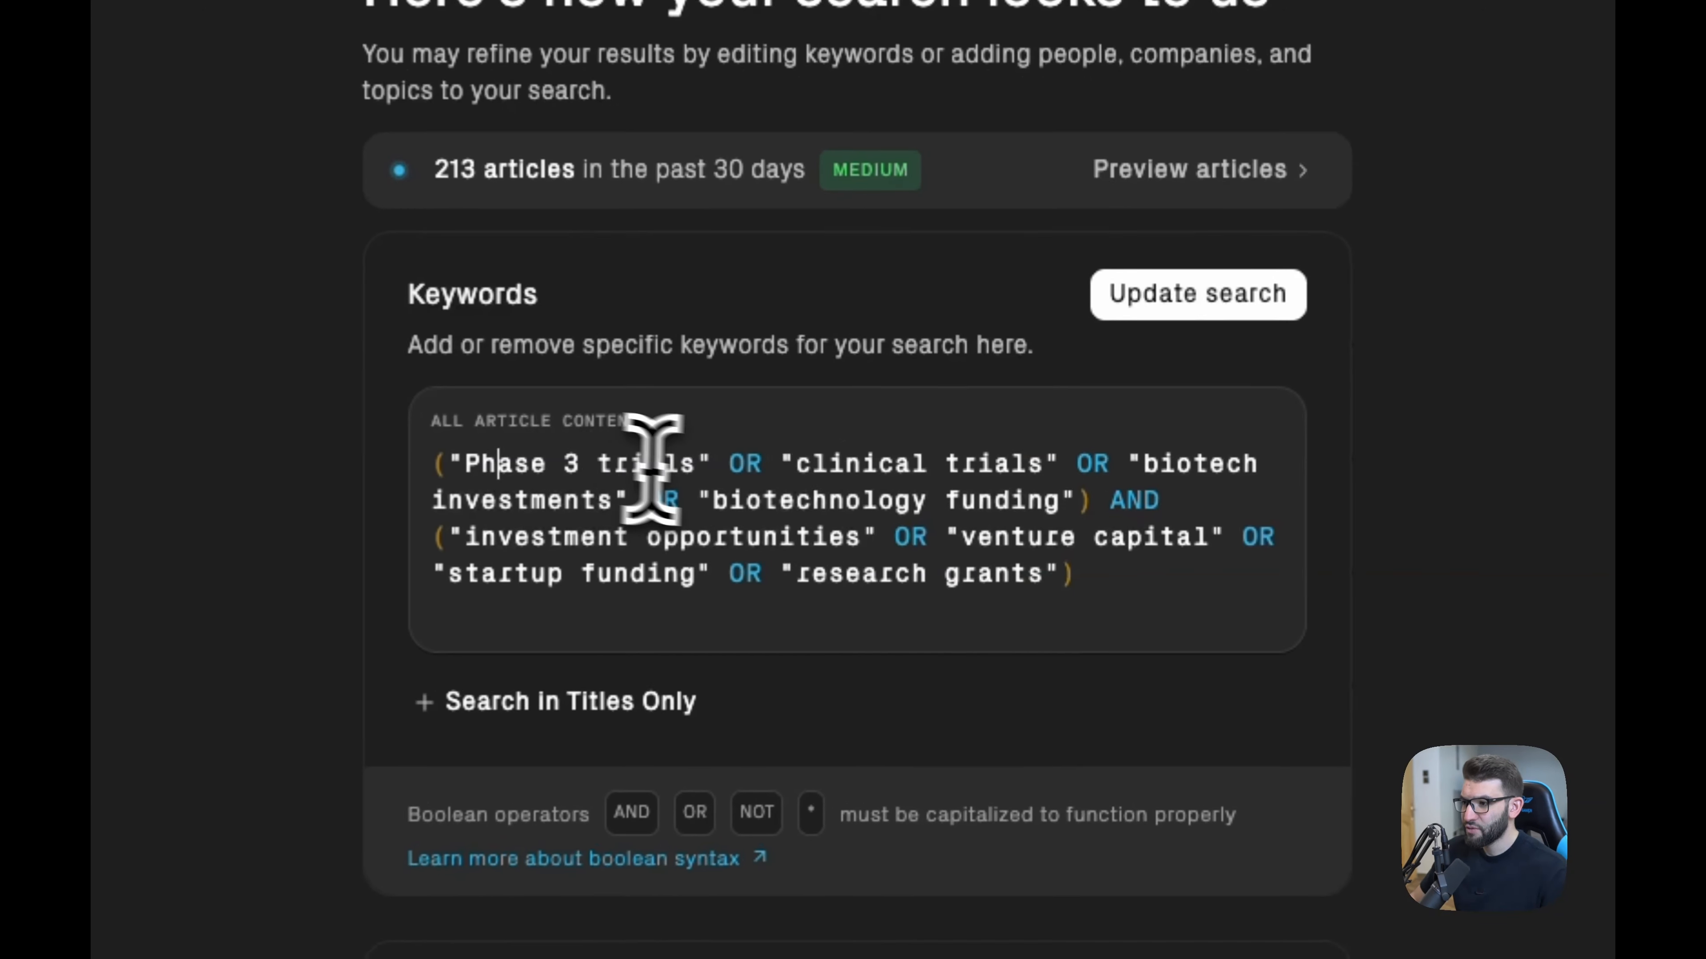
# Examine how the keyword query groups its biotech and investment terms with OR and AND.
pyautogui.click(1196, 464)
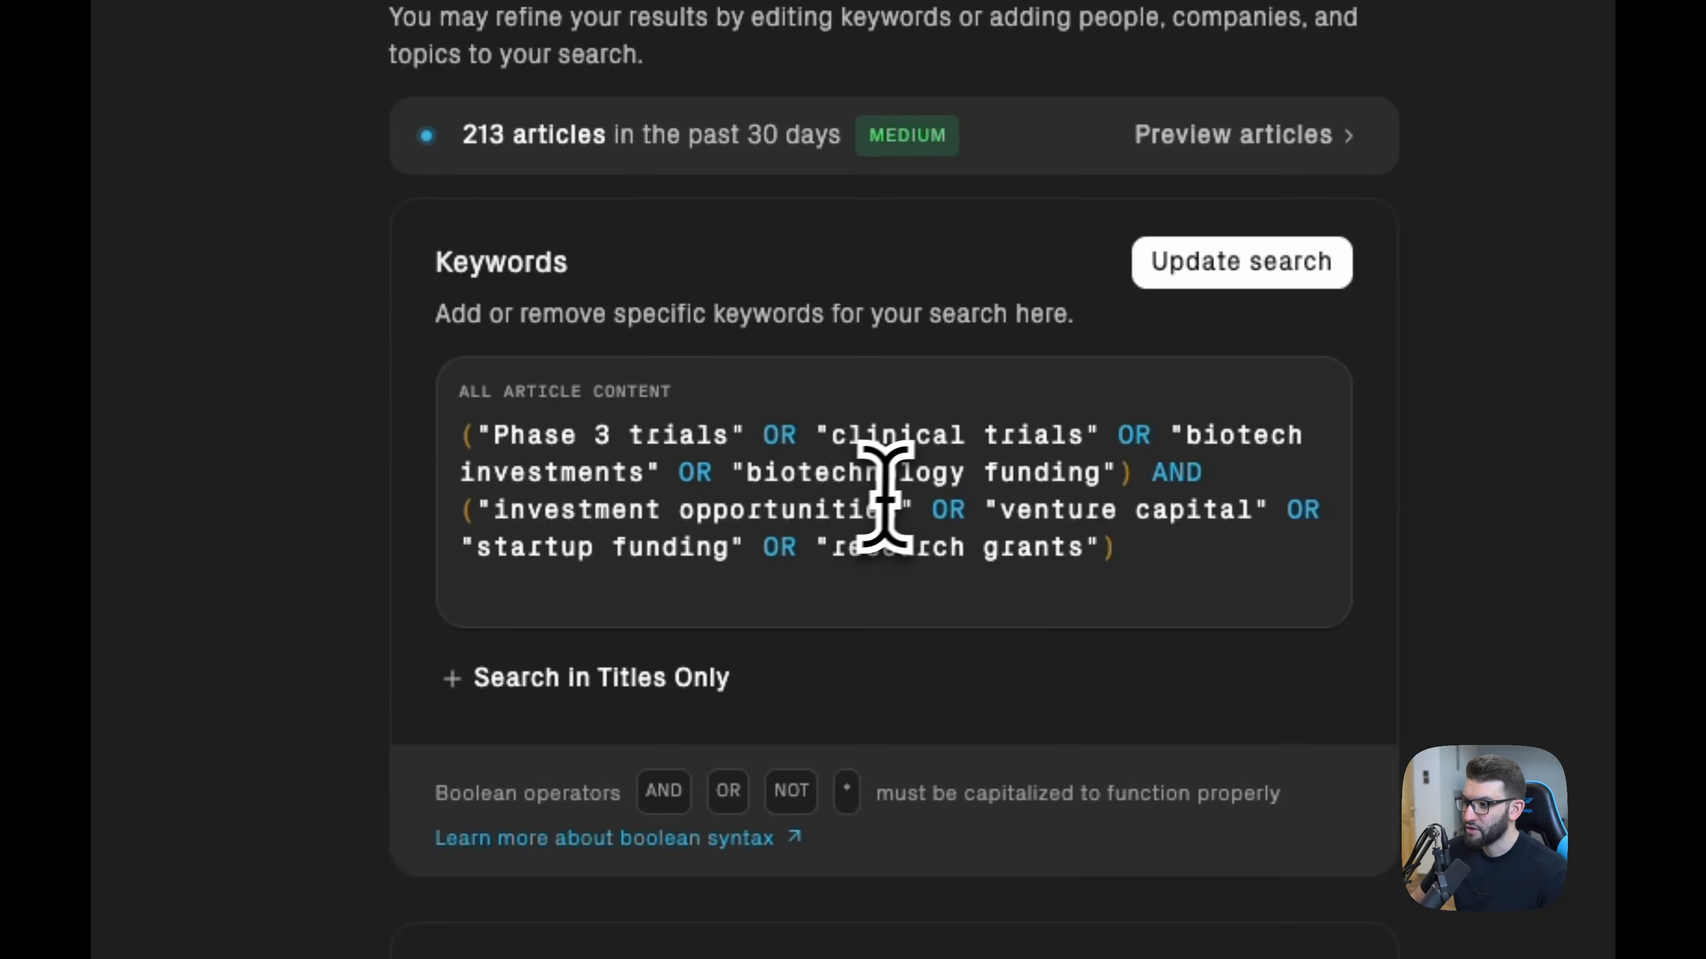
pyautogui.click(543, 509)
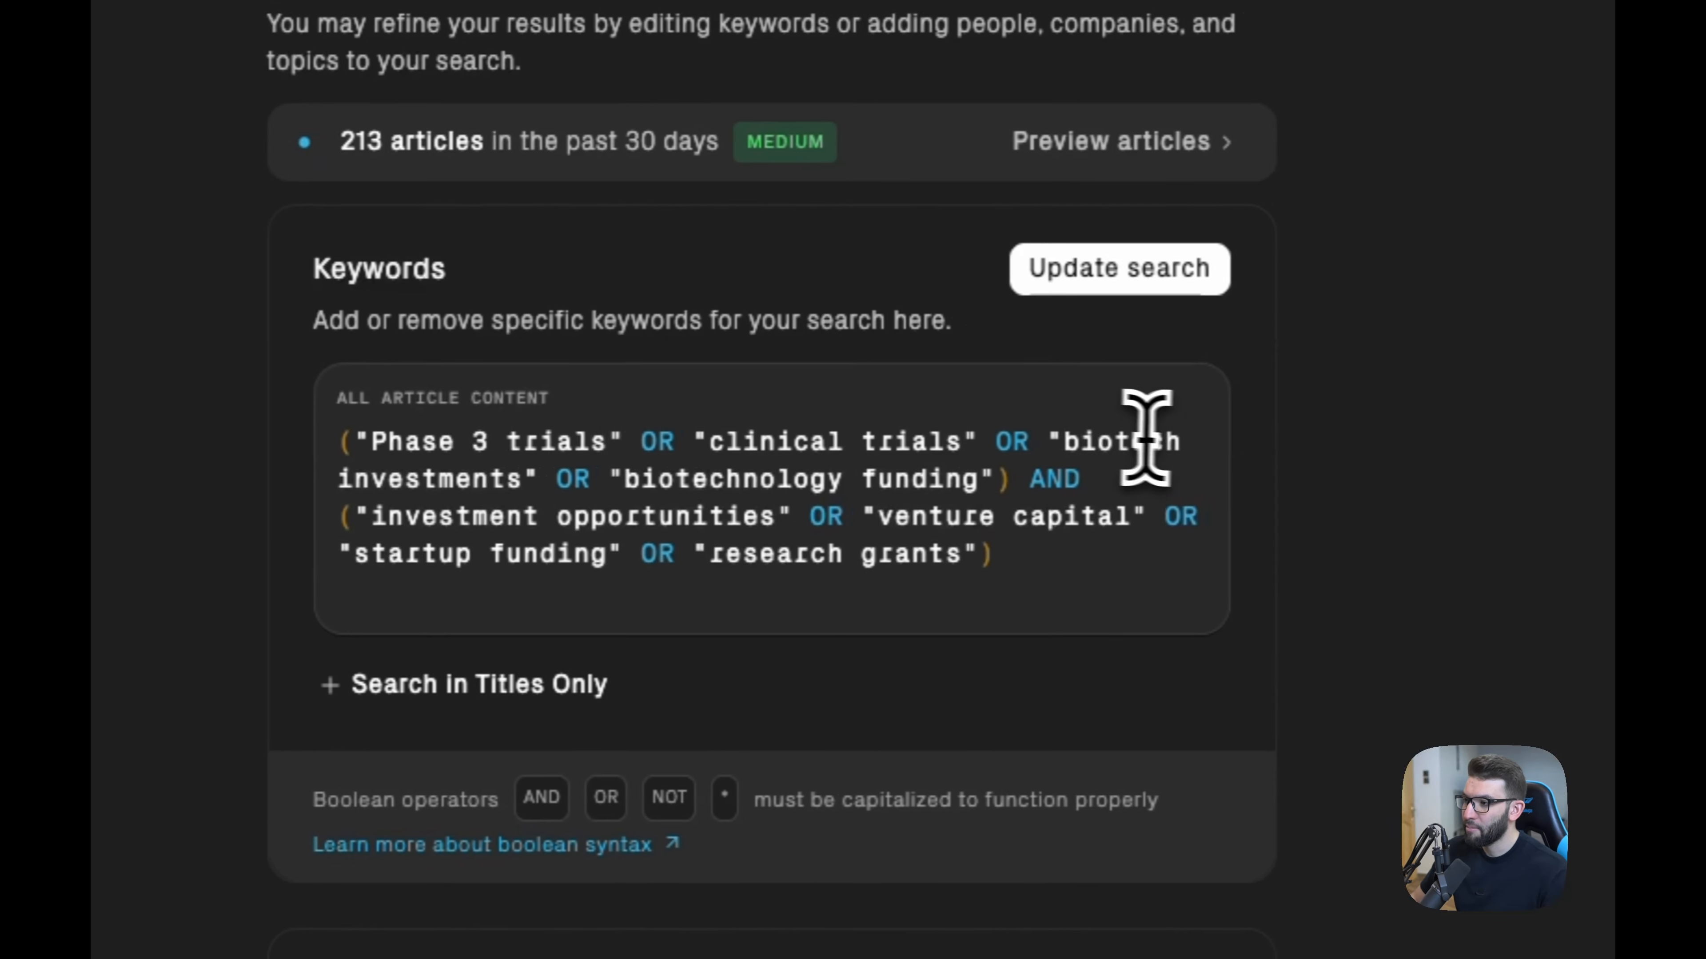
pyautogui.doubleClick(1147, 440)
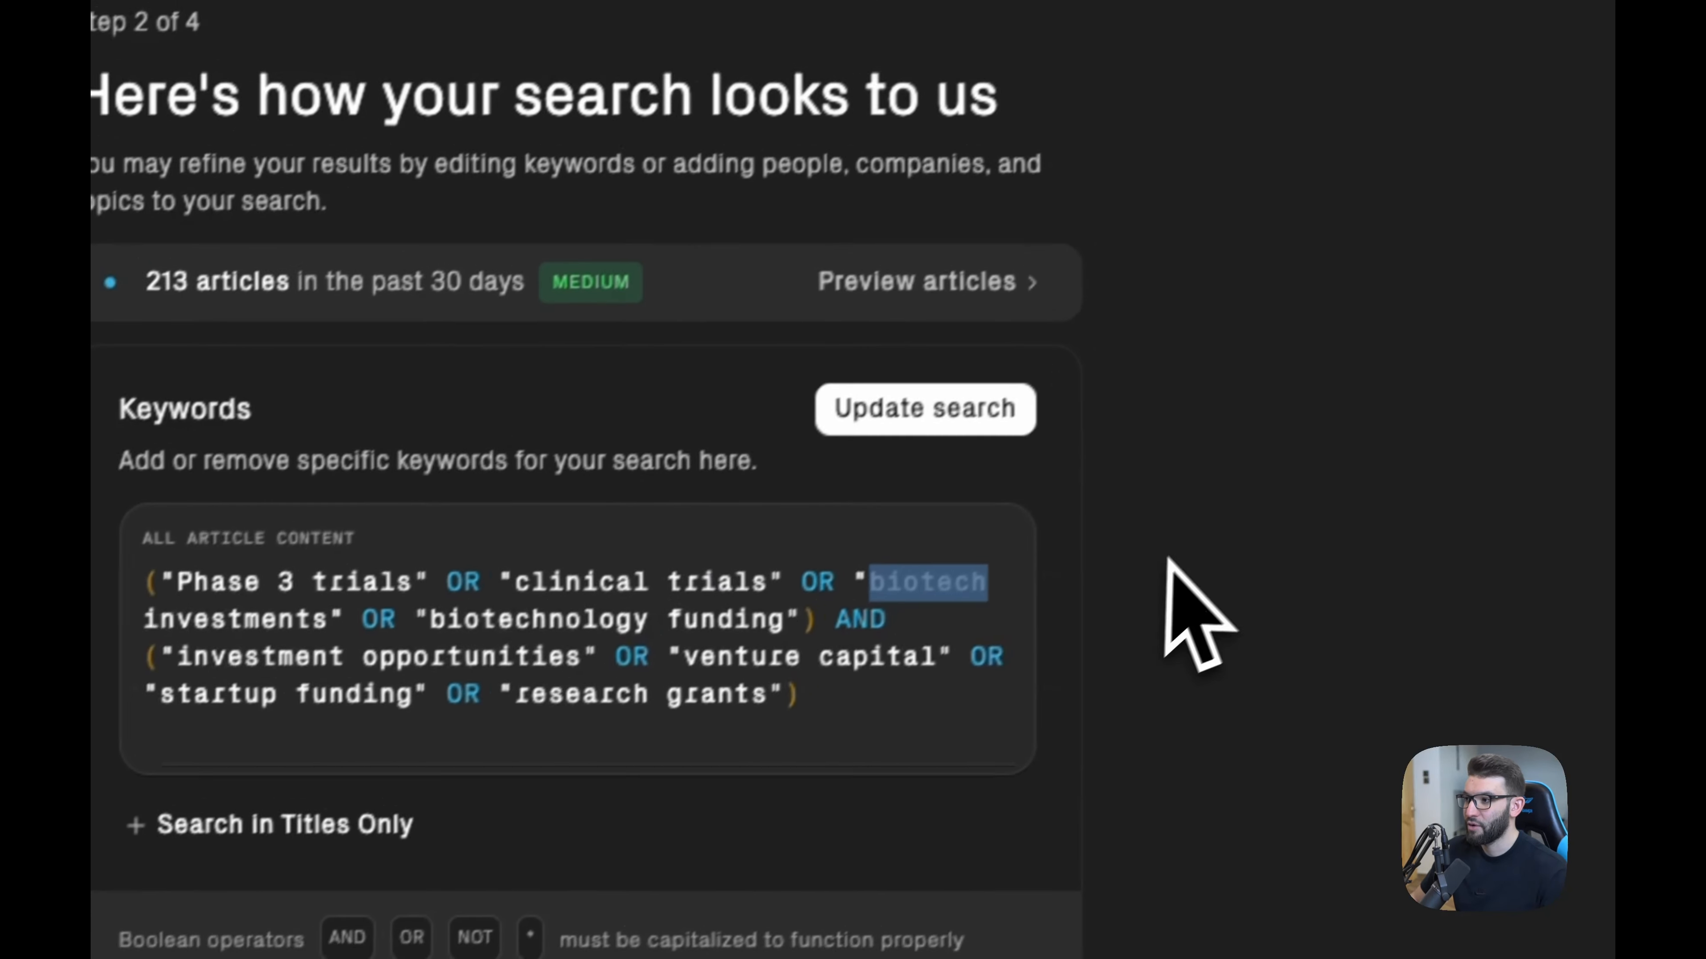
pyautogui.click(1351, 410)
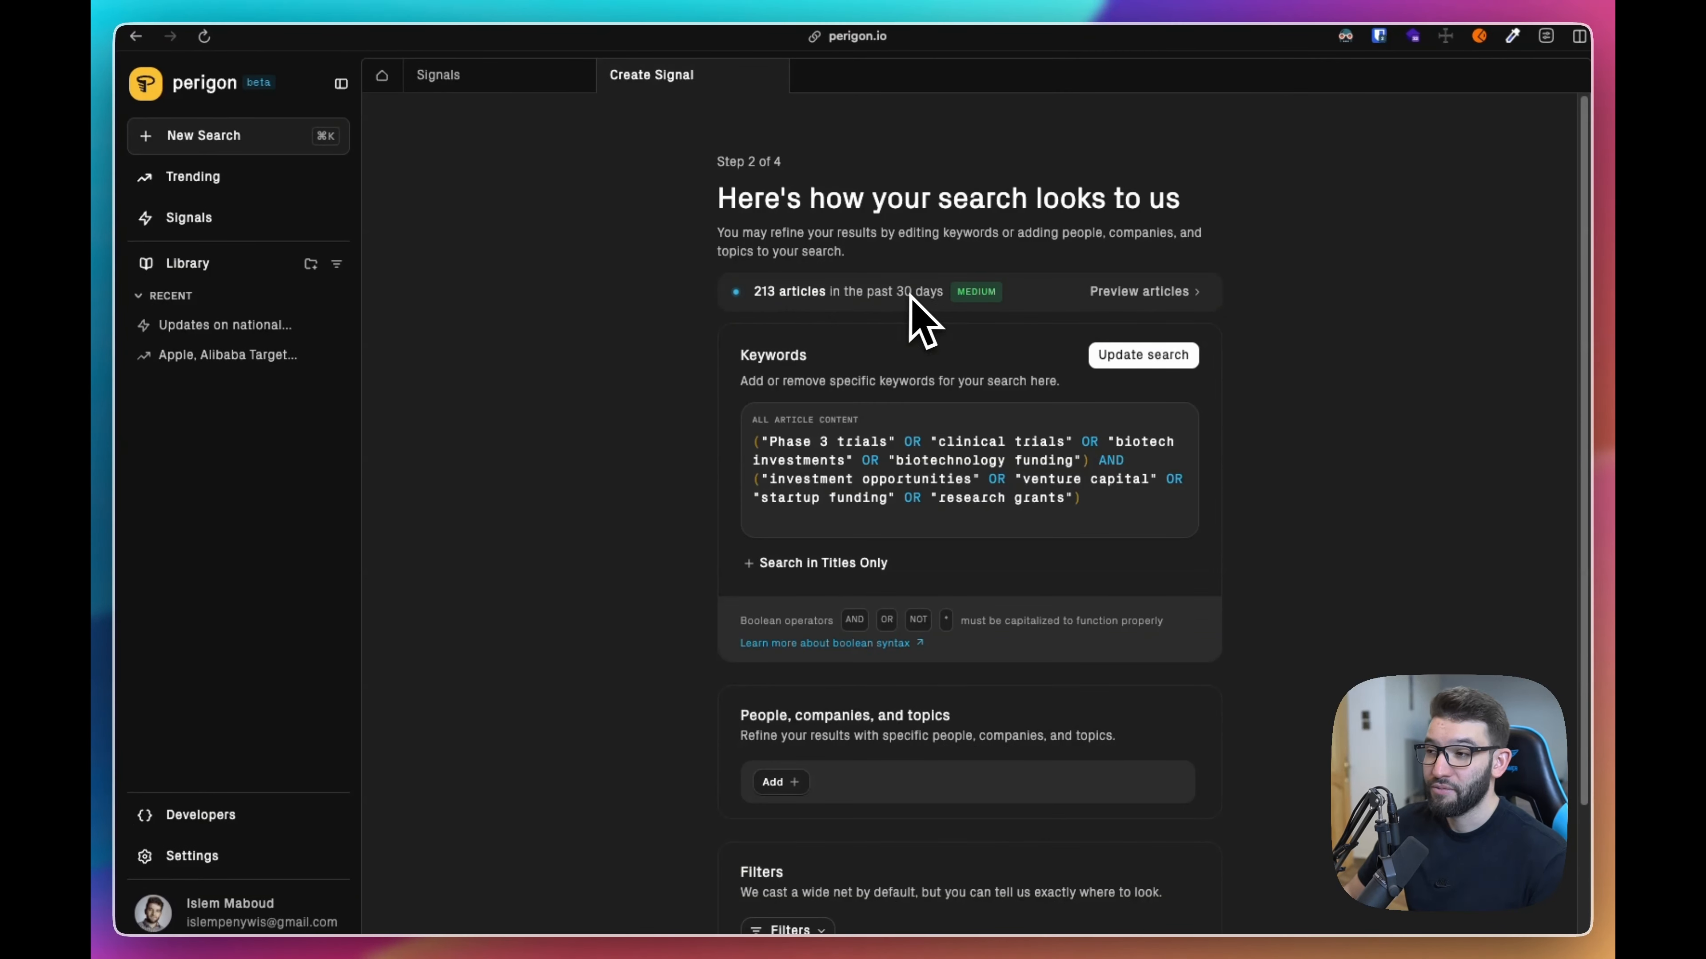
# Preview the matching articles, view "Research Cuts Risk Lives, Federal Support Key" on miragenews.com, and return to the search refinement.
pyautogui.click(1120, 295)
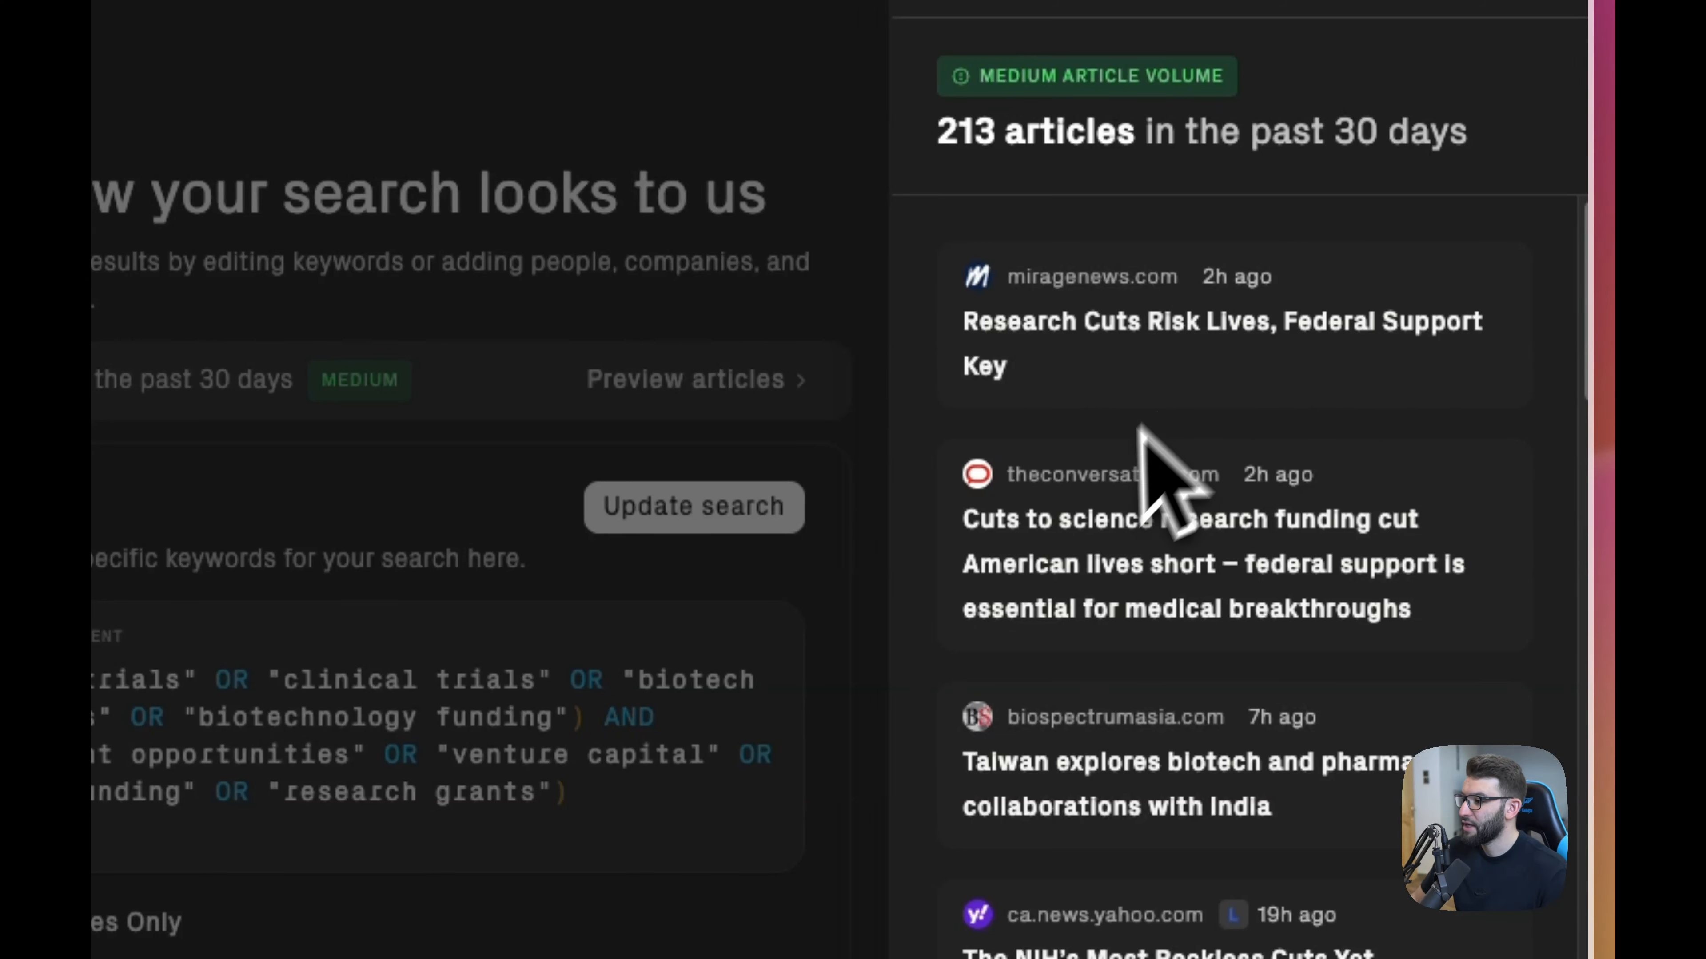
pyautogui.scroll(-10, 1108, 538)
pyautogui.scroll(10, 1075, 672)
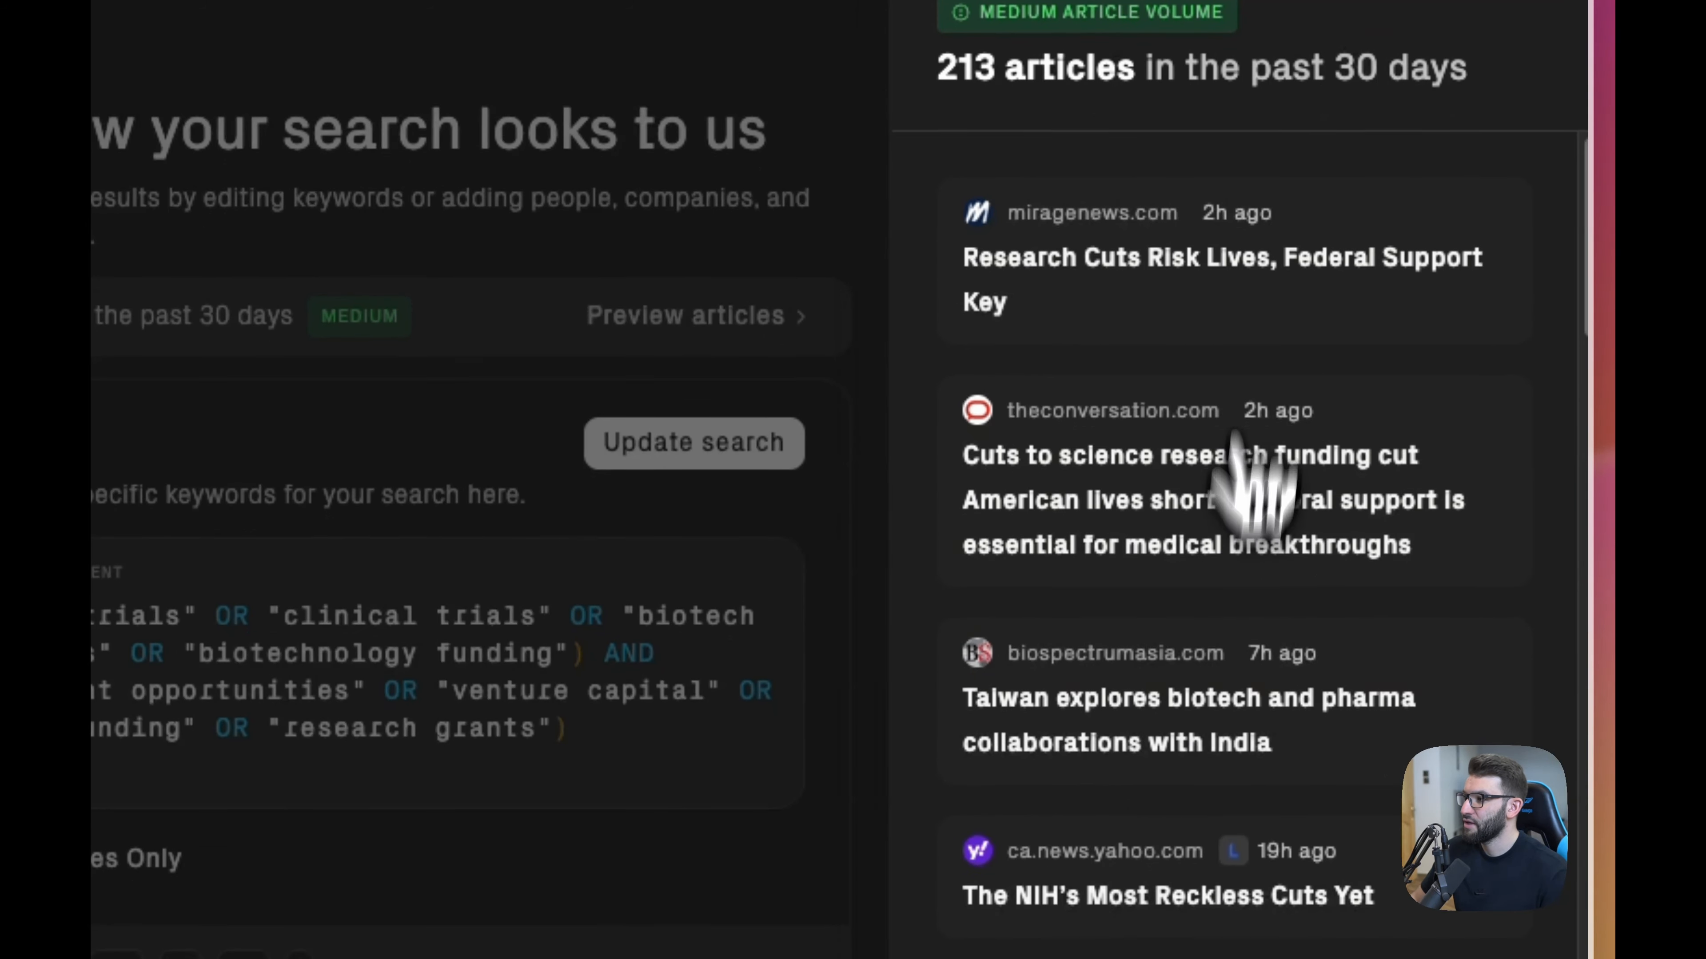
pyautogui.click(1199, 285)
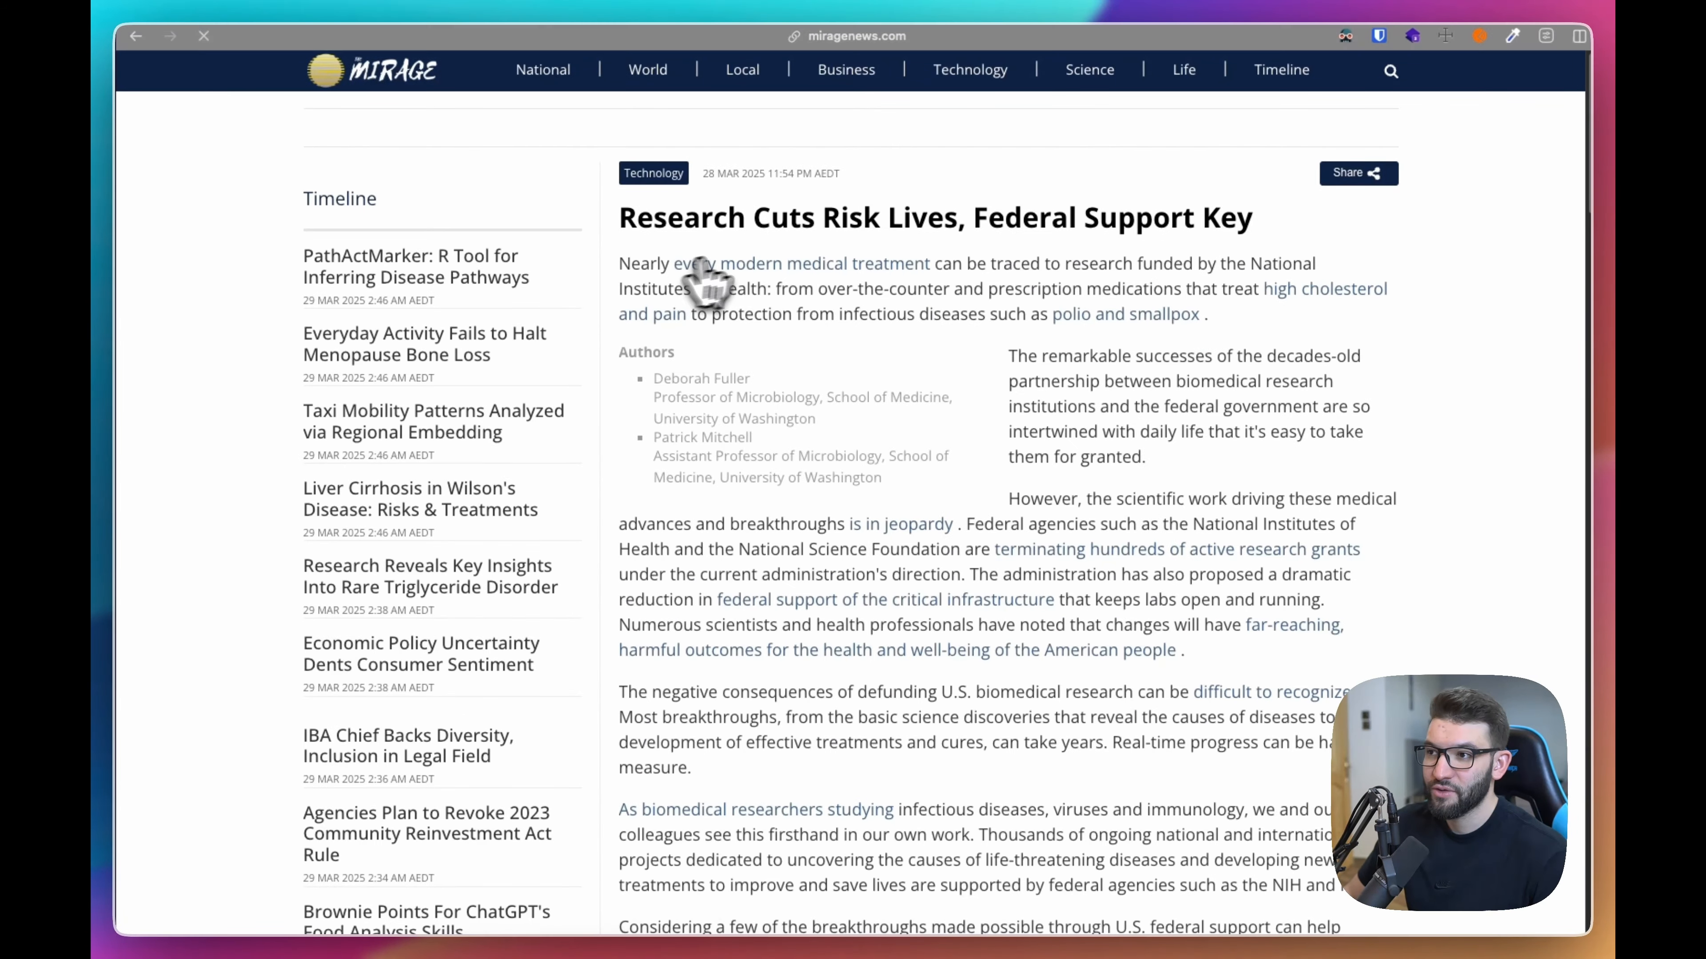
pyautogui.press('super+w')
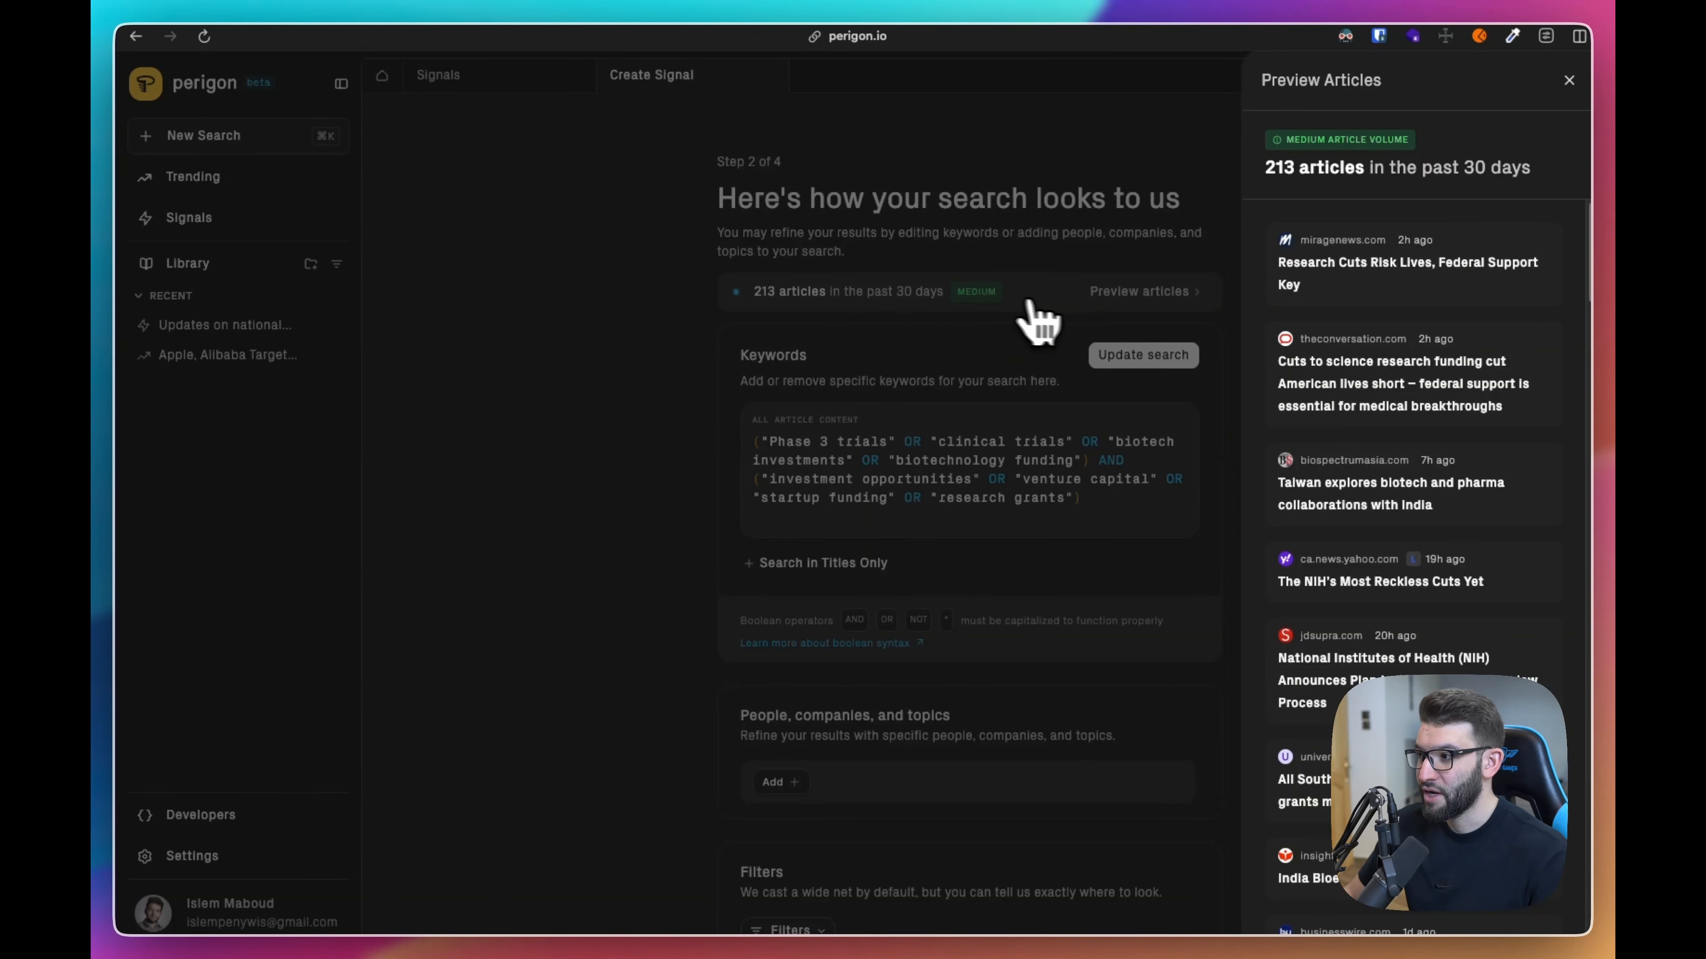
pyautogui.click(924, 348)
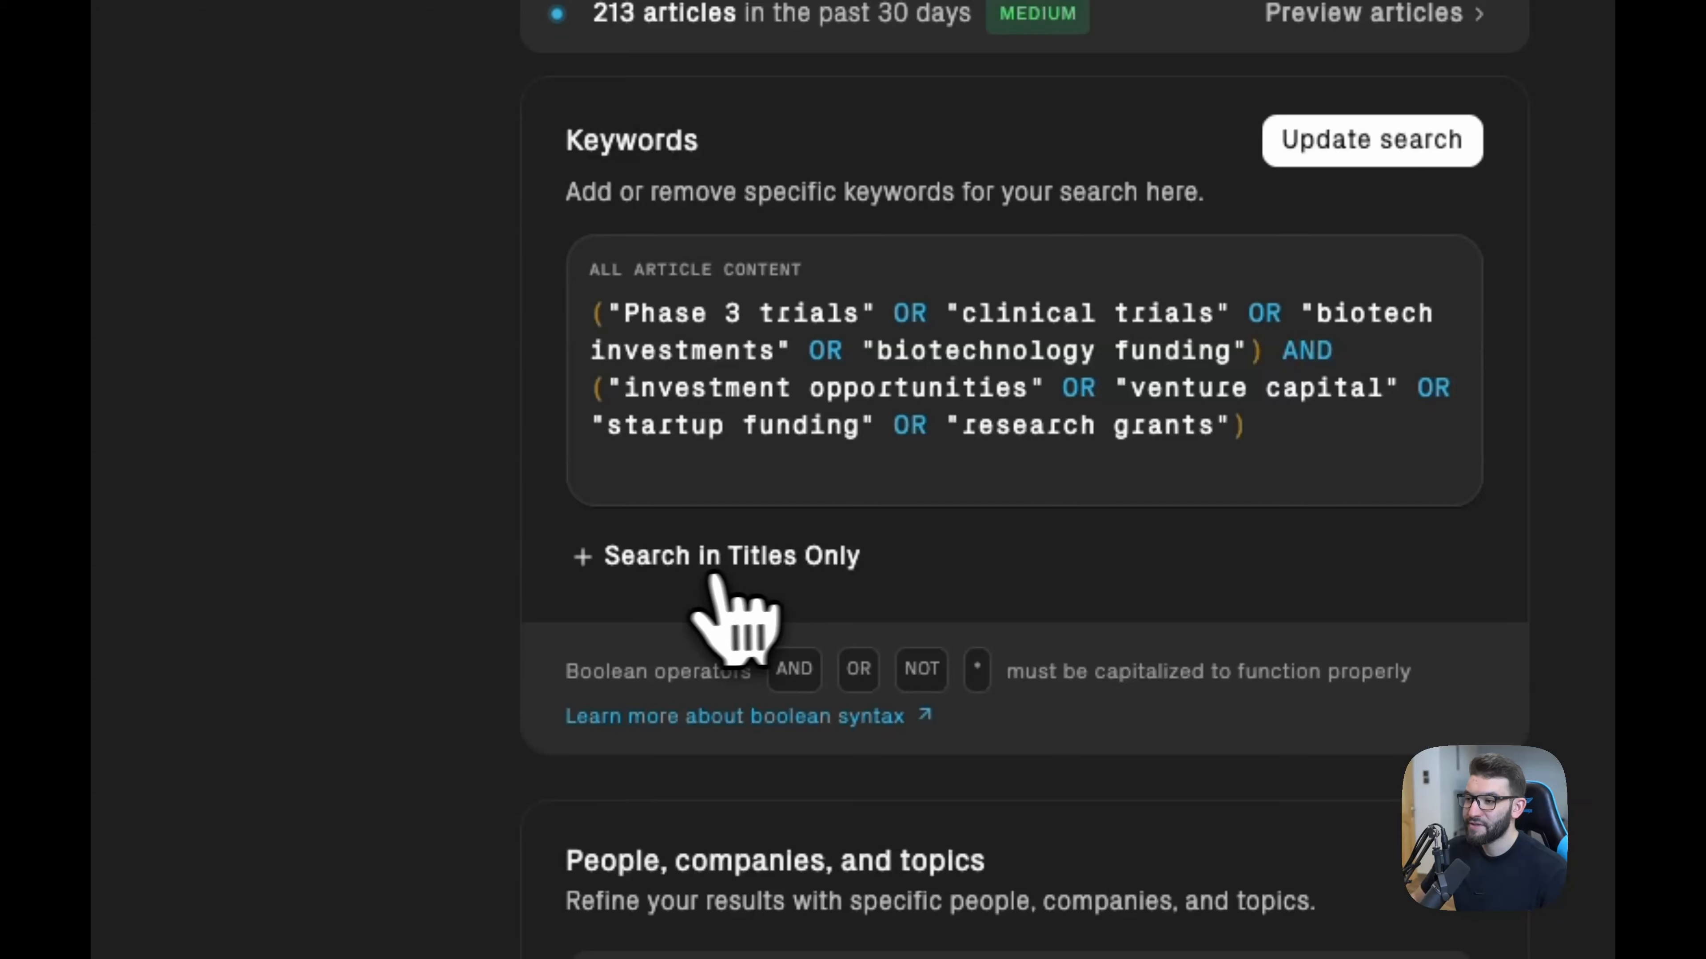
# Add a titles-only keyword condition for "NIH" and update the search.
pyautogui.click(755, 561)
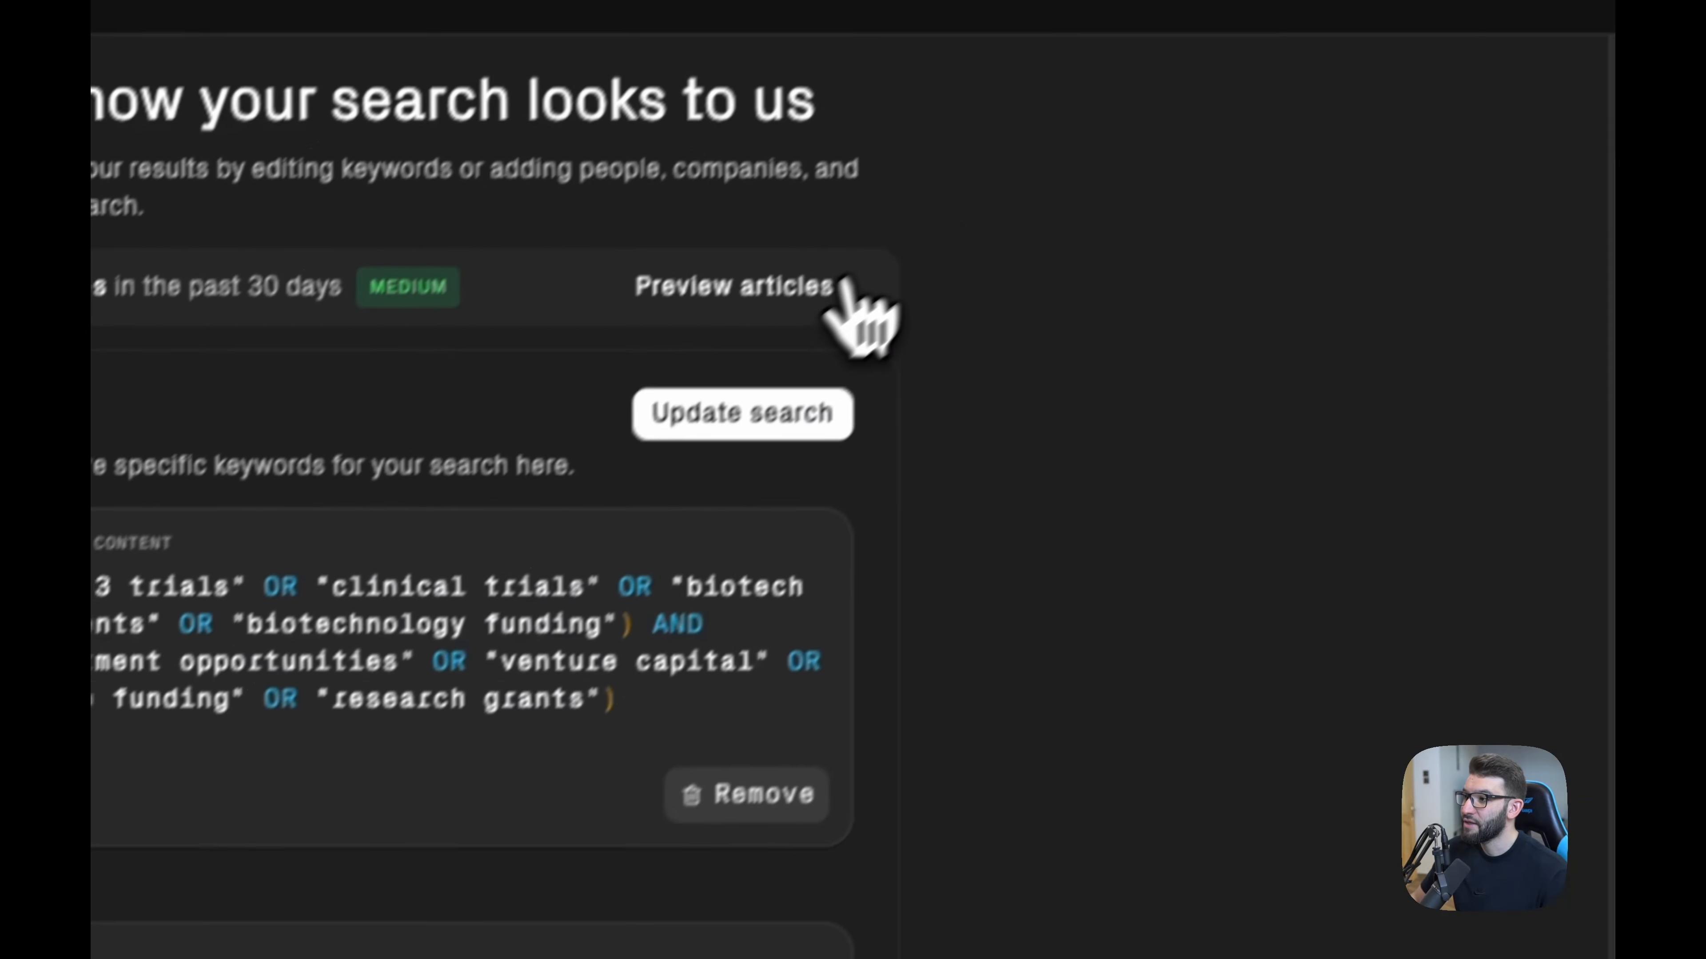
pyautogui.click(836, 296)
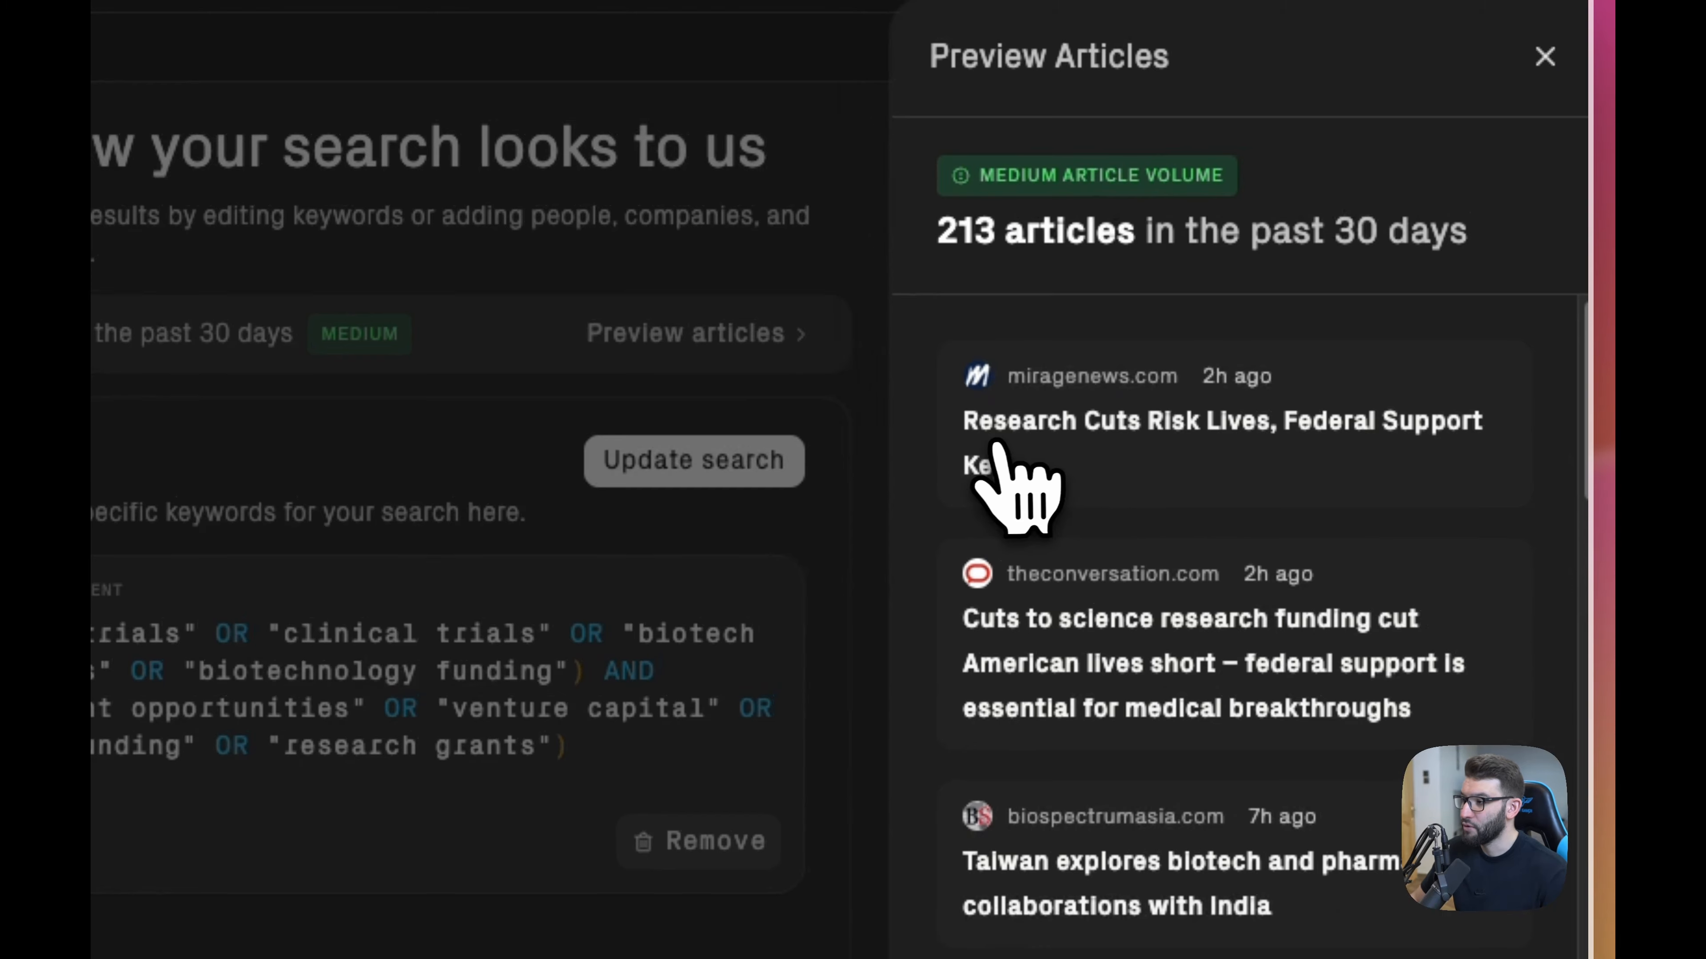
pyautogui.scroll(-1, 1108, 444)
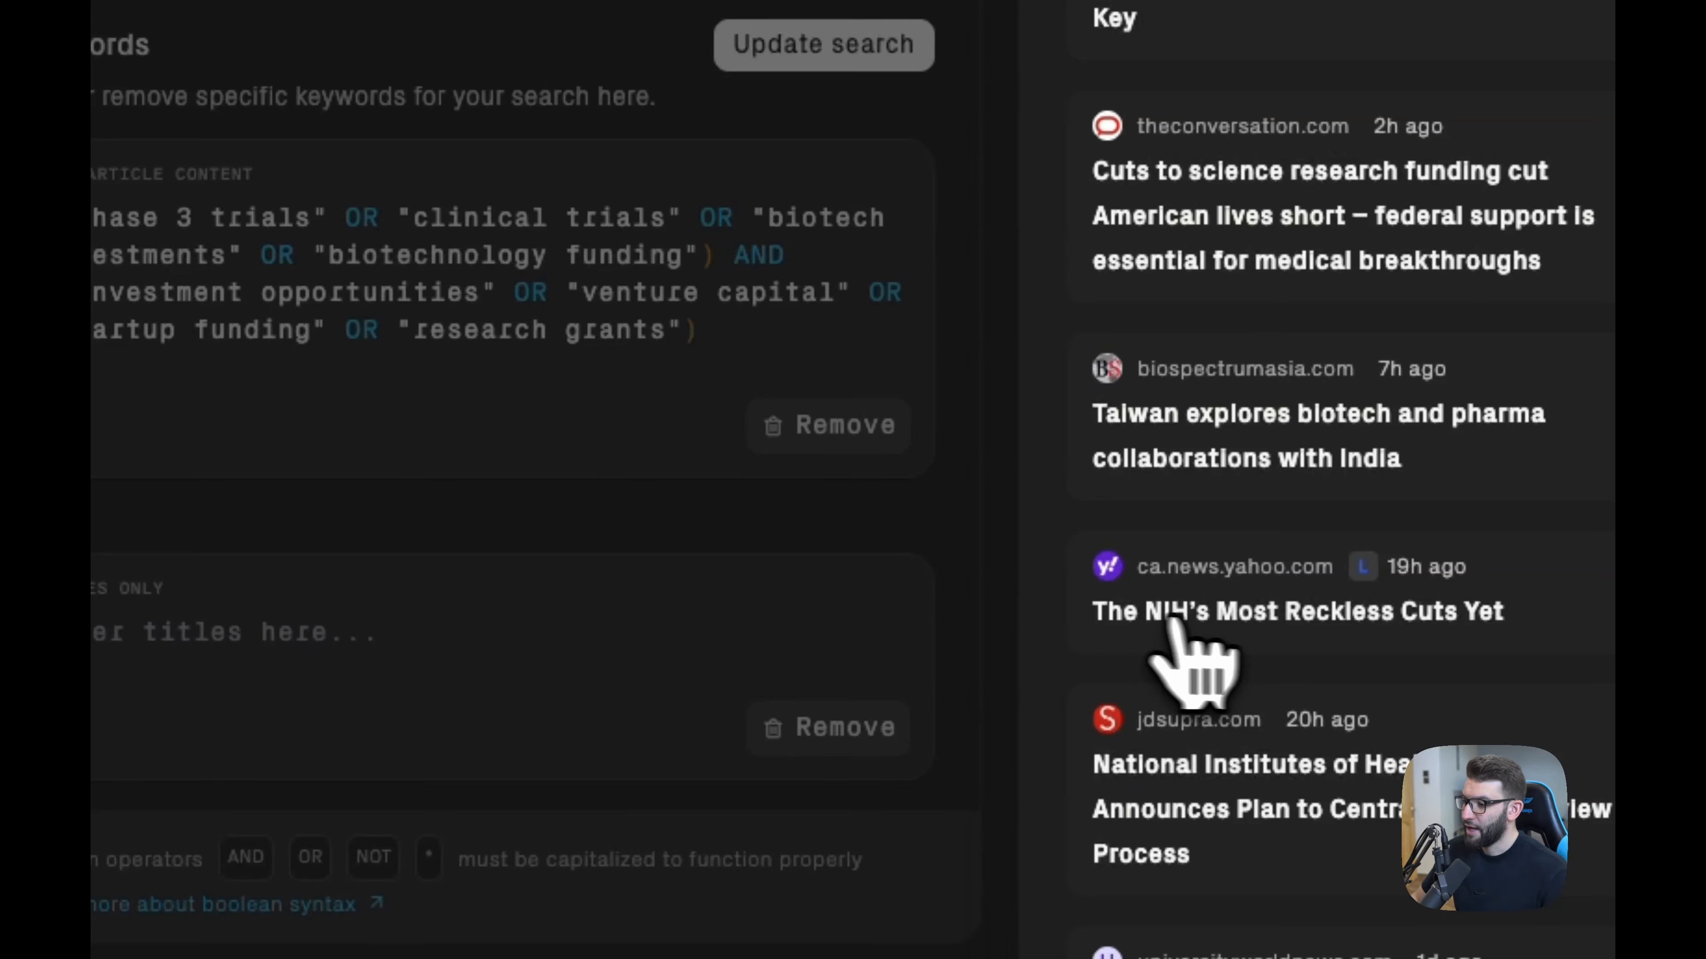
pyautogui.click(852, 625)
pyautogui.click(328, 635)
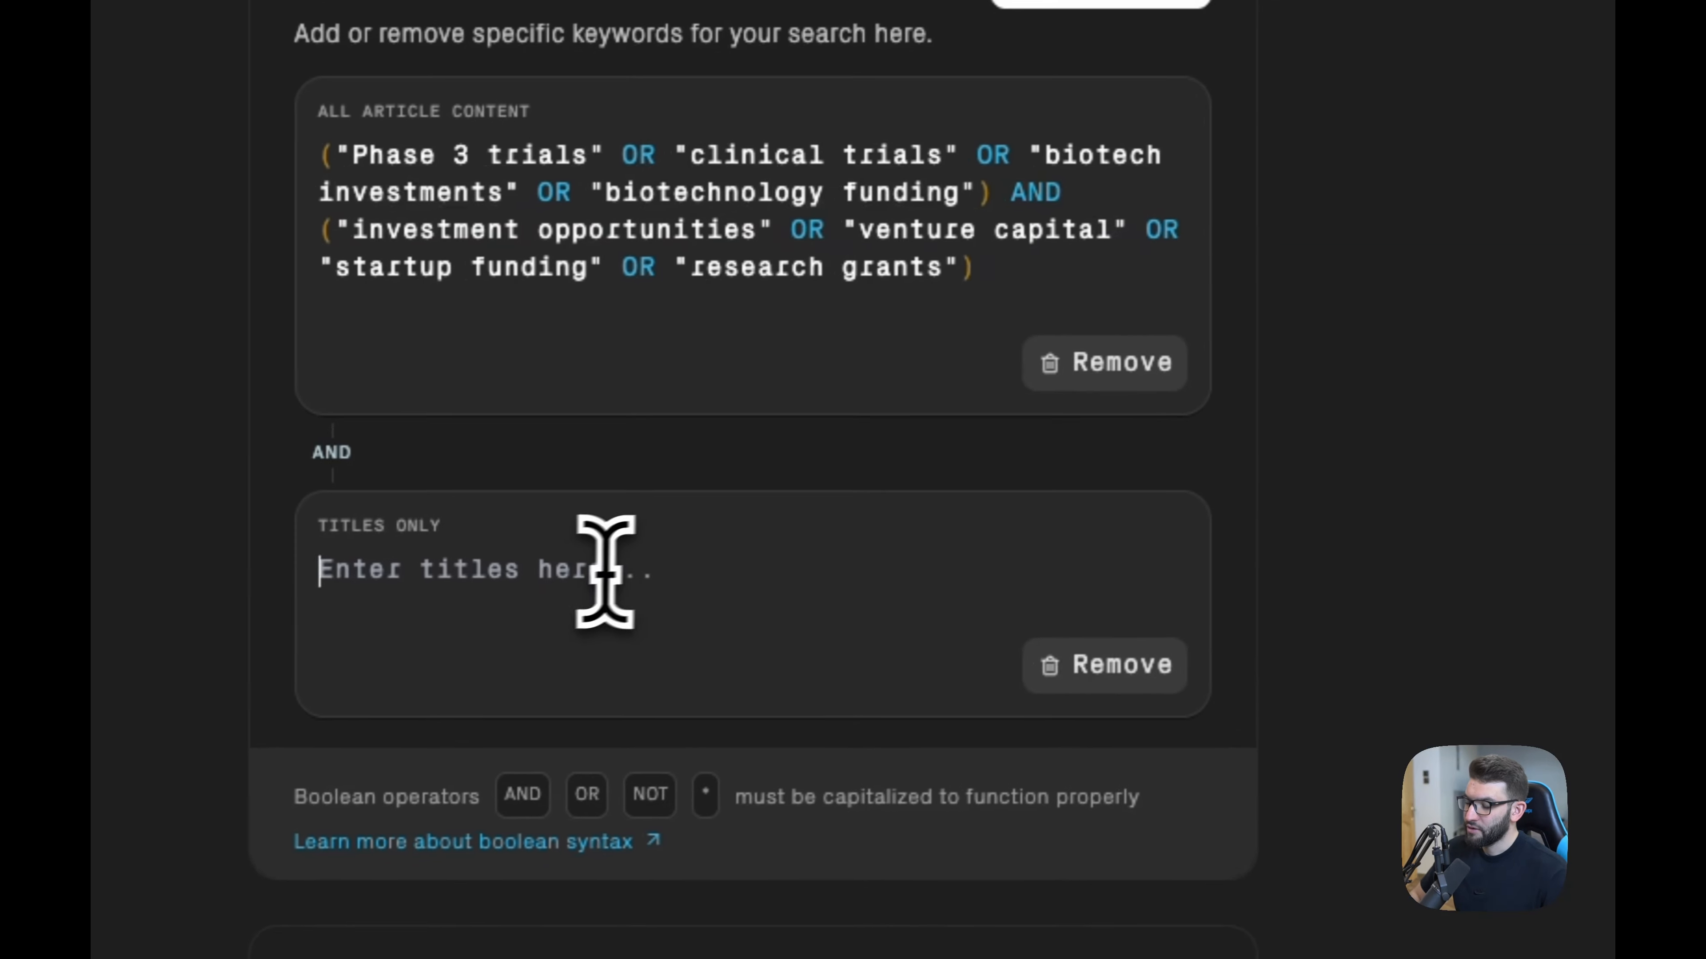
pyautogui.write('NIH')
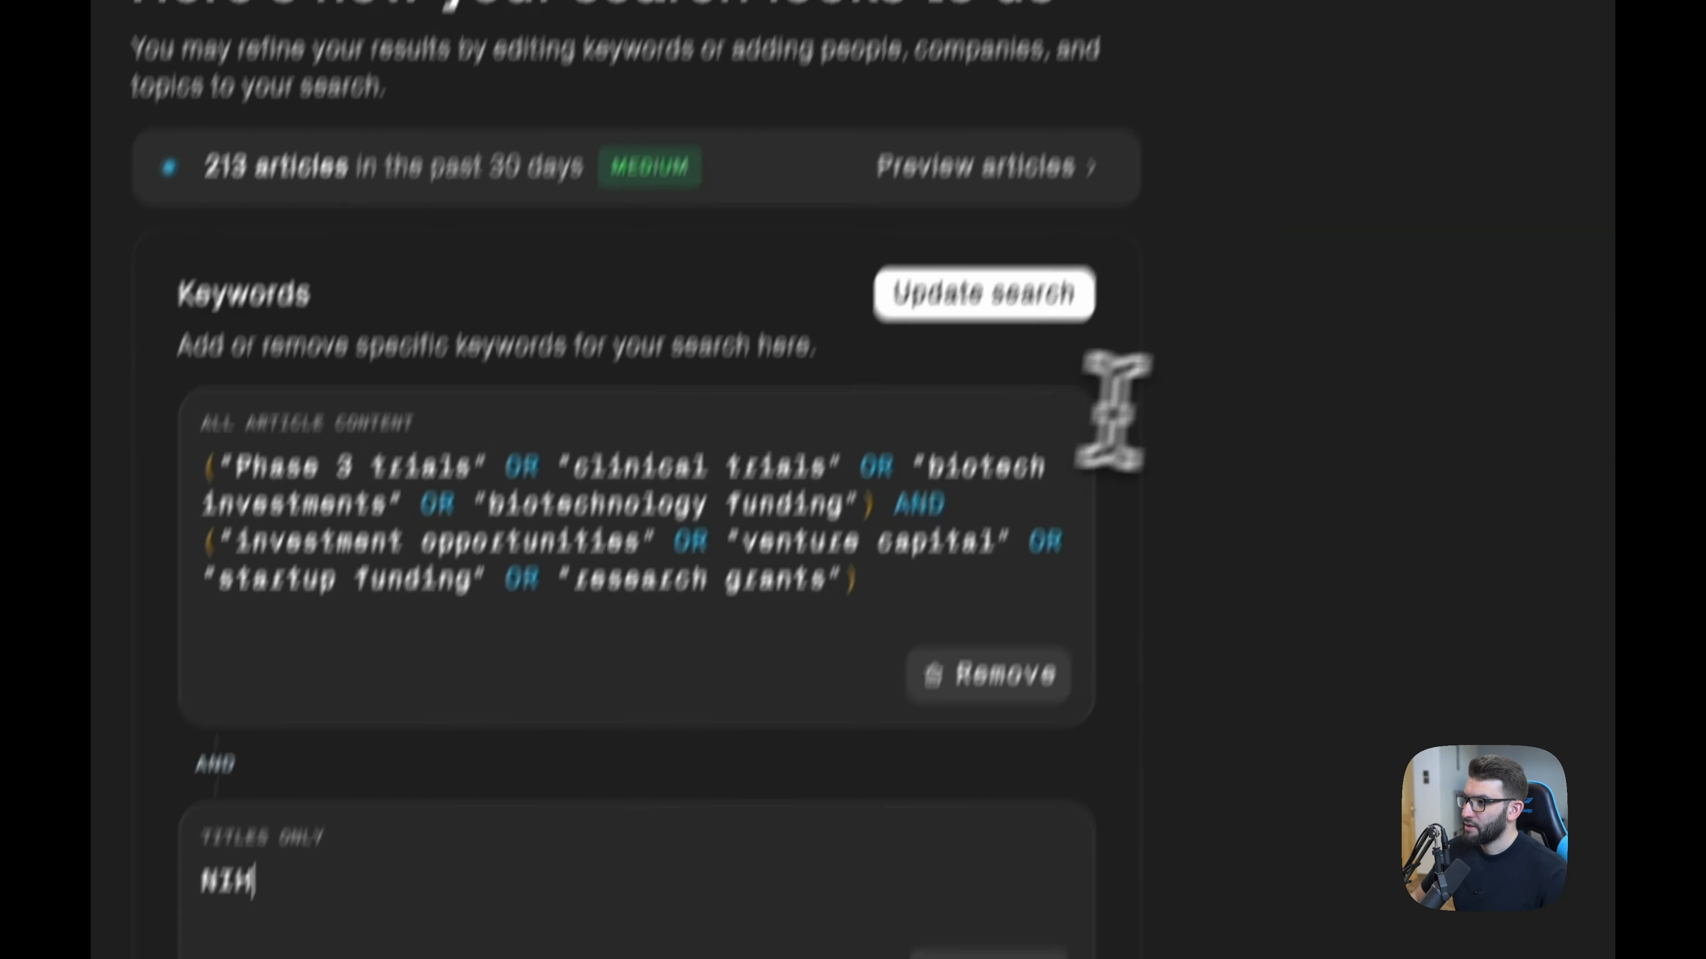
pyautogui.click(982, 290)
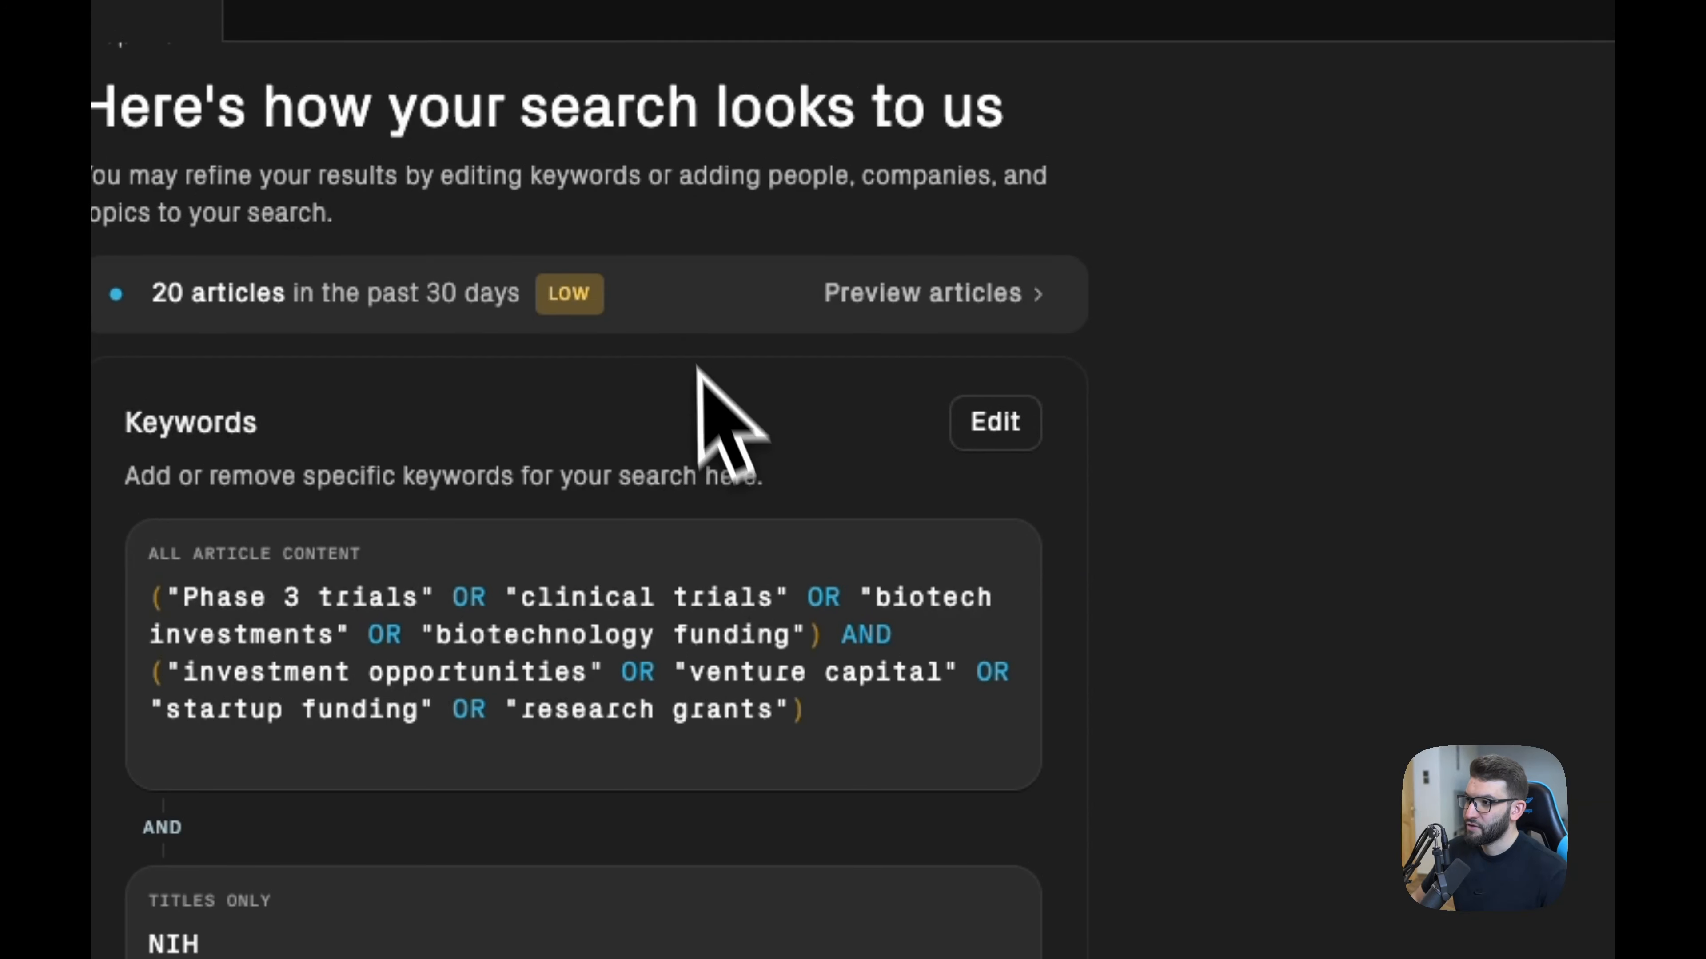
# Preview the articles matching the NIH title condition, read through their headlines, and return to the search refinement.
pyautogui.click(611, 277)
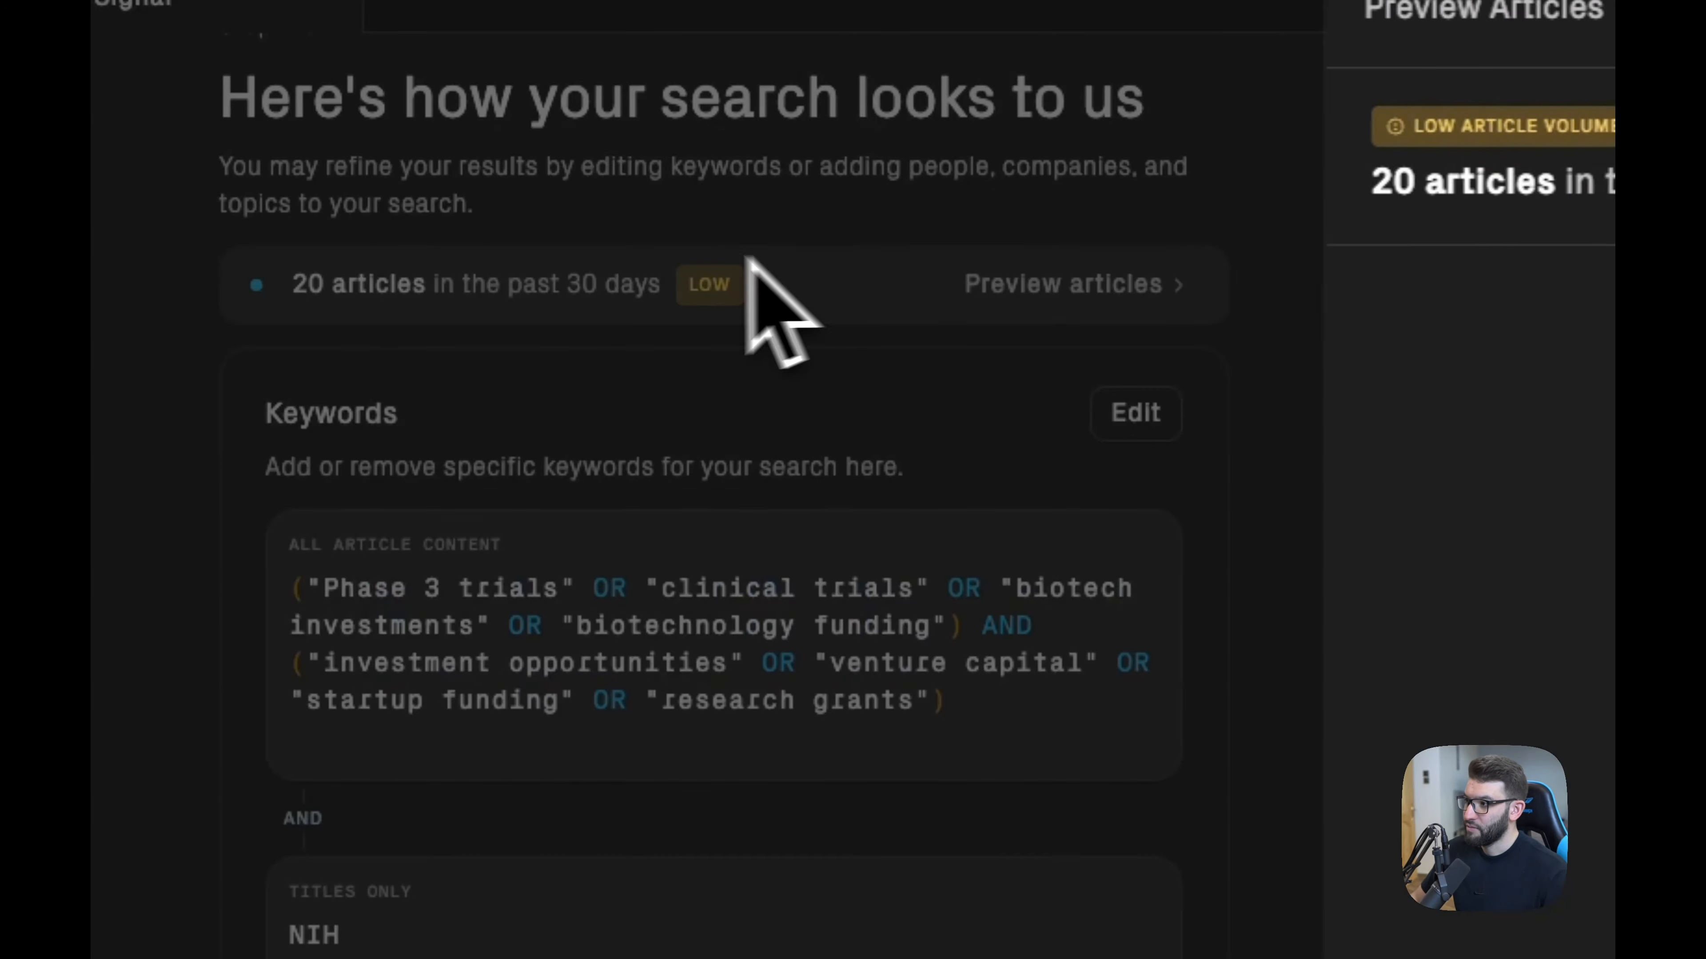
pyautogui.scroll(-5, 981, 557)
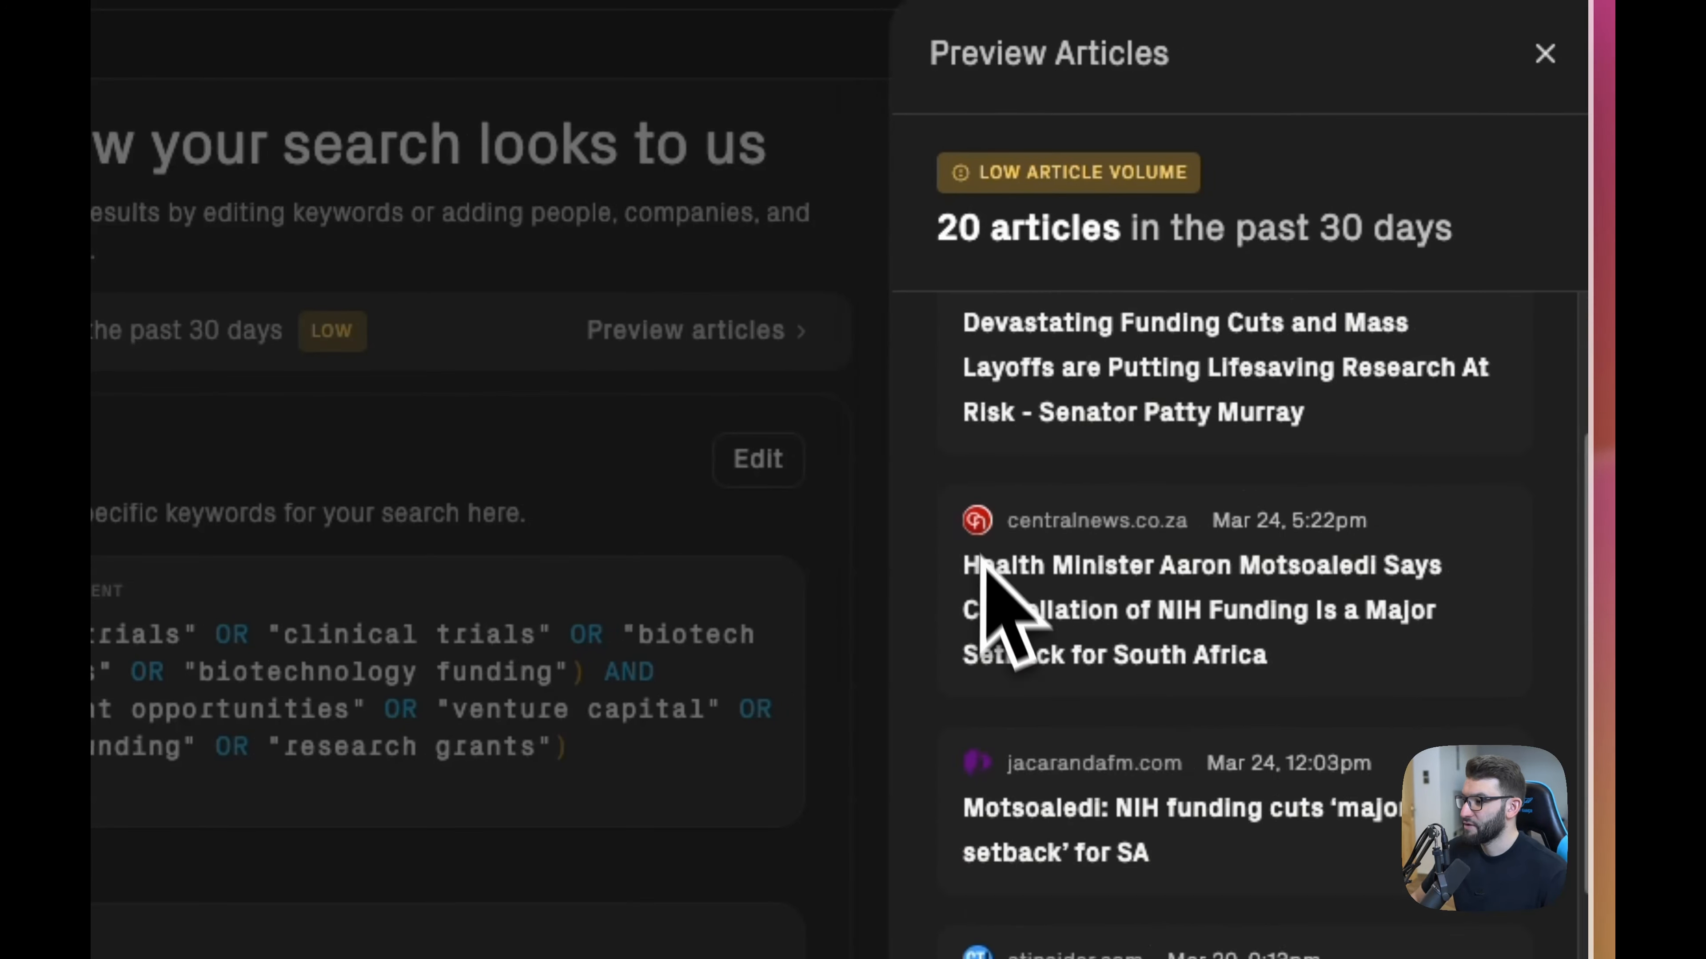
pyautogui.scroll(-10, 982, 557)
pyautogui.scroll(2, 987, 591)
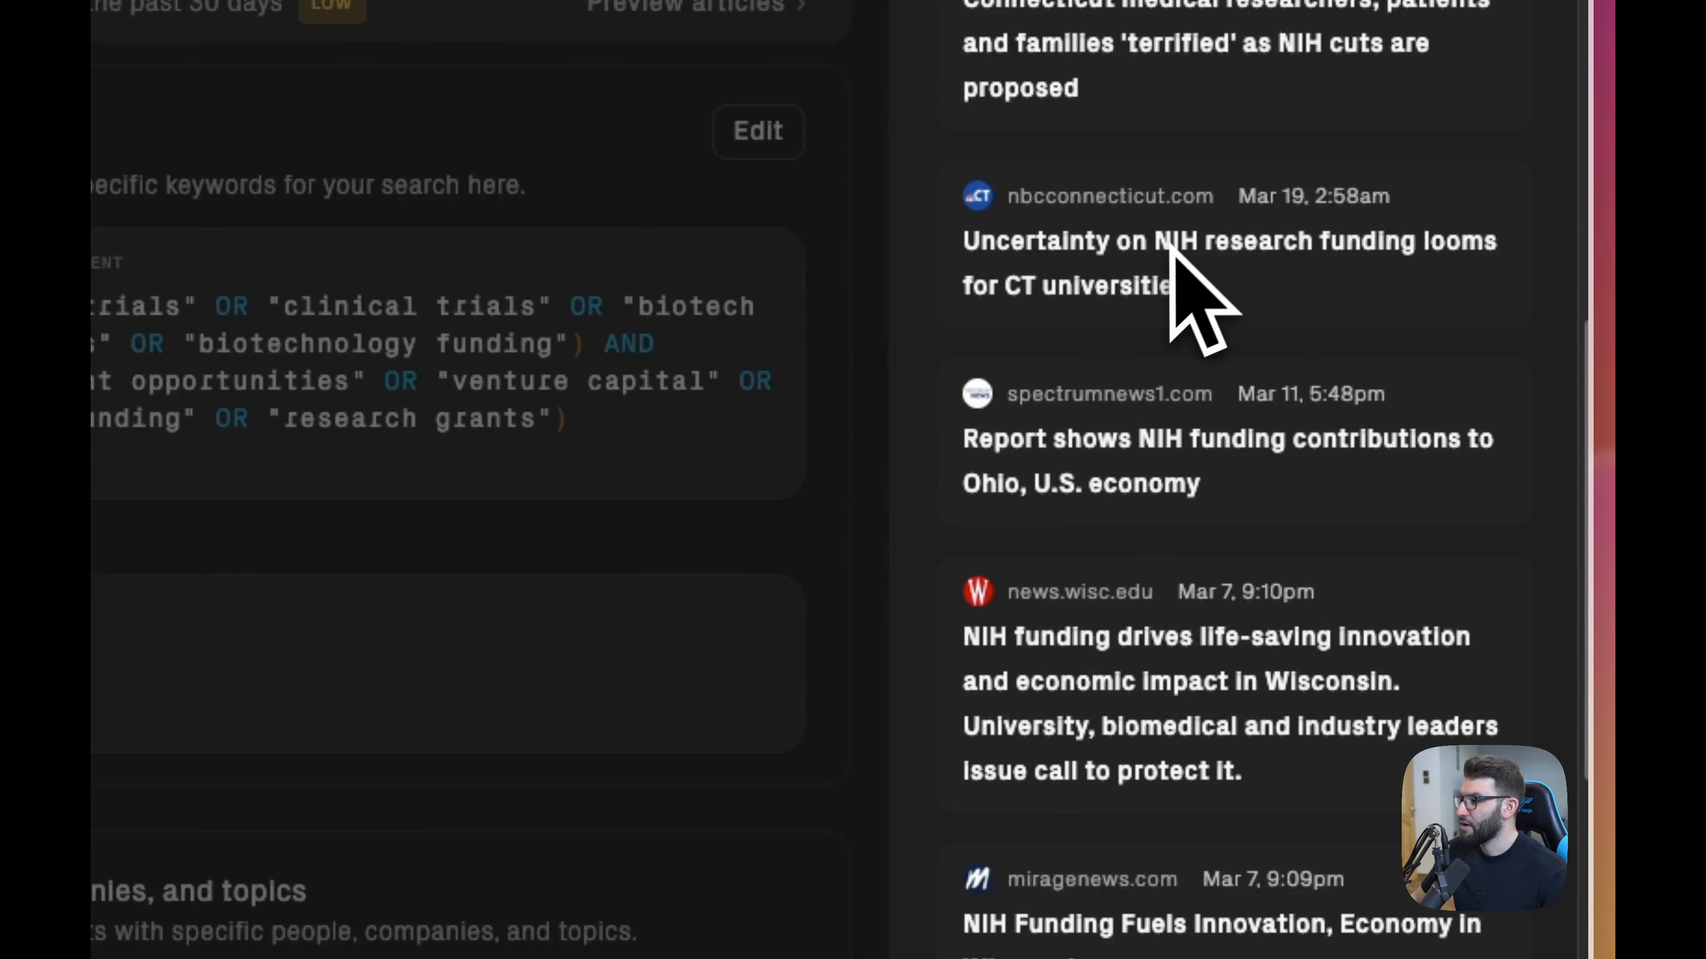
pyautogui.scroll(6, 1253, 245)
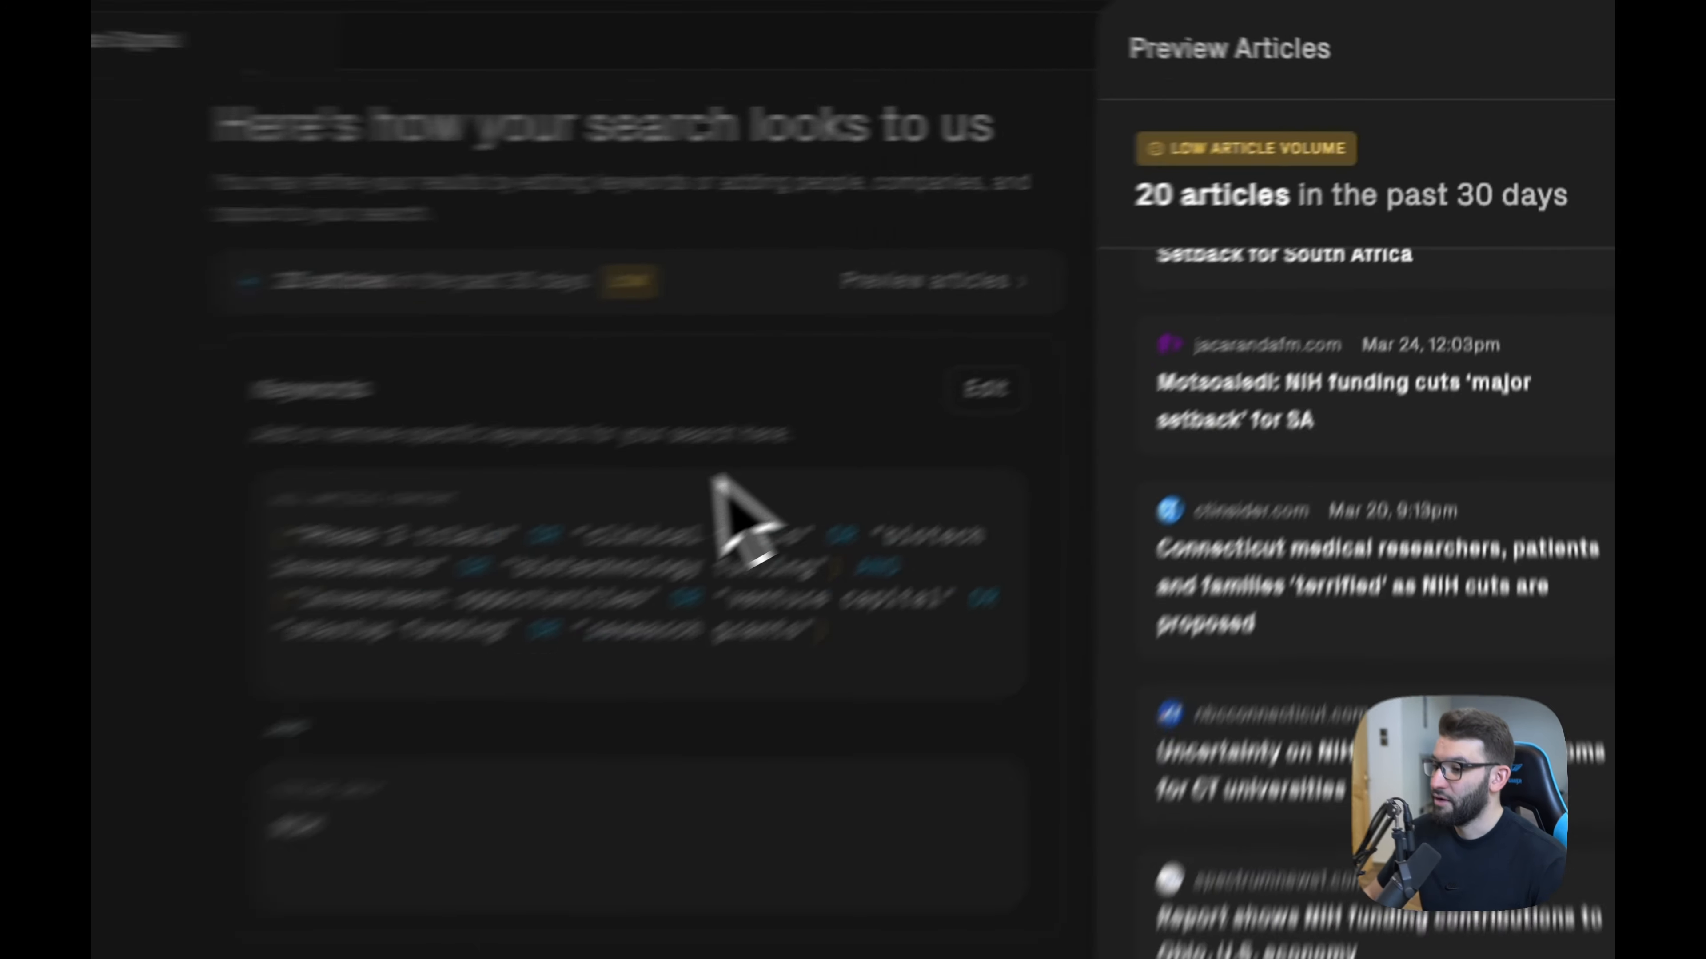
pyautogui.click(705, 478)
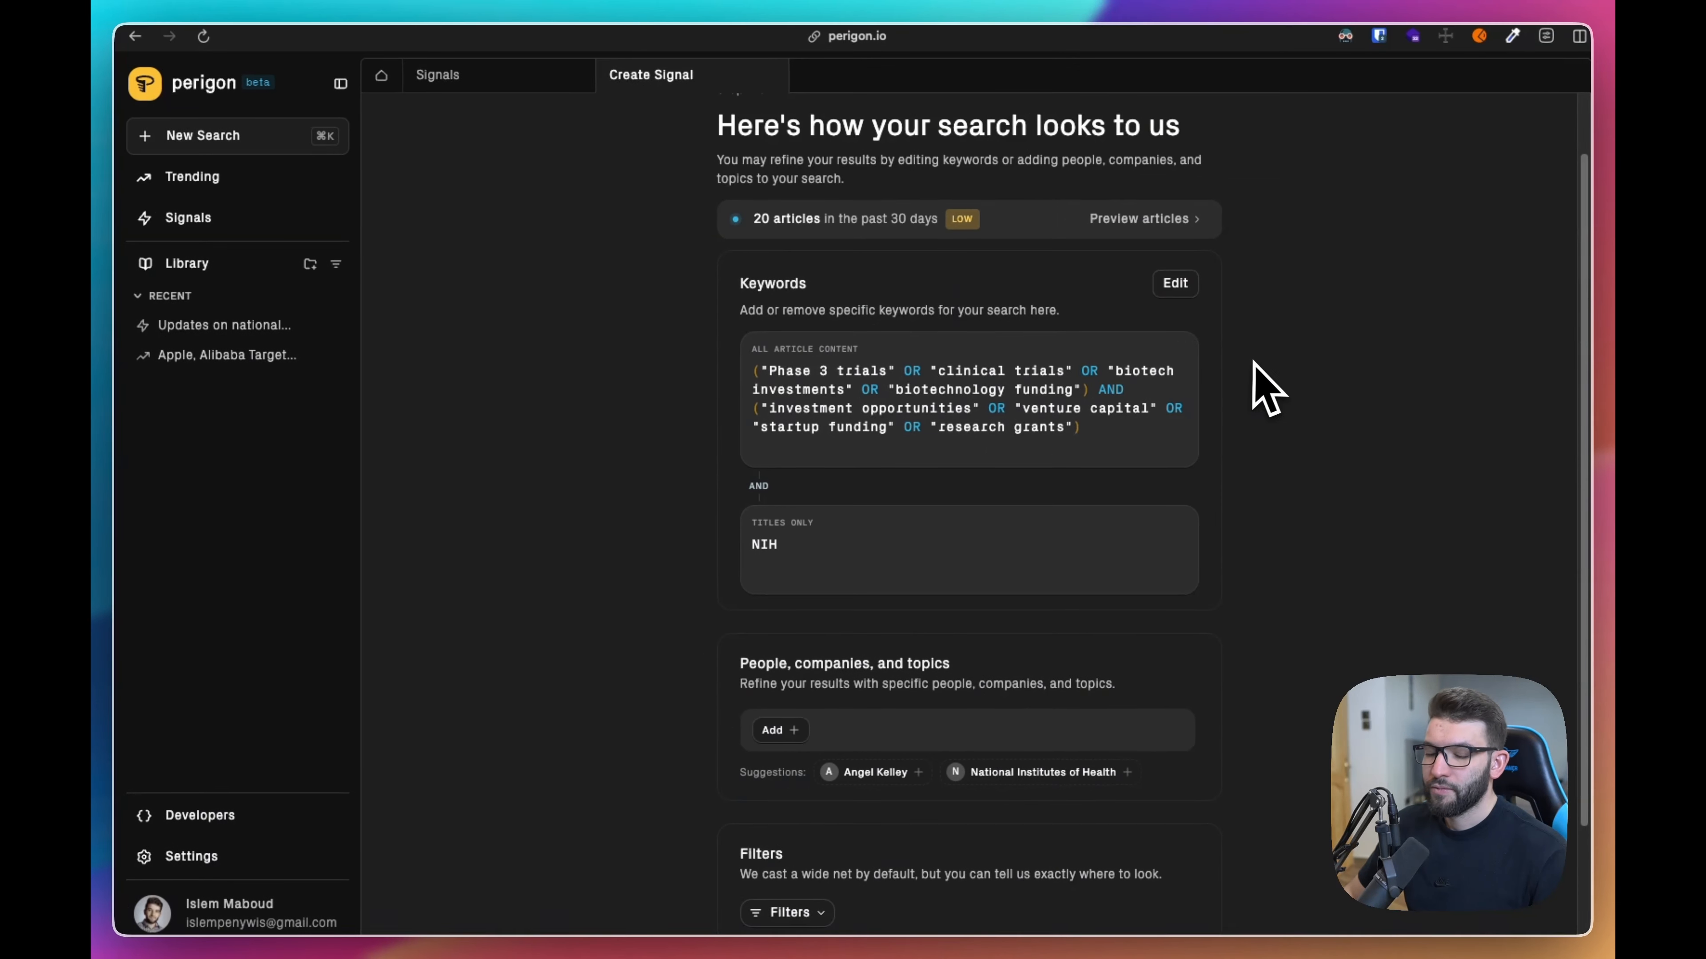
# Add the suggested National Institutes of Health to the signal's people, companies, and topics.
pyautogui.scroll(-3, 1245, 363)
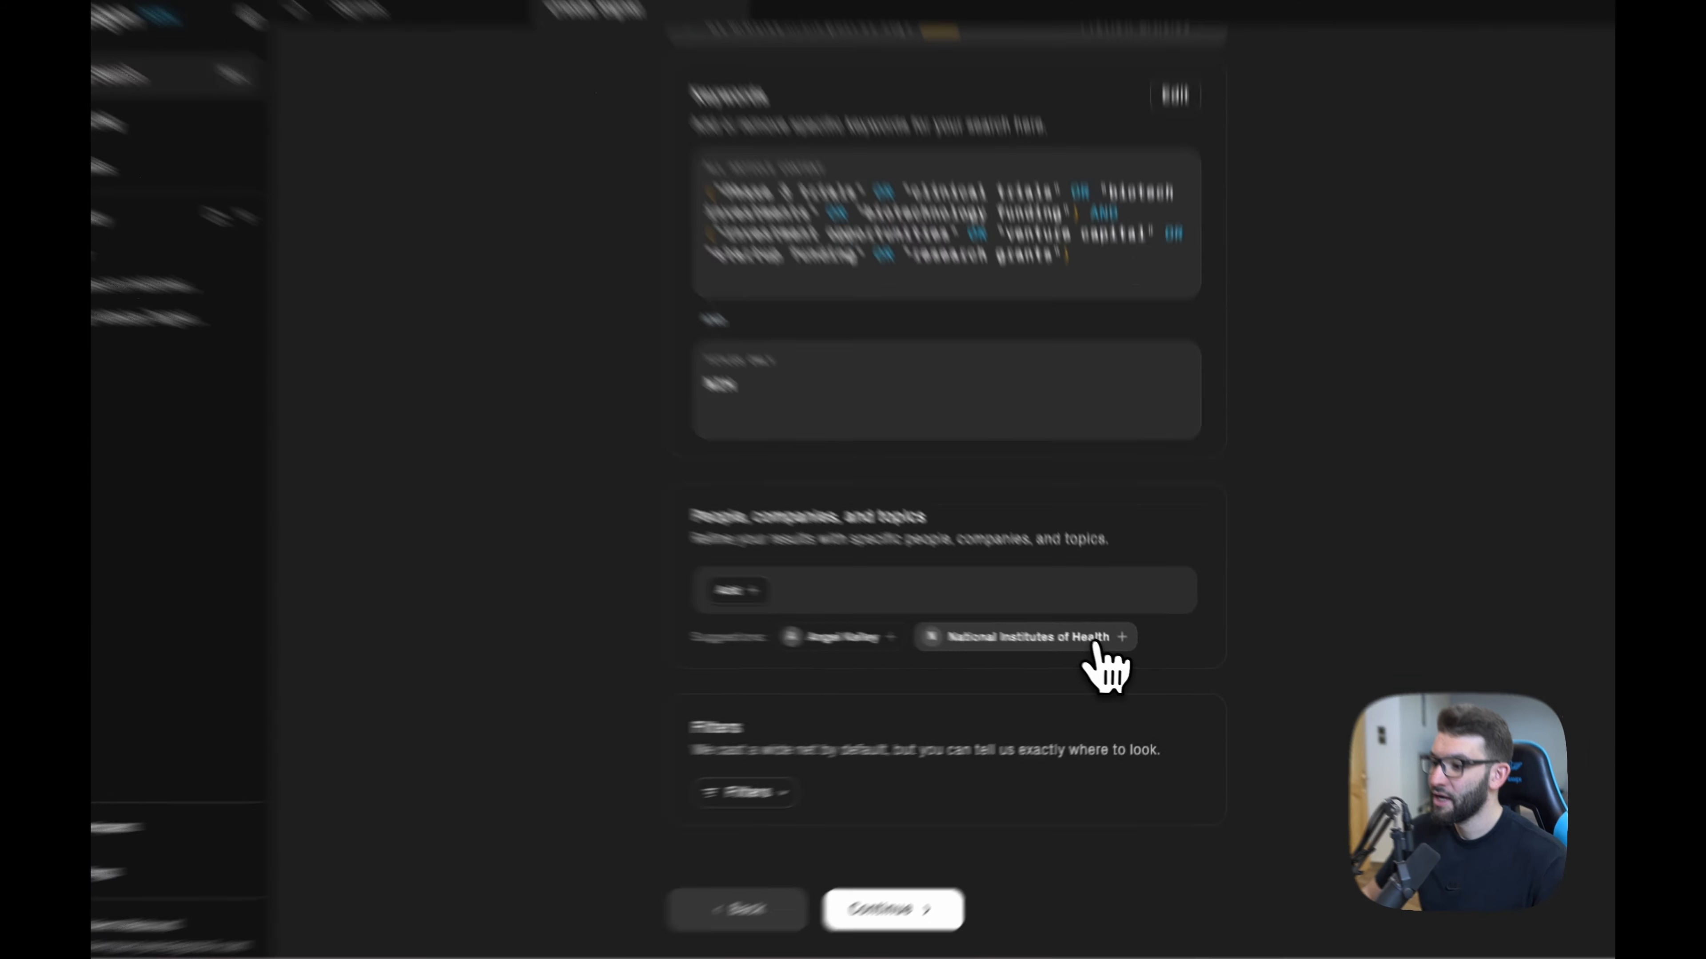
pyautogui.click(1091, 644)
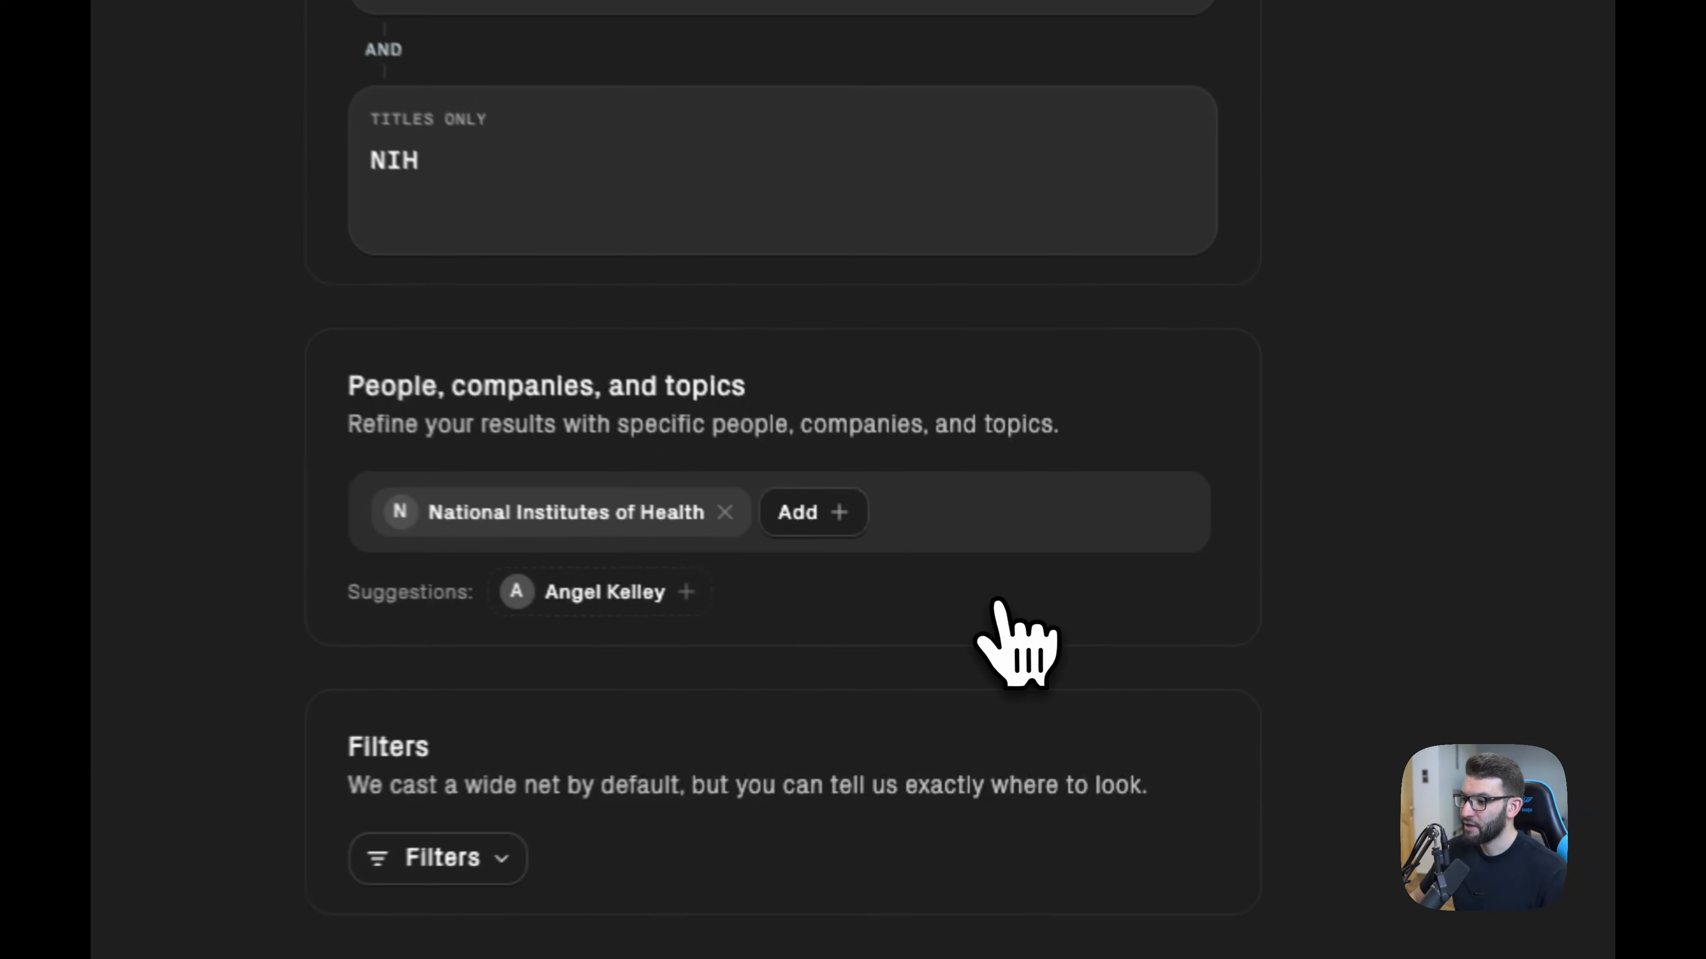
pyautogui.scroll(4, 571, 397)
pyautogui.scroll(-1, 608, 195)
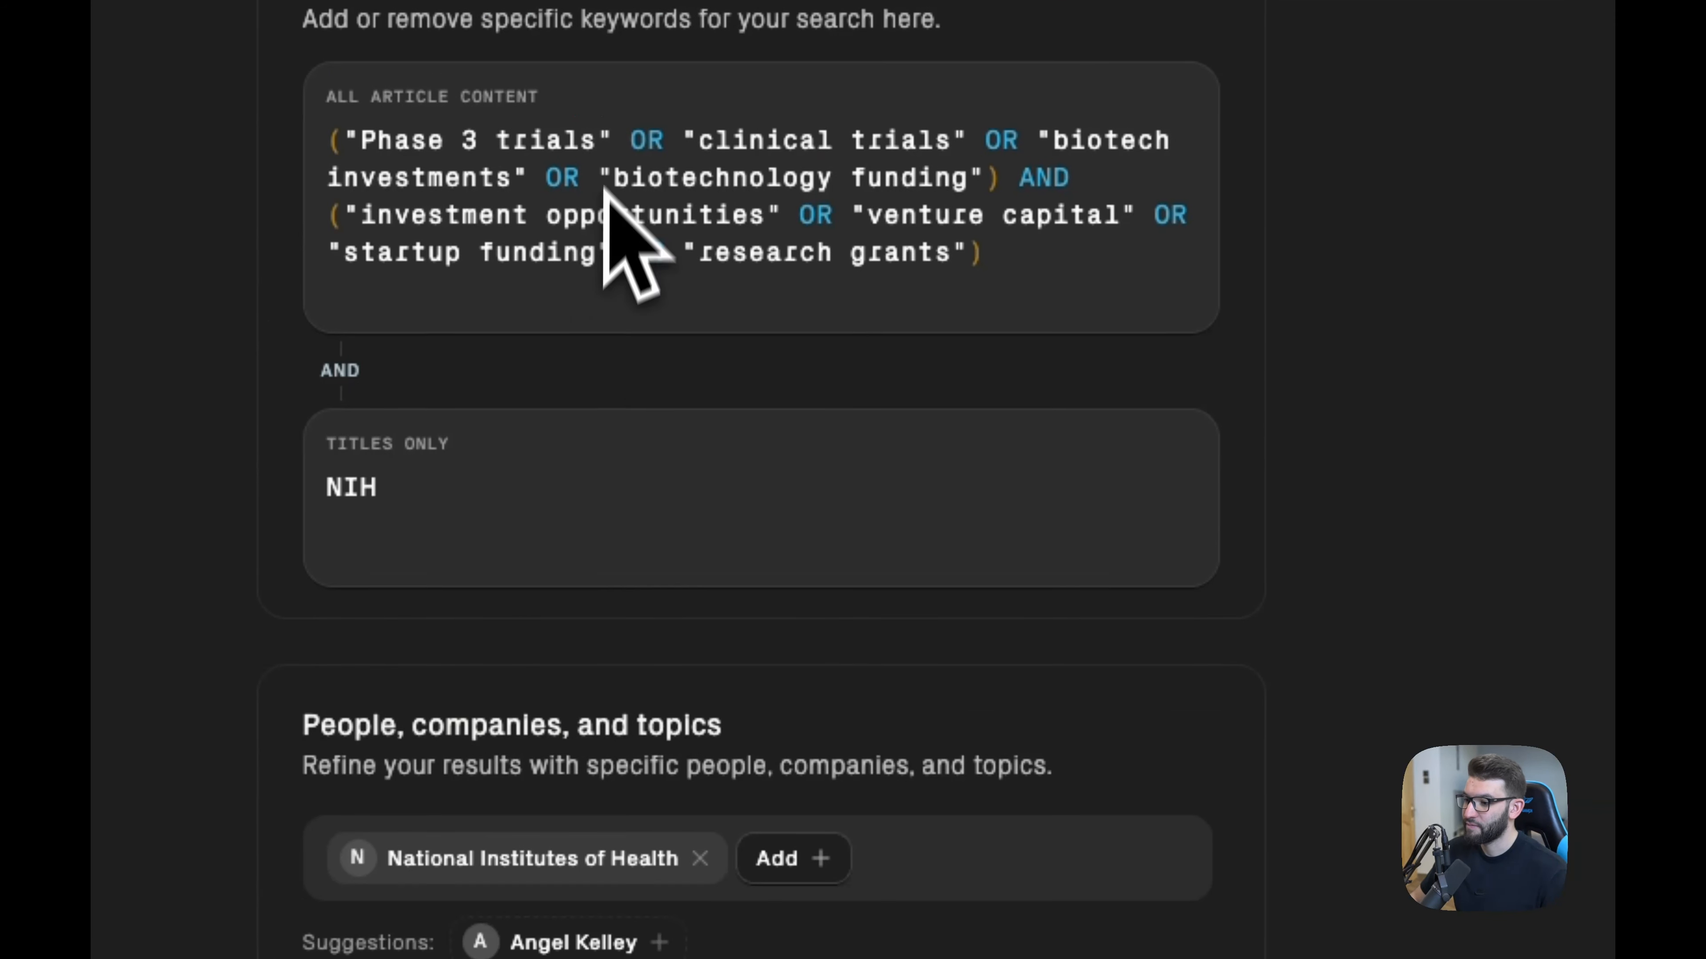
pyautogui.scroll(-1, 665, 530)
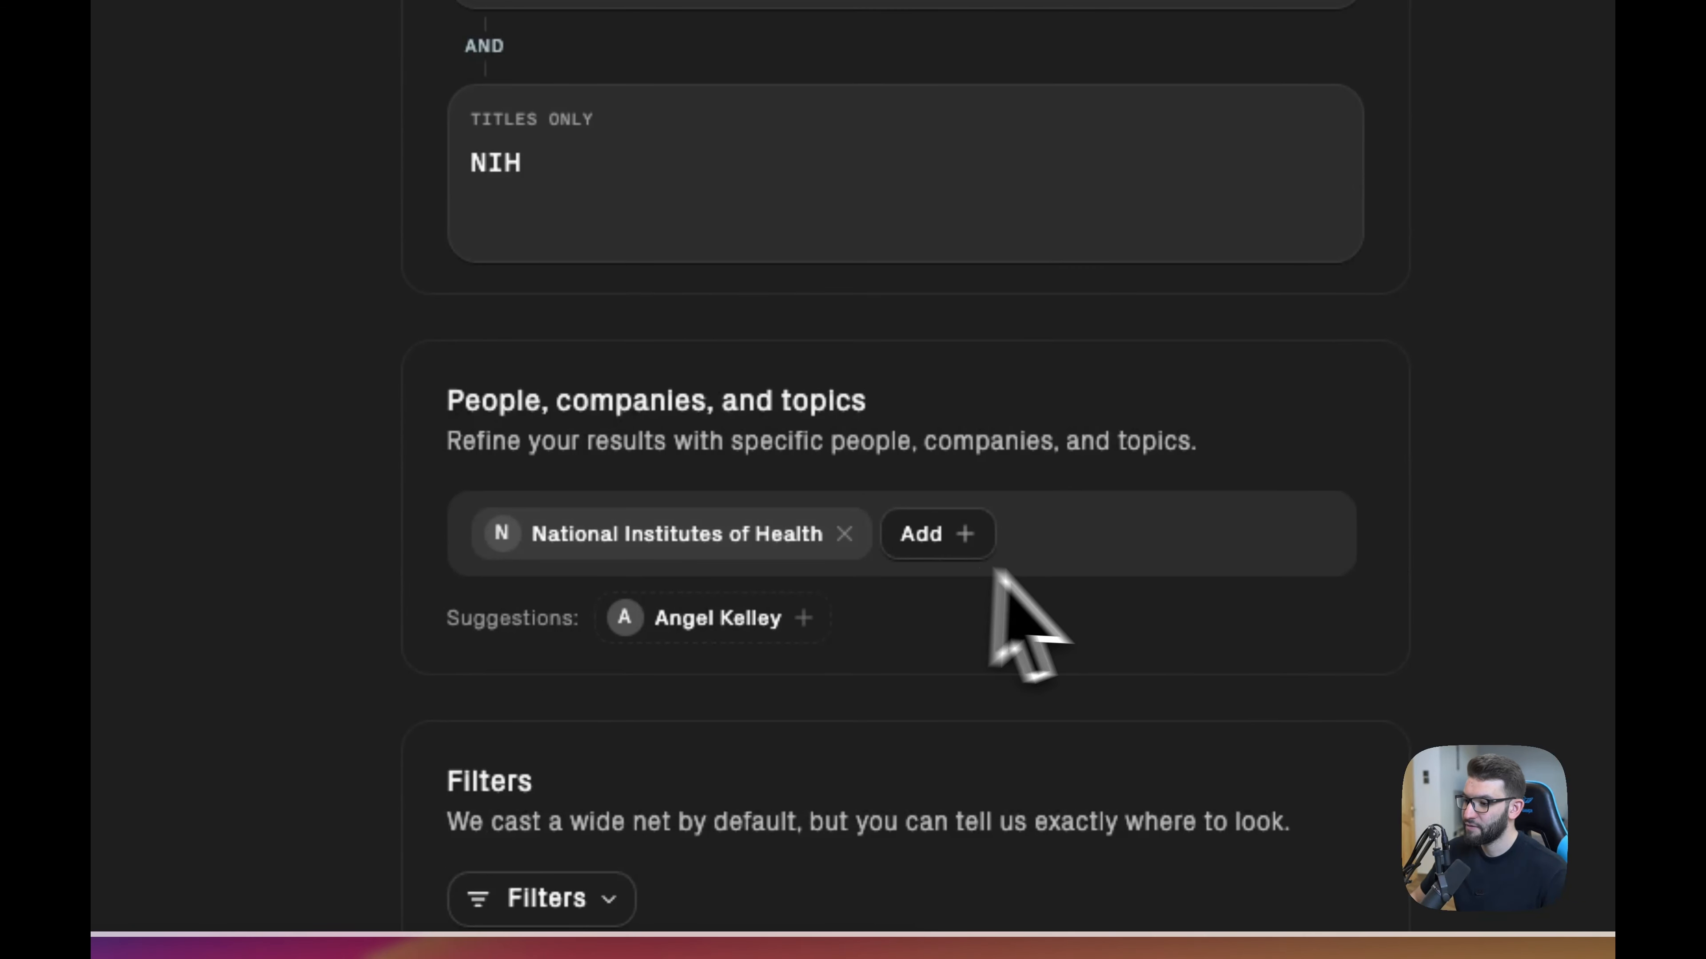
# Search for "Elon" among the people, companies, and topics and add Elon Musk to the signal.
pyautogui.click(979, 510)
pyautogui.write('Elo')
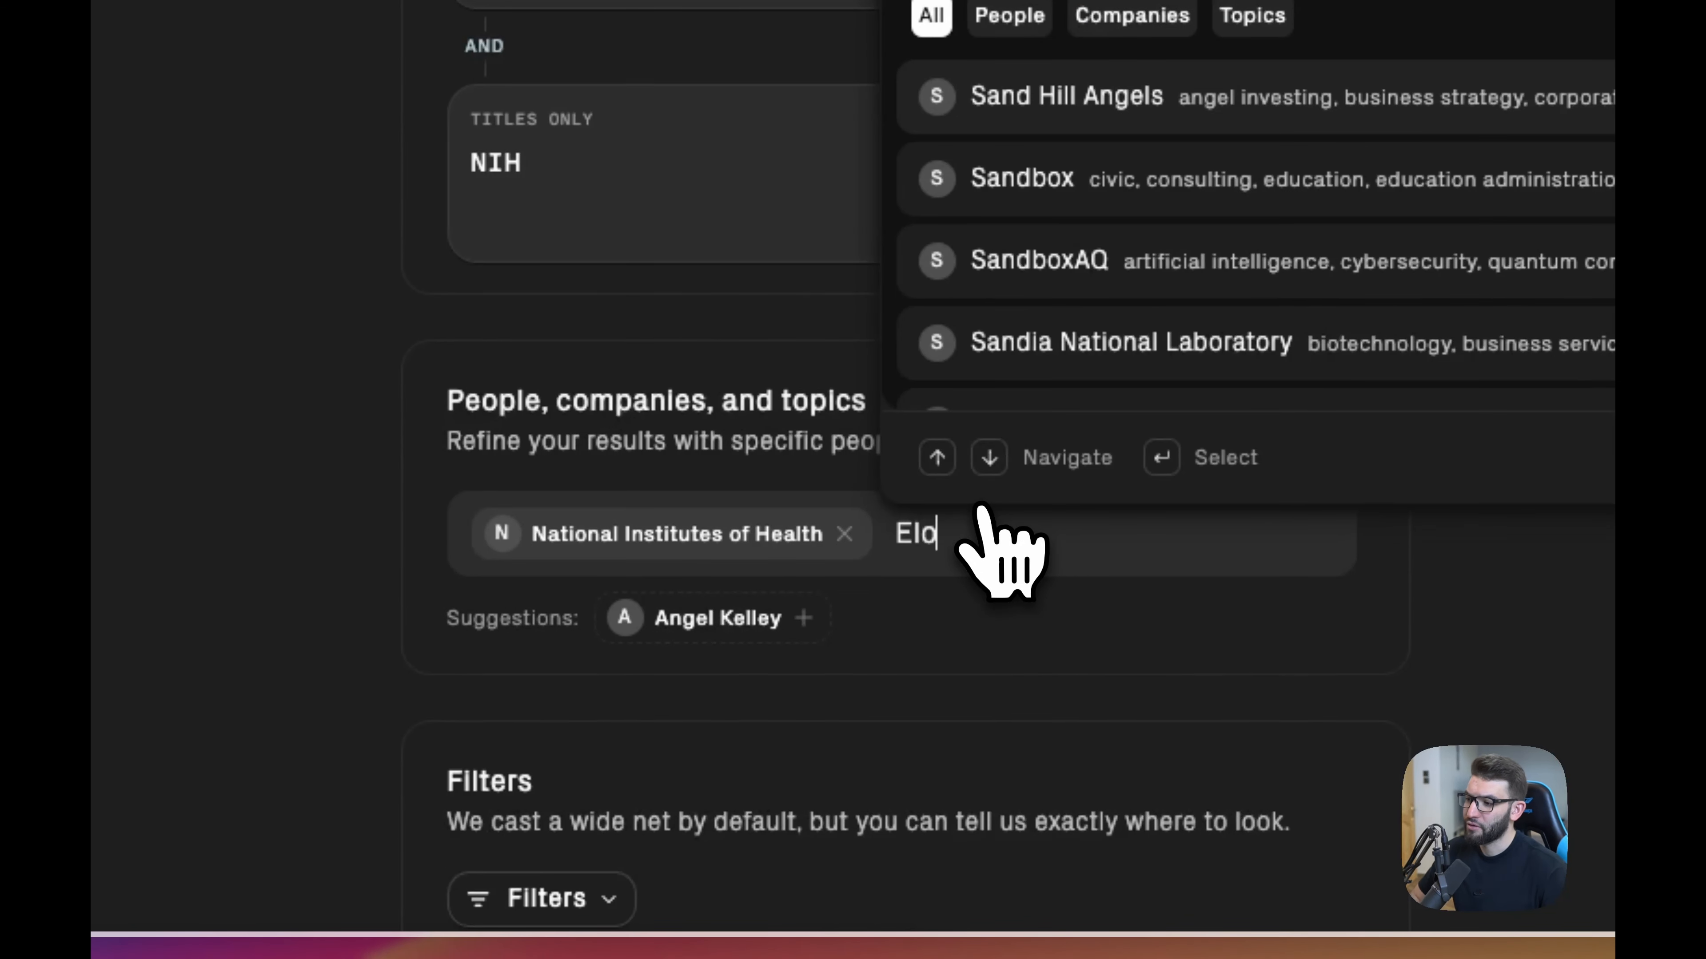
pyautogui.press('Down')
pyautogui.press('Down')
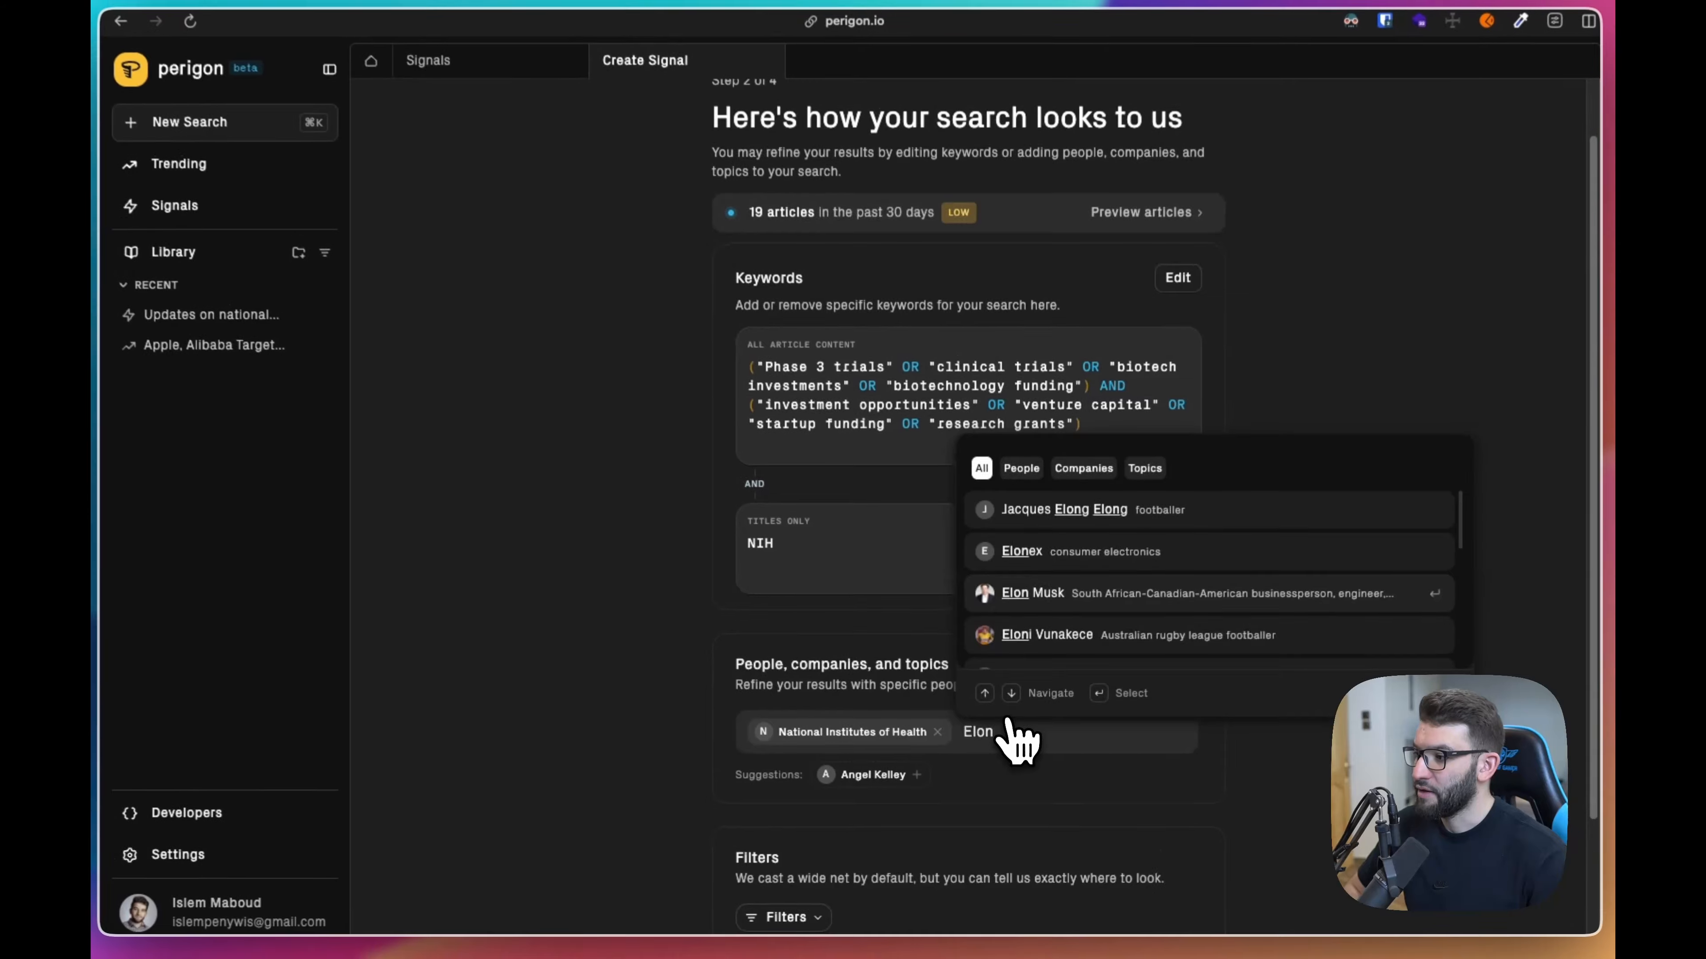
pyautogui.press('Return')
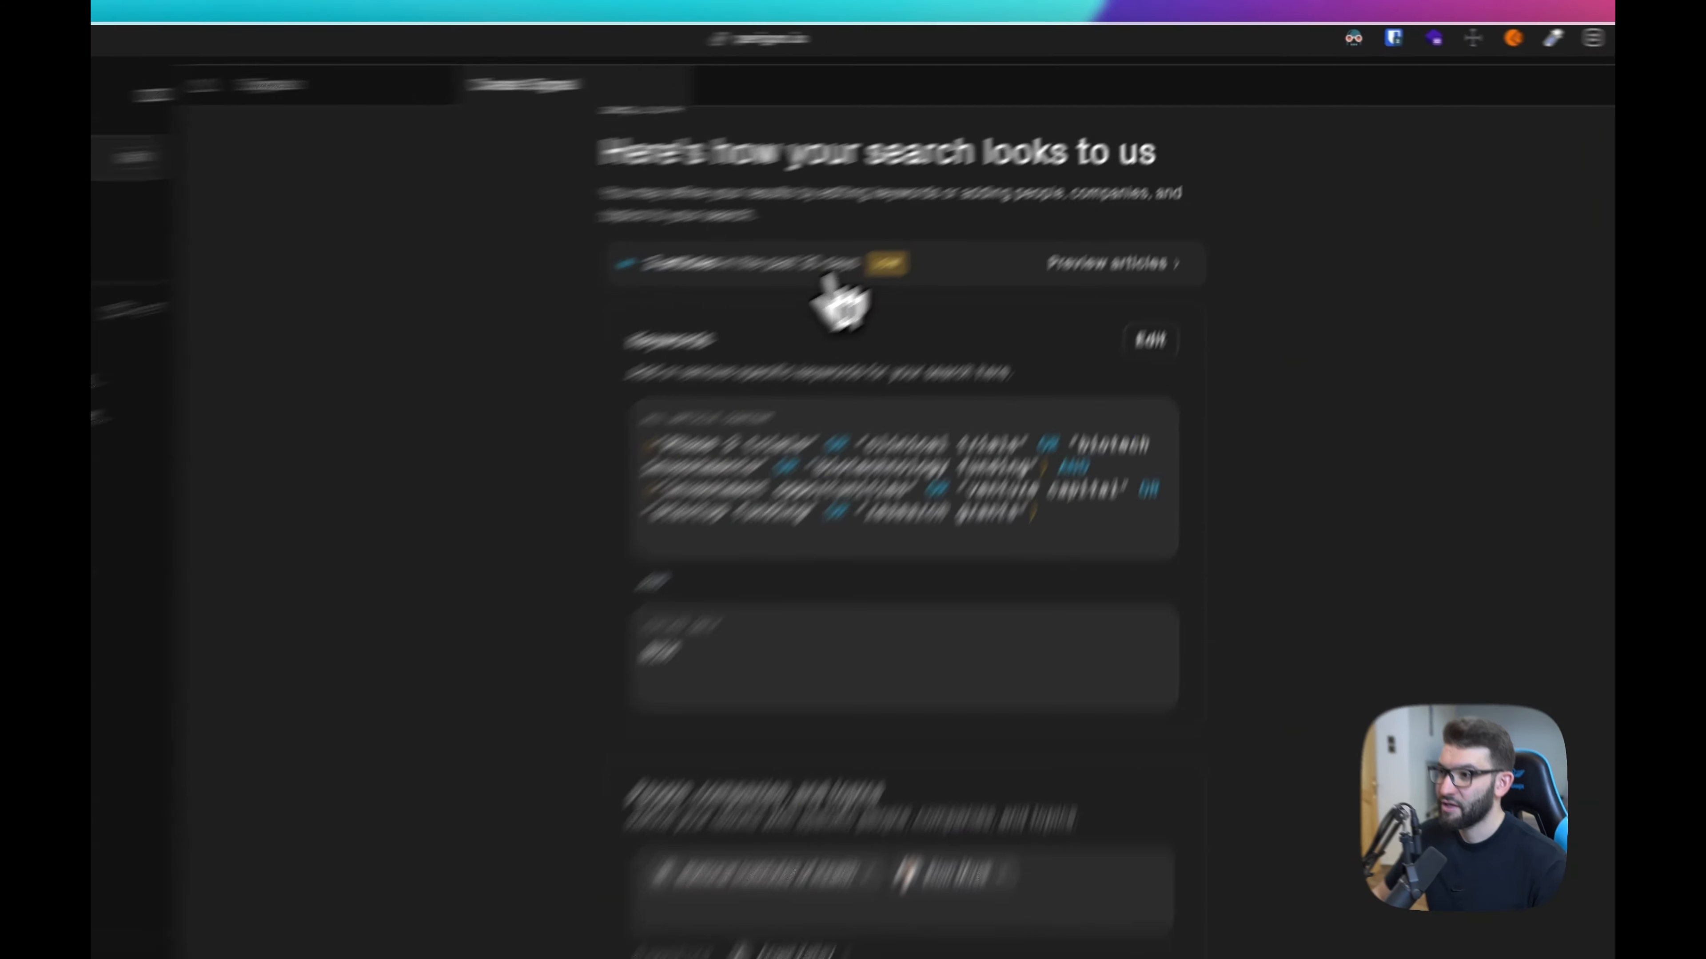
# Preview the articles that match the added organization and person, and return to the search refinement.
pyautogui.click(880, 231)
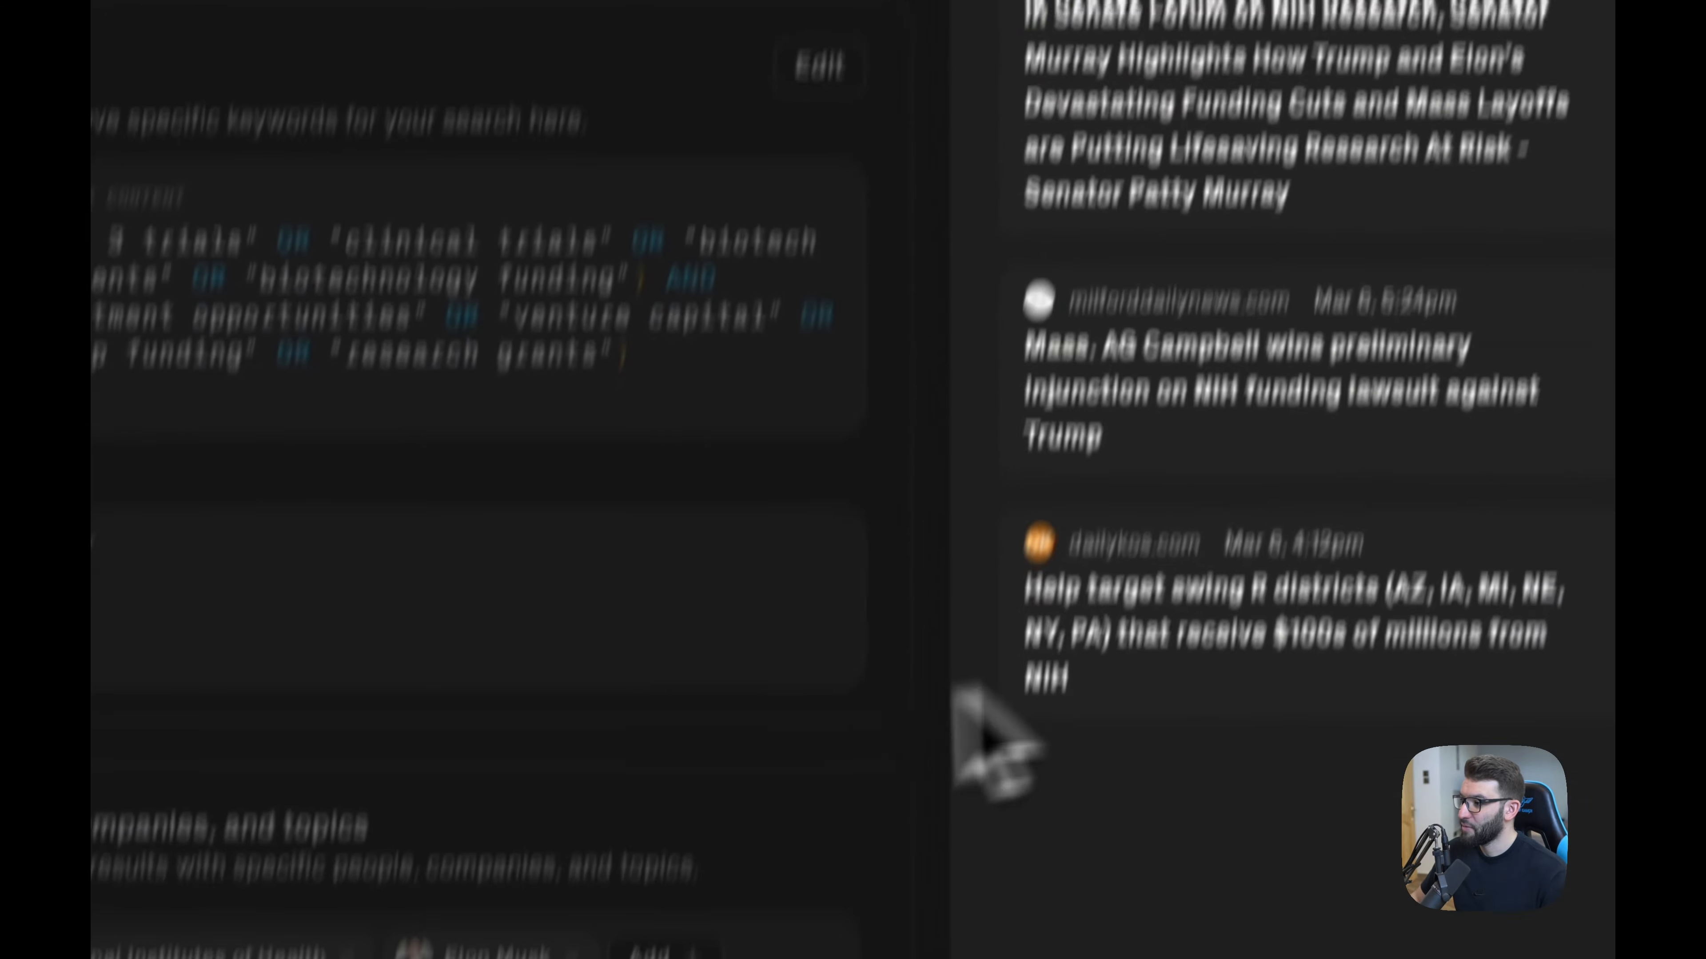
pyautogui.click(826, 733)
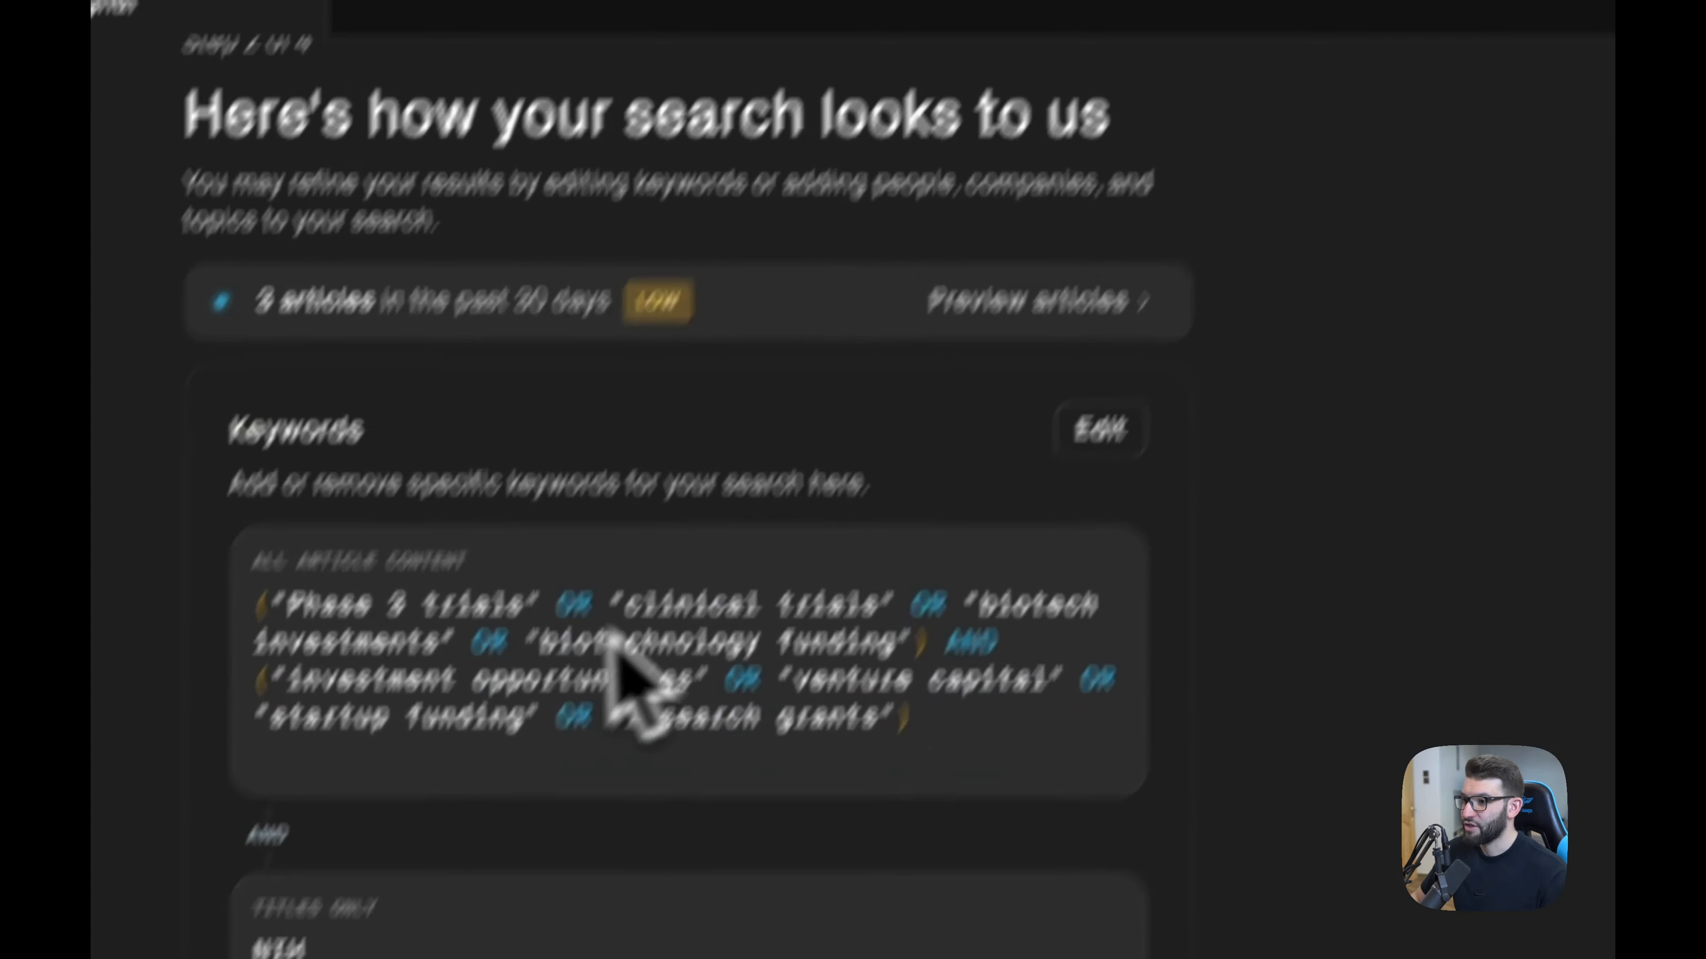
pyautogui.scroll(-2, 981, 951)
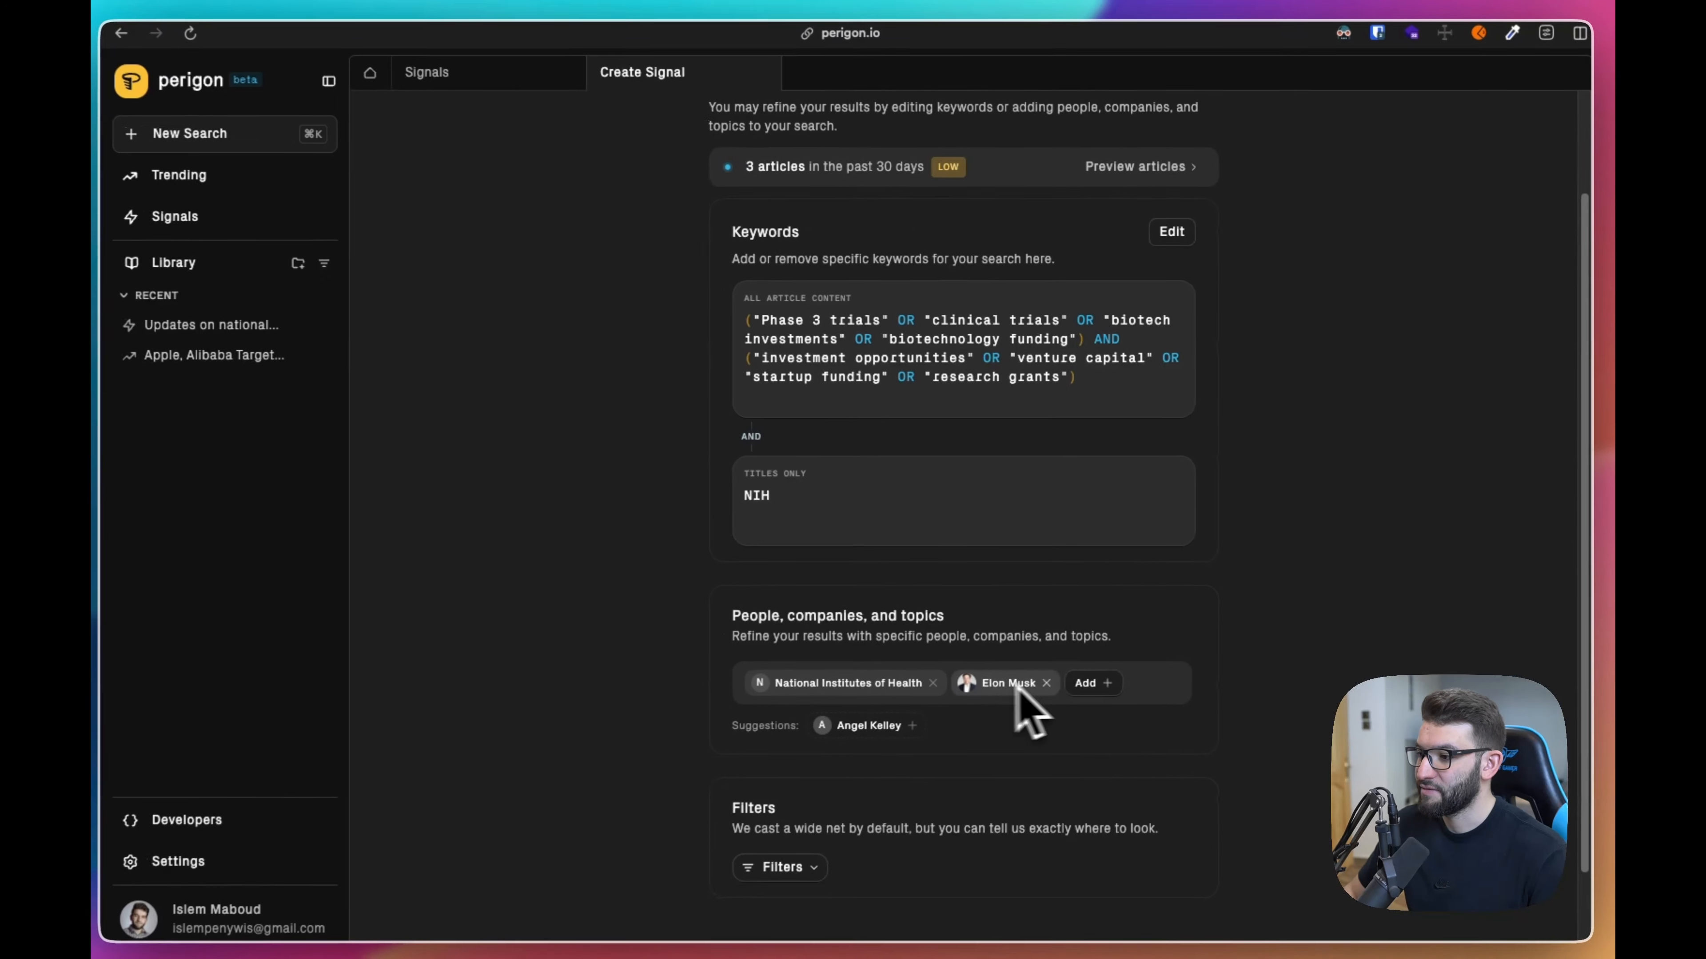
pyautogui.scroll(2, 1111, 537)
# Open the custom filters for the signal and look through the list of individual news sources.
pyautogui.scroll(-4, 1140, 485)
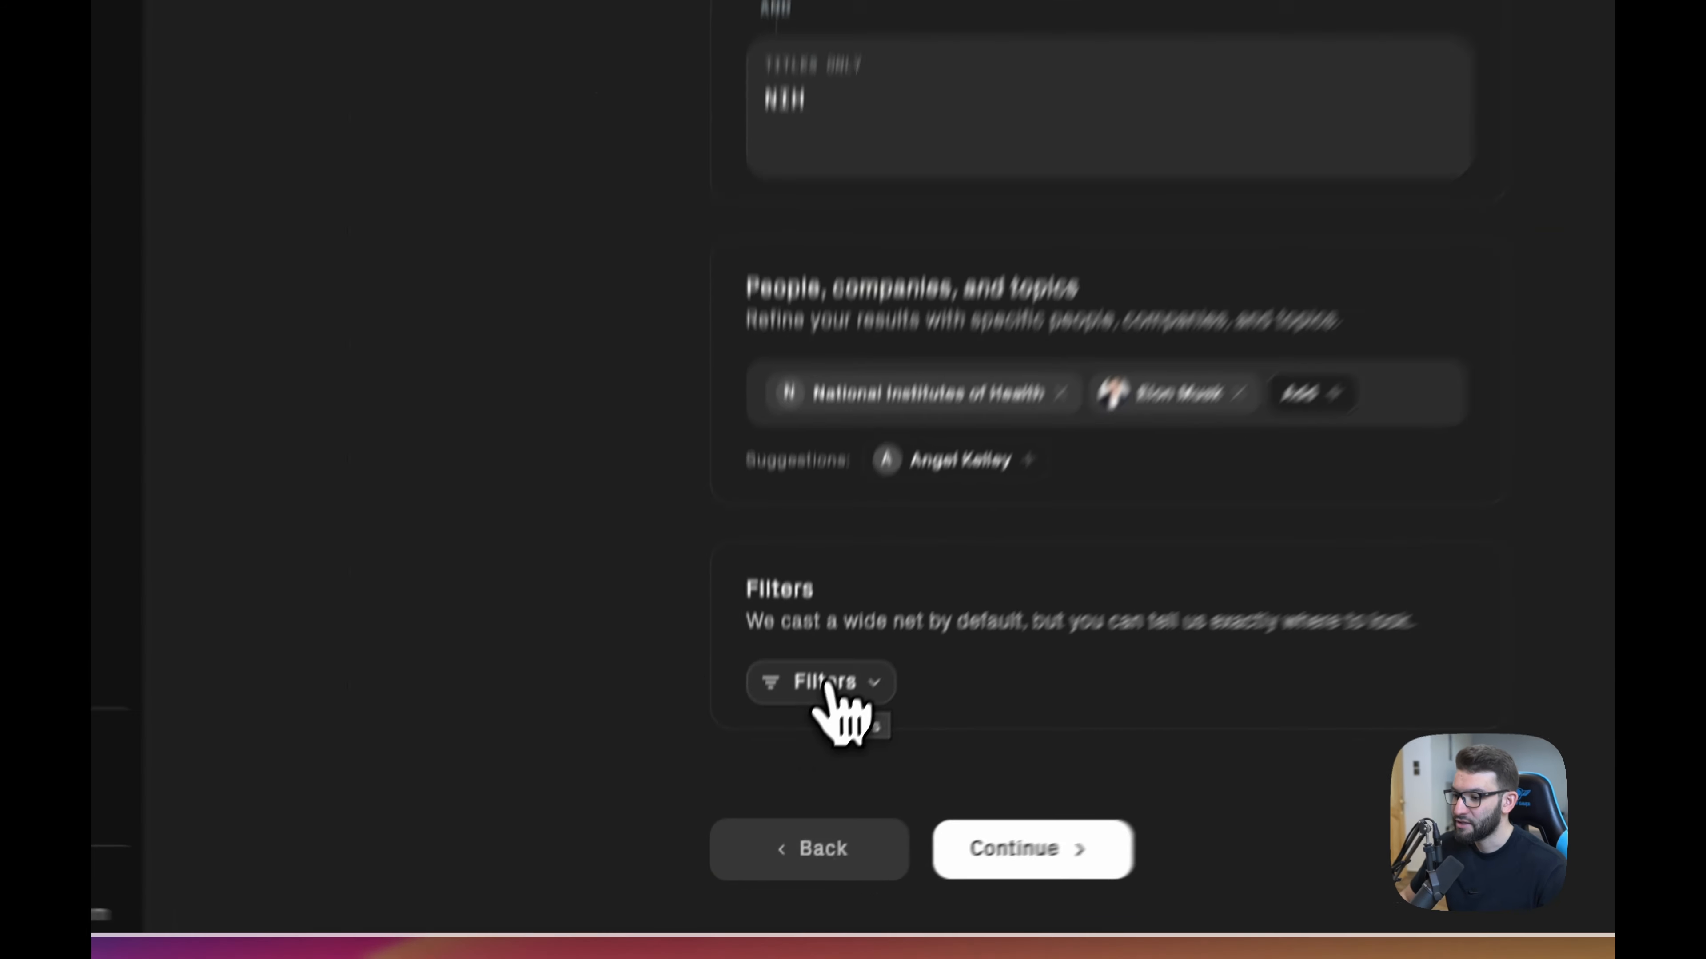
pyautogui.click(791, 776)
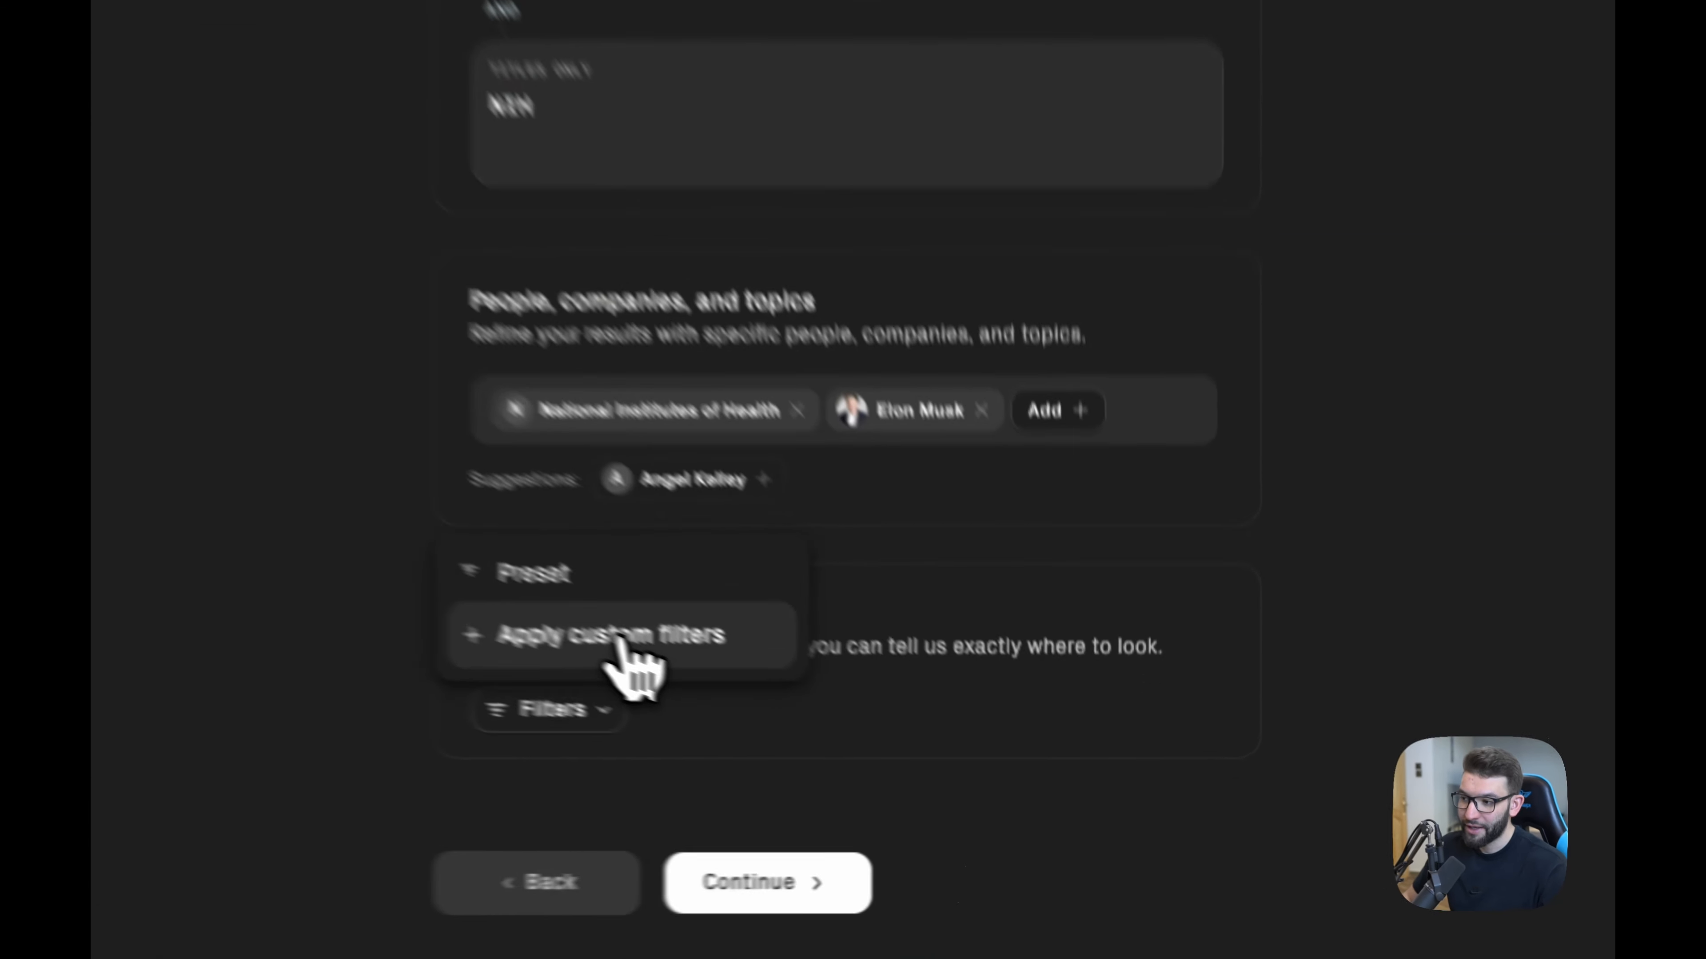
pyautogui.click(832, 733)
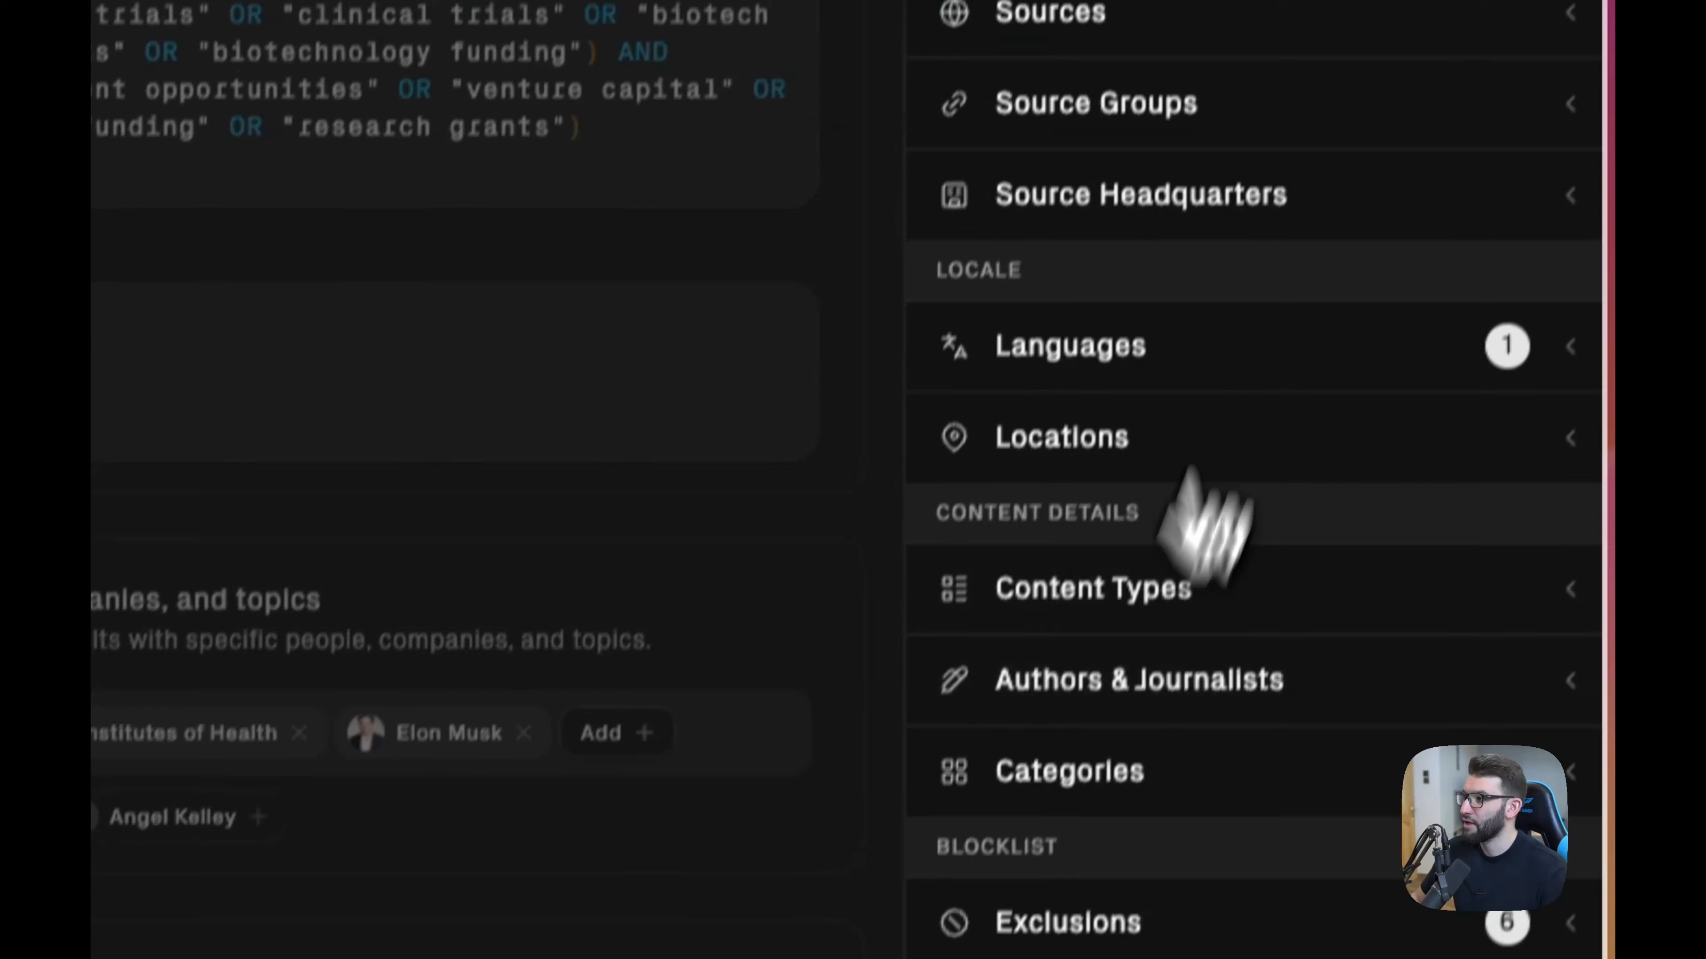
pyautogui.click(1251, 35)
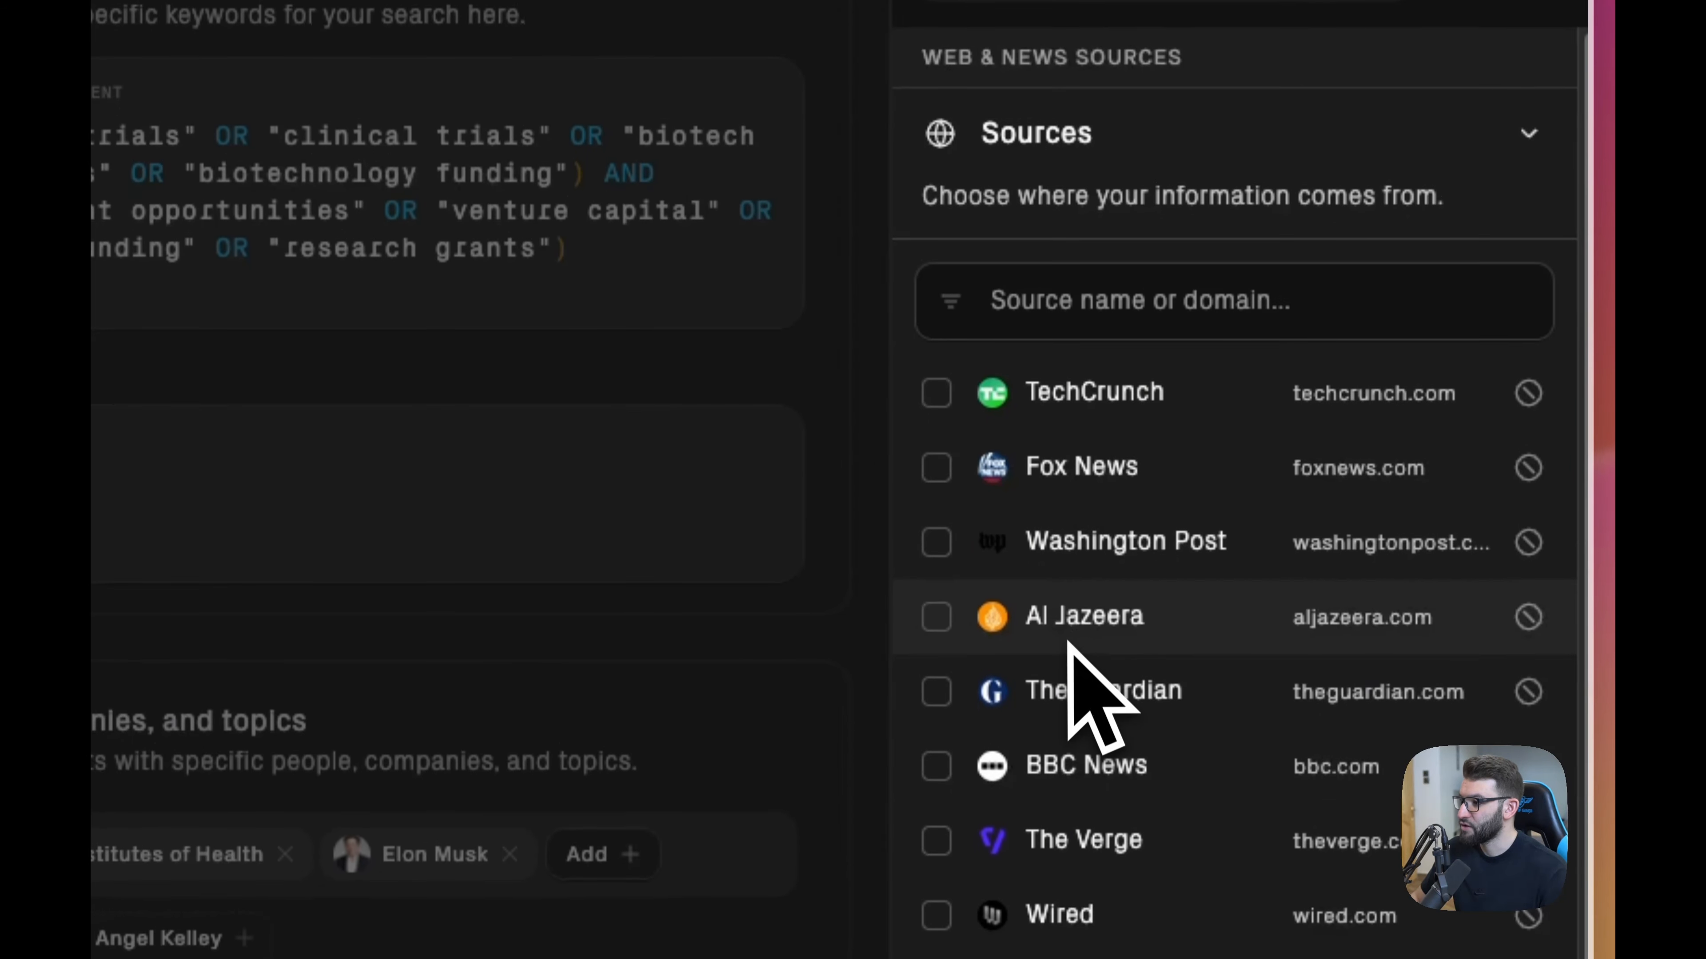
pyautogui.scroll(-5, 1069, 645)
pyautogui.scroll(5, 1069, 645)
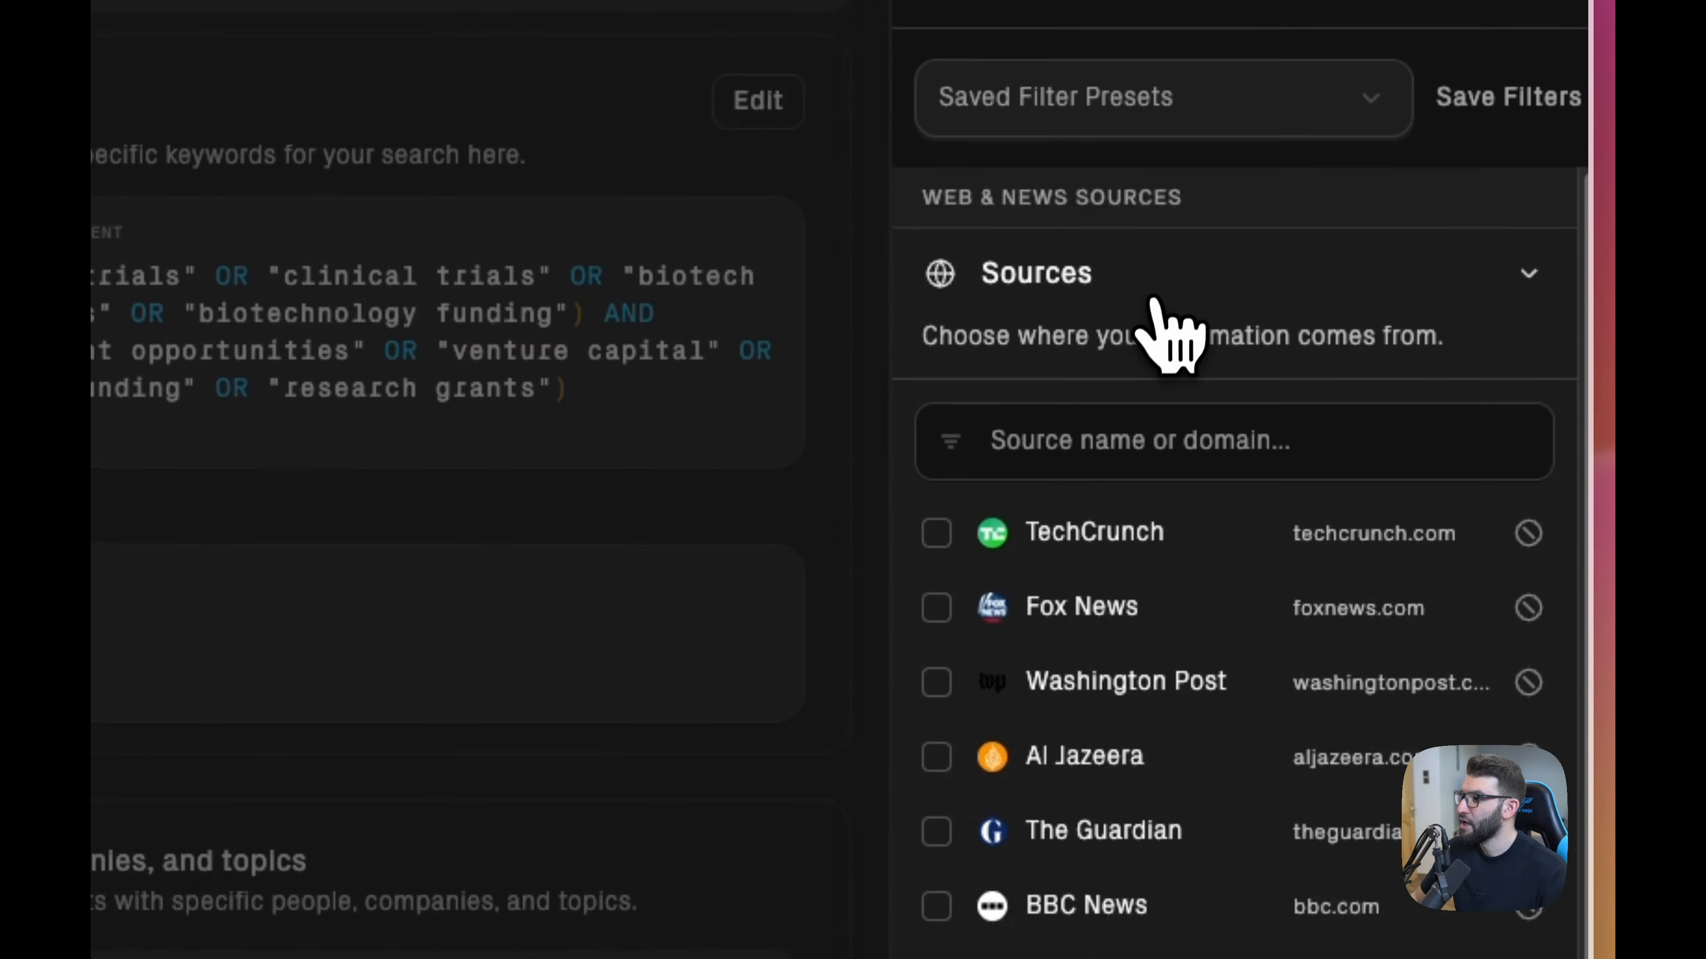
pyautogui.click(1158, 151)
# Limit the signal to the Finance, Tech, and Perigon's top sources source groups.
pyautogui.click(1149, 380)
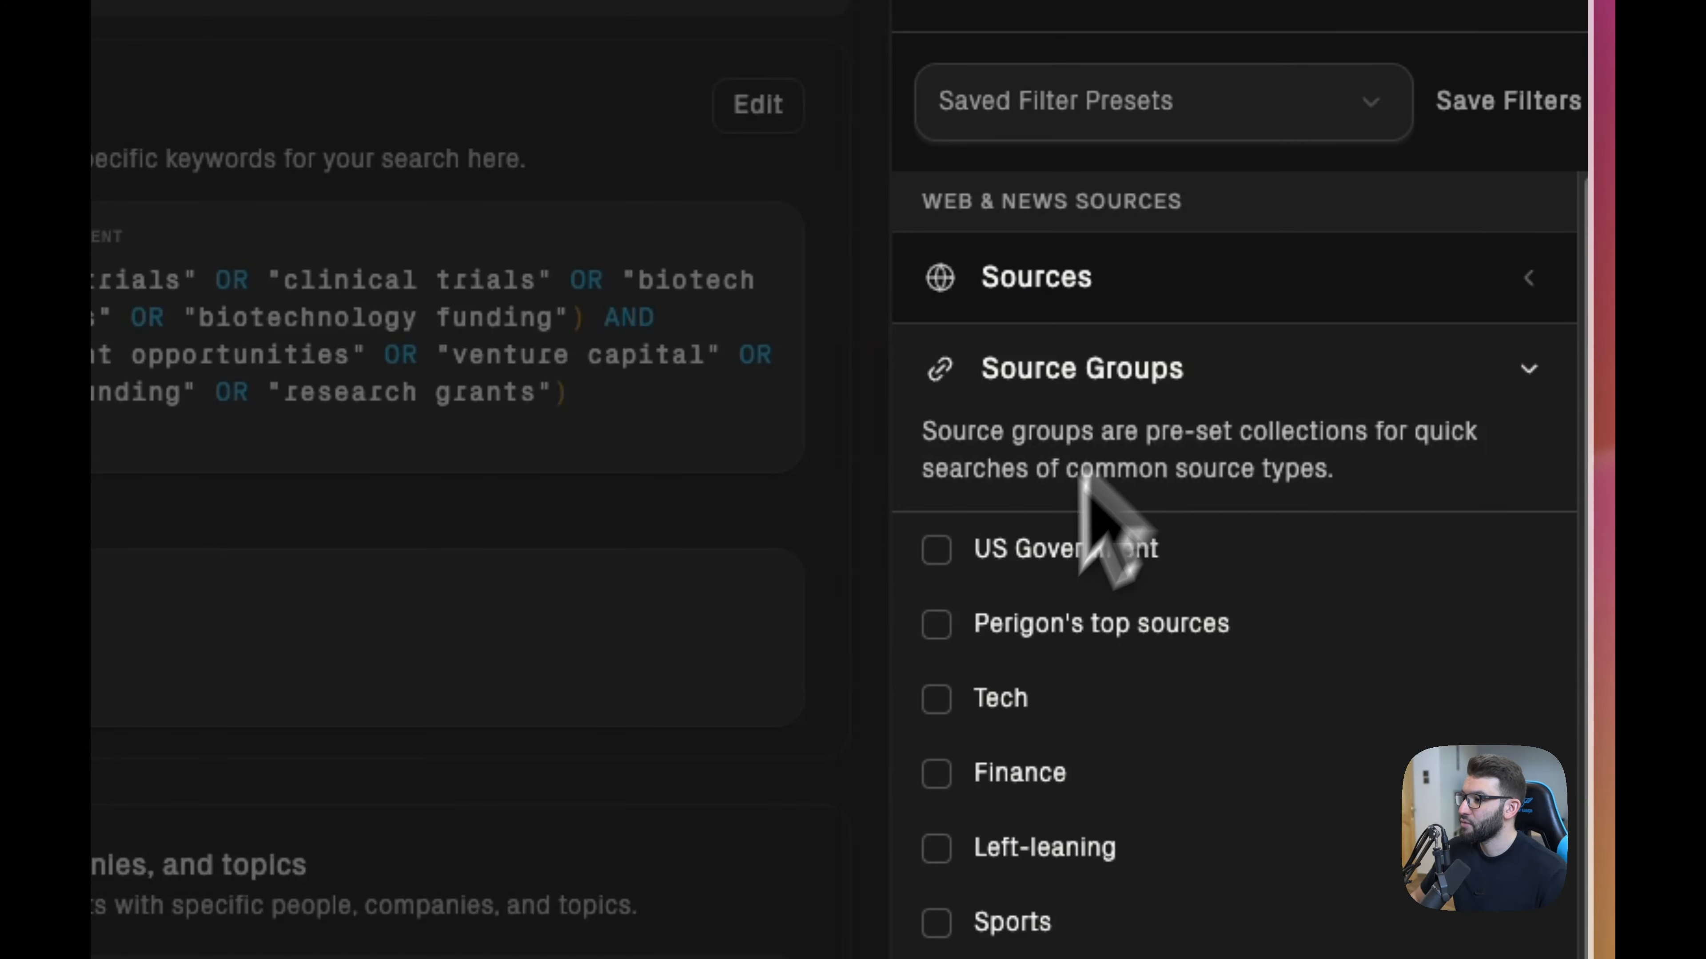
pyautogui.moveTo(987, 682)
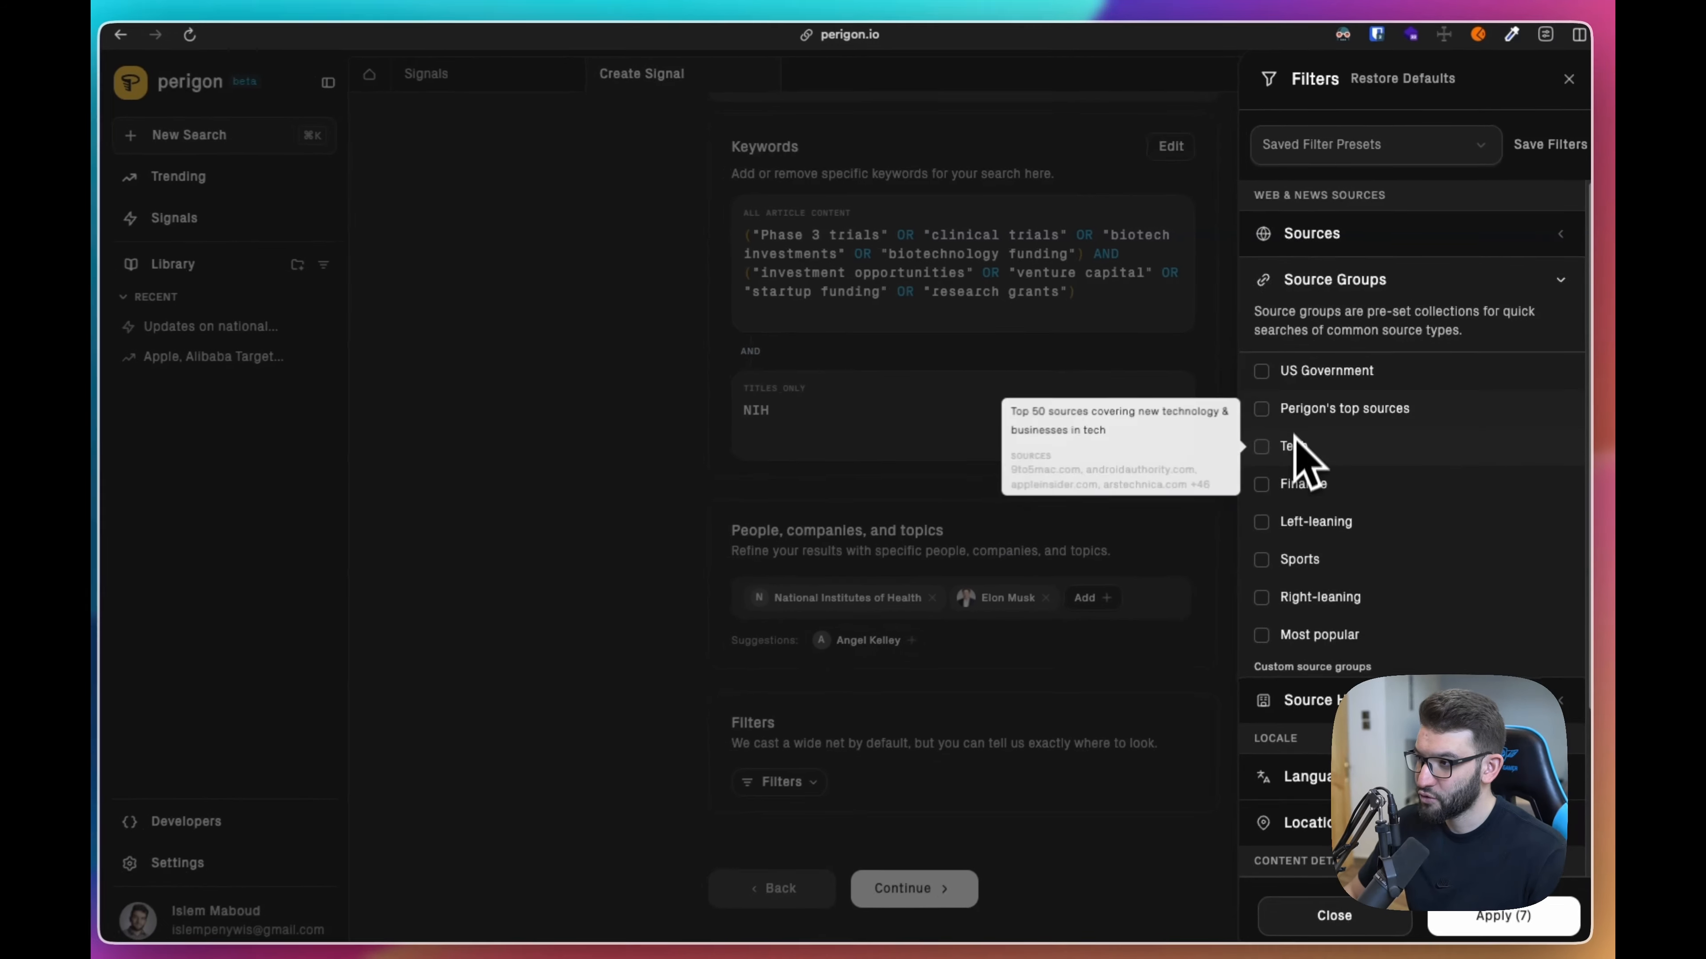
pyautogui.moveTo(1015, 637)
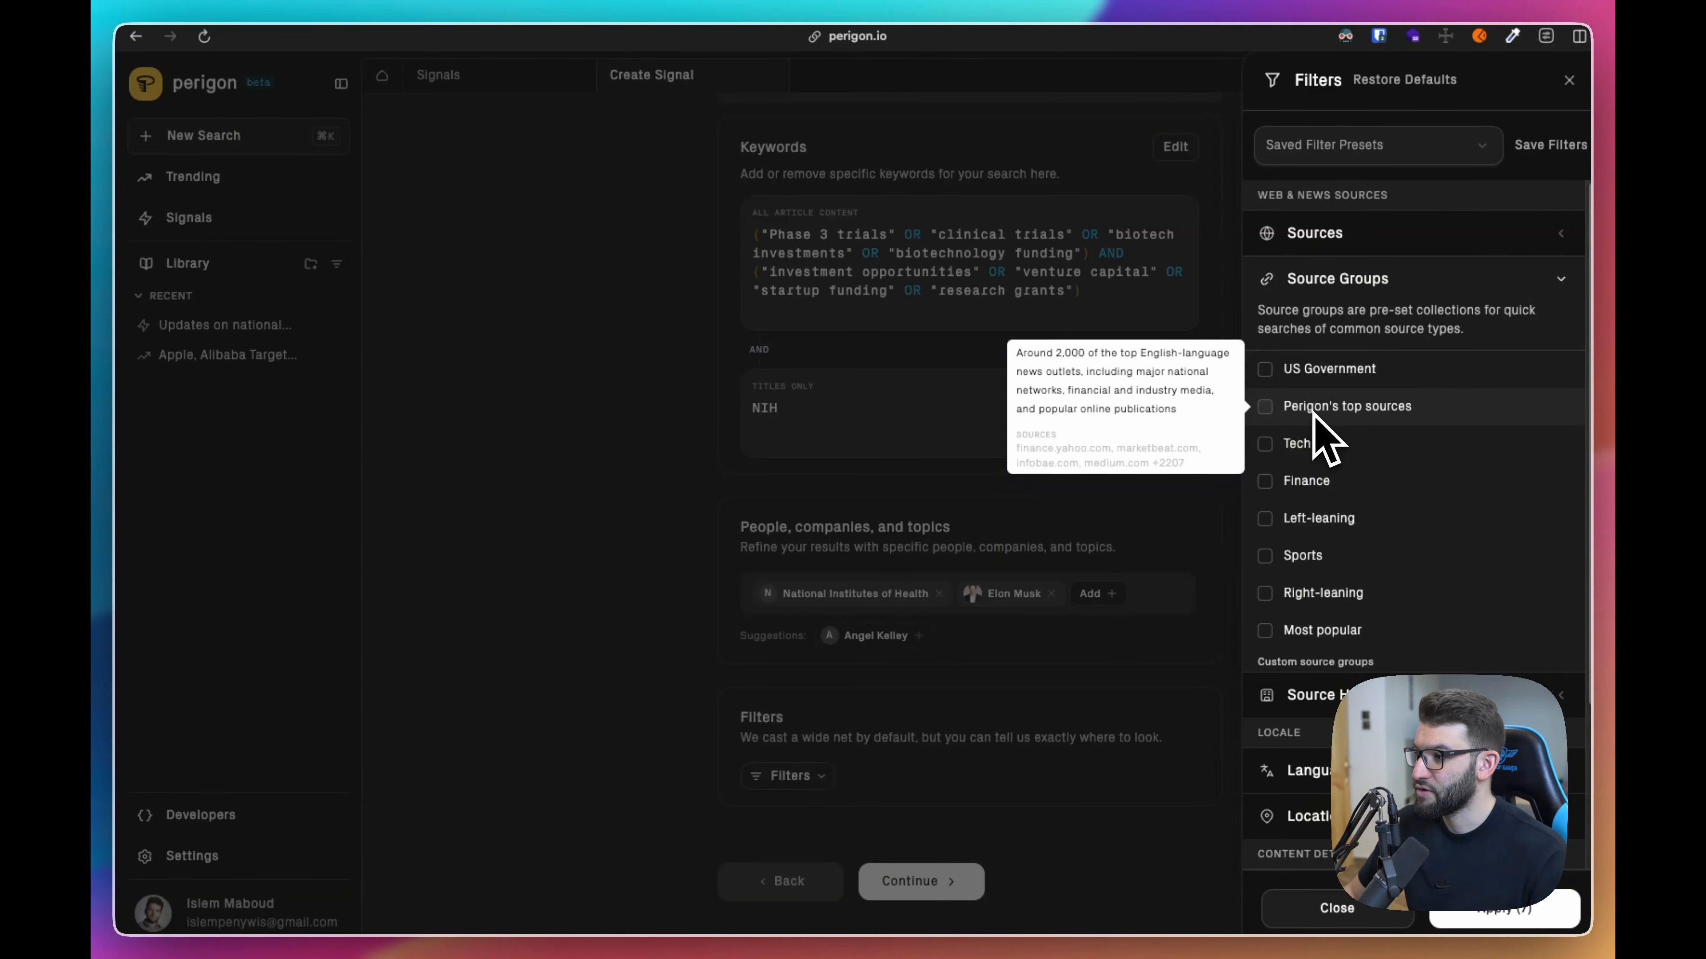
pyautogui.moveTo(1303, 497)
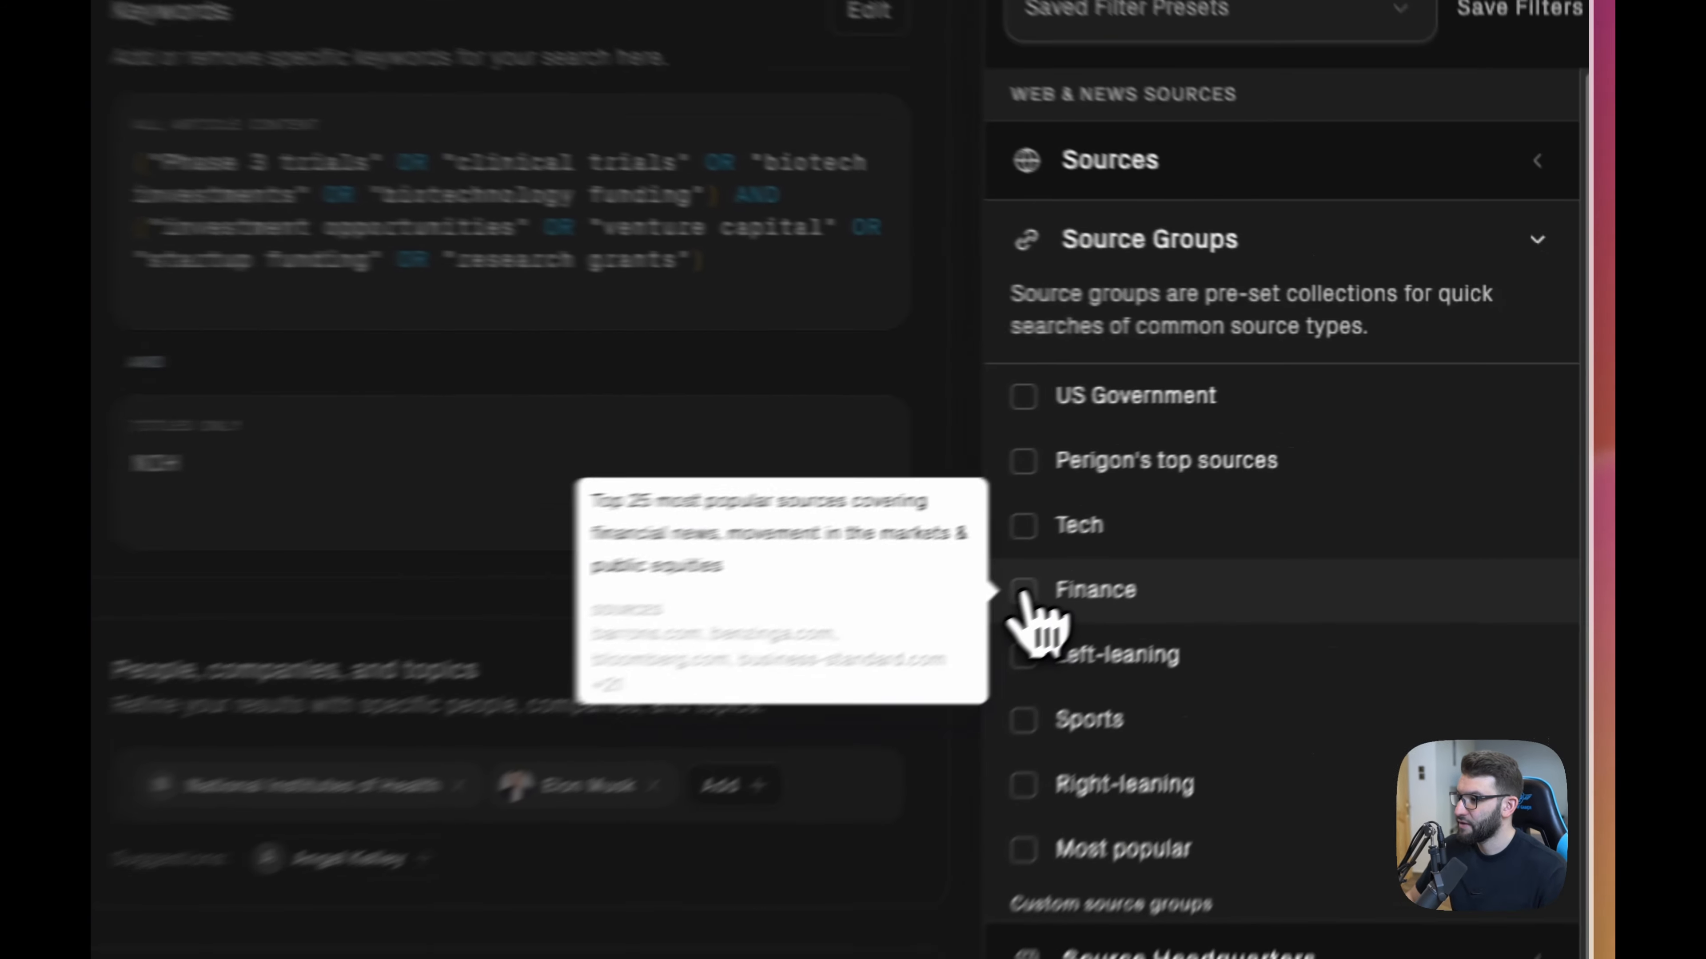
pyautogui.click(1265, 482)
pyautogui.click(1269, 449)
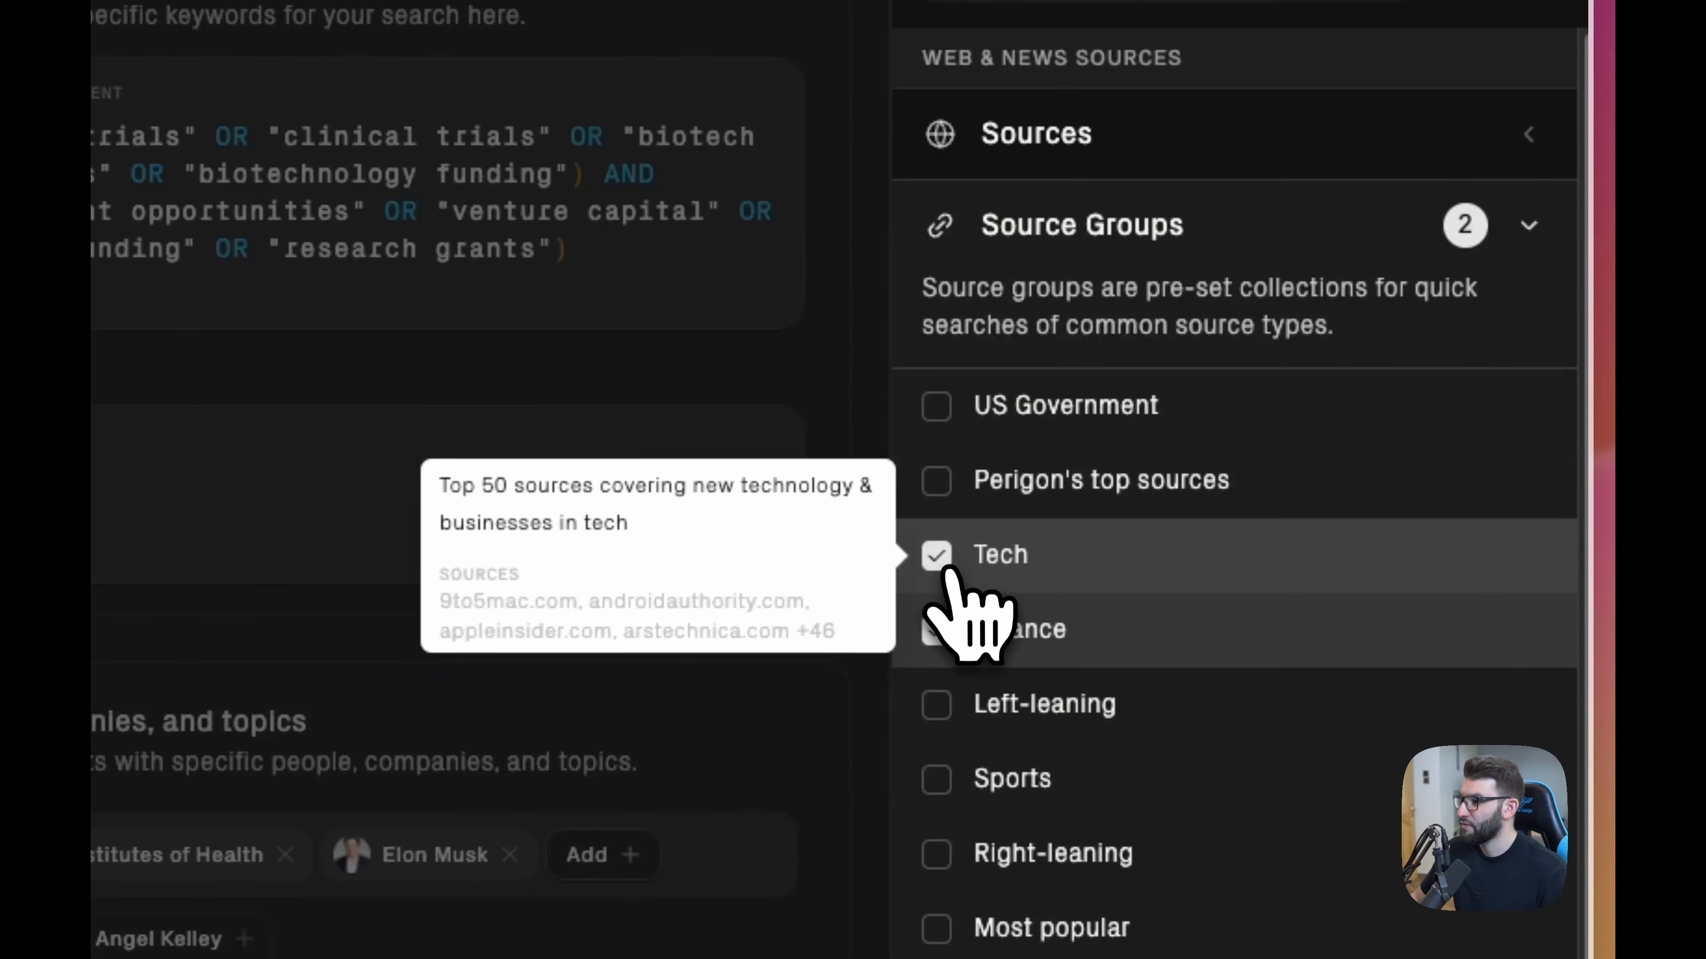
pyautogui.moveTo(954, 497)
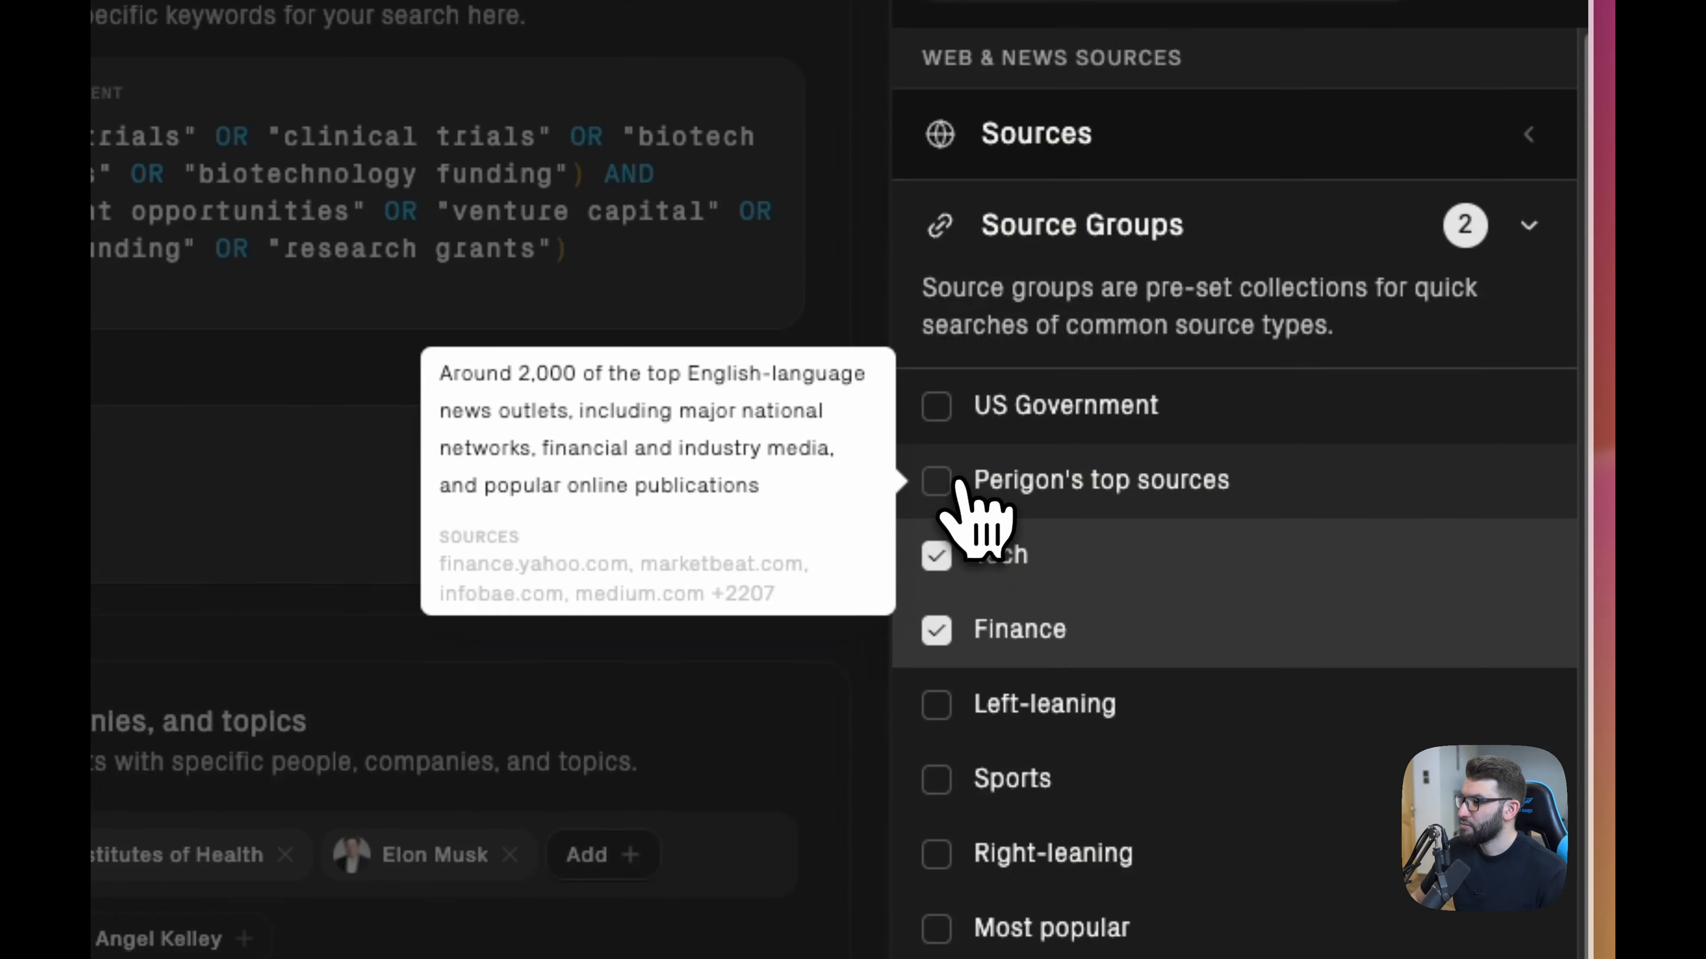
pyautogui.click(961, 485)
pyautogui.moveTo(953, 750)
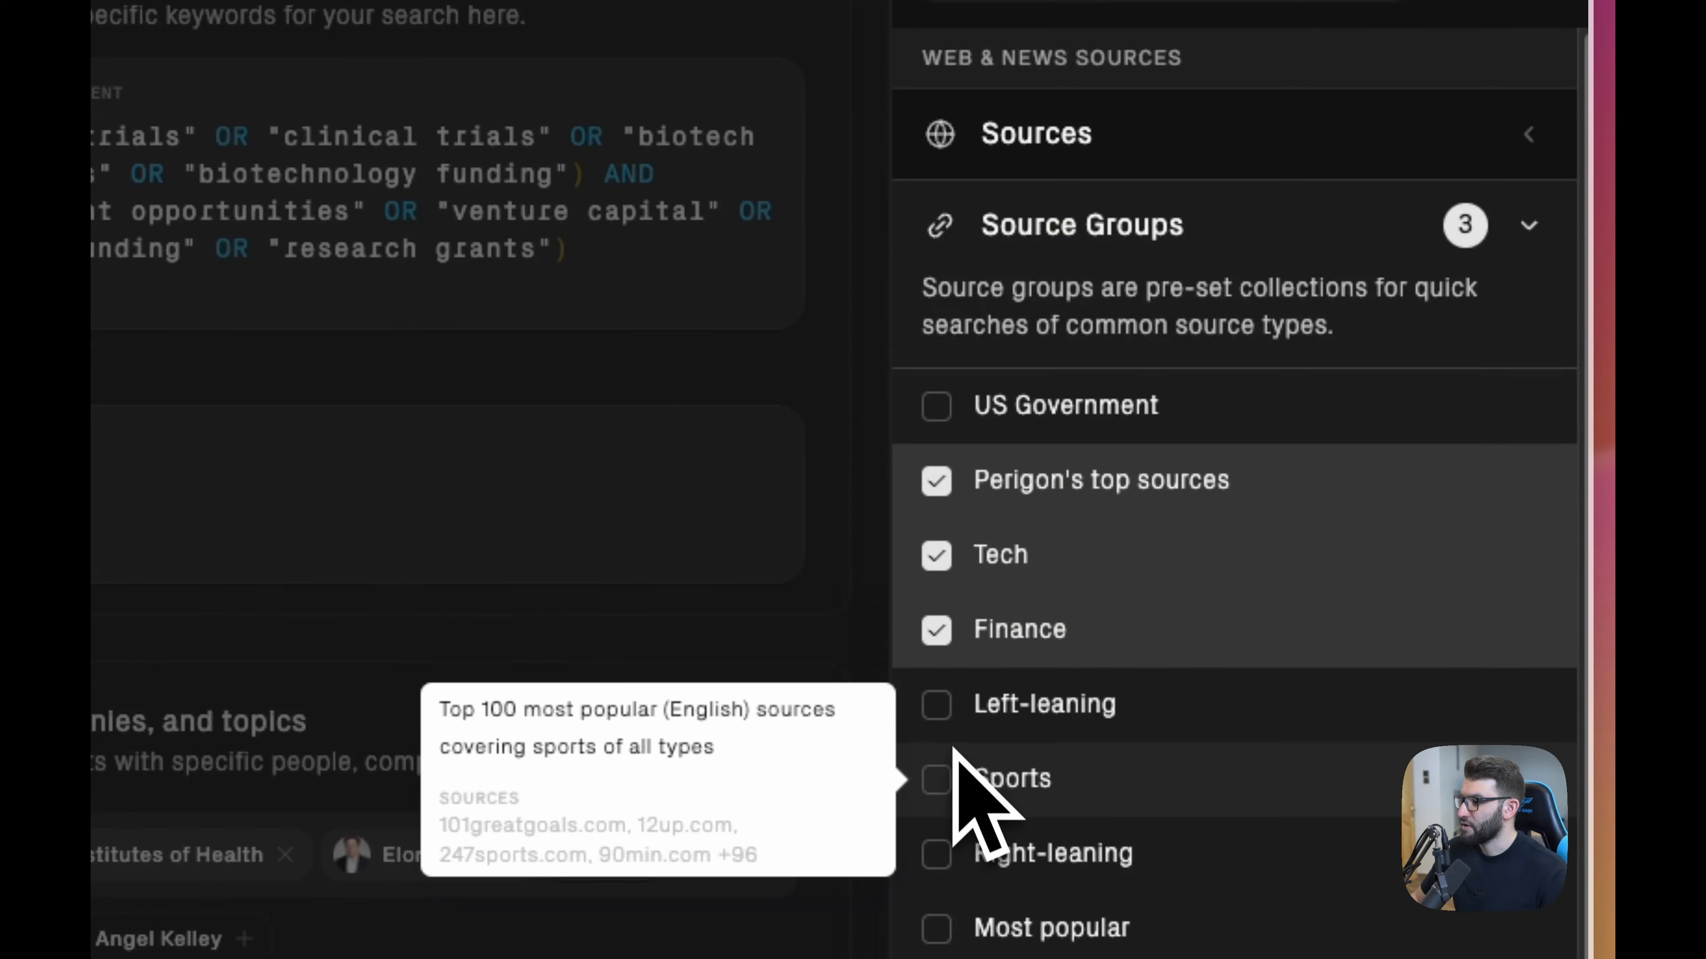
# Add French to the signal's language filter.
pyautogui.click(1336, 243)
pyautogui.click(1227, 476)
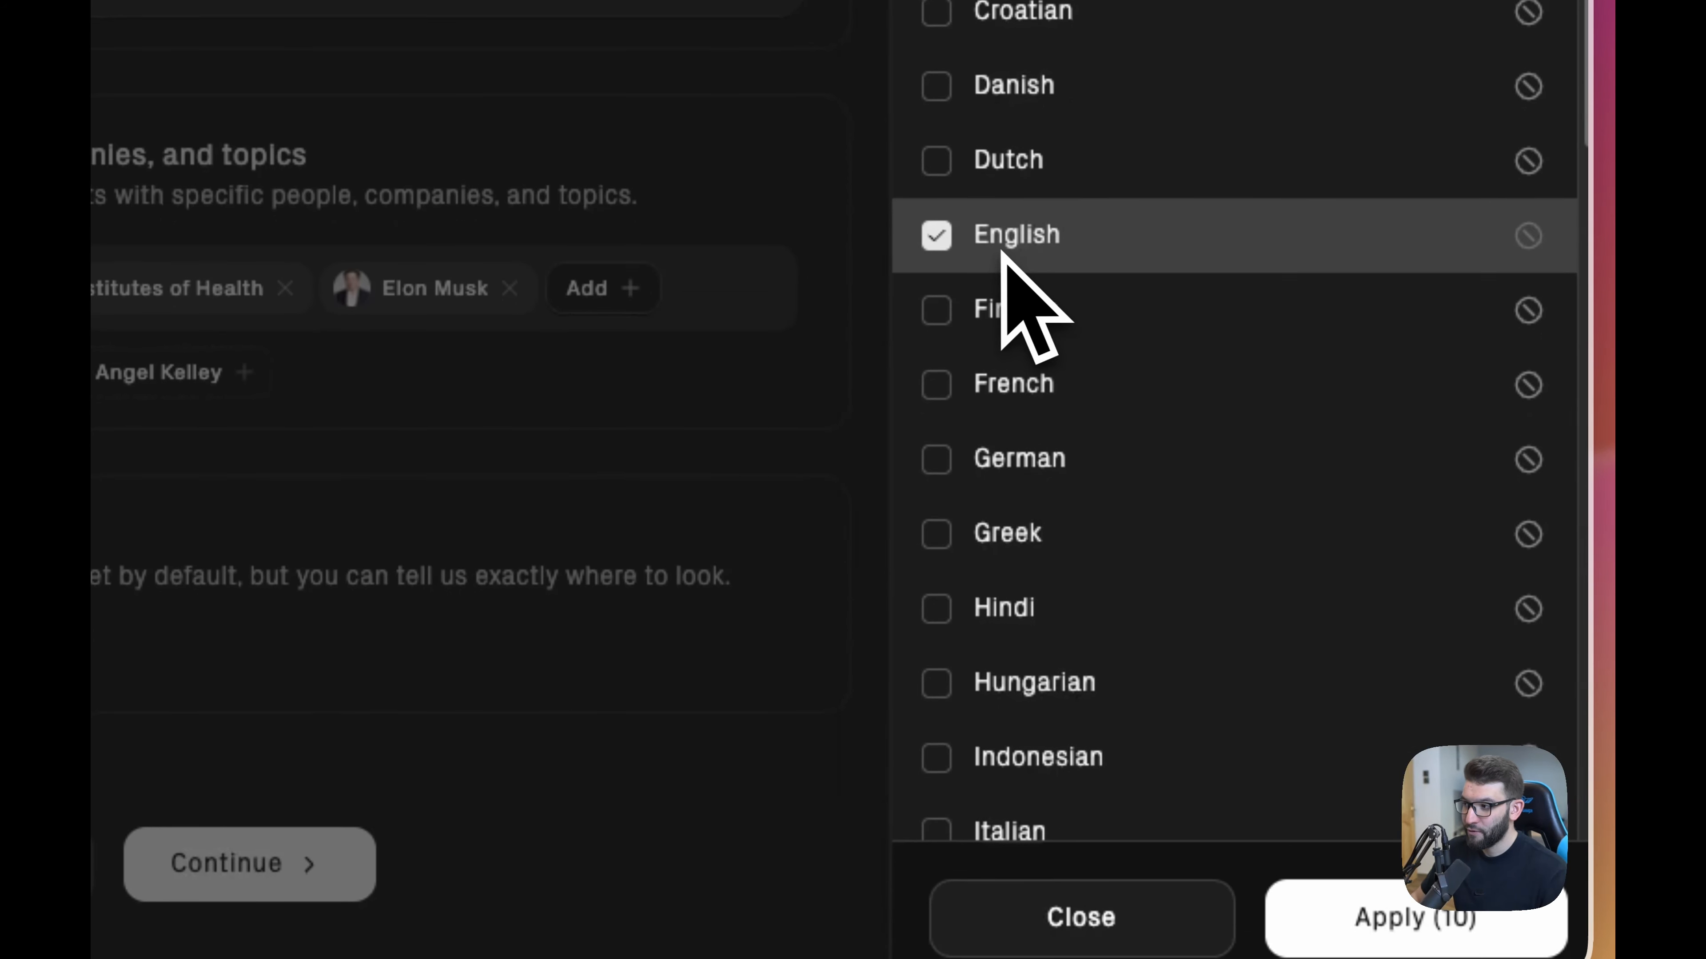
pyautogui.click(936, 383)
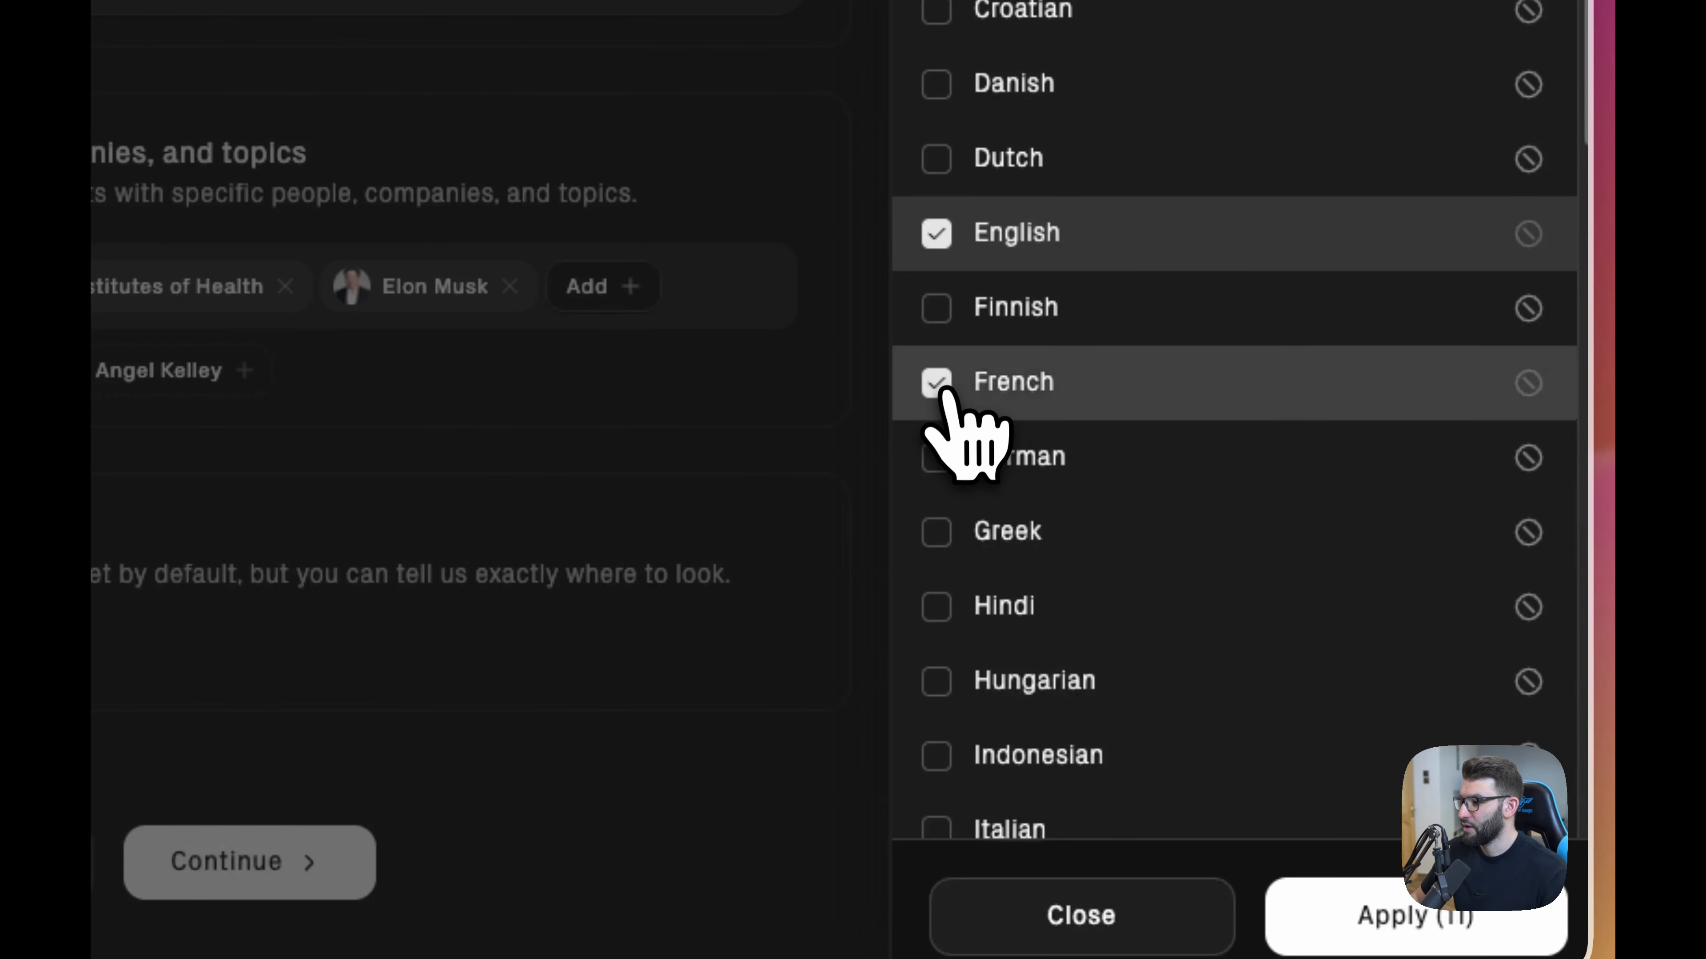
# Add German, Hindi, Italian and Japanese to the signal's language filter.
pyautogui.click(936, 458)
pyautogui.click(936, 607)
pyautogui.scroll(-2, 949, 759)
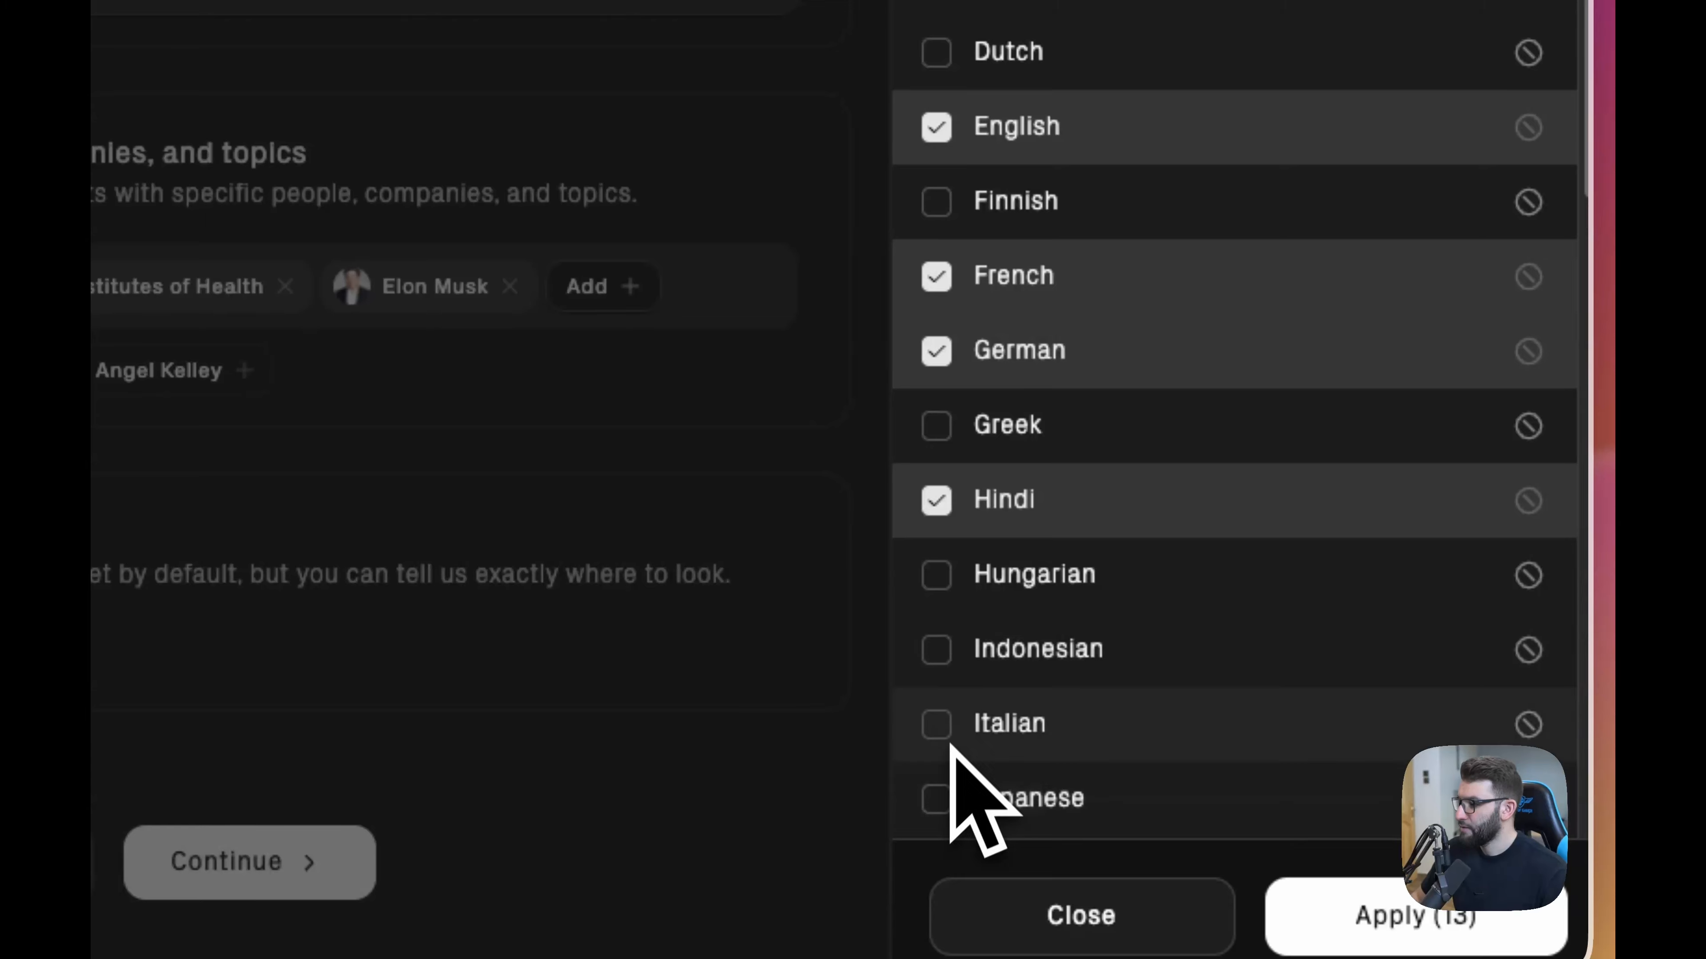
pyautogui.click(944, 796)
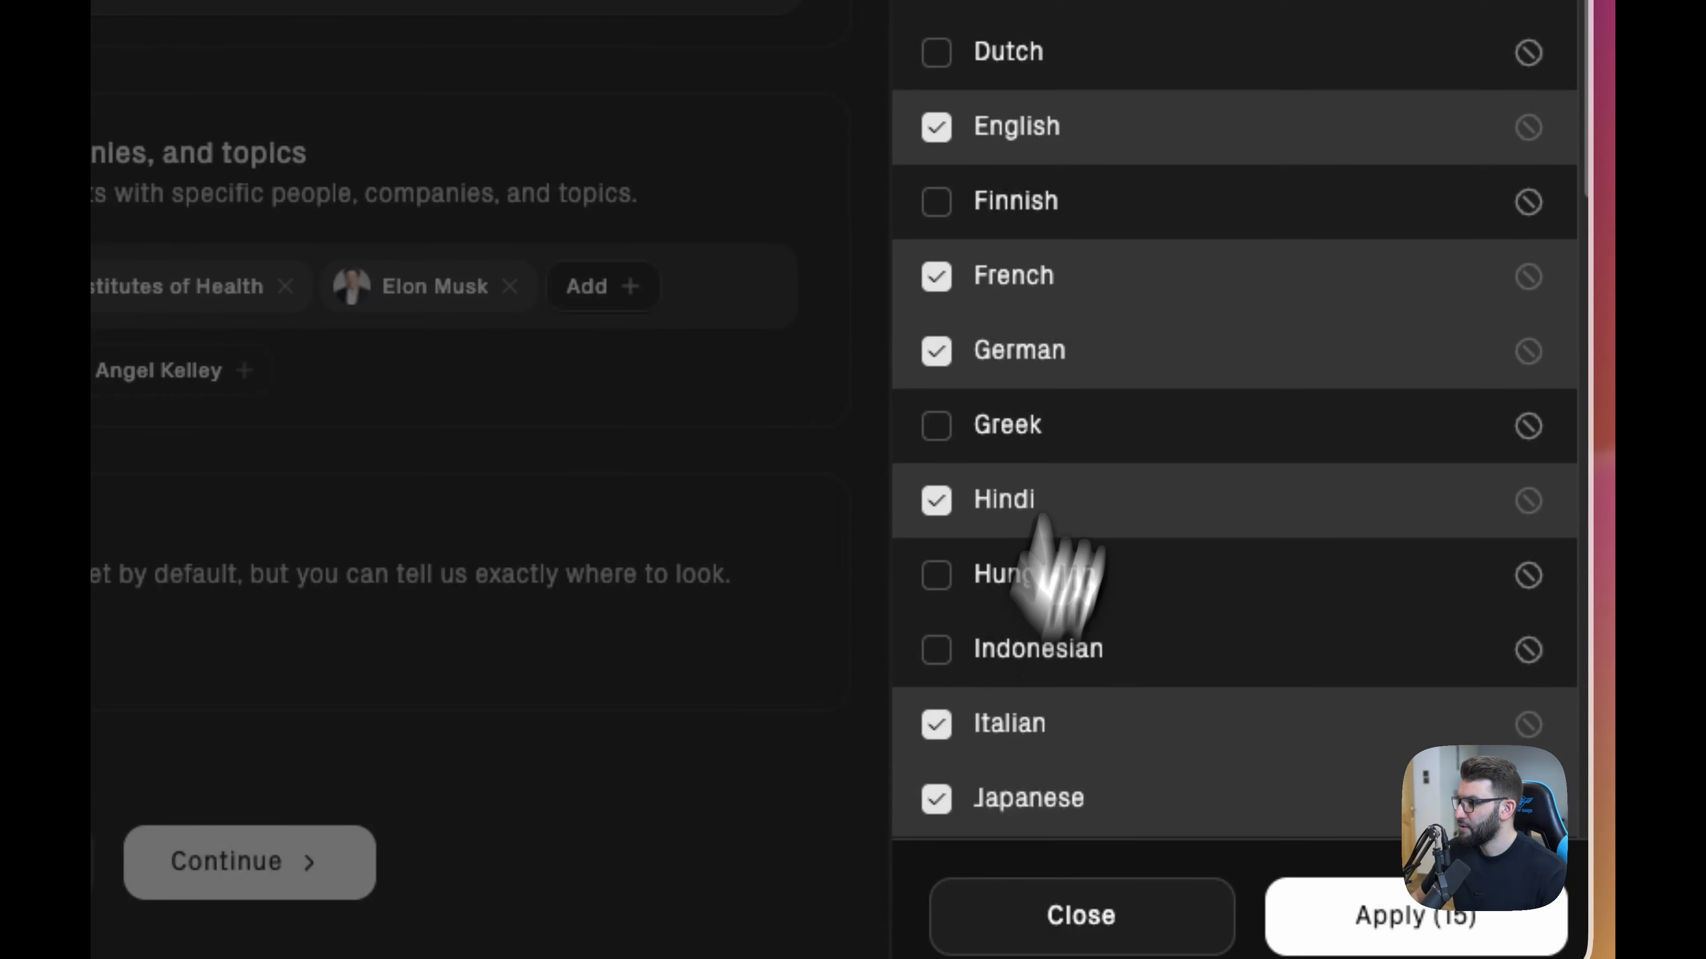
pyautogui.click(1147, 202)
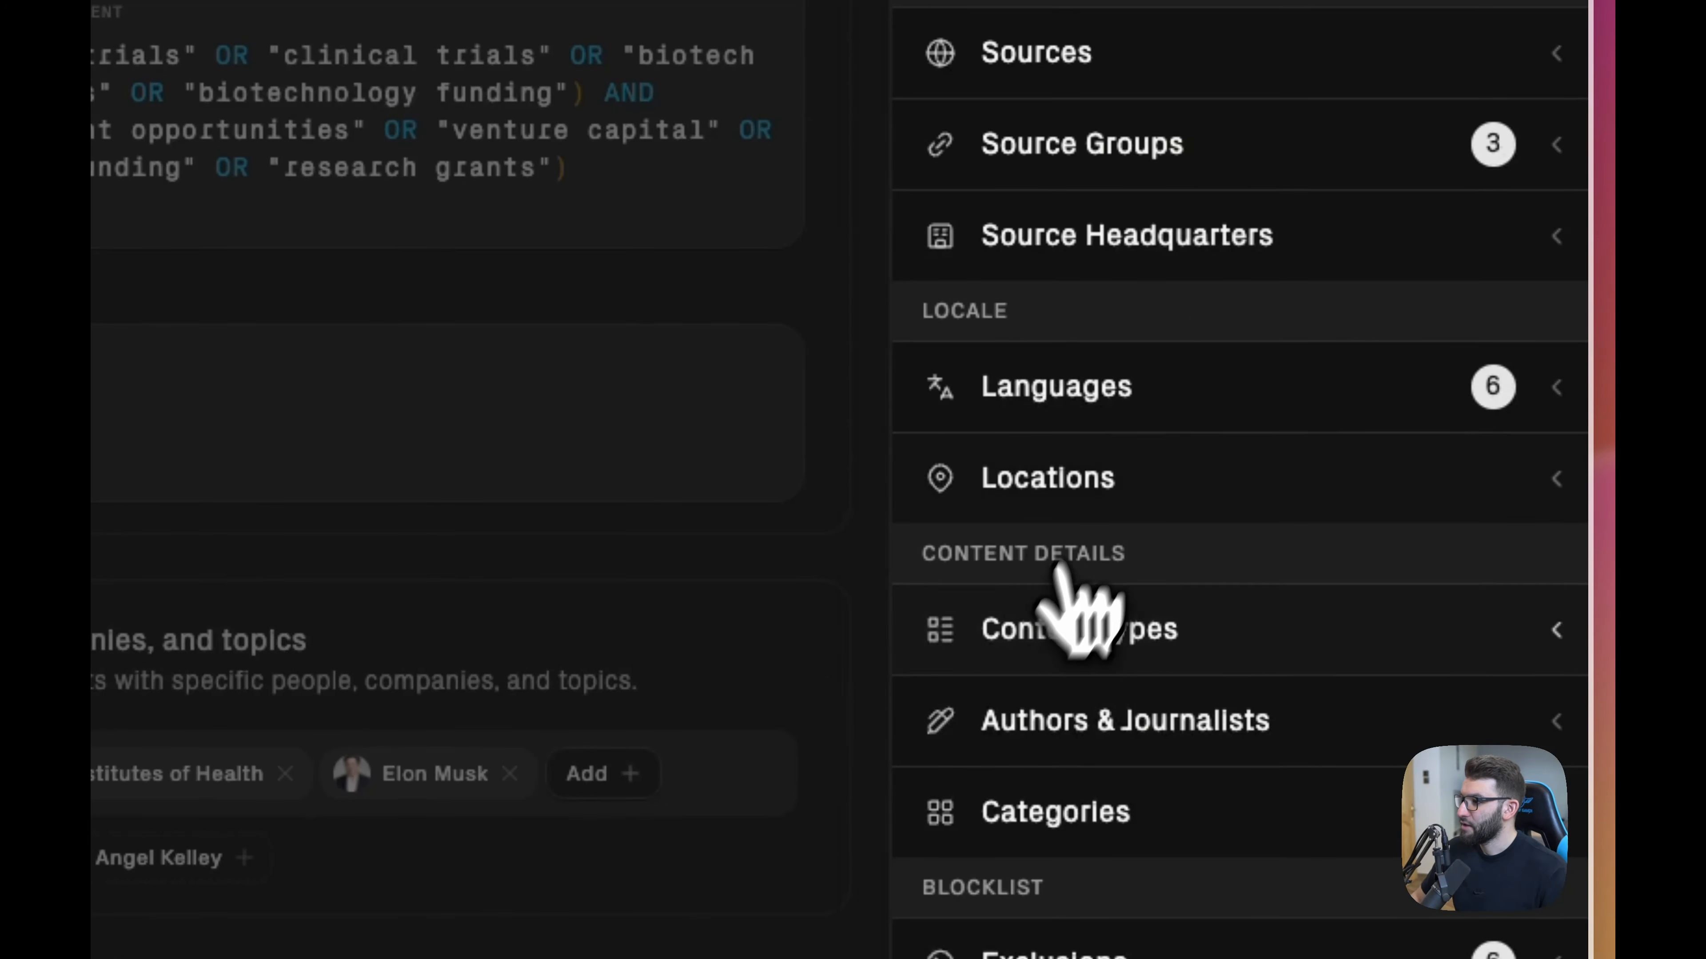
# Look through the location, content type, category, author and journalist, and exclusion filters available for the signal.
pyautogui.click(1130, 485)
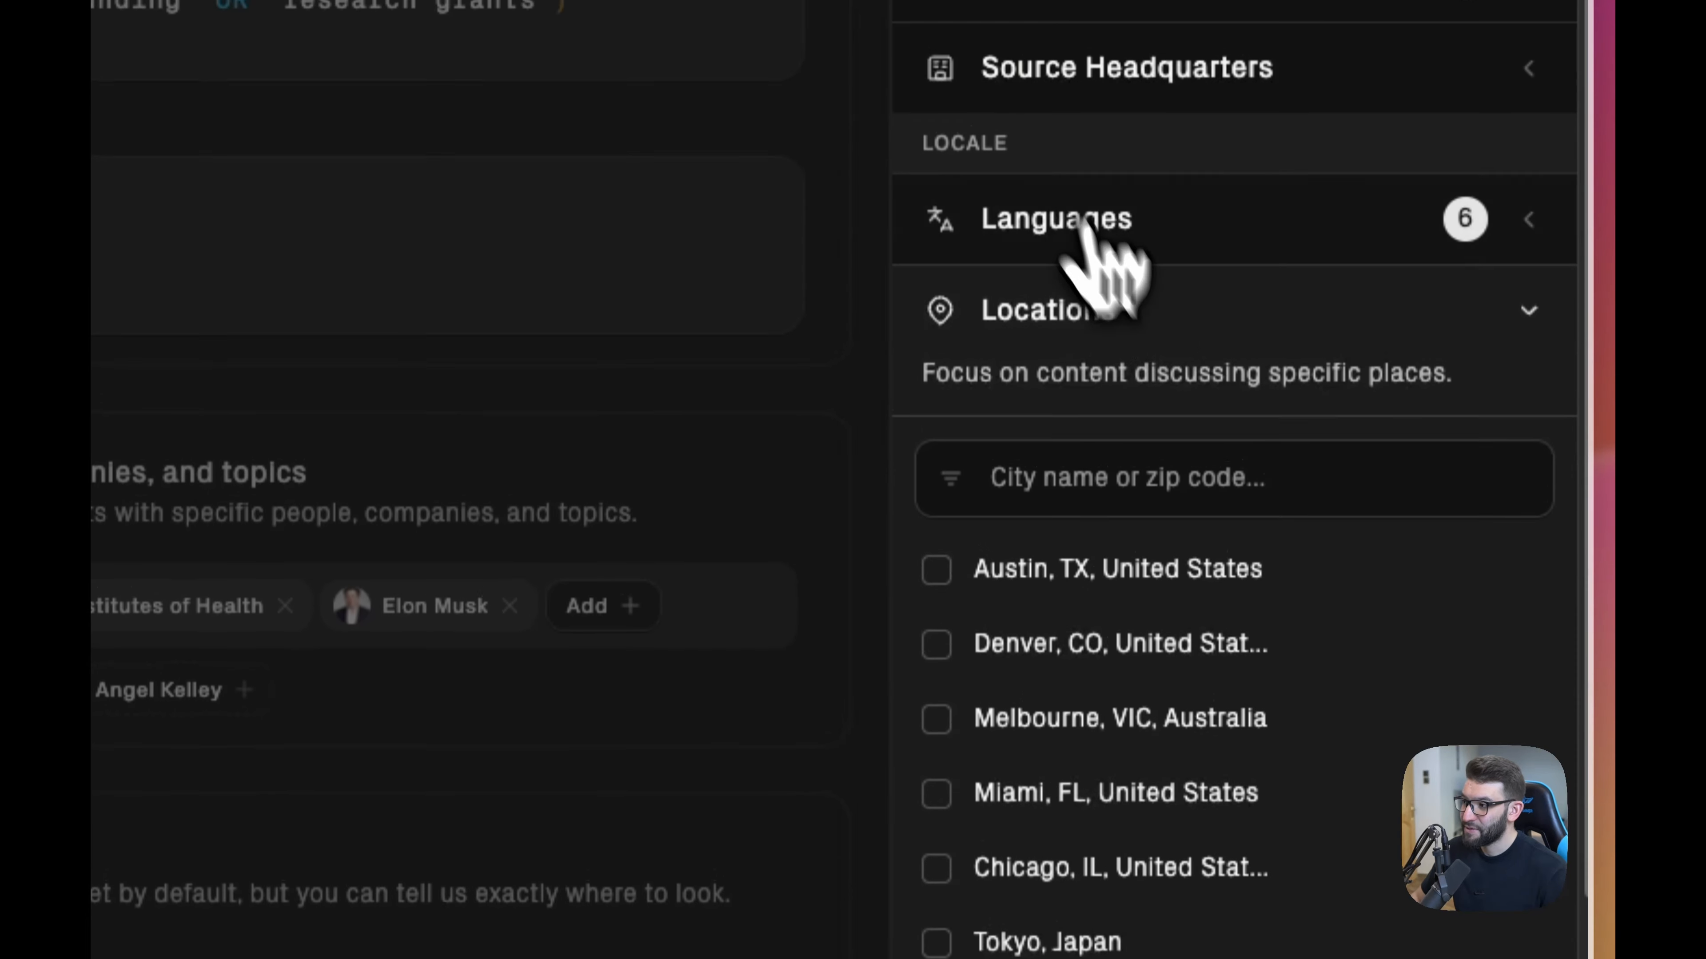
pyautogui.click(1142, 477)
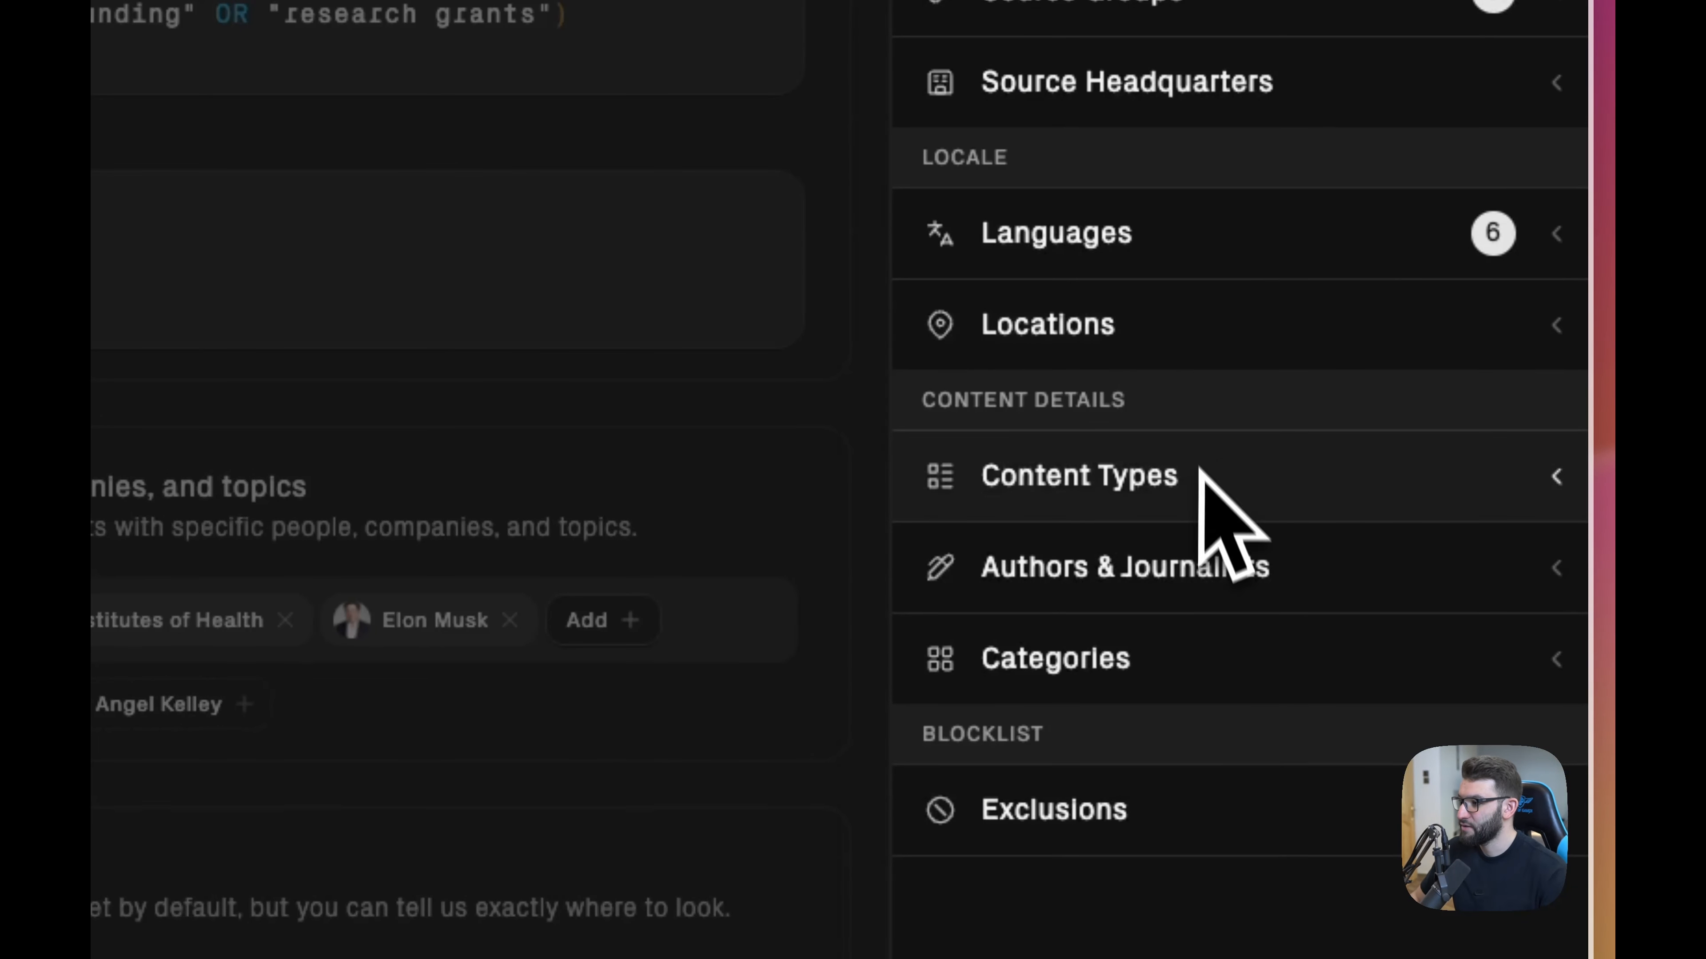
pyautogui.click(1263, 477)
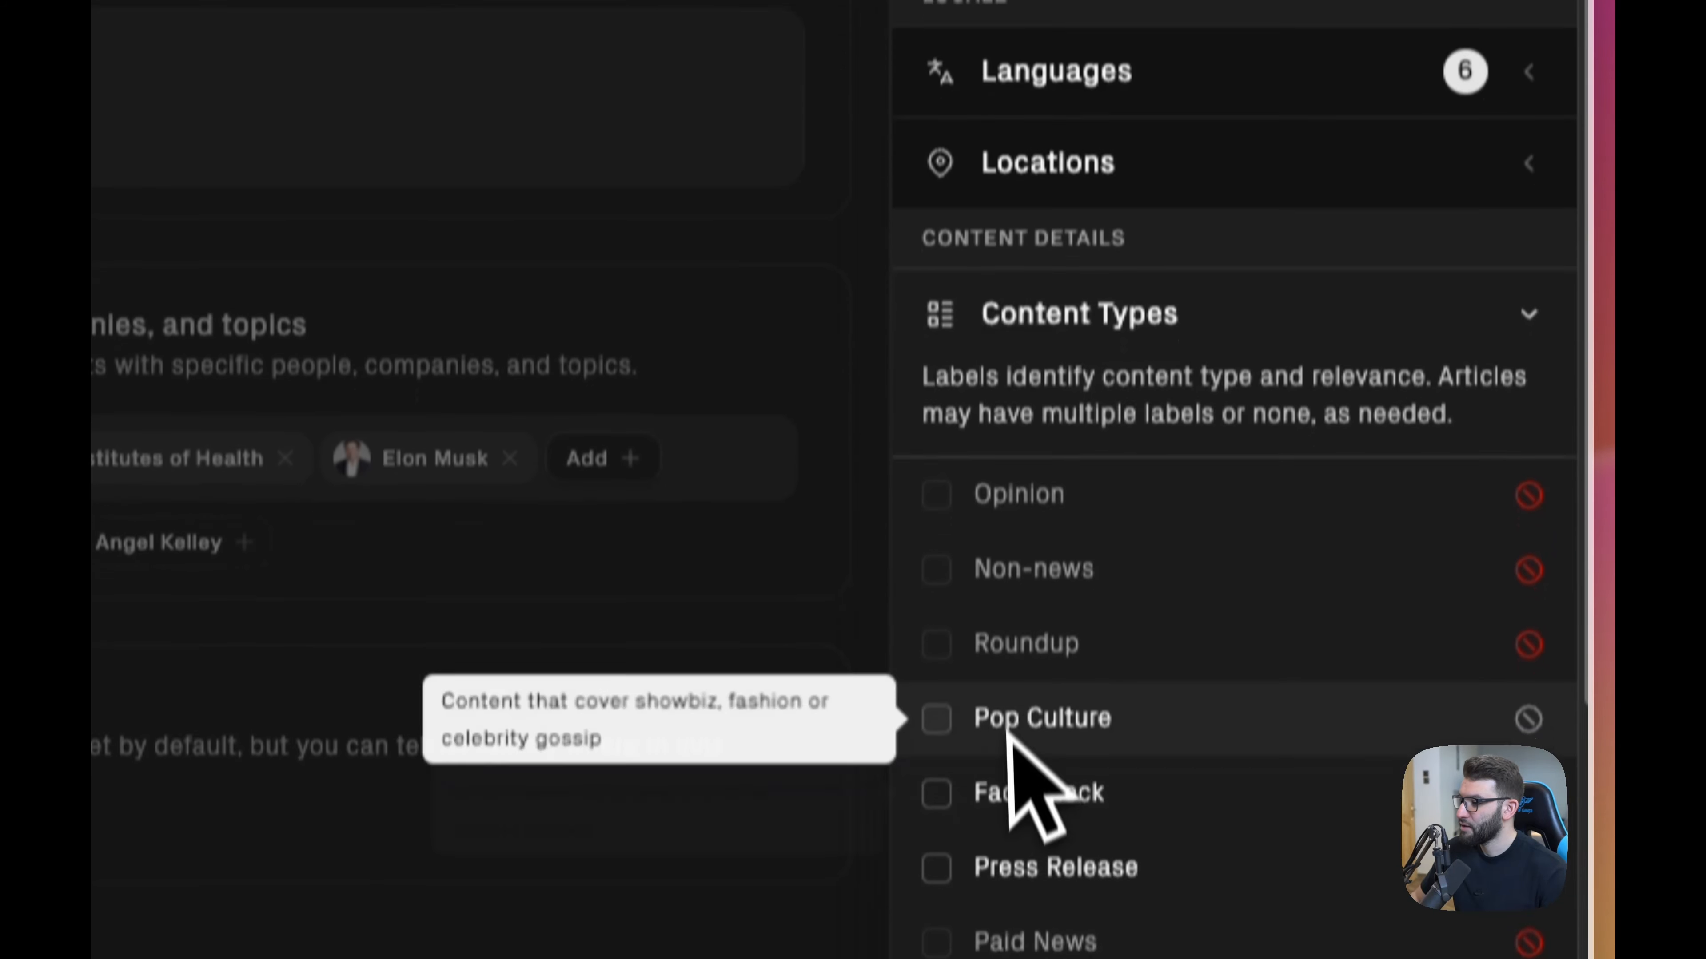
pyautogui.click(1115, 282)
pyautogui.click(1027, 460)
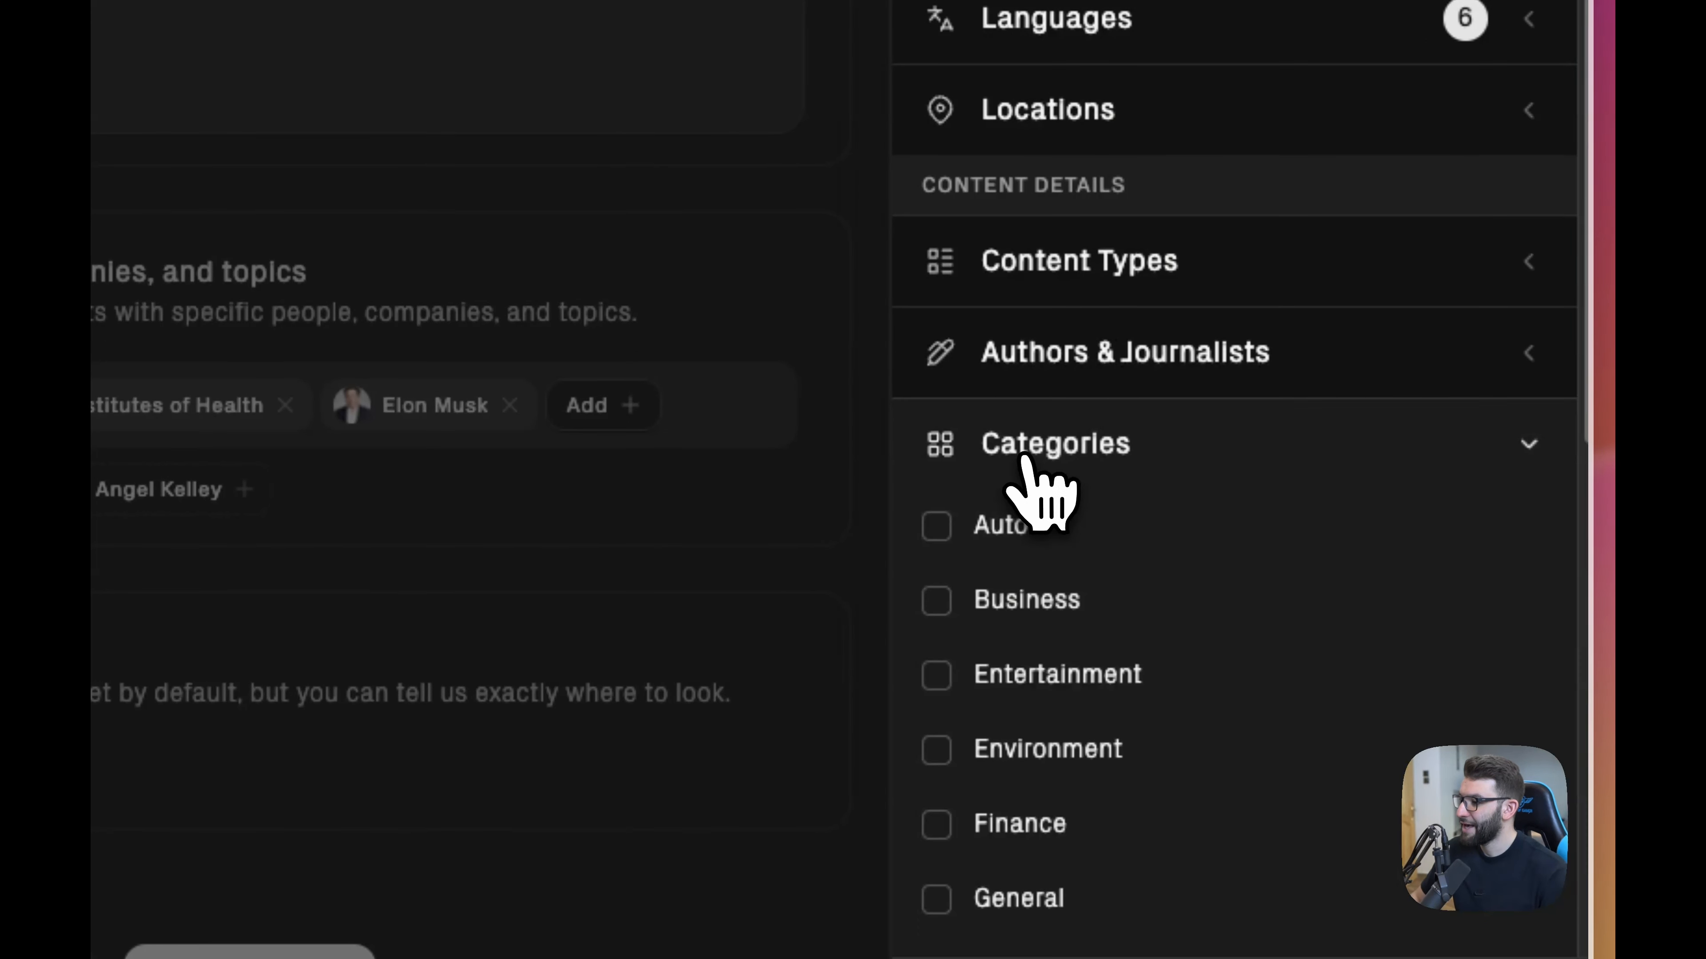
pyautogui.click(1039, 437)
pyautogui.click(1071, 368)
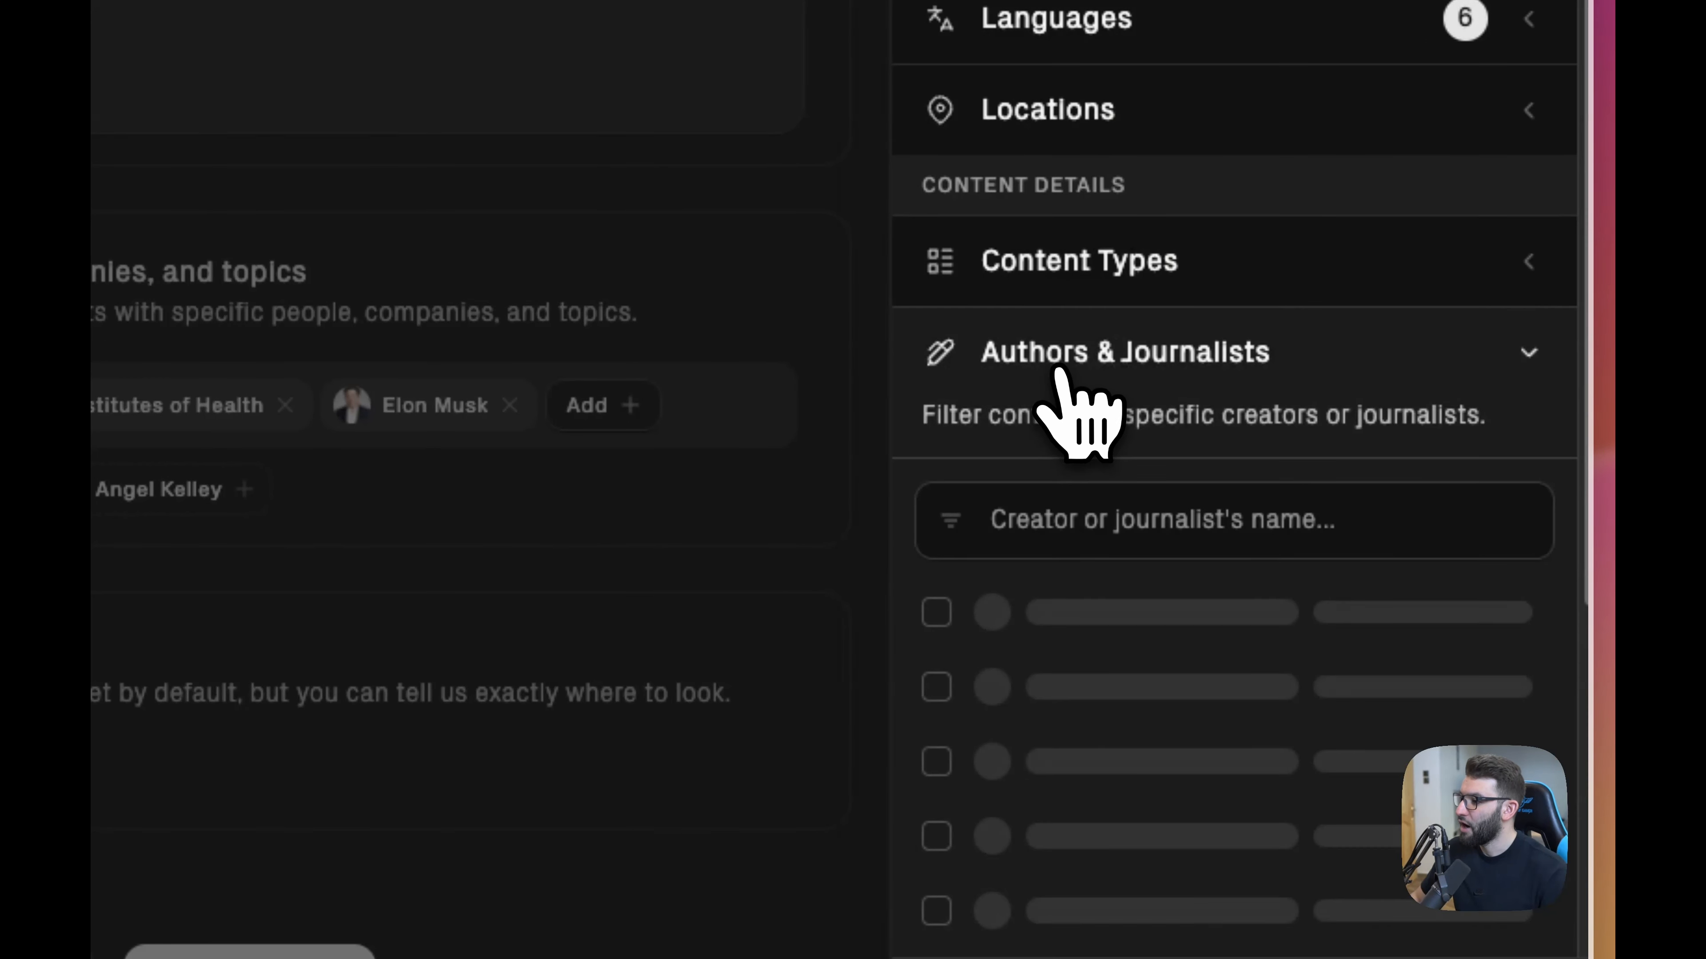
pyautogui.click(1107, 350)
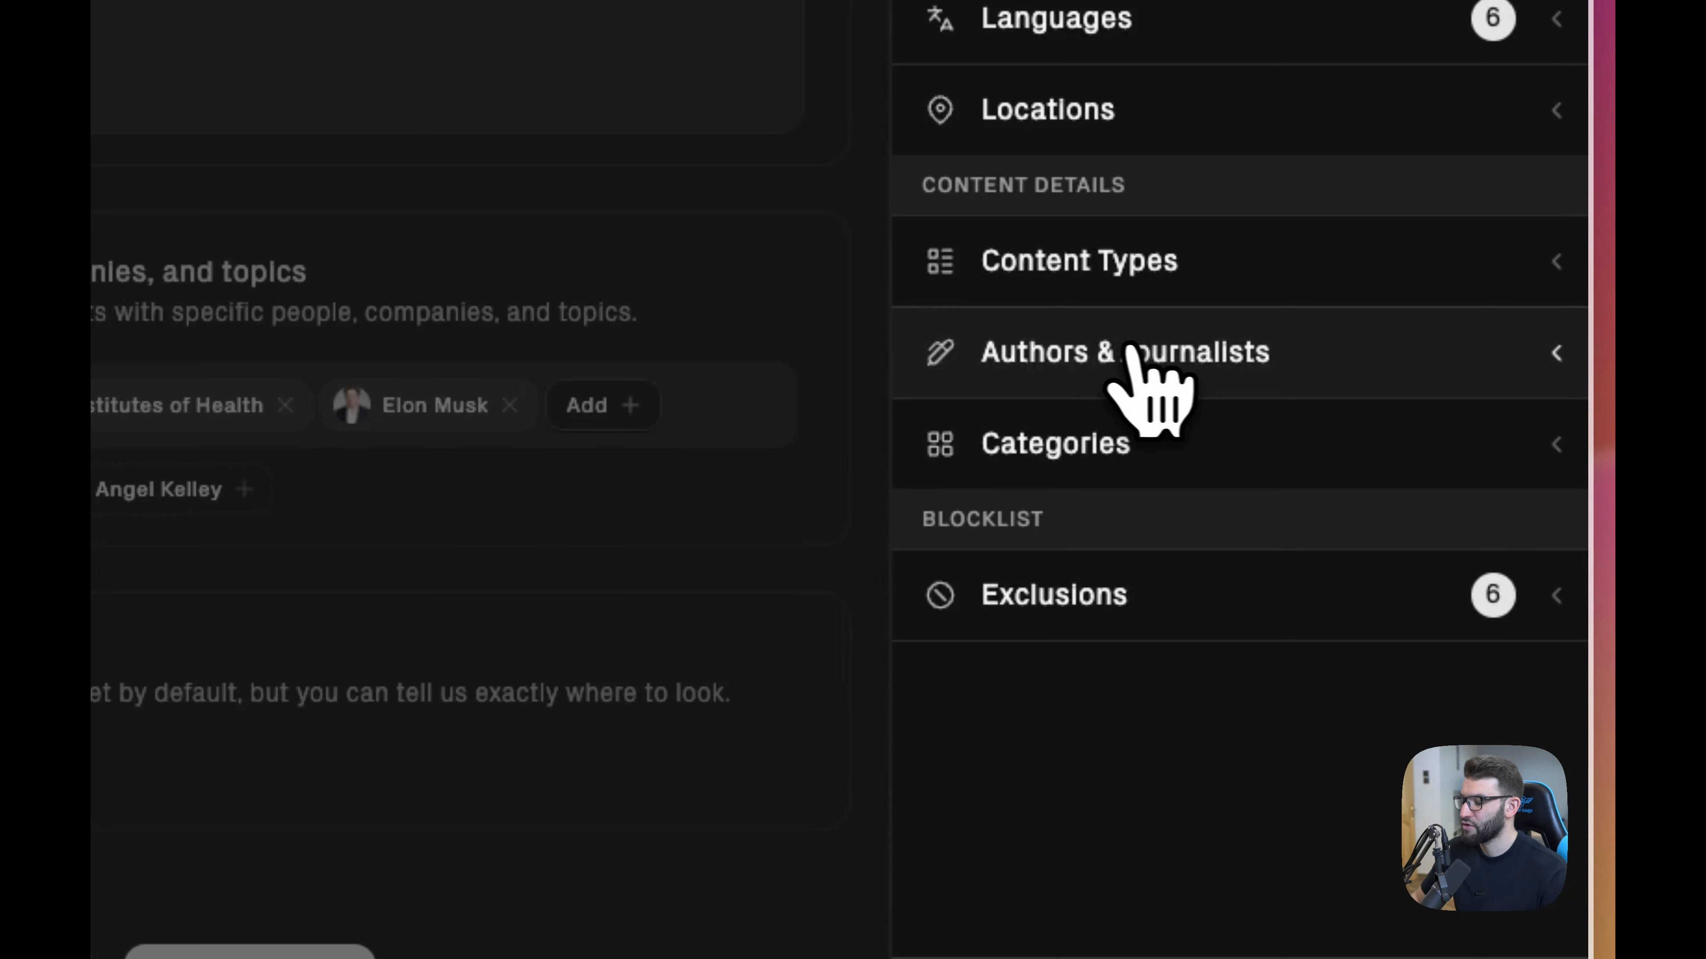
pyautogui.click(1048, 595)
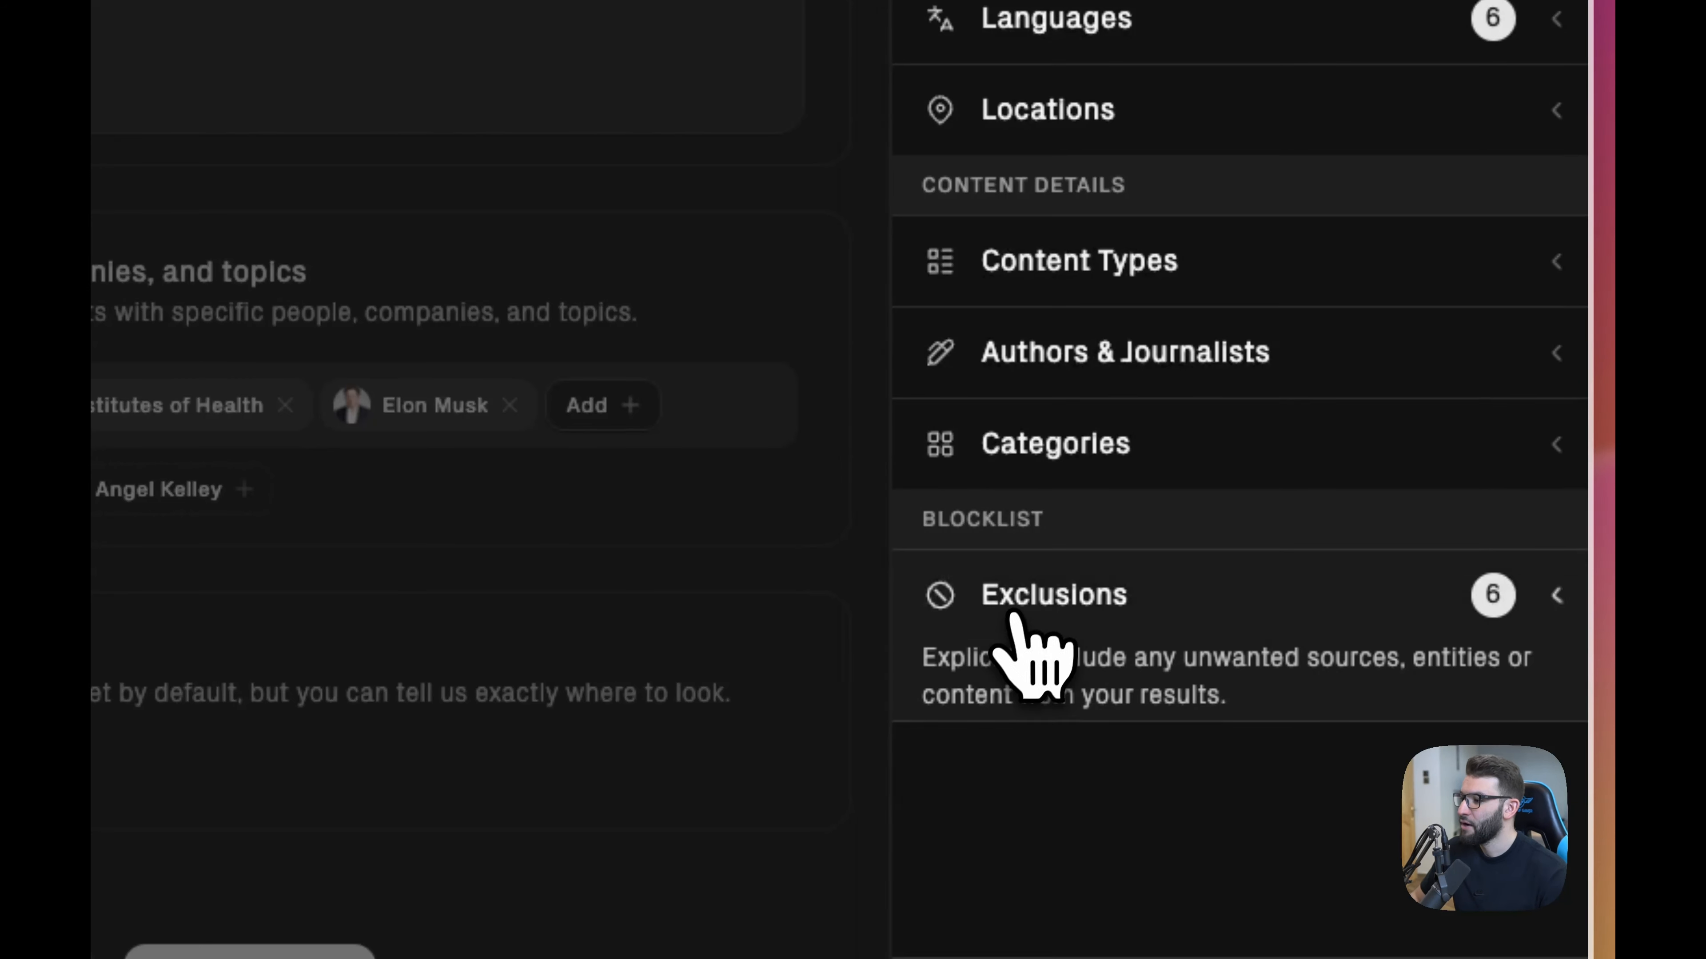
pyautogui.scroll(-4, 1007, 604)
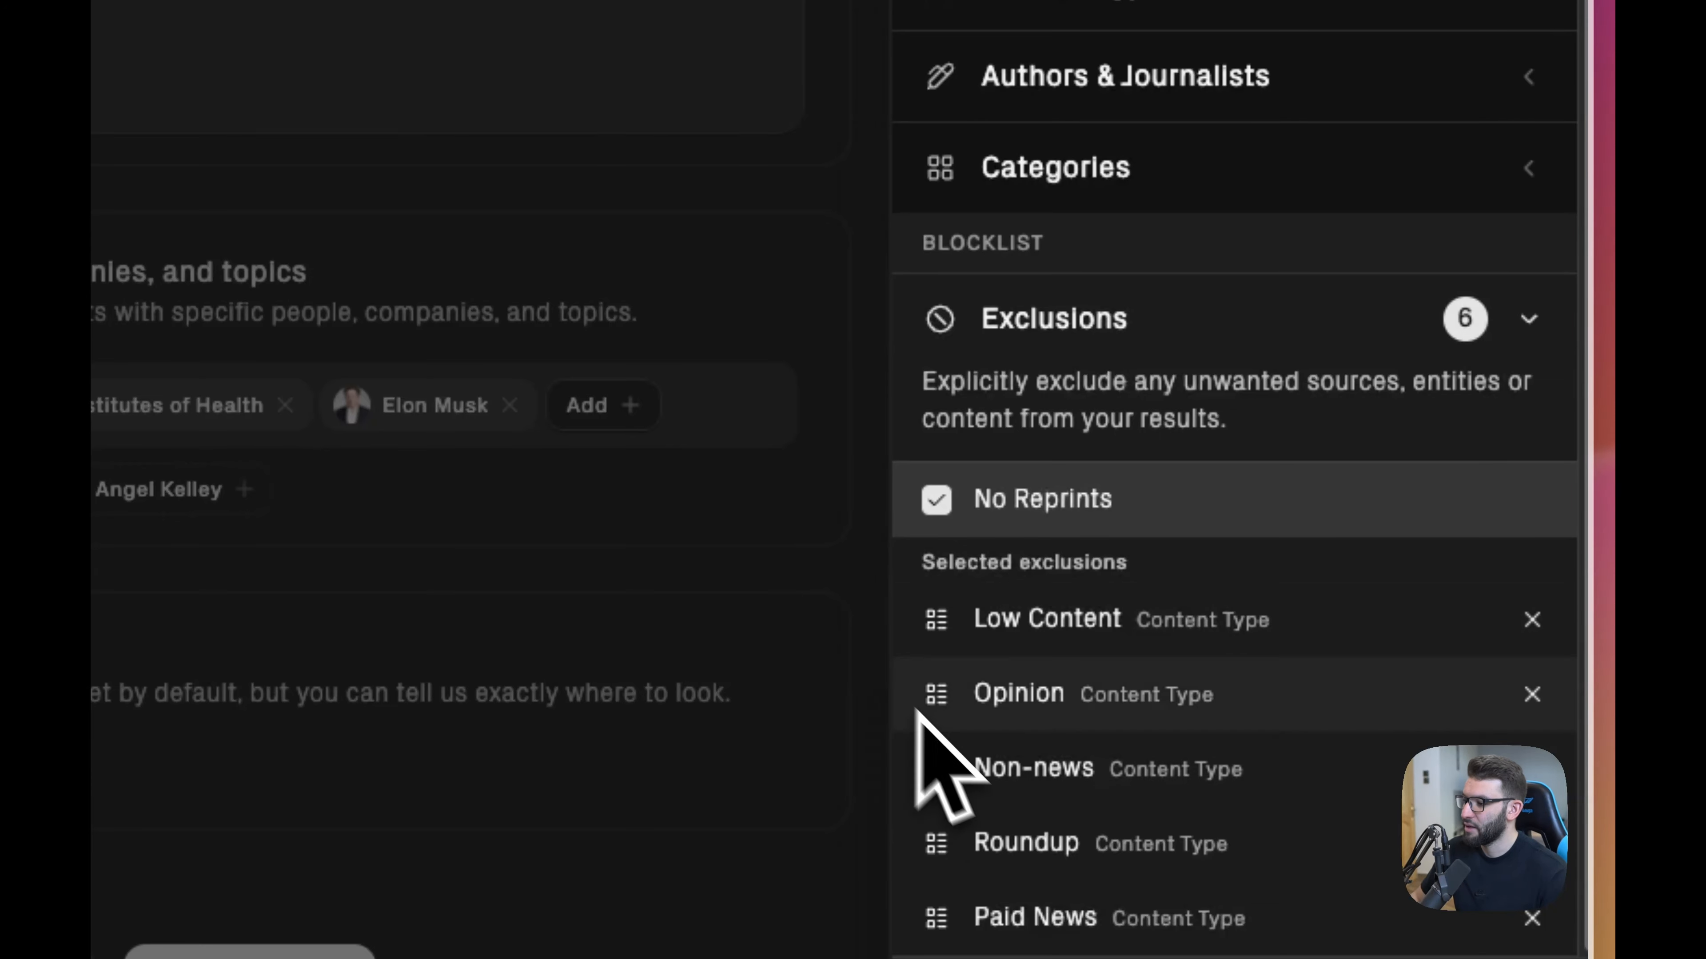
pyautogui.click(1056, 349)
pyautogui.scroll(6, 1077, 381)
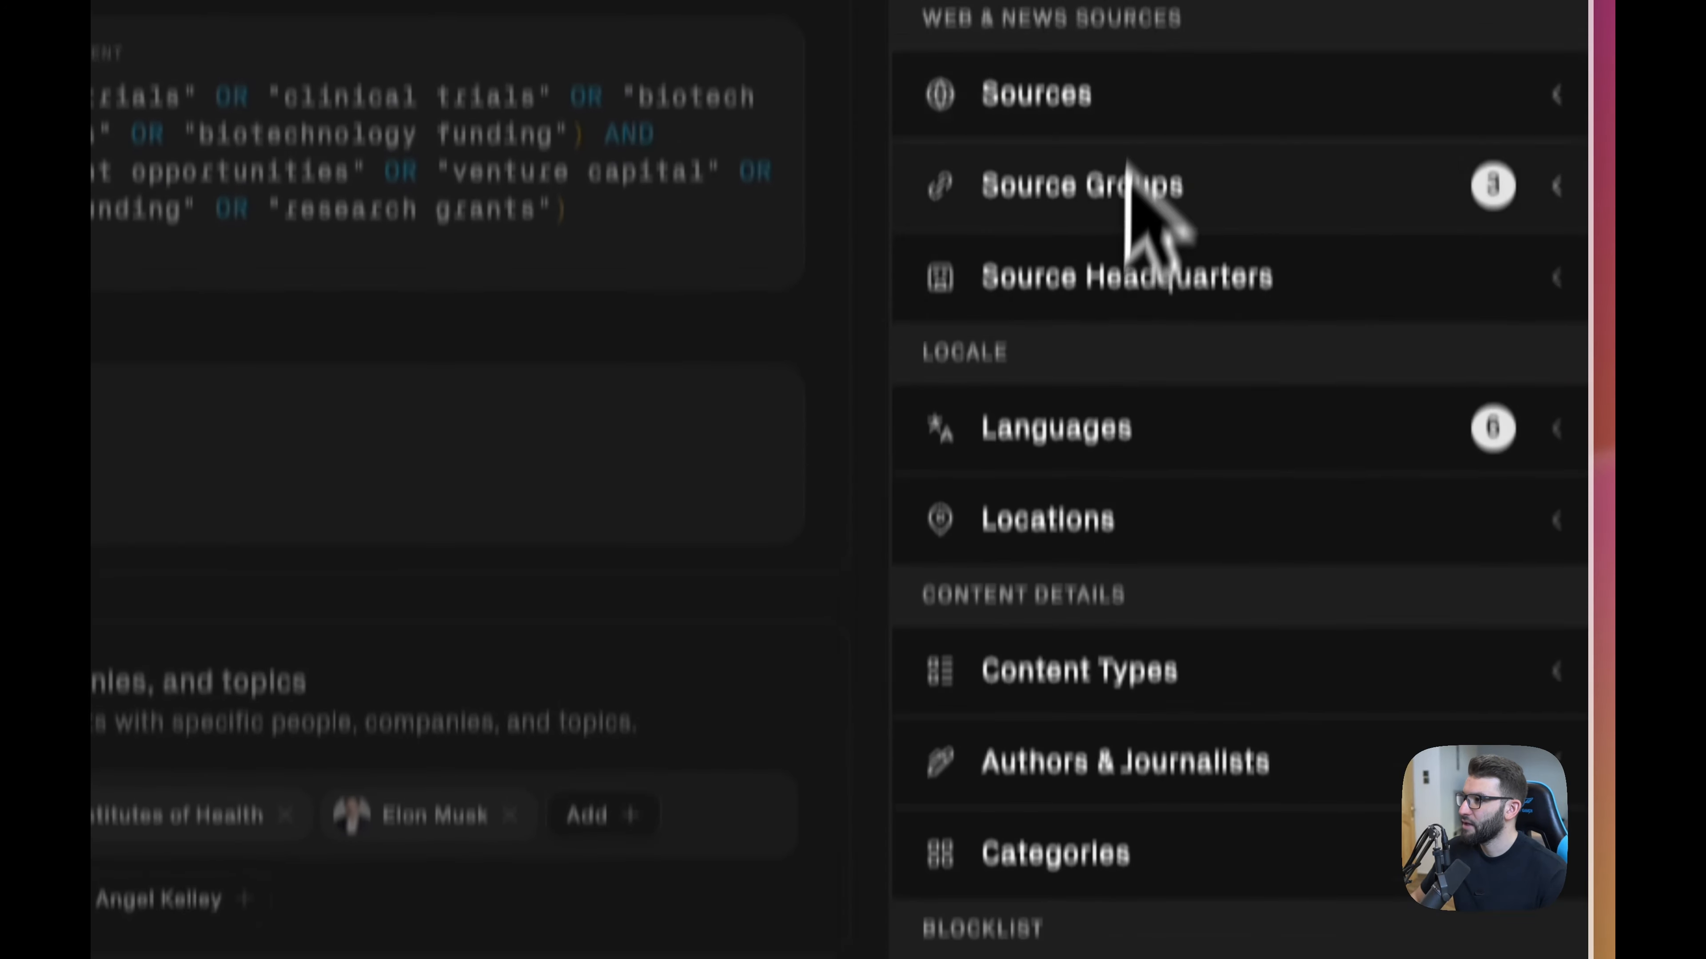
# Apply the custom filters to the search and continue to choosing the signal type.
pyautogui.scroll(-6, 1172, 625)
pyautogui.click(1450, 926)
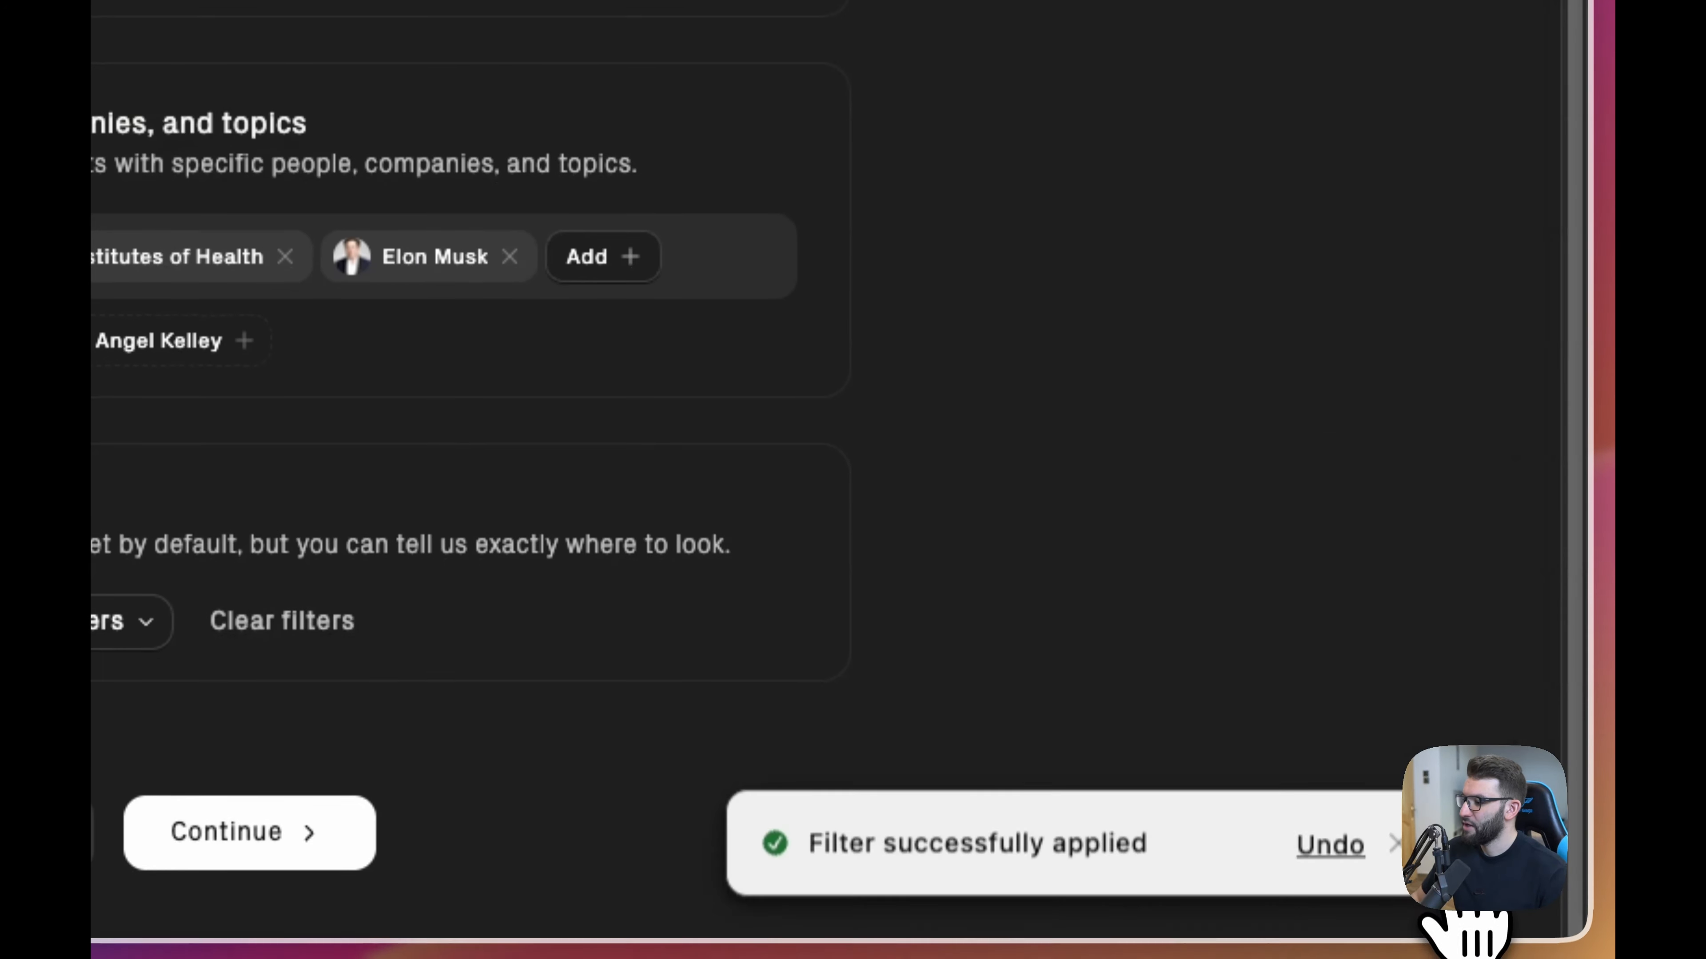
pyautogui.scroll(5, 1141, 470)
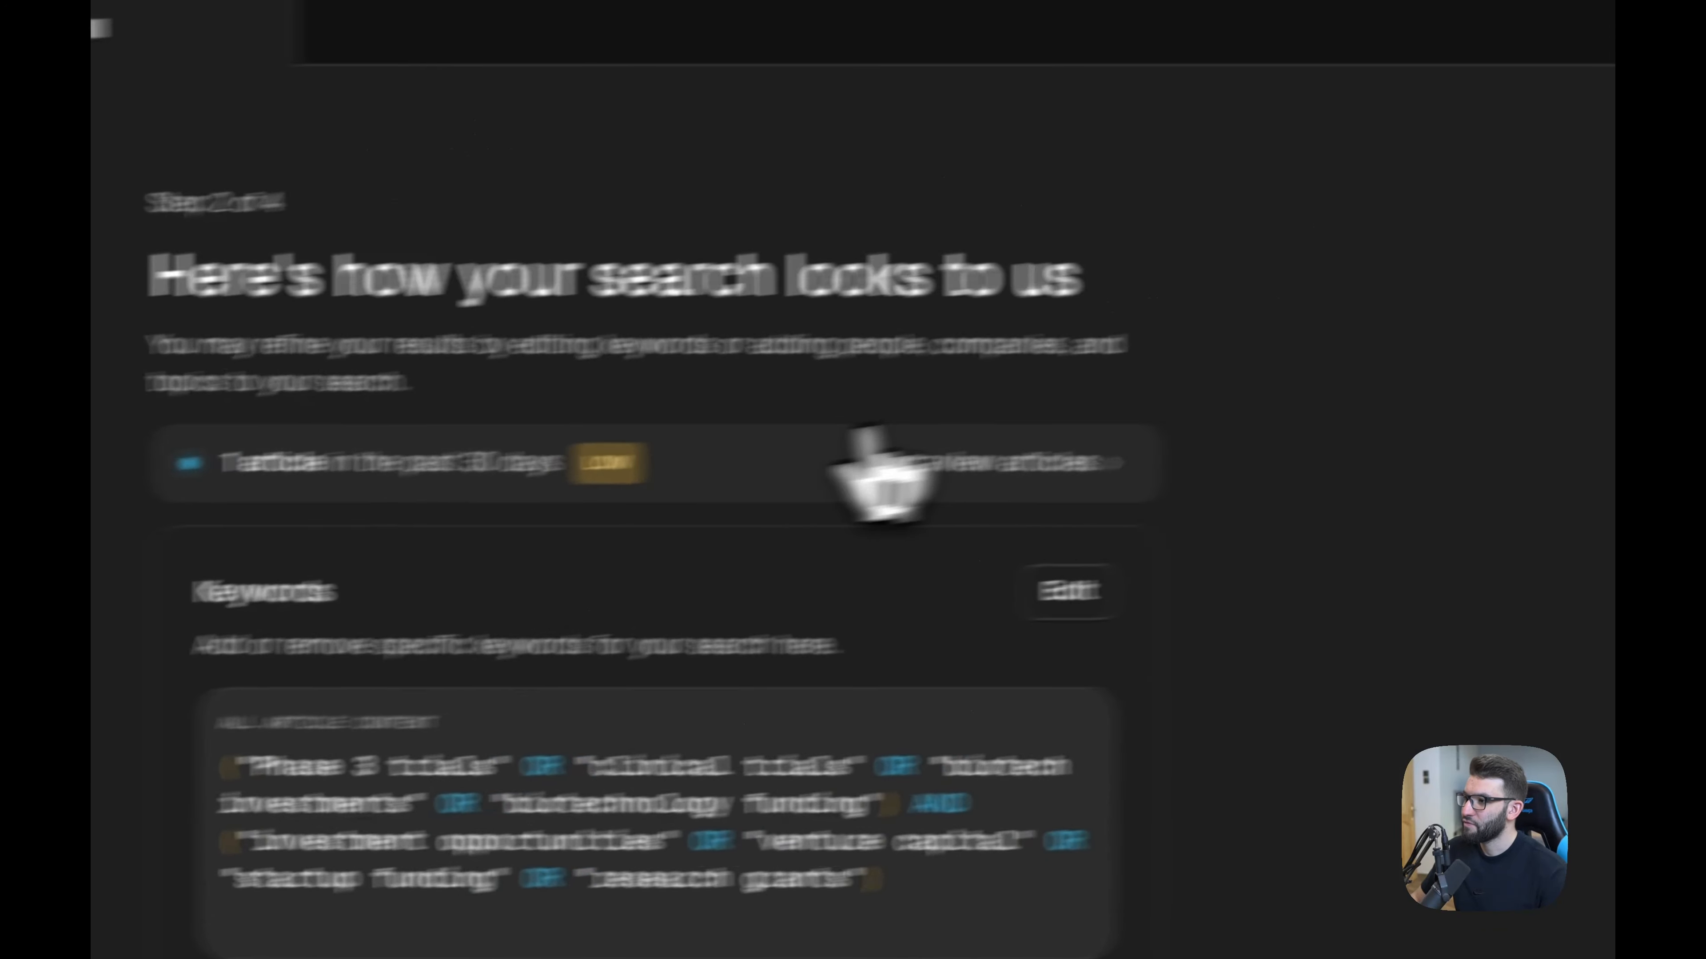
pyautogui.click(631, 498)
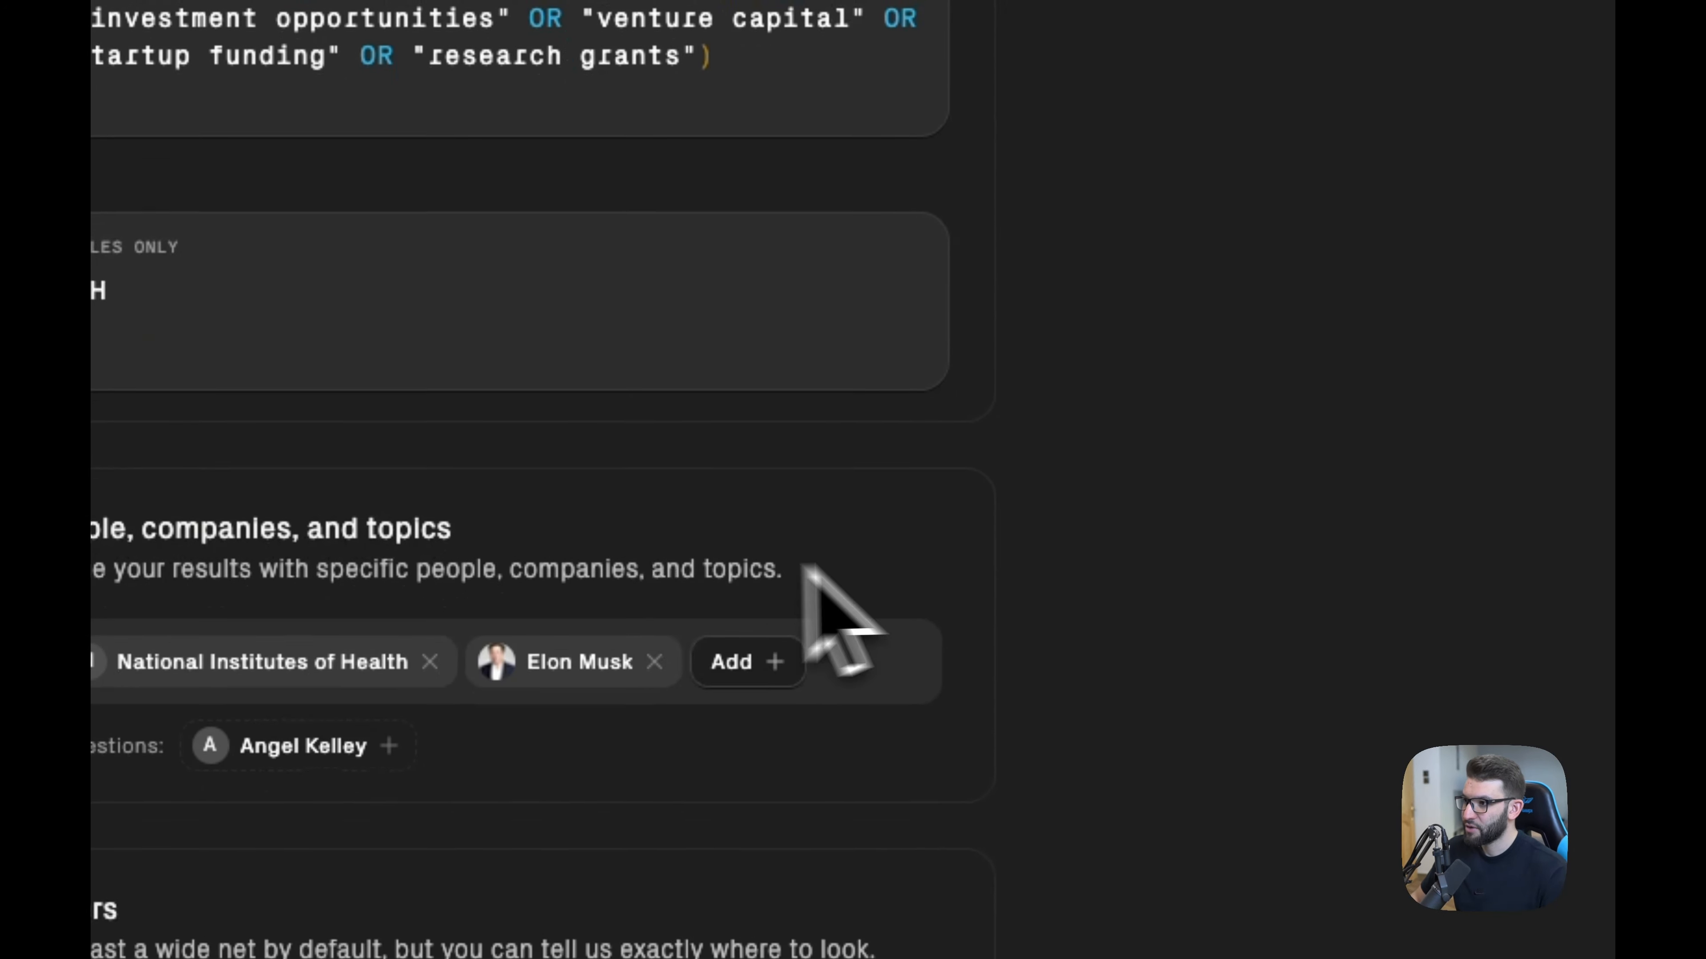
pyautogui.click(481, 951)
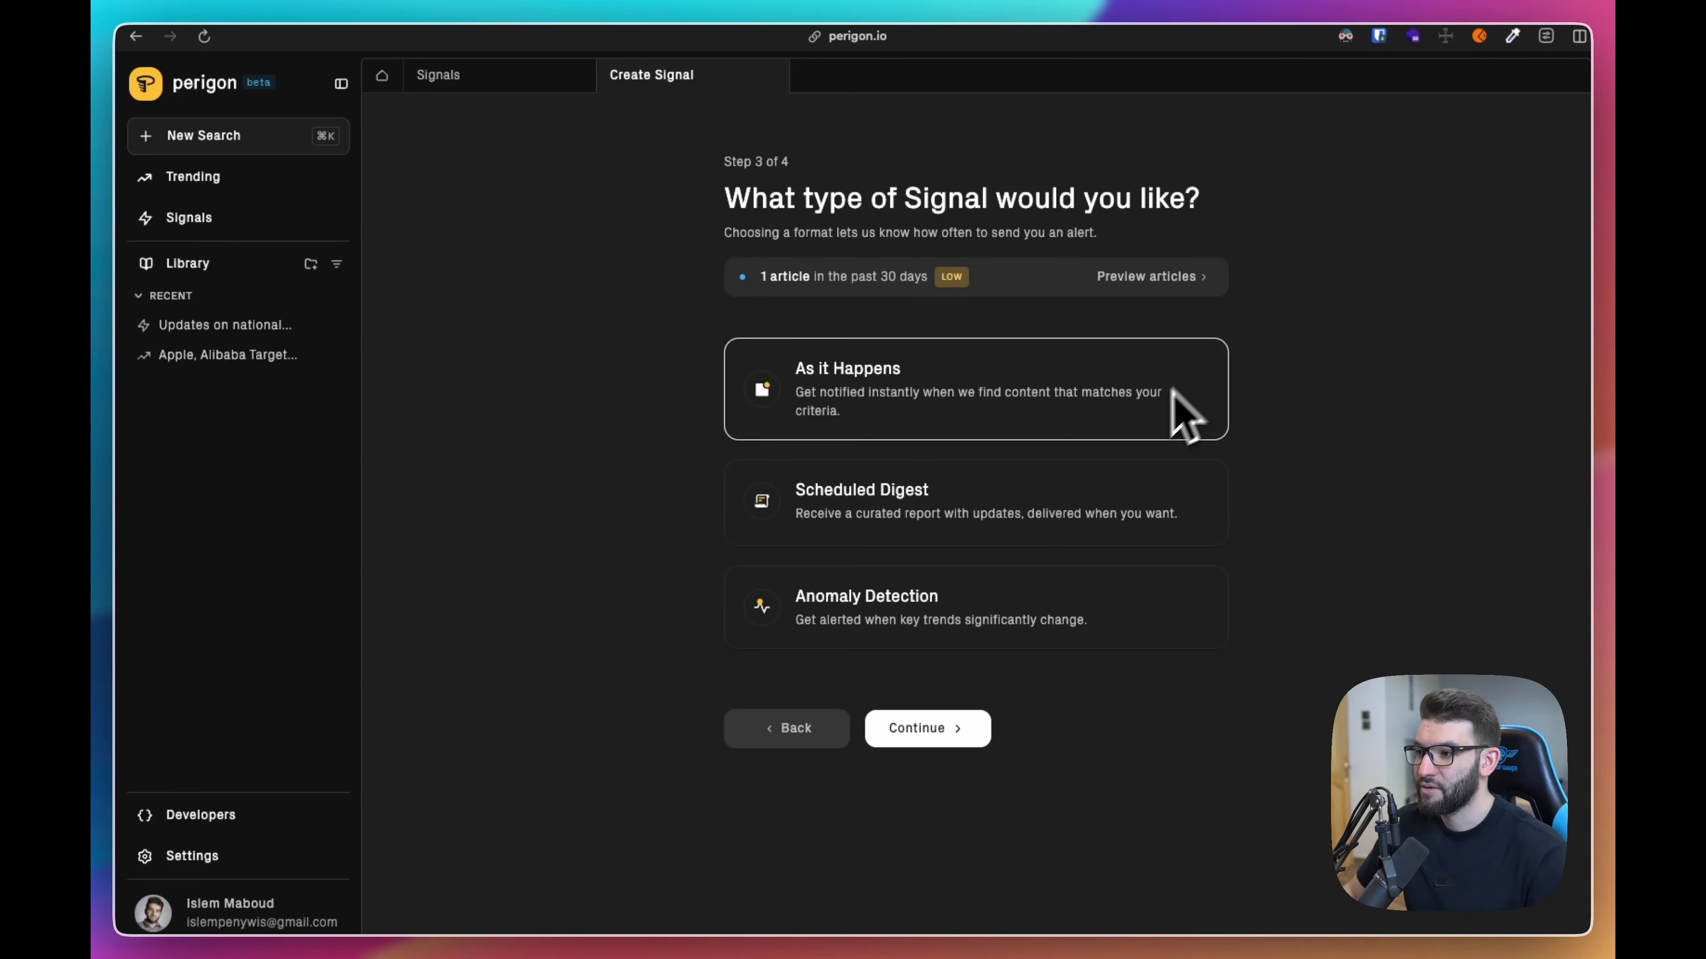
# Set the signal up as a Scheduled Digest repeating on Sunday, Monday and Tuesday at 6:00 AM.
pyautogui.click(910, 472)
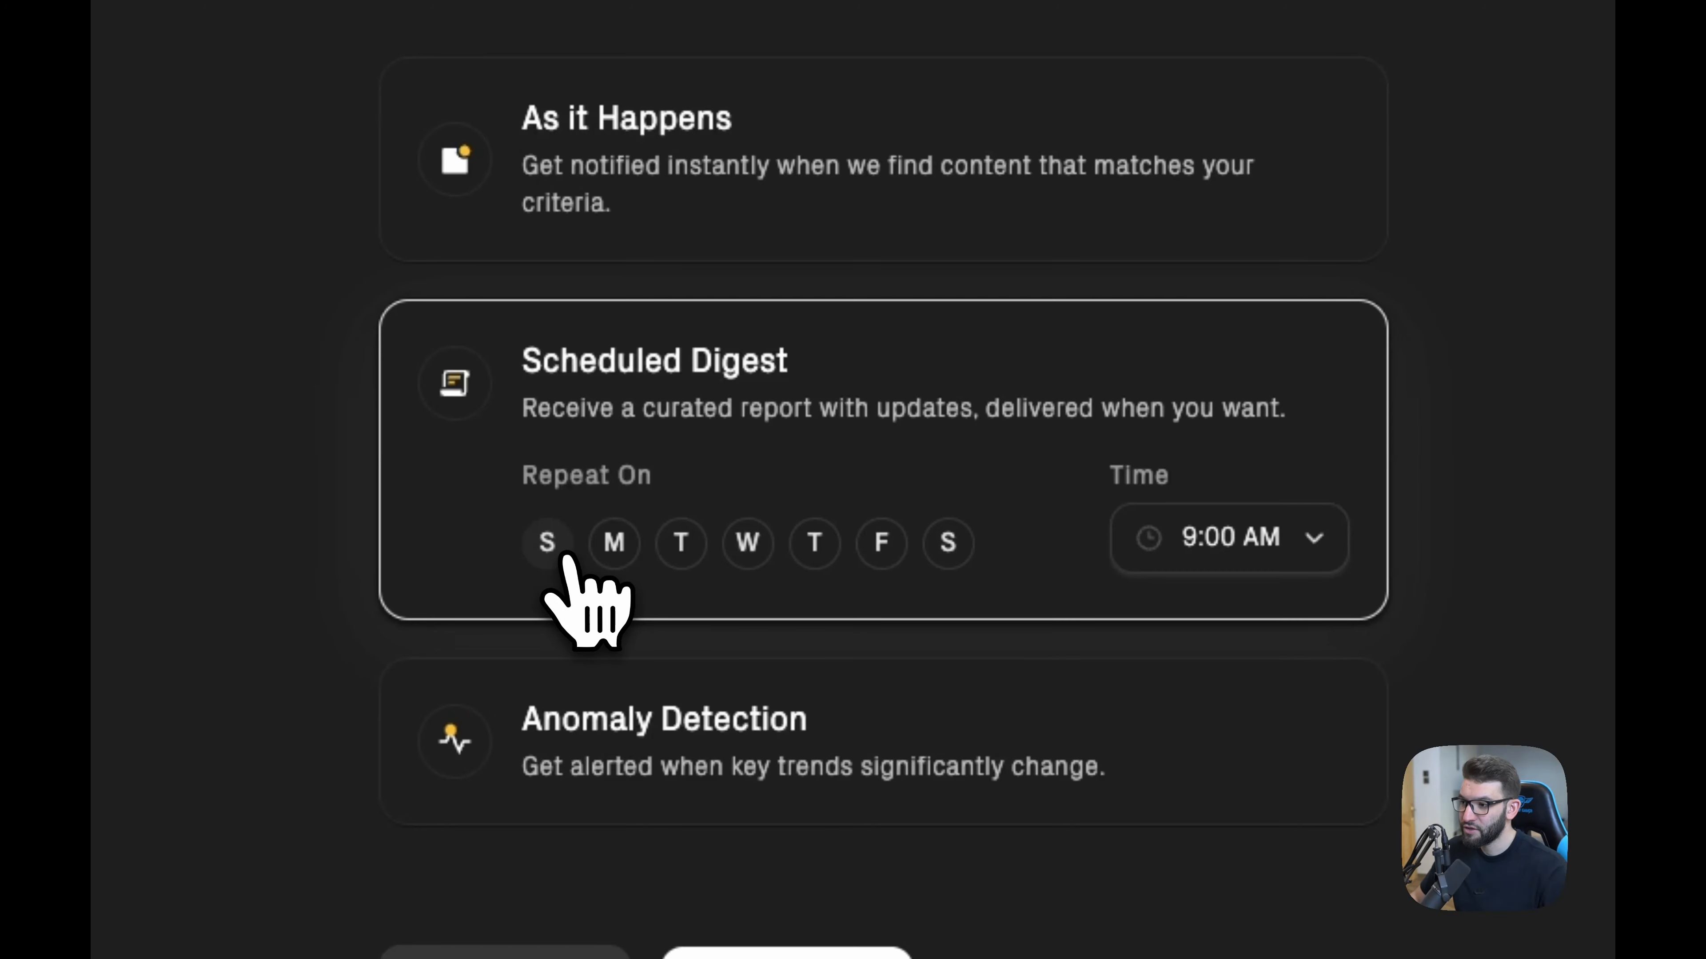
pyautogui.click(556, 552)
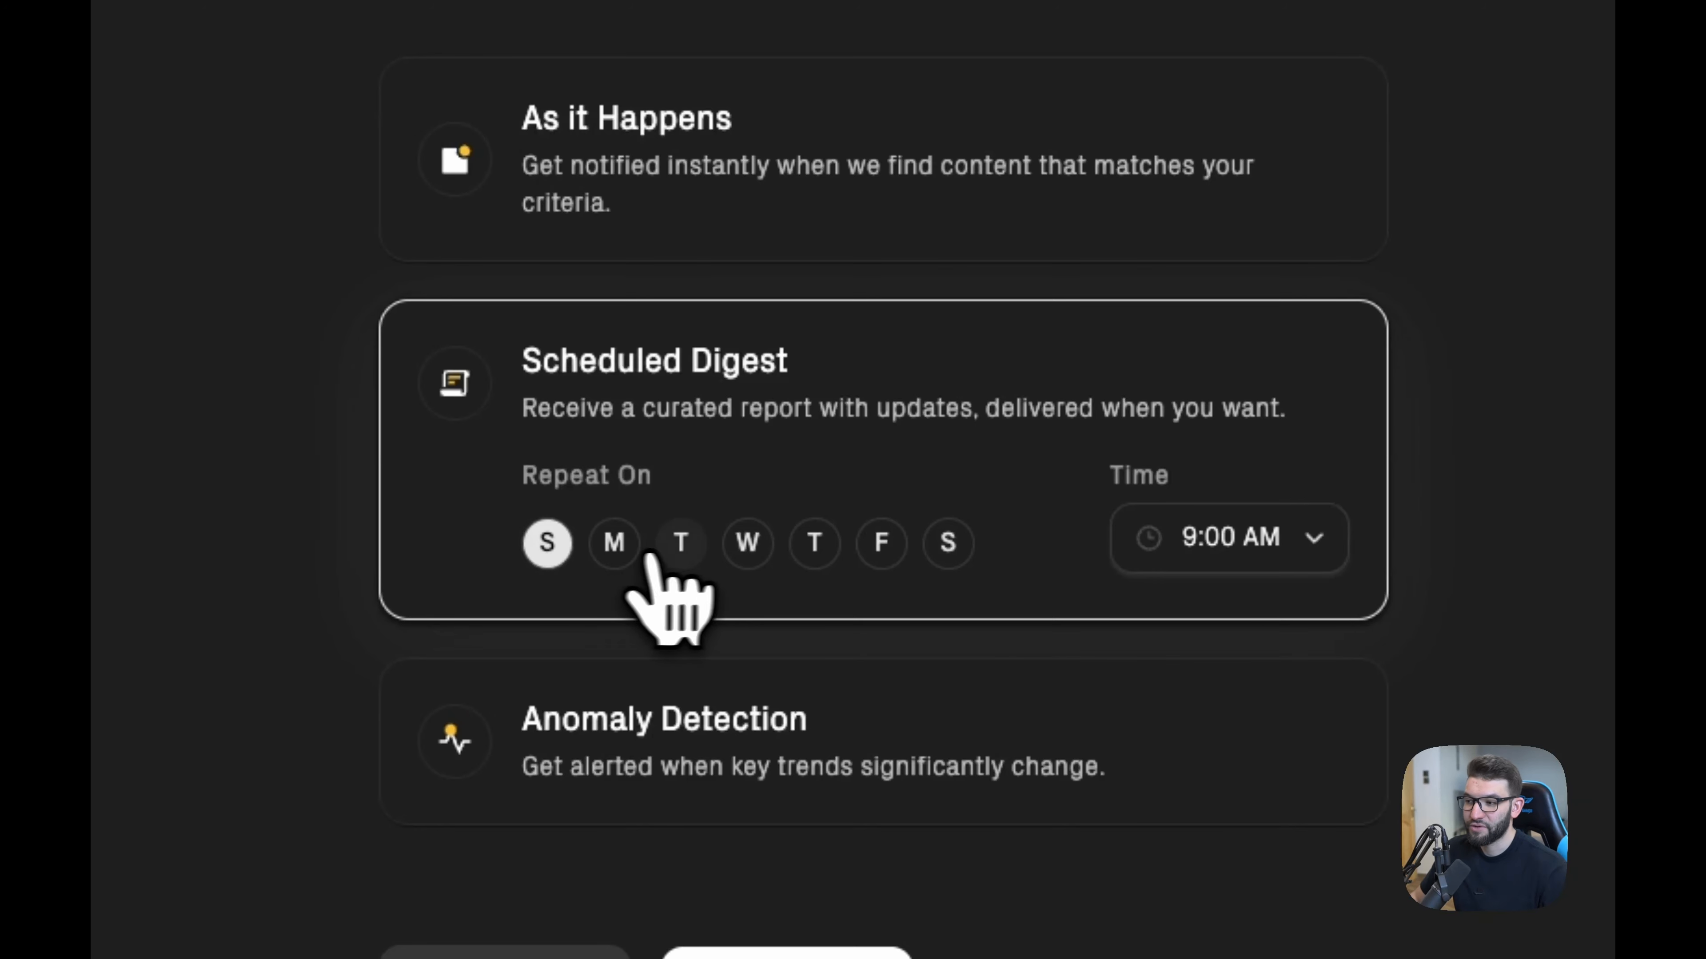
pyautogui.click(615, 545)
pyautogui.click(683, 548)
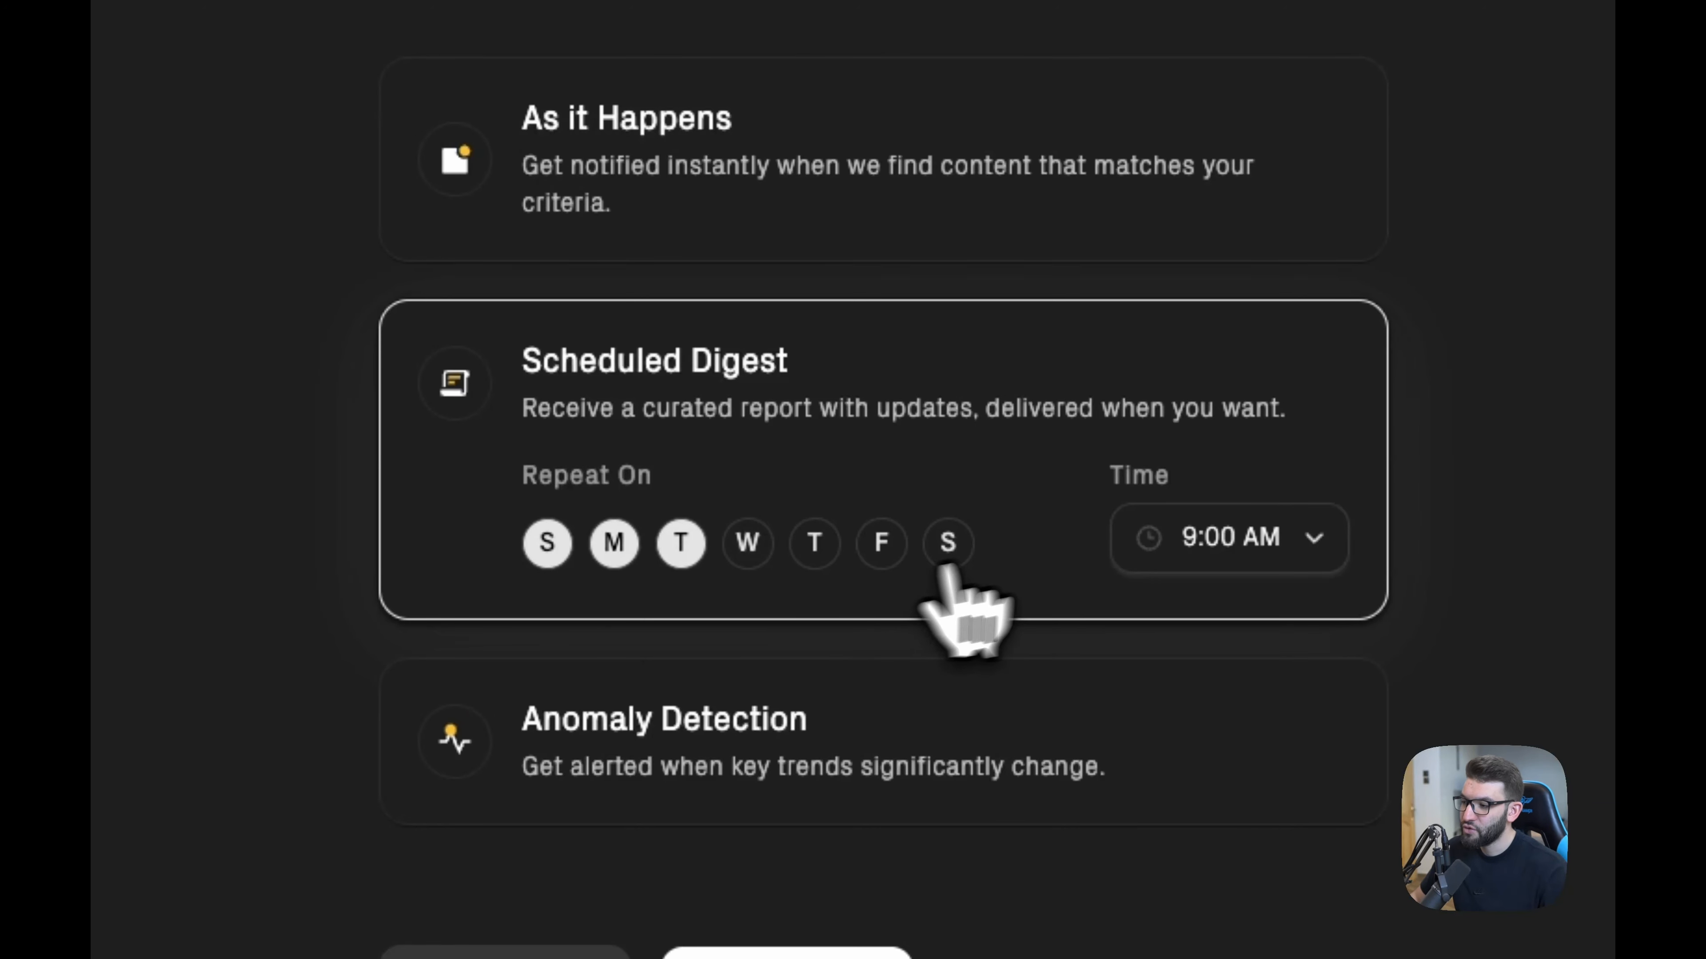
pyautogui.click(1310, 536)
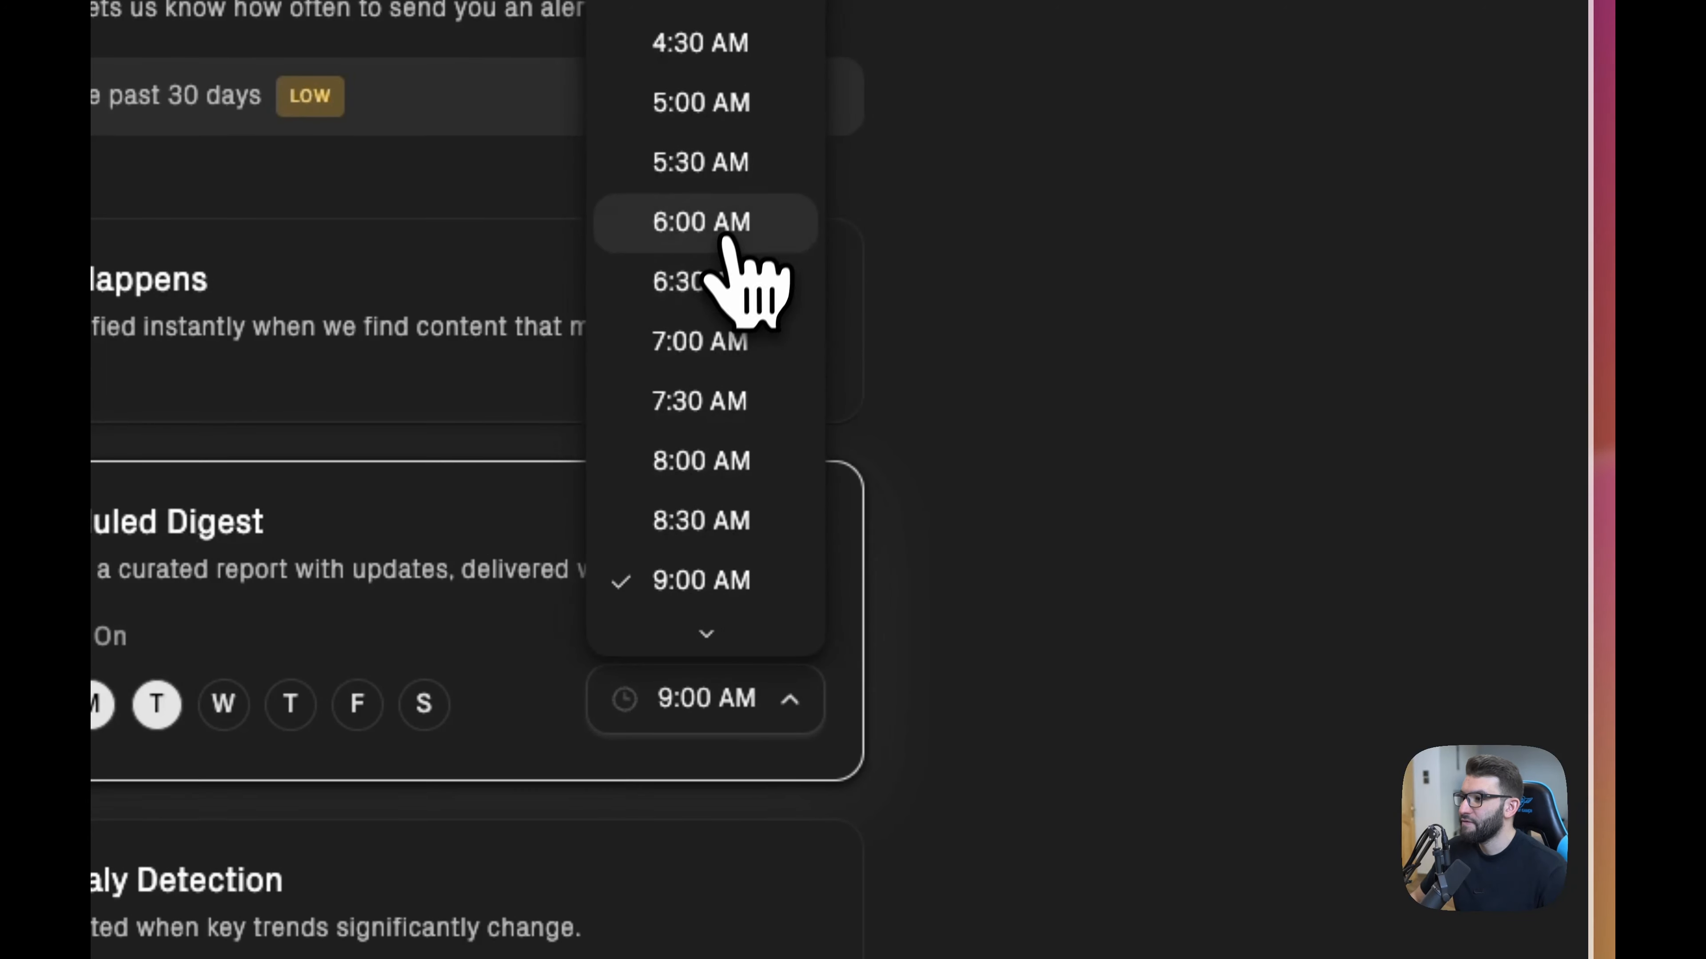
pyautogui.click(726, 225)
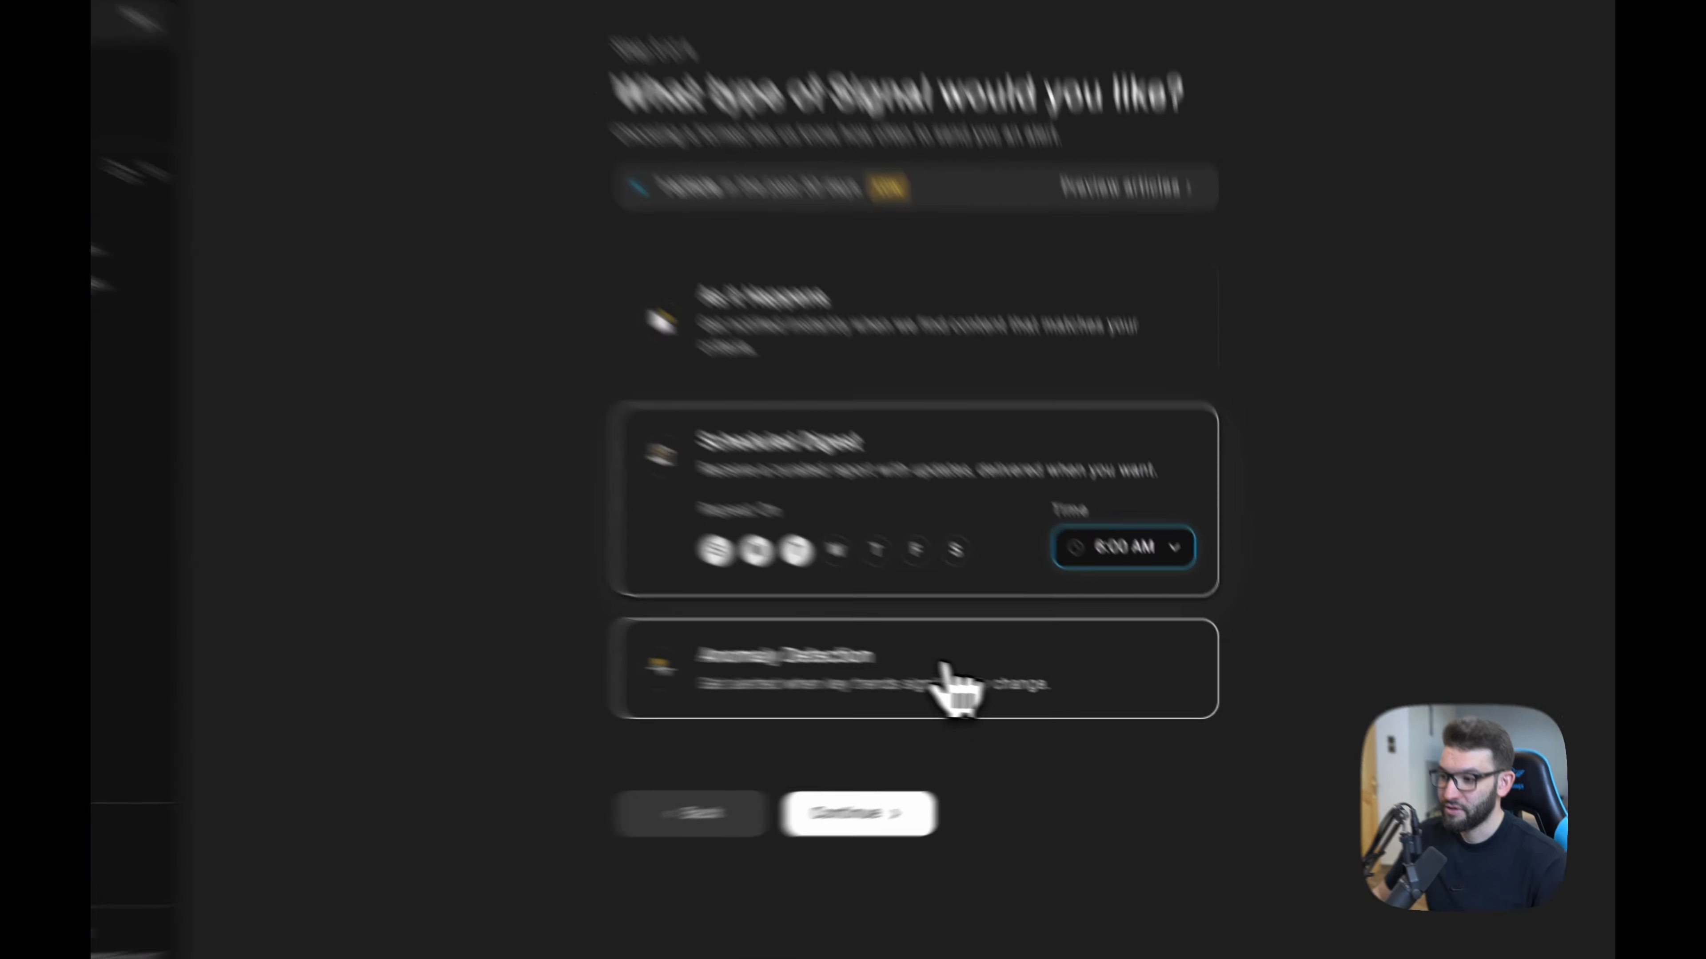
# Try the Anomaly Detection signal type with the Significantly (200%) volume increase and with a custom threshold.
pyautogui.click(949, 689)
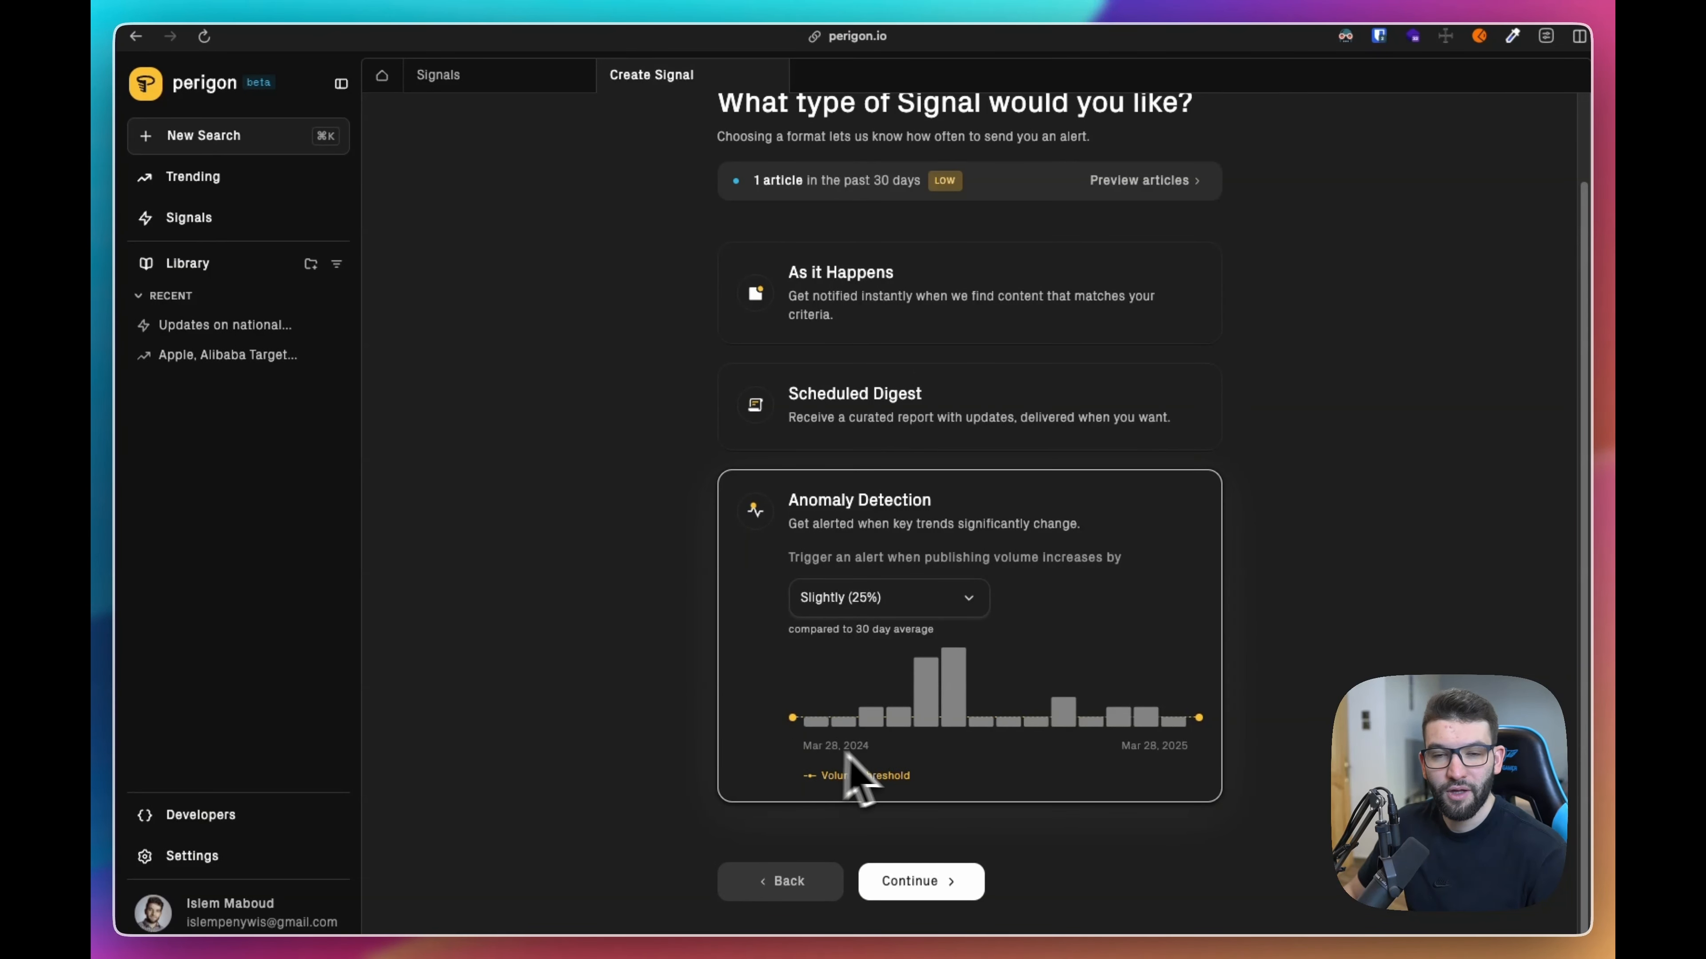
pyautogui.click(954, 598)
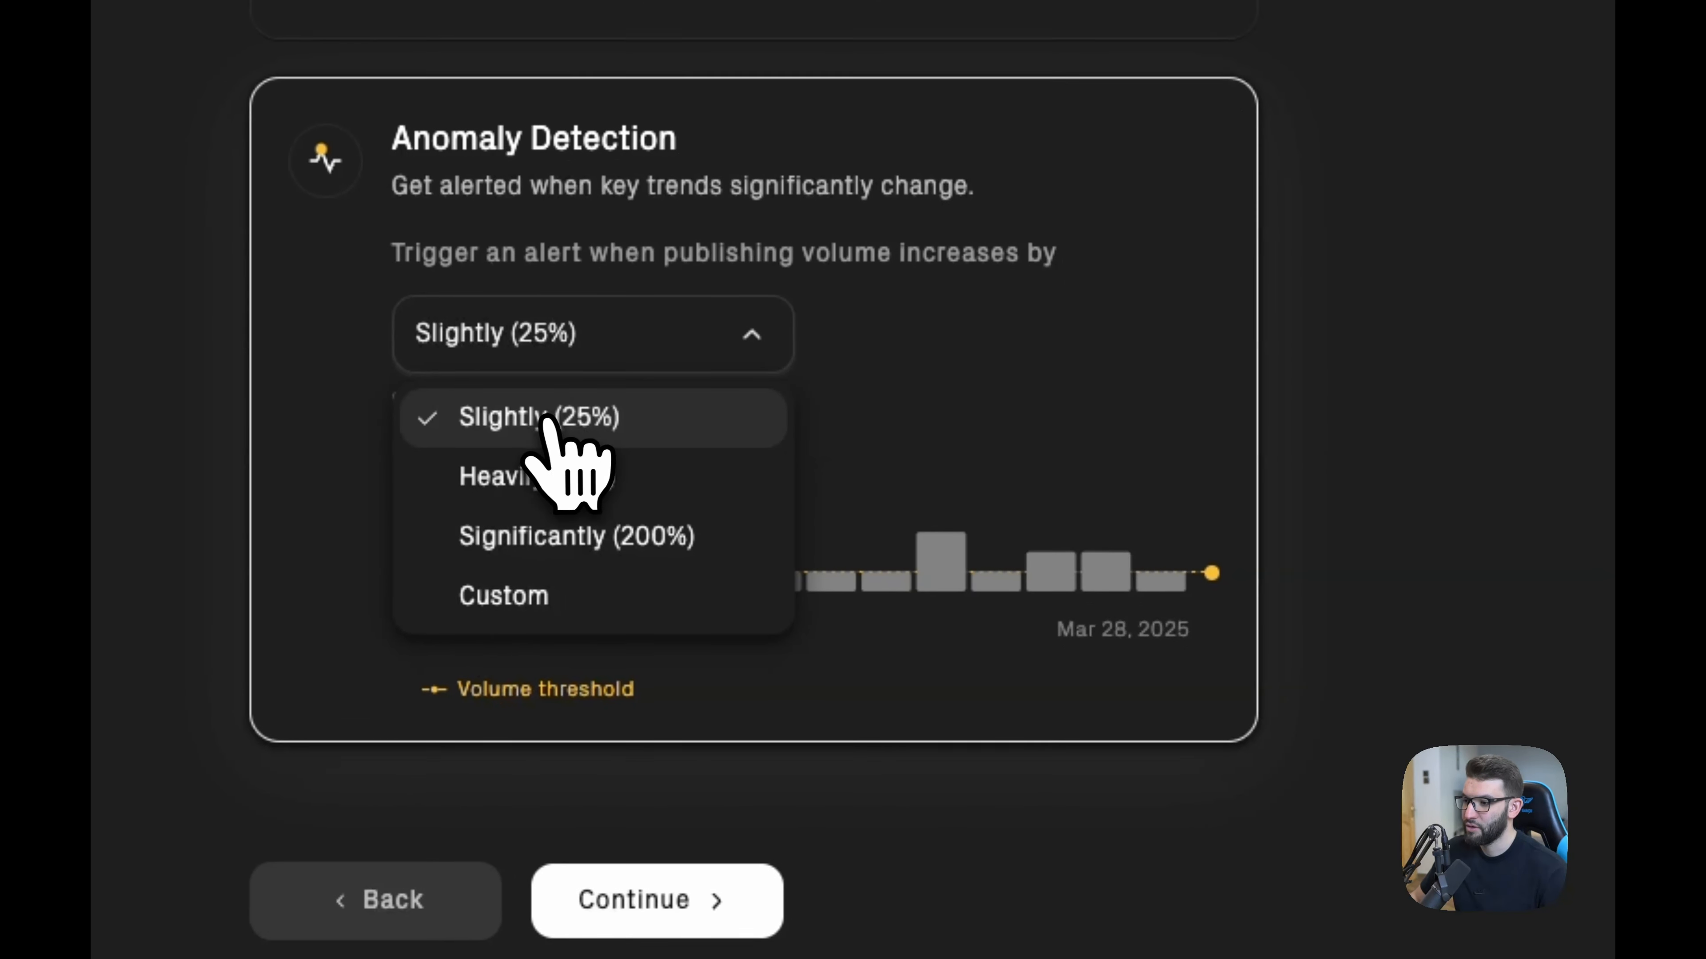
pyautogui.click(859, 658)
pyautogui.click(600, 334)
pyautogui.click(589, 541)
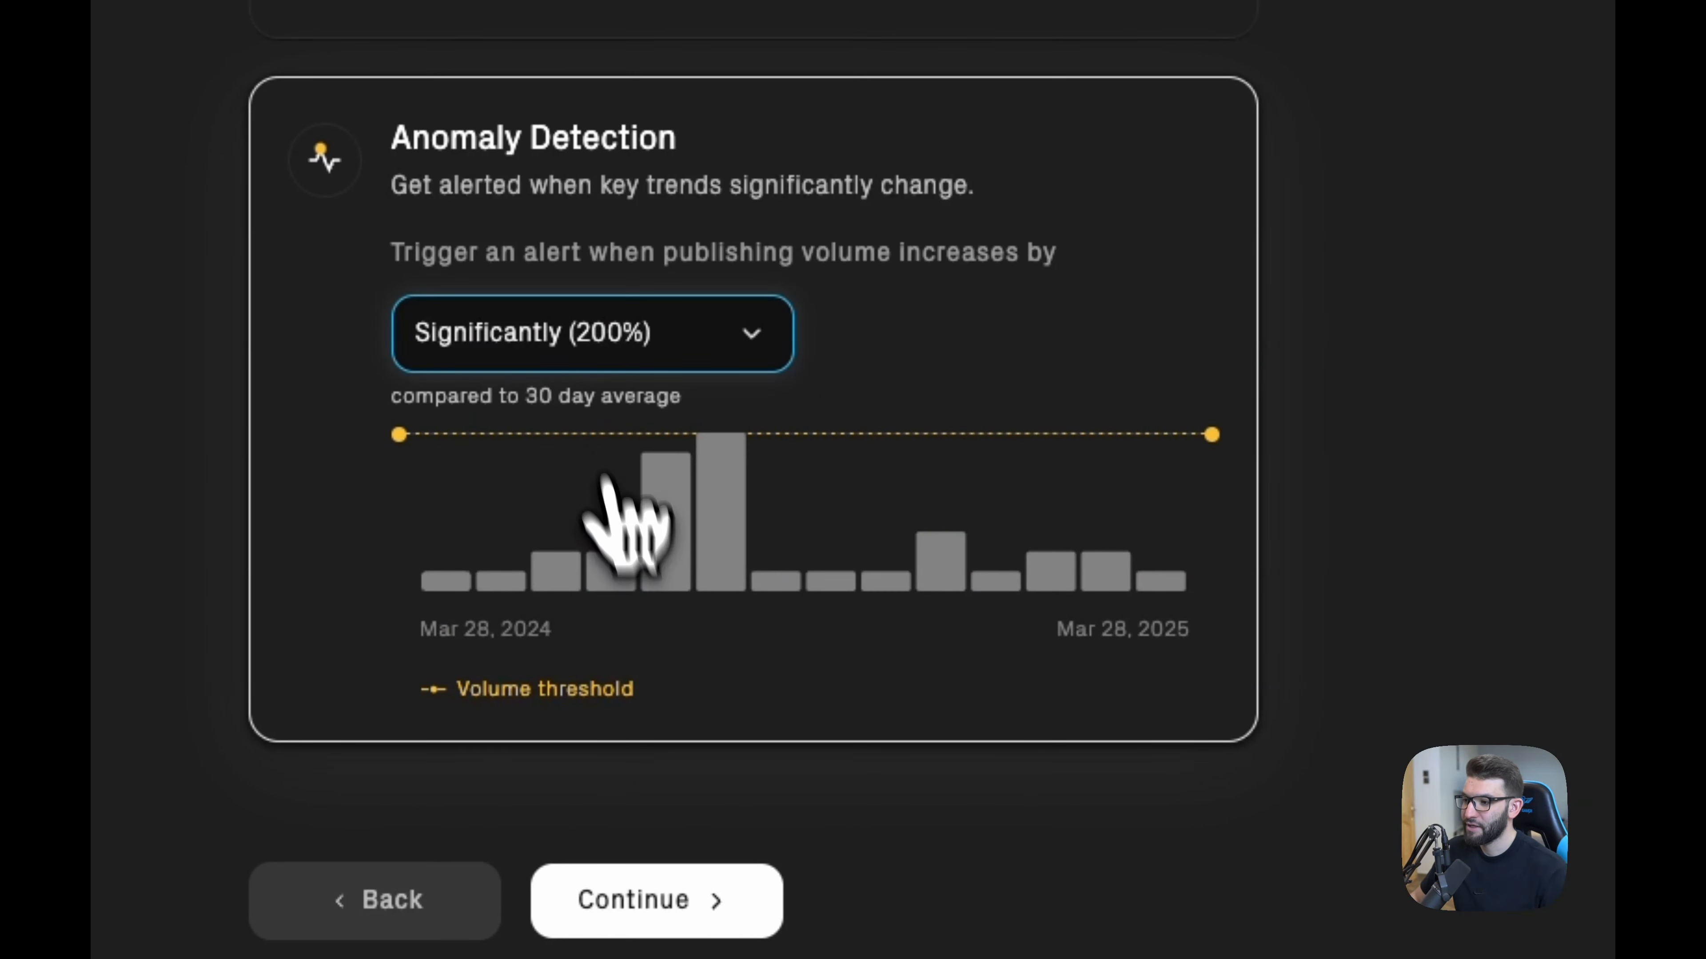
pyautogui.click(591, 336)
pyautogui.click(567, 595)
pyautogui.moveTo(1208, 561)
pyautogui.mouseDown()
pyautogui.moveTo(1207, 461)
pyautogui.moveTo(1194, 545)
pyautogui.mouseUp()
pyautogui.moveTo(1001, 747); pyautogui.dragTo(1005, 726)
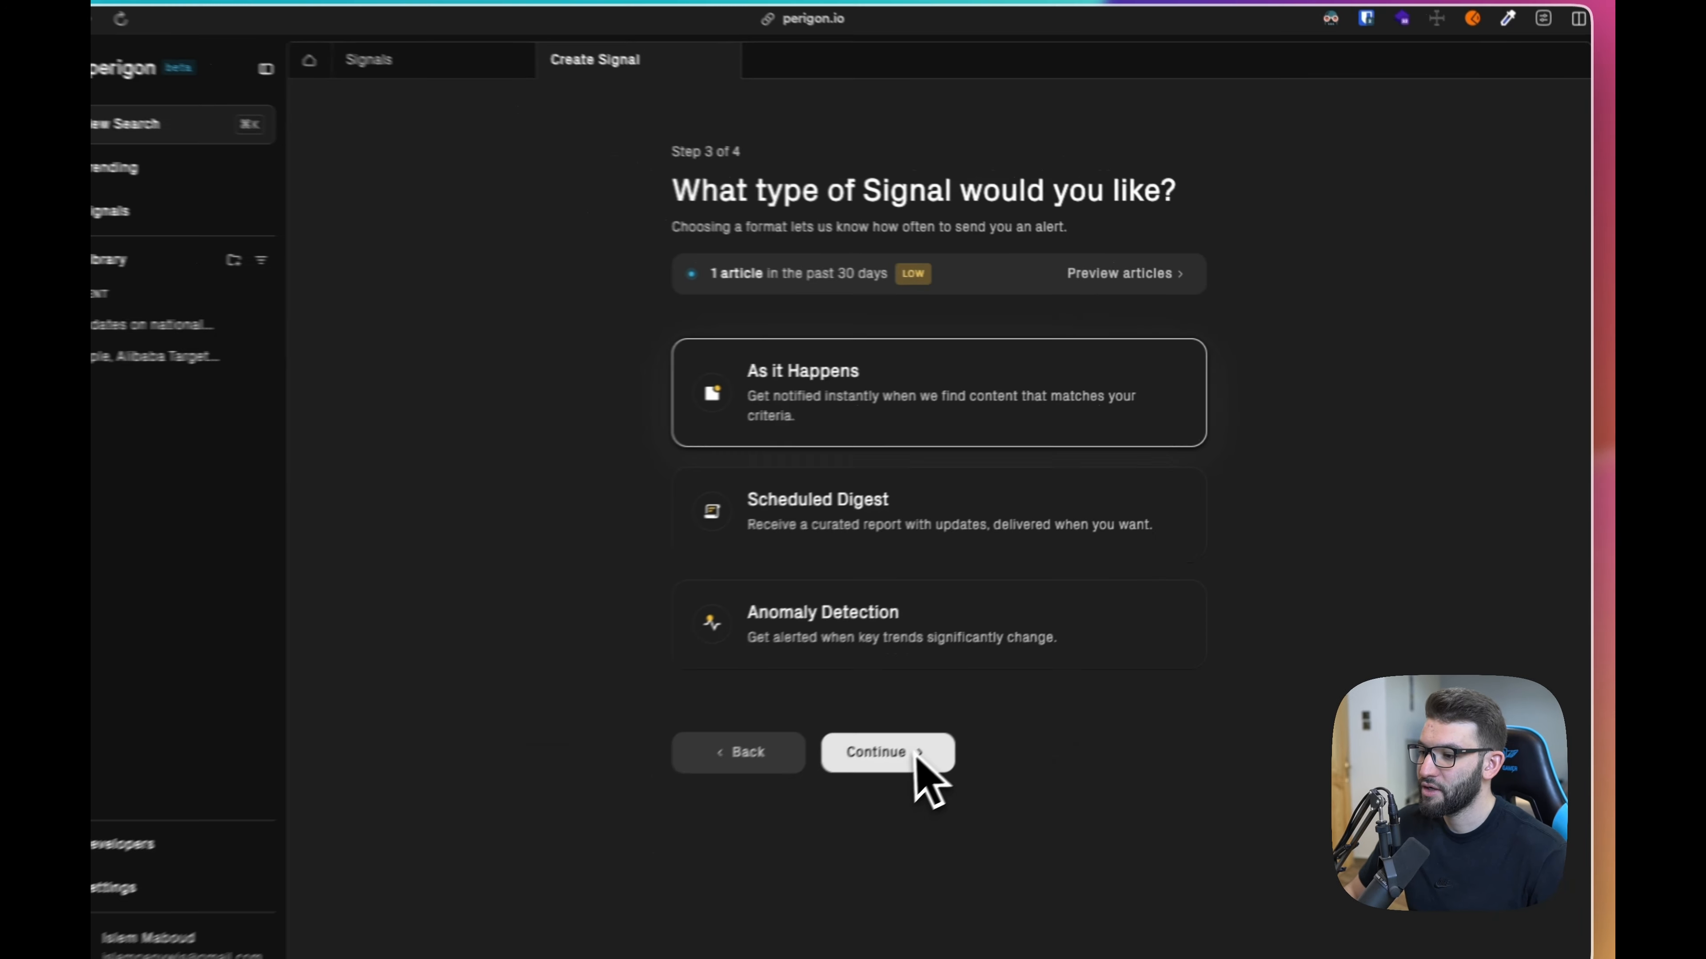
# Continue with the As it Happens signal type and enable email alerts to the account's address.
pyautogui.click(921, 752)
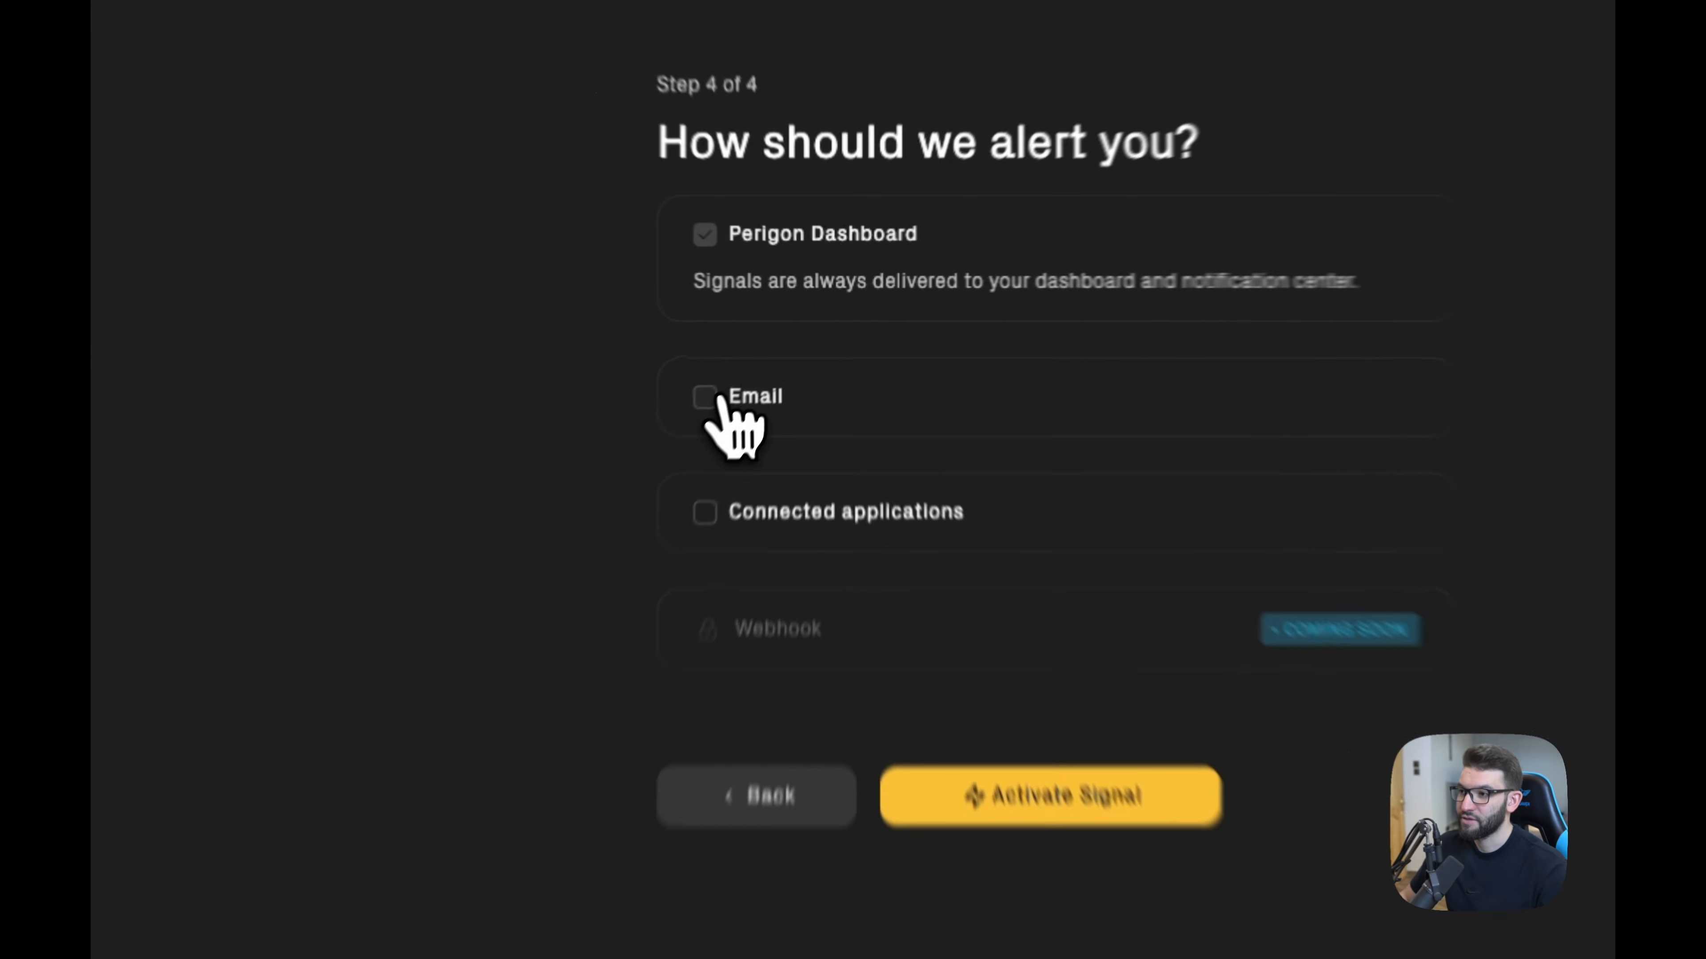
pyautogui.click(767, 360)
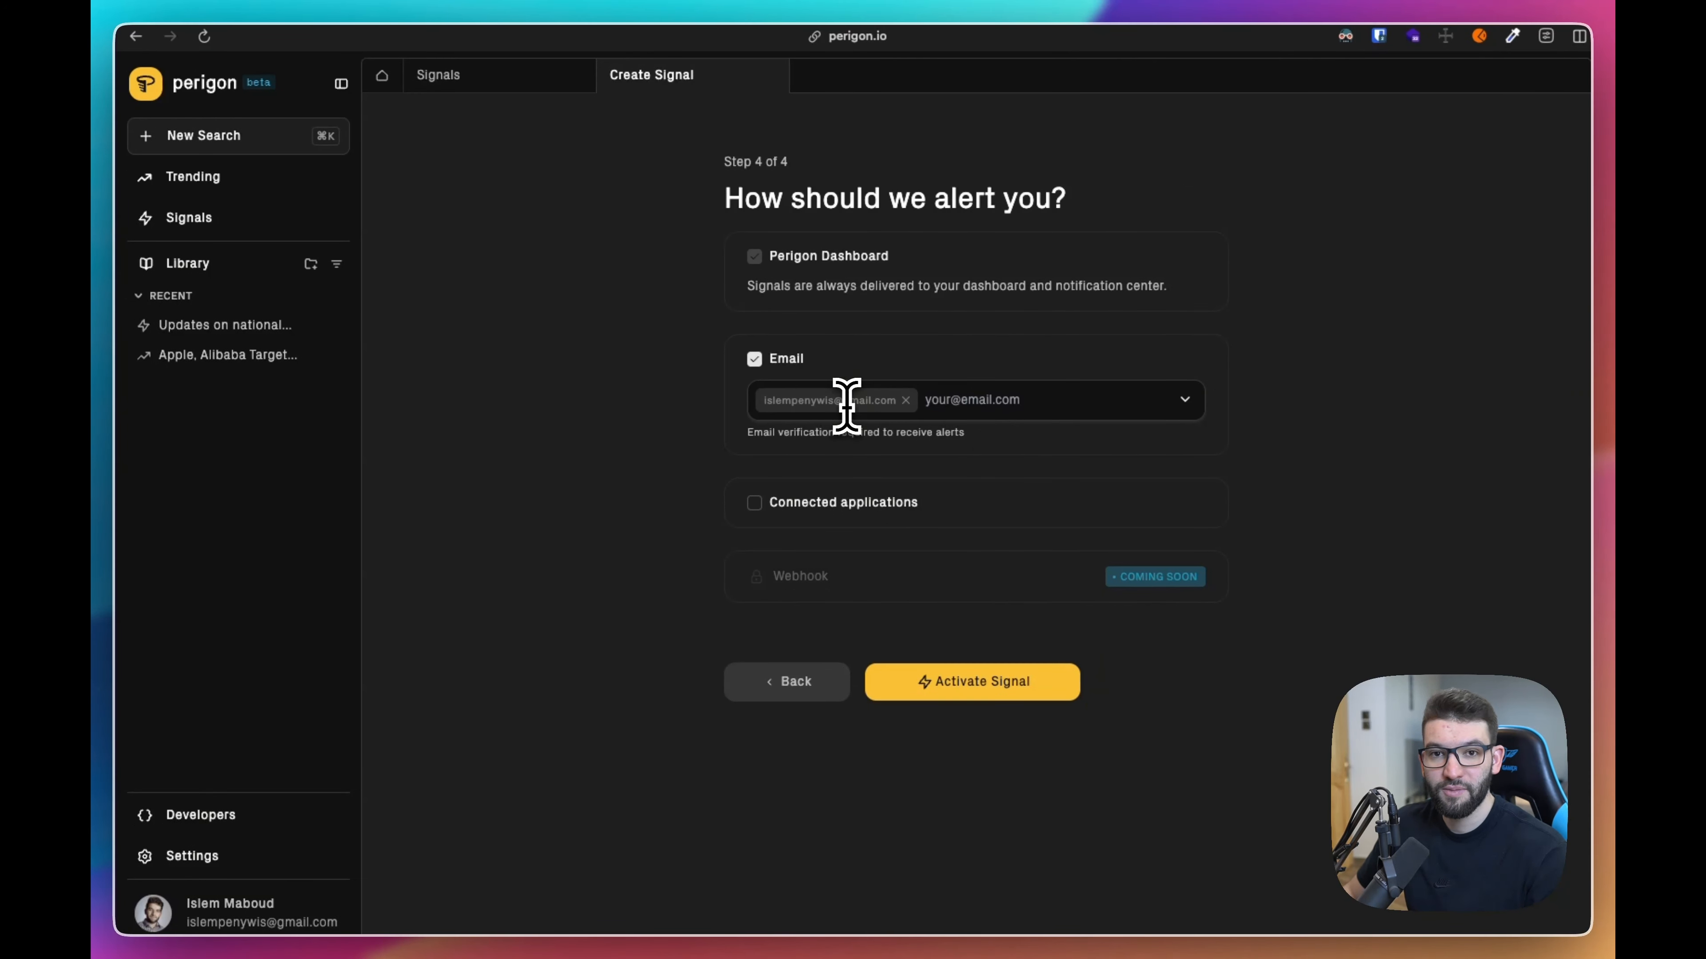
pyautogui.click(971, 404)
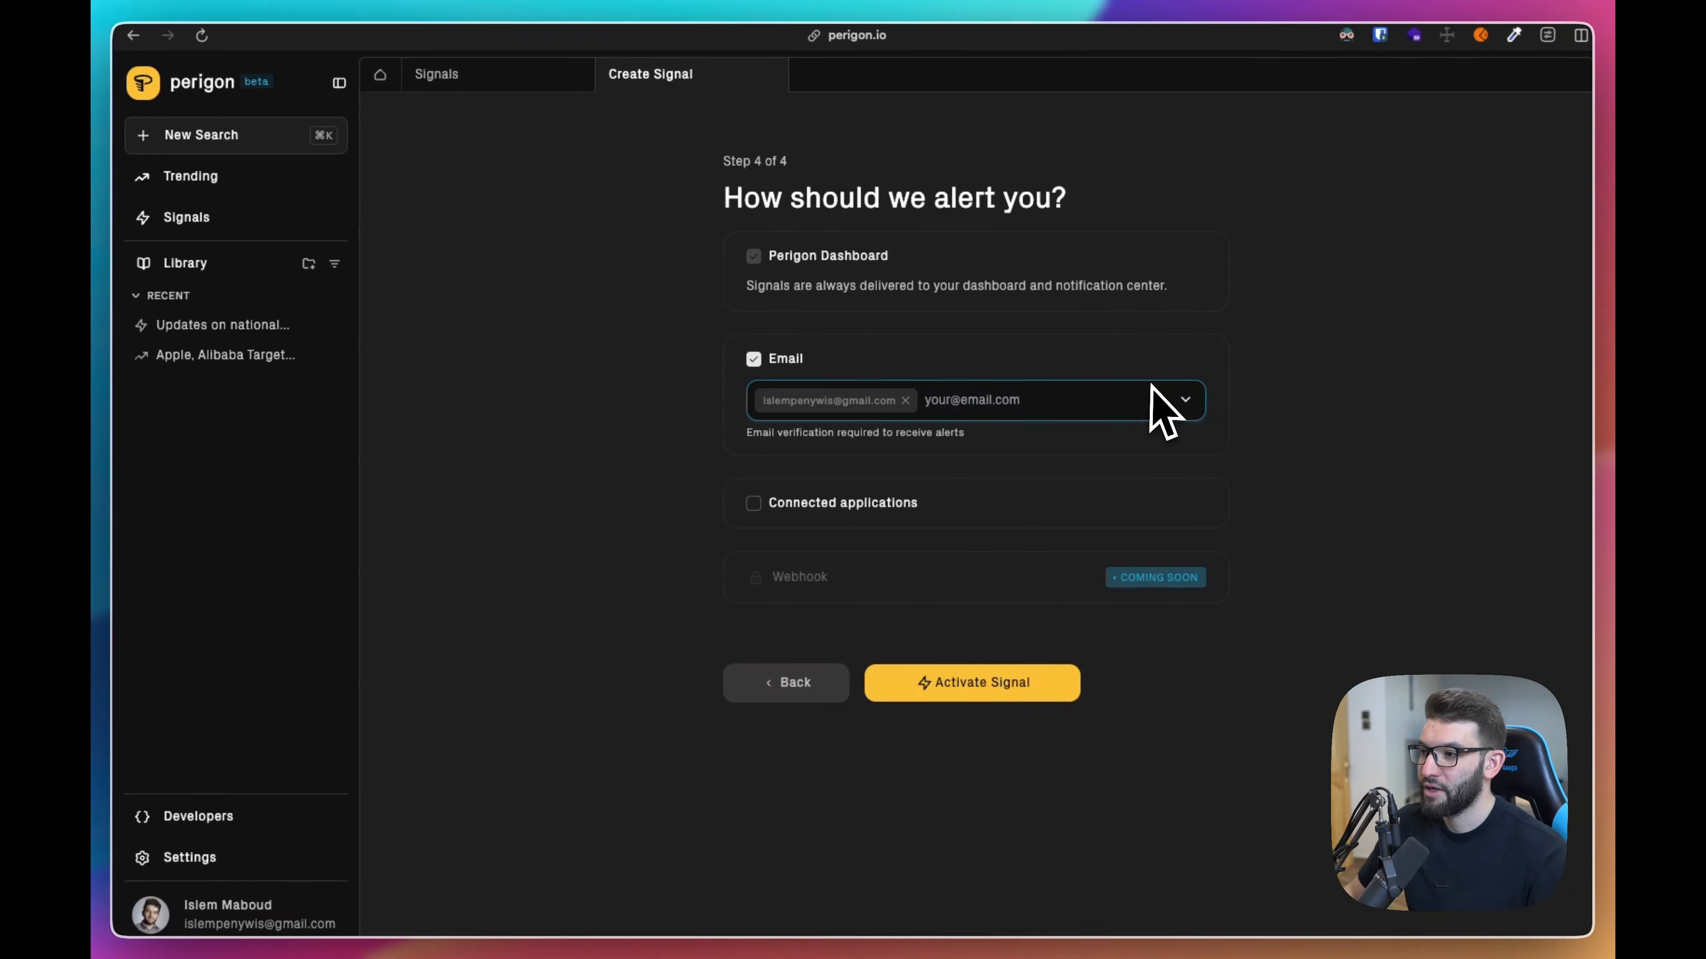
# Try enabling Slack among the connected applications, and turn connected application alerts off again.
pyautogui.click(756, 505)
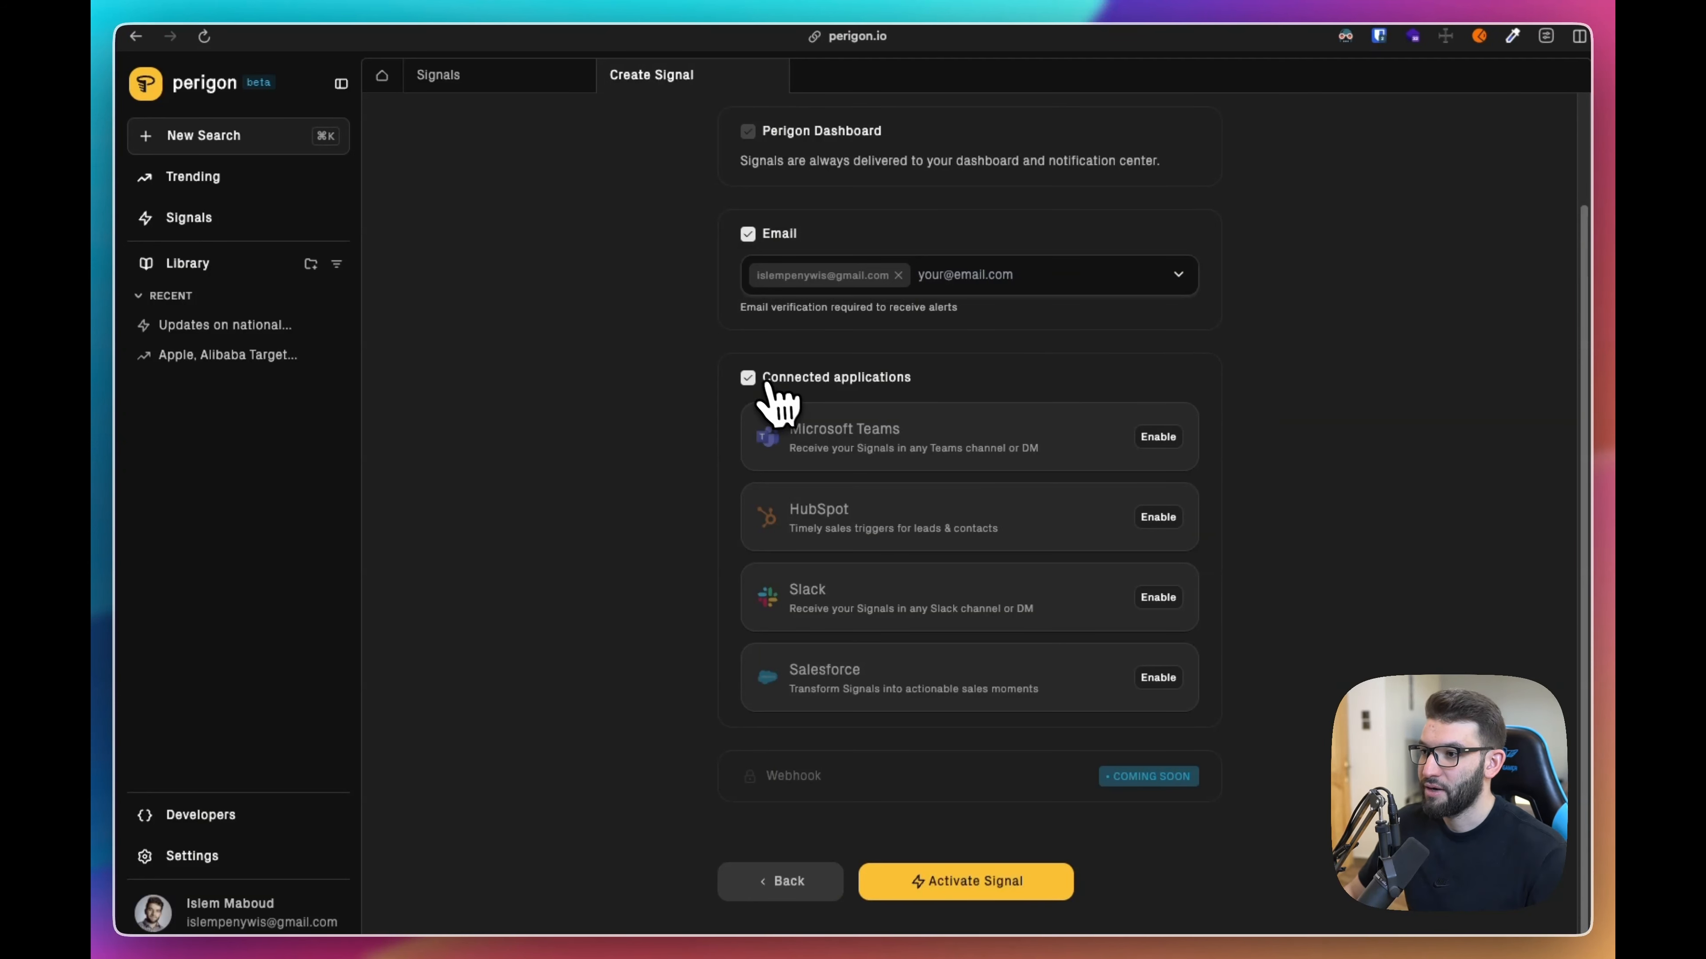
pyautogui.click(1164, 604)
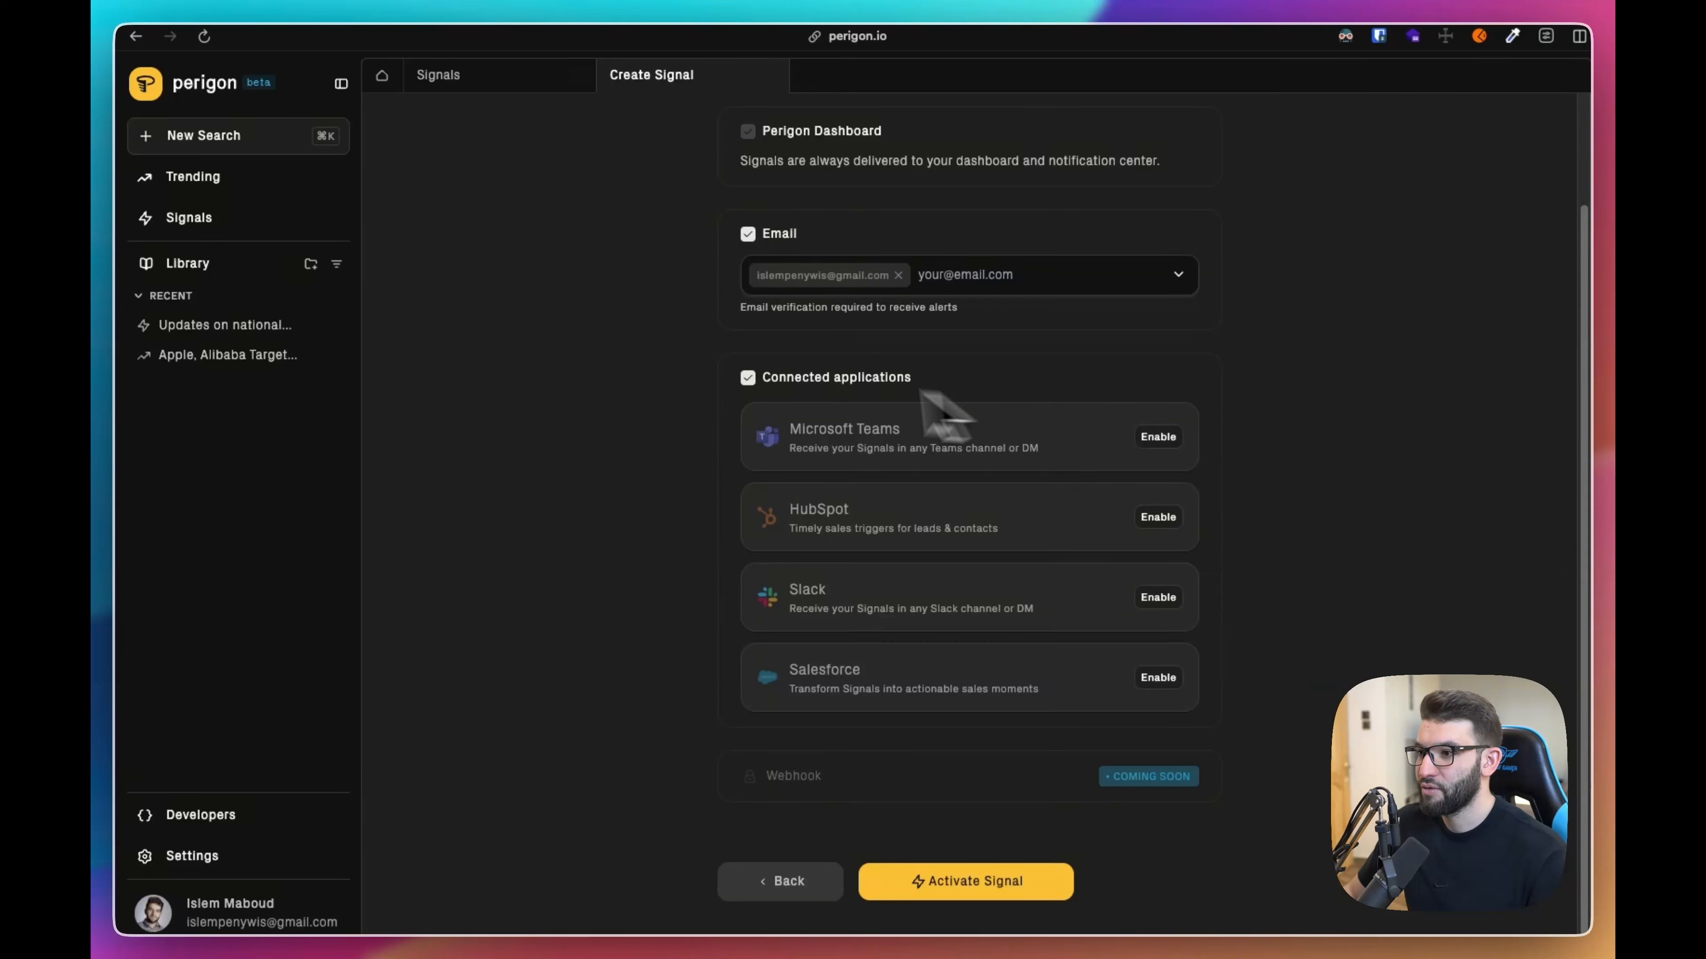
pyautogui.click(746, 378)
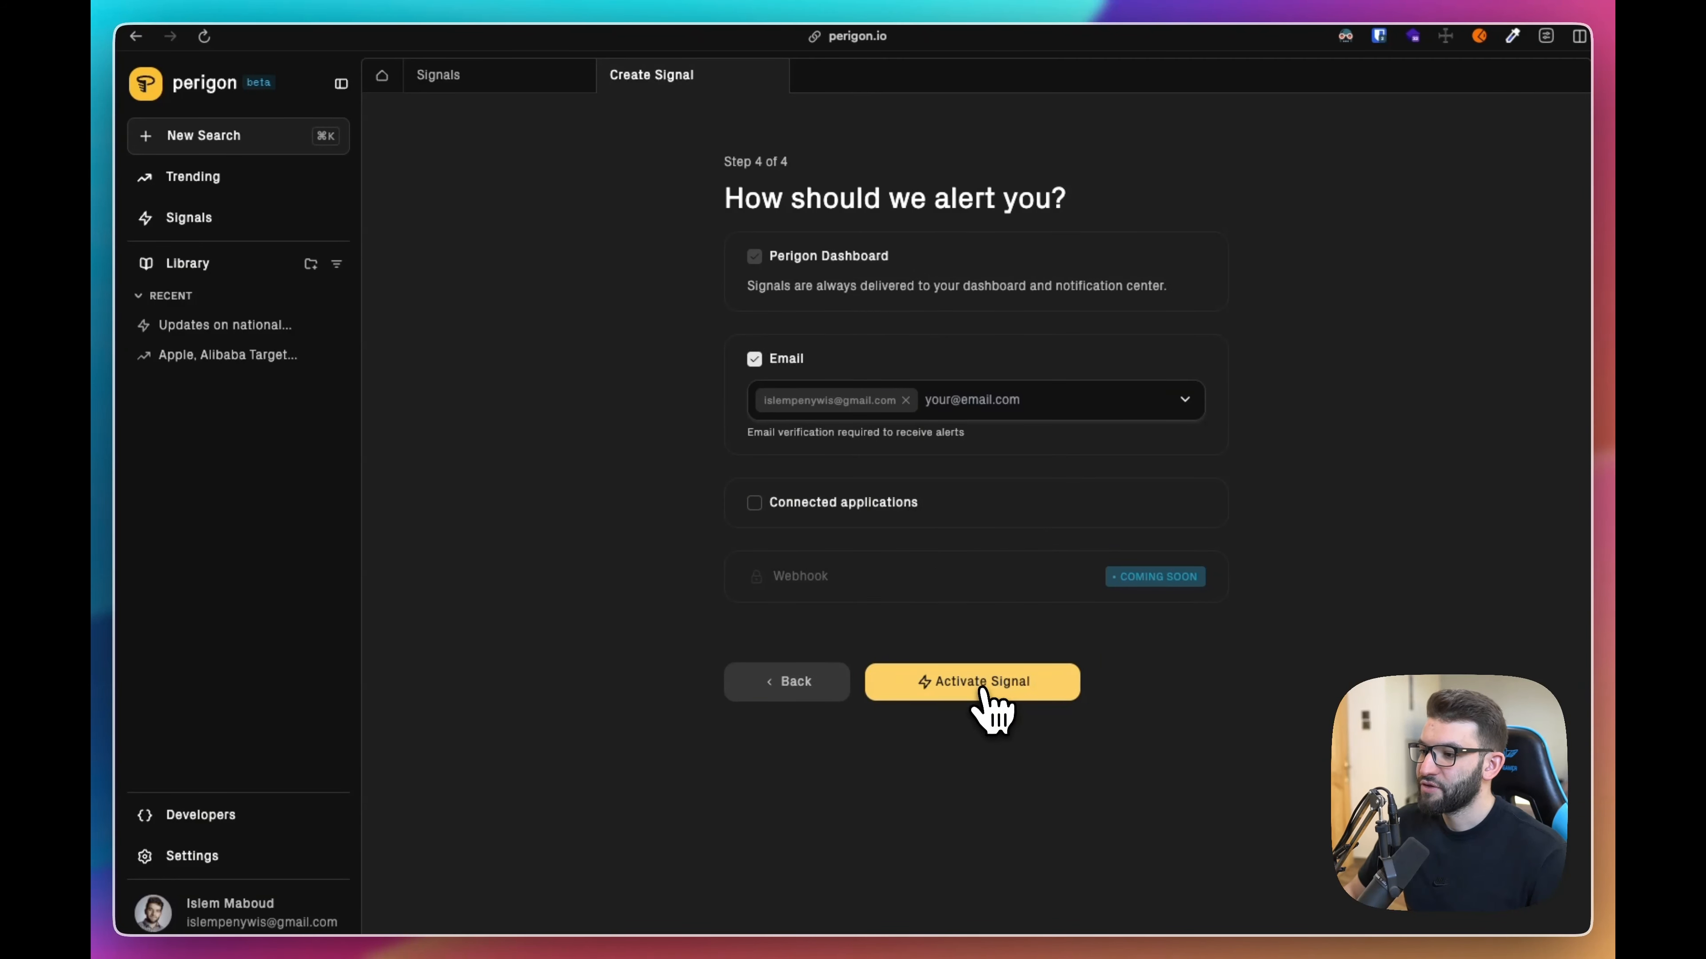
# Activate the signal and check its name in the name editor, leaving the editor without changes.
pyautogui.click(972, 688)
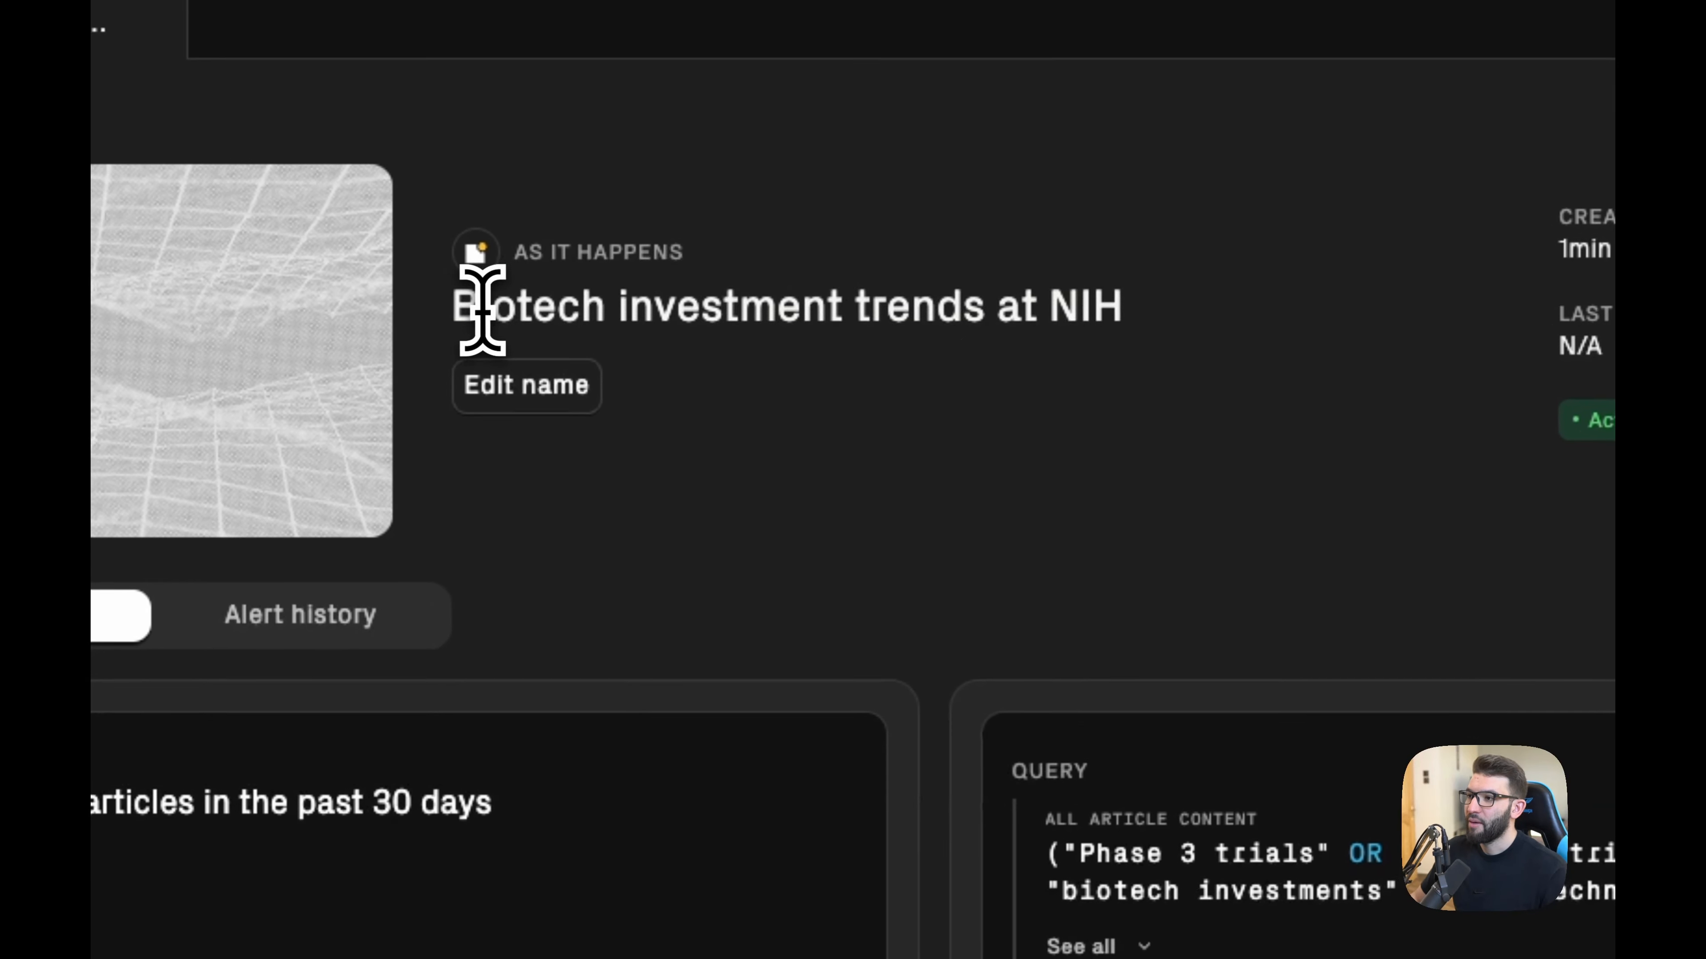
pyautogui.tripleClick(443, 333)
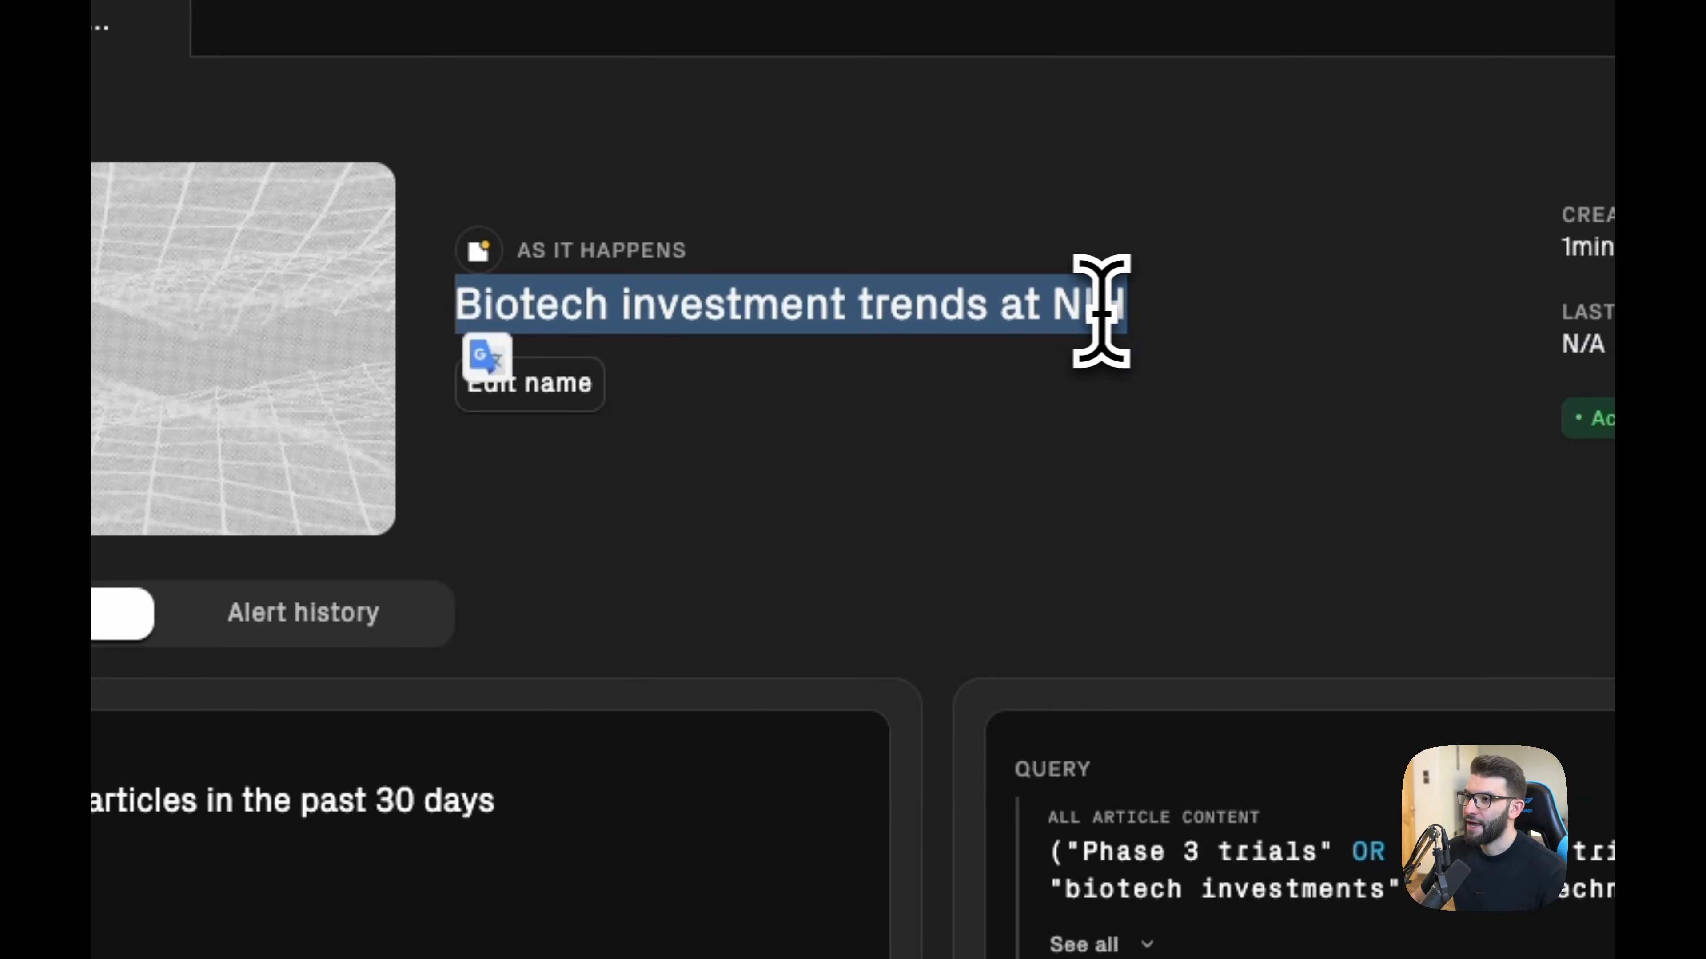
pyautogui.tripleClick(872, 290)
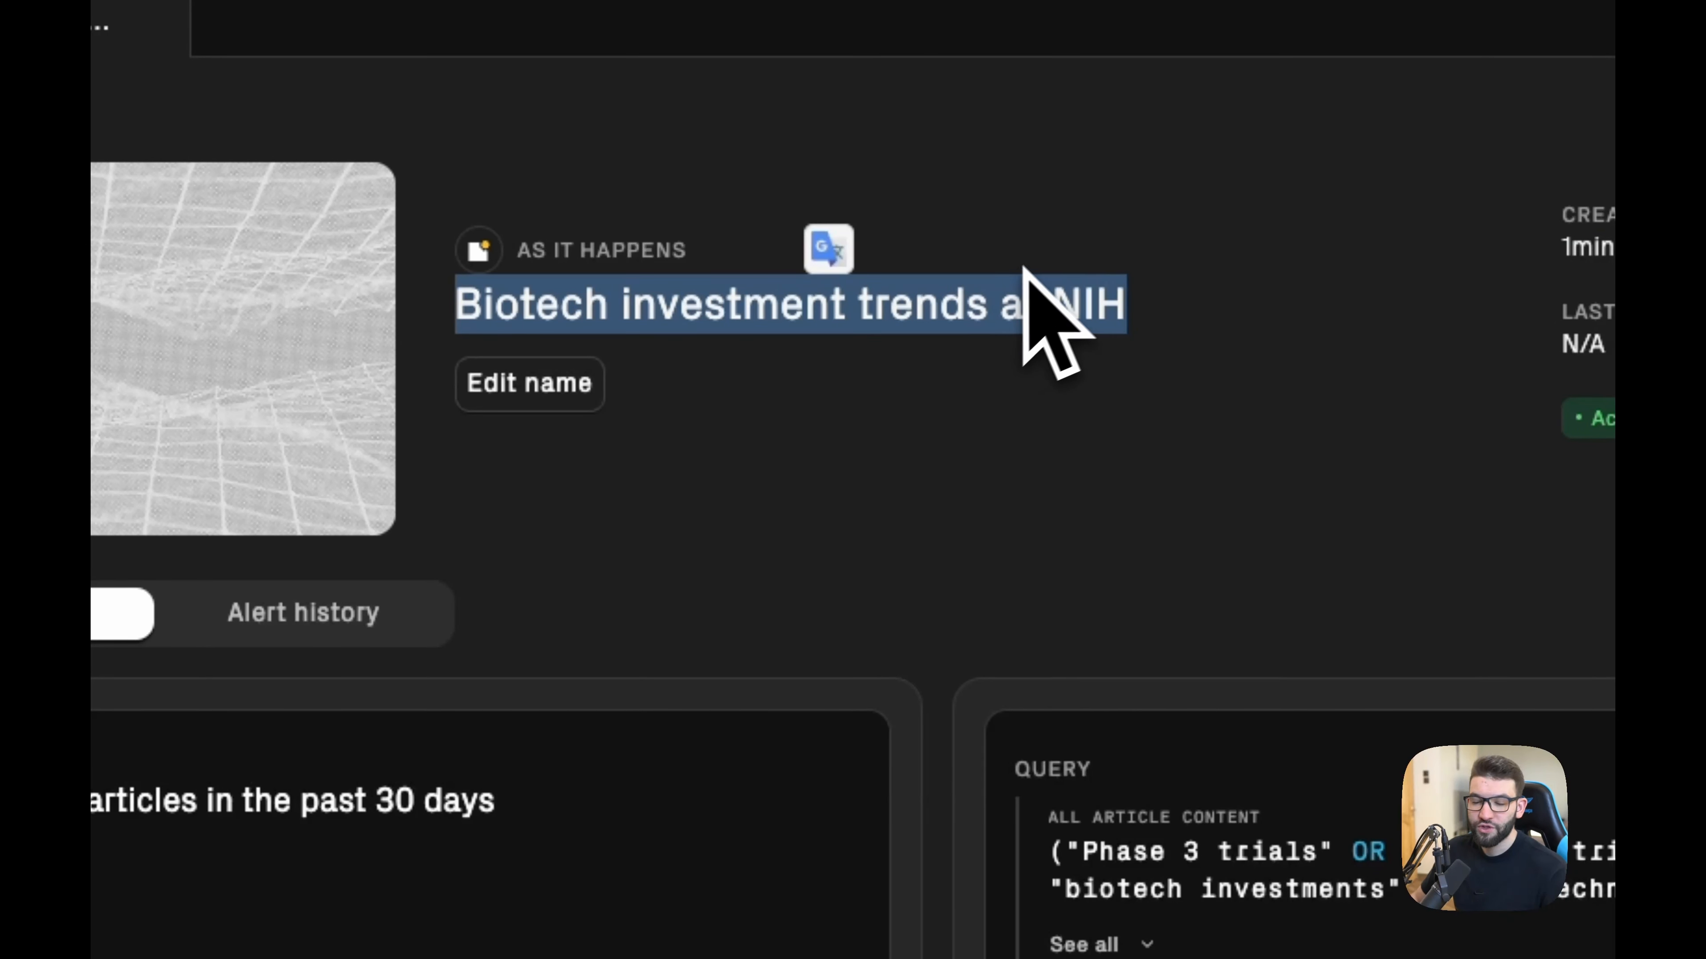
pyautogui.click(998, 288)
pyautogui.click(578, 422)
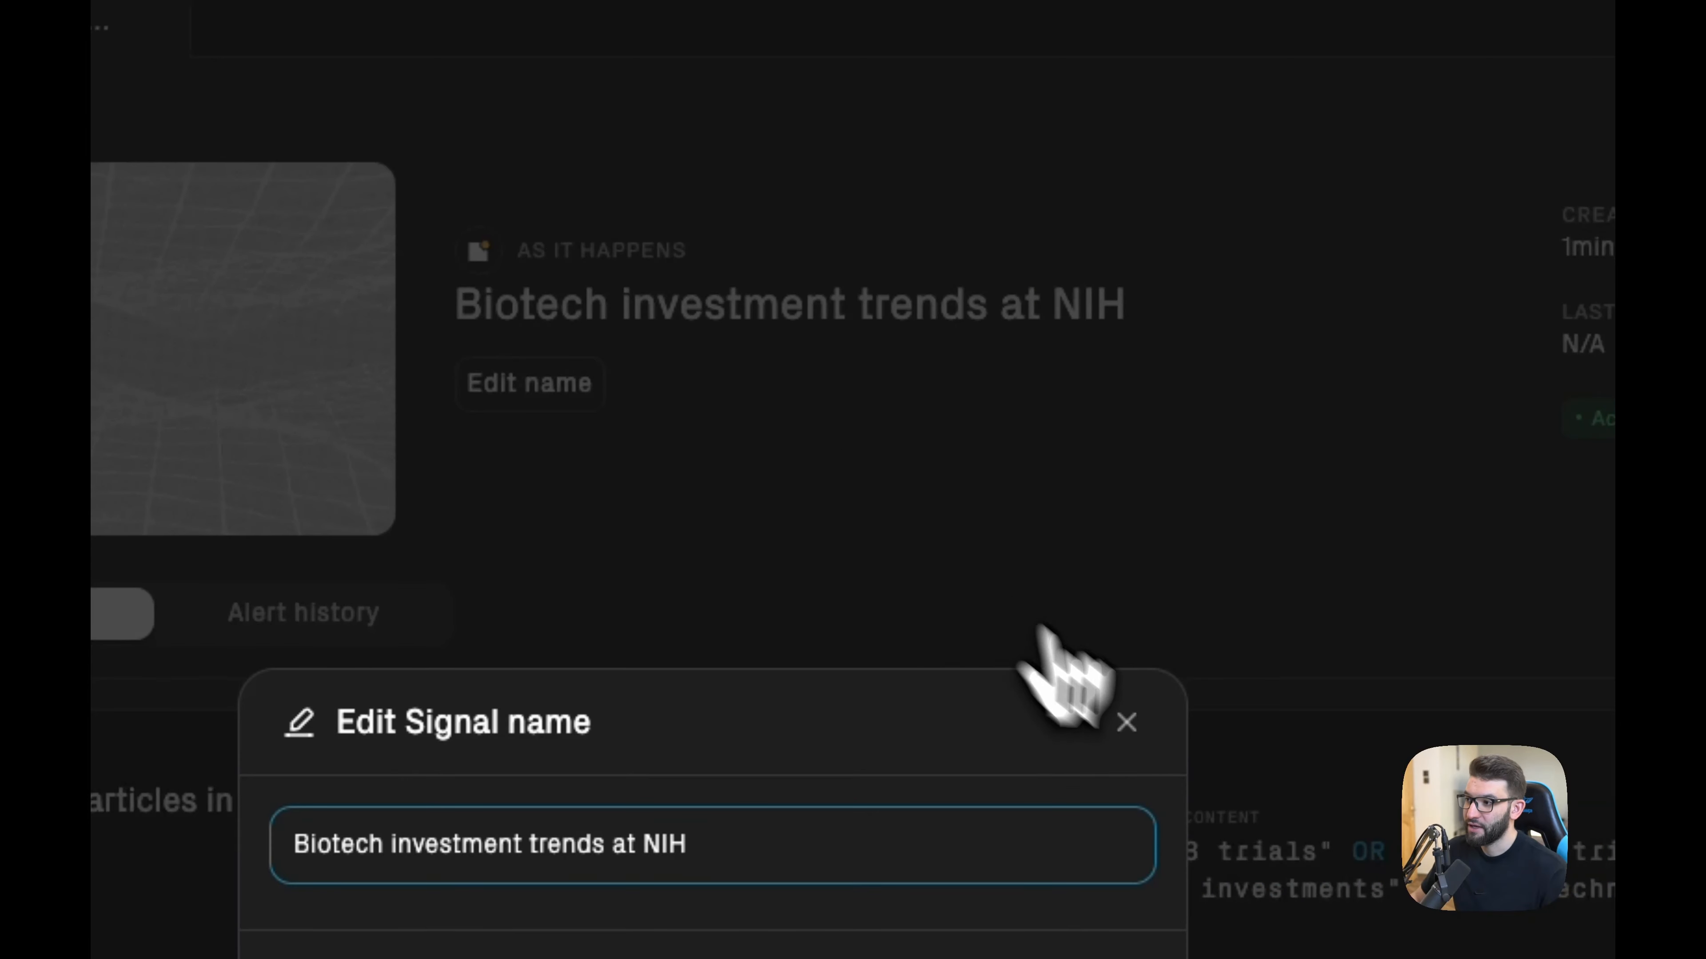
pyautogui.click(1123, 720)
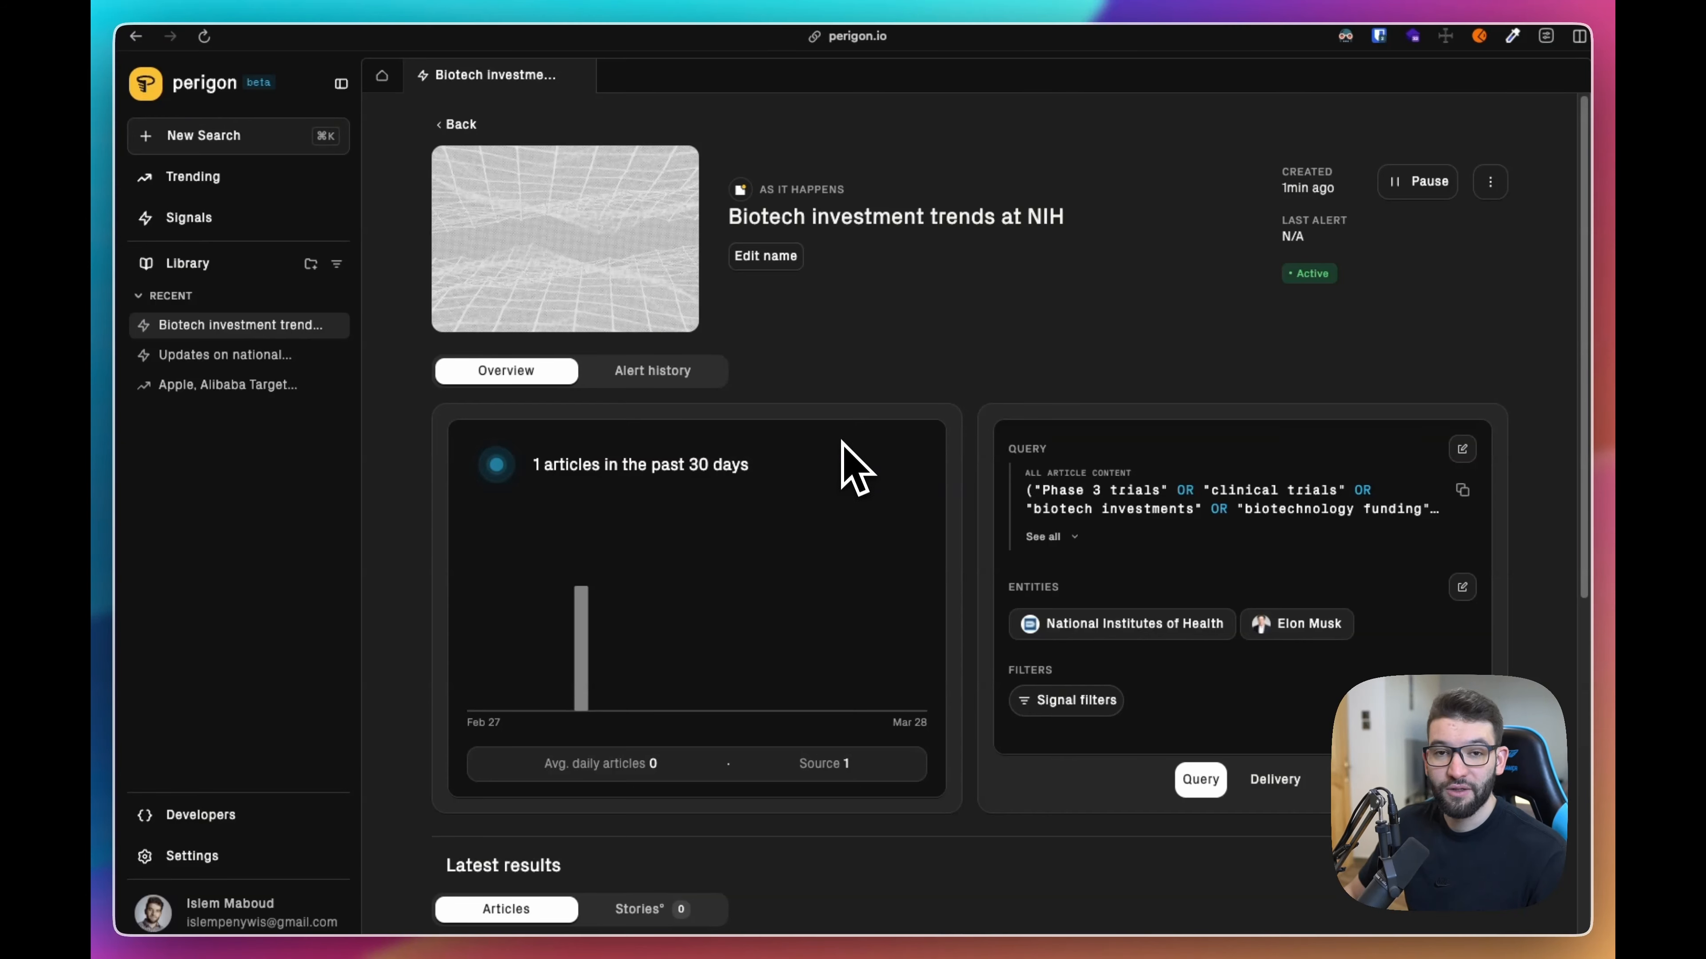
# Look through the signal's latest results under Stories and Articles, and read the Daily Kos article's preview and AI summary.
pyautogui.scroll(-8, 848, 435)
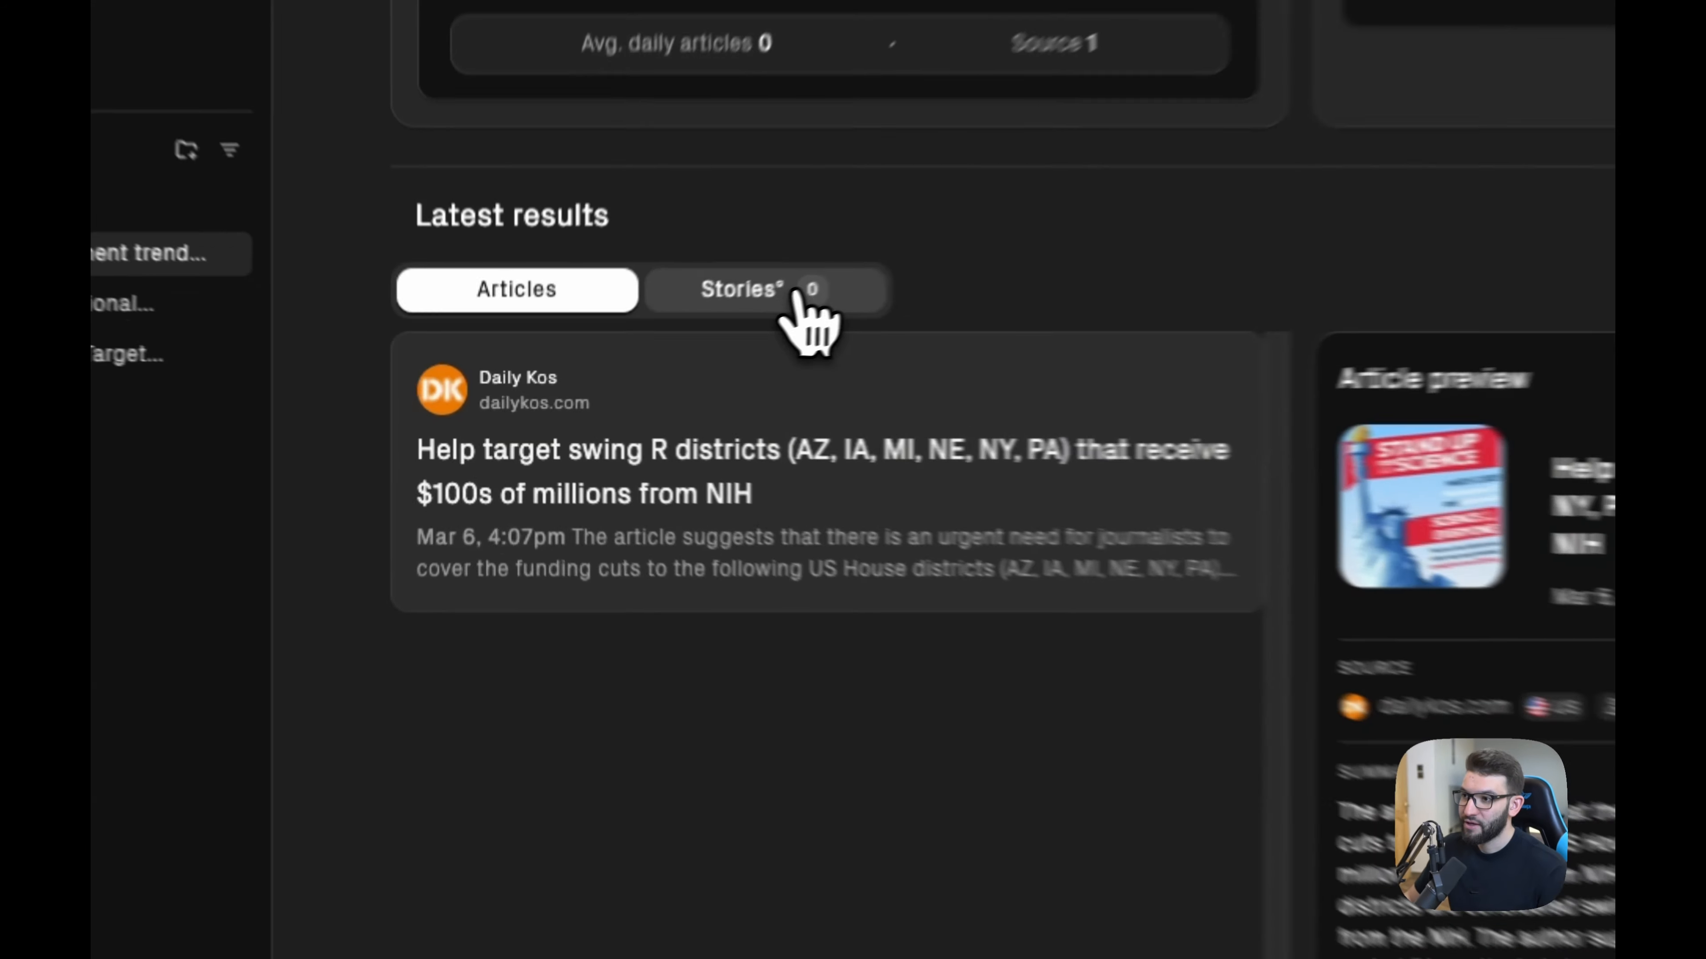
pyautogui.click(665, 346)
pyautogui.click(544, 348)
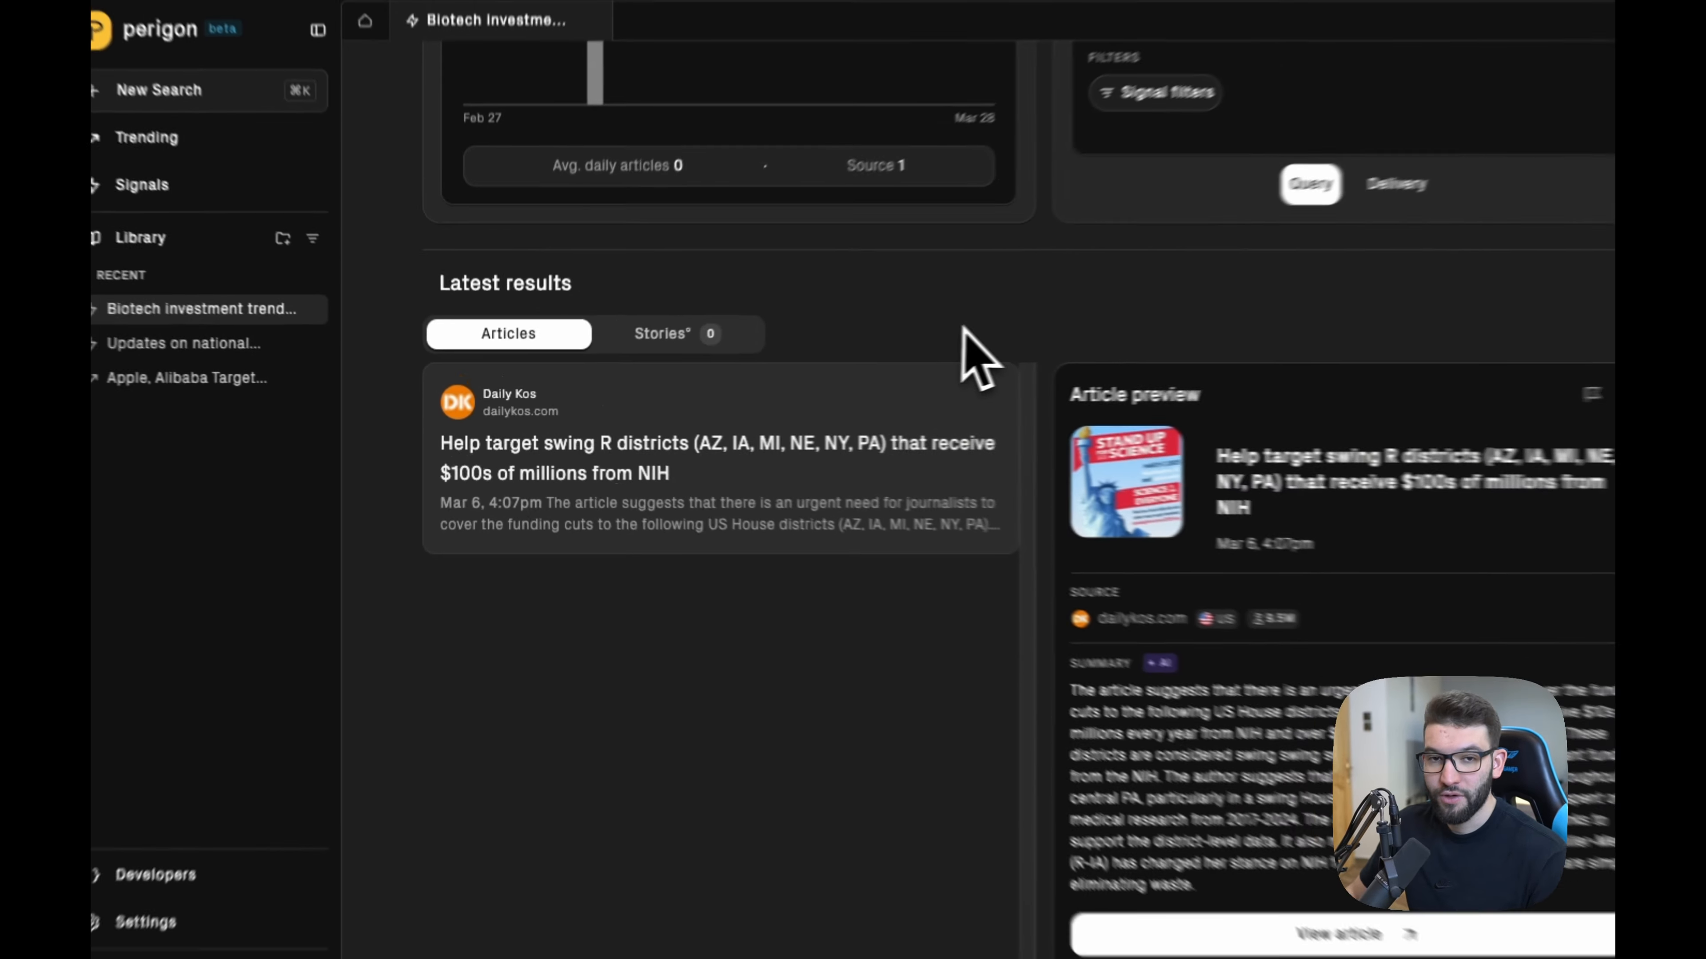
pyautogui.scroll(2, 1142, 339)
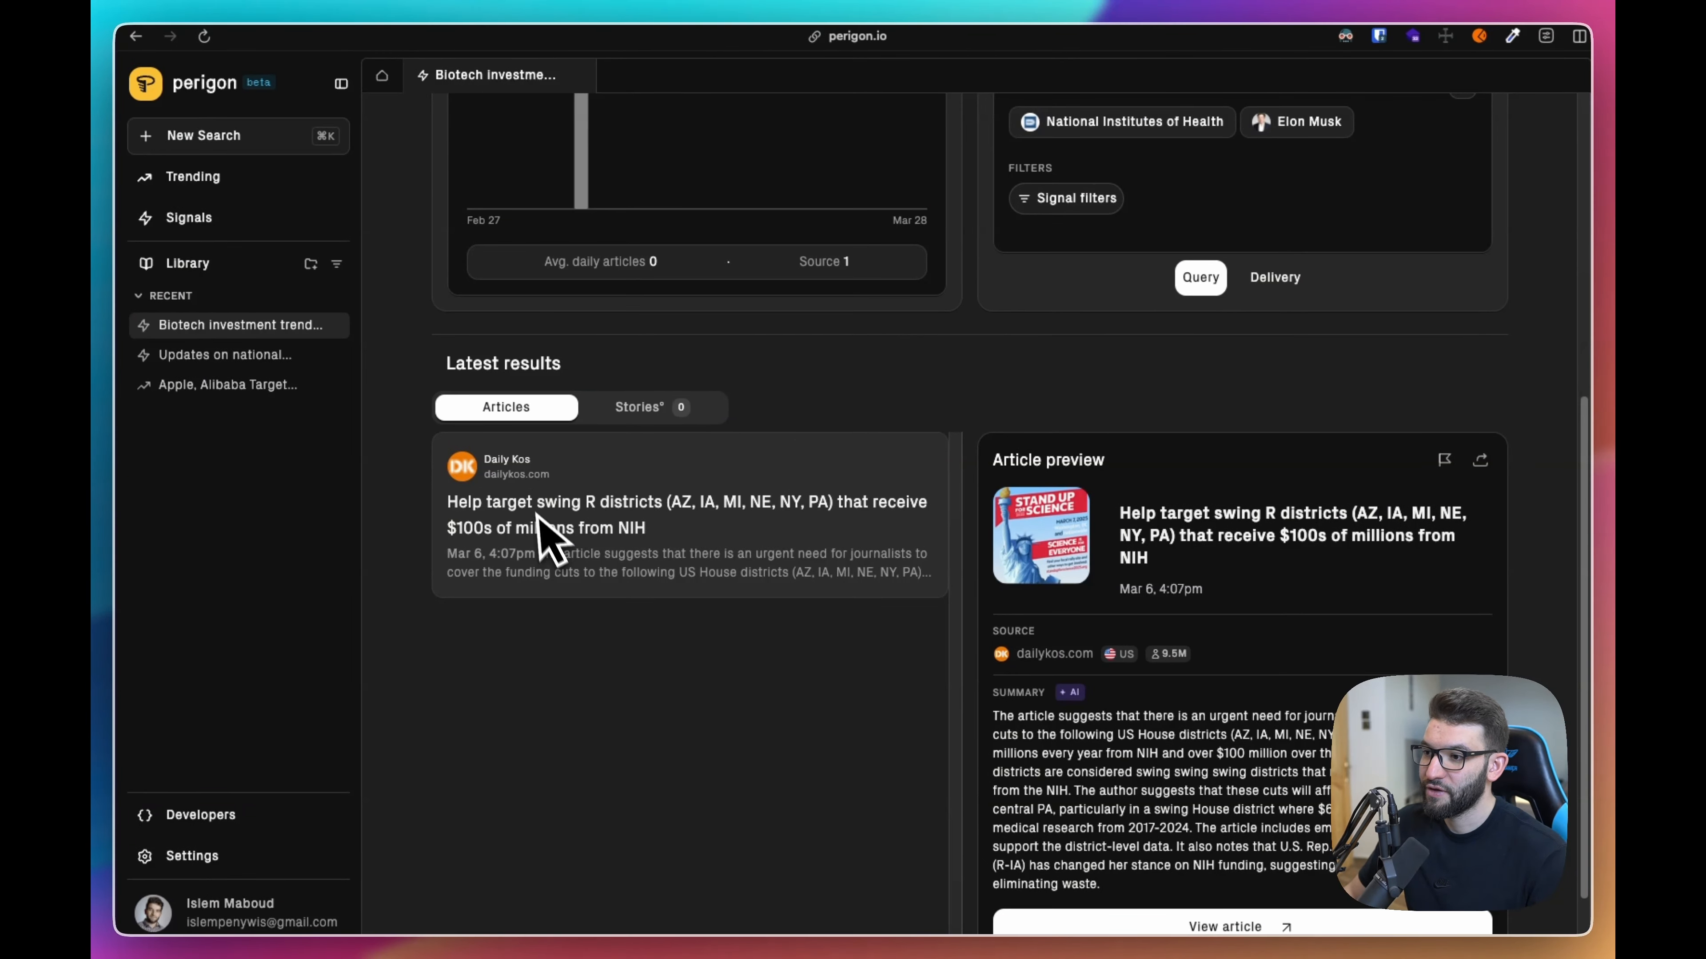
pyautogui.tripleClick(537, 517)
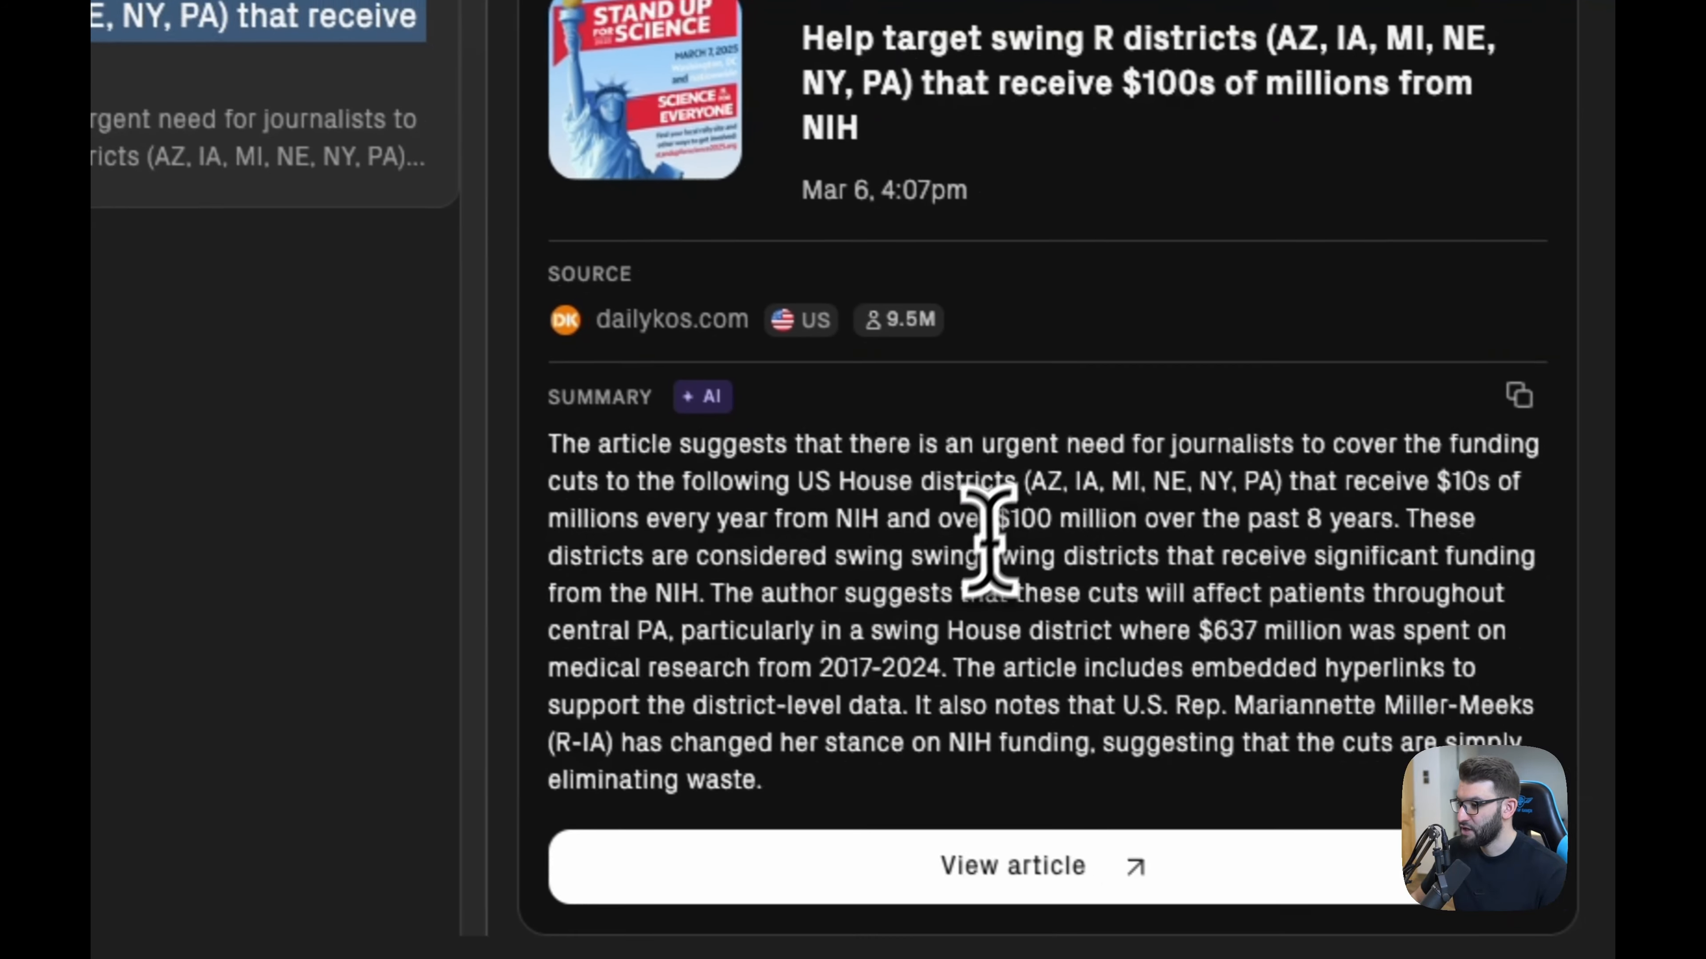
pyautogui.moveTo(982, 925); pyautogui.dragTo(681, 551)
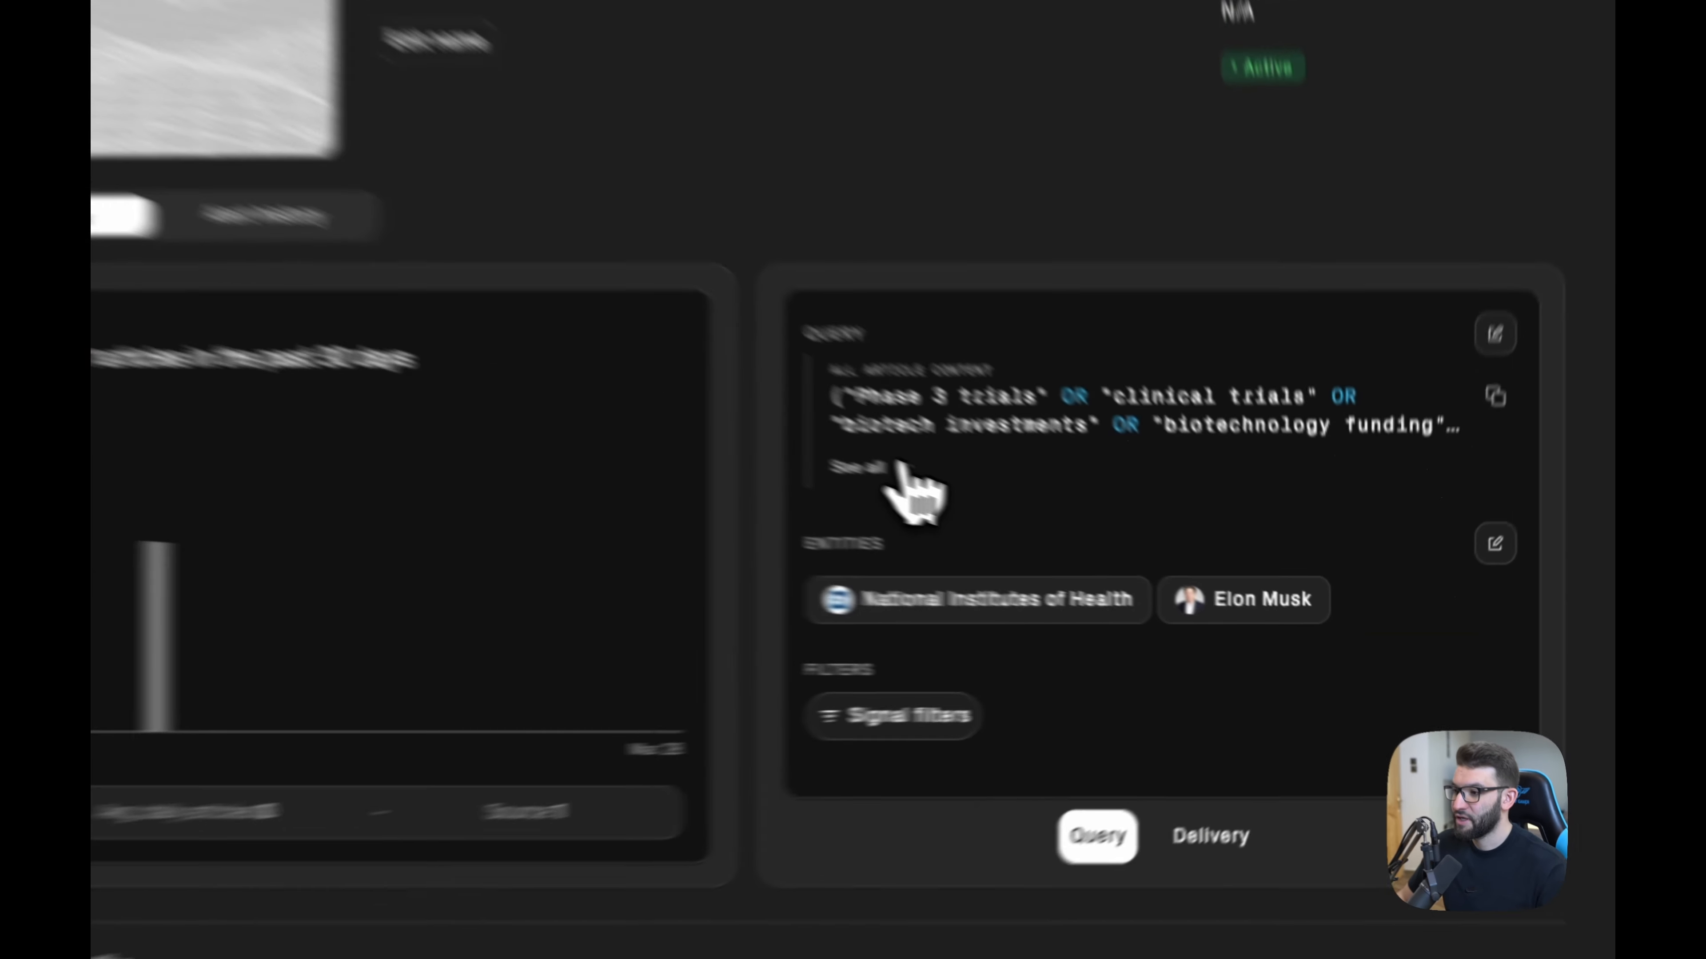
# Review the signal's full query, its signal filters, its delivery settings and its additional options.
pyautogui.click(1049, 536)
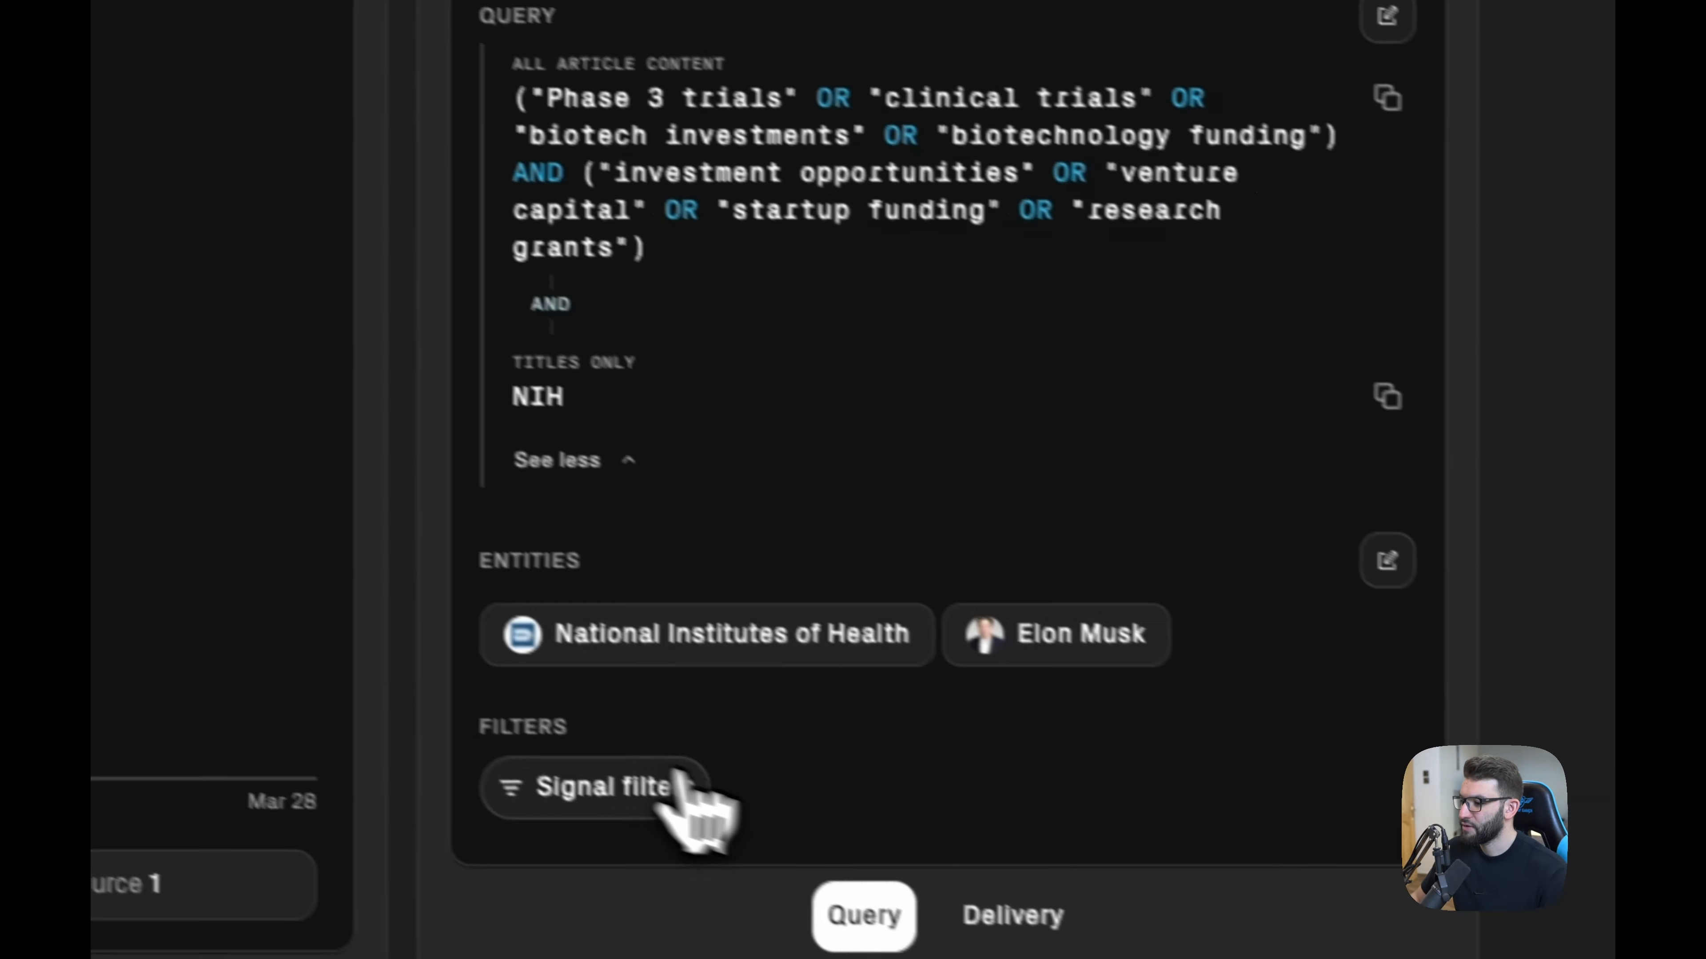
pyautogui.click(686, 801)
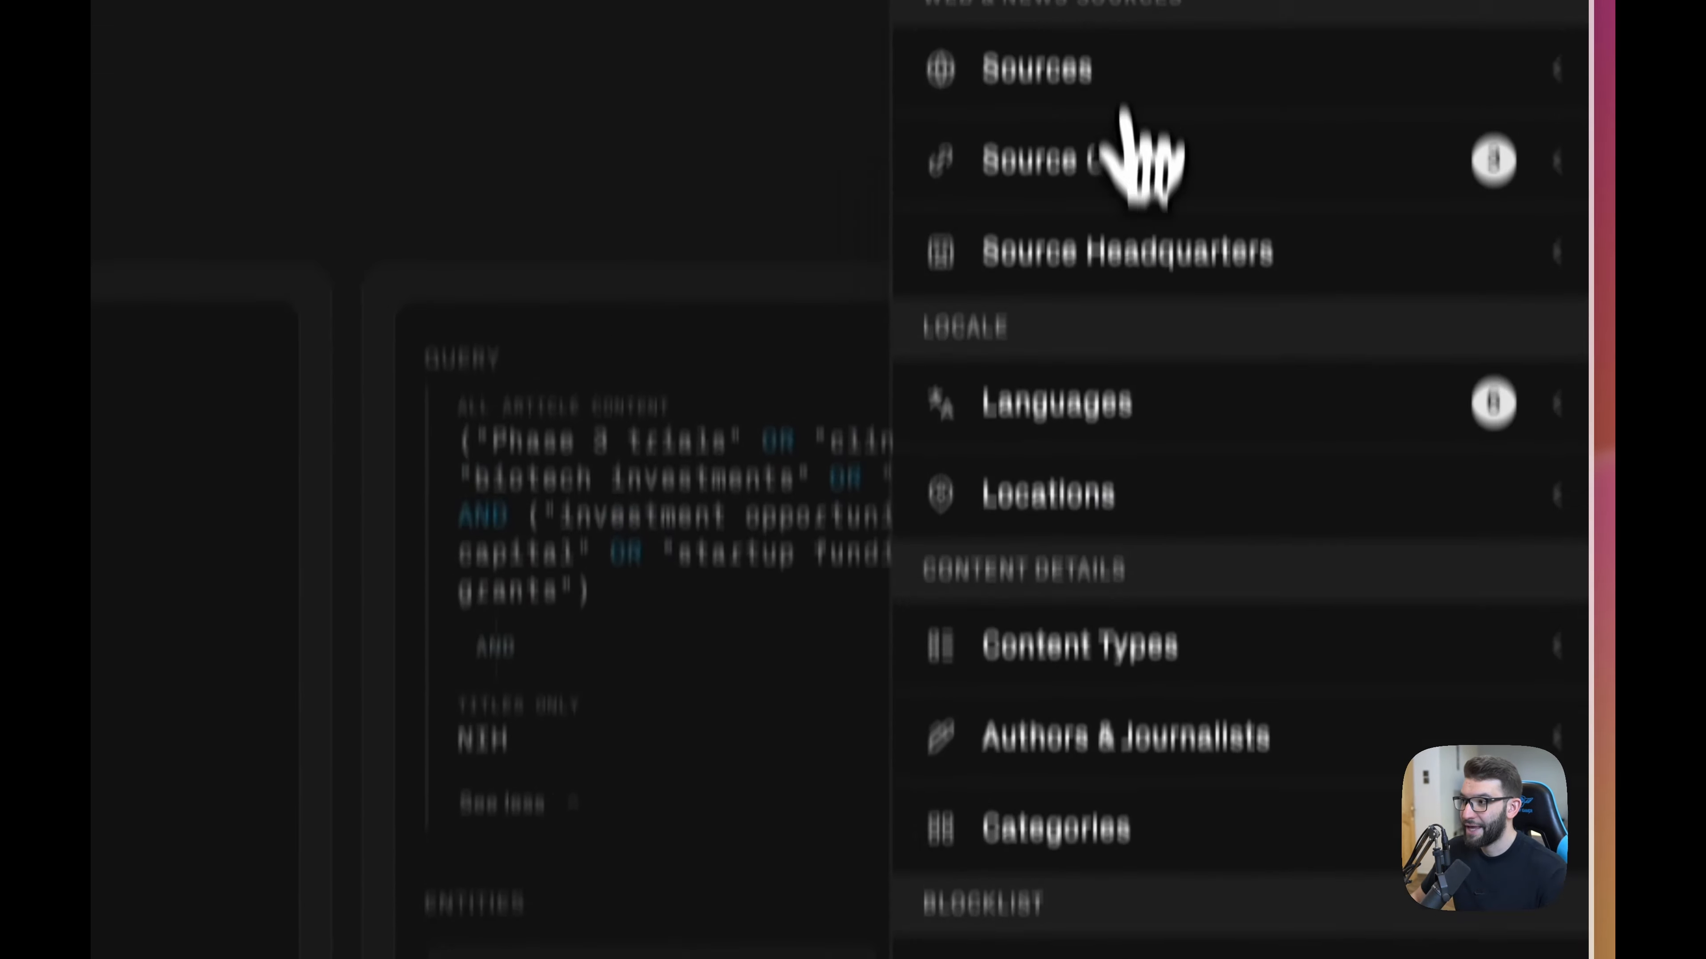
pyautogui.click(631, 242)
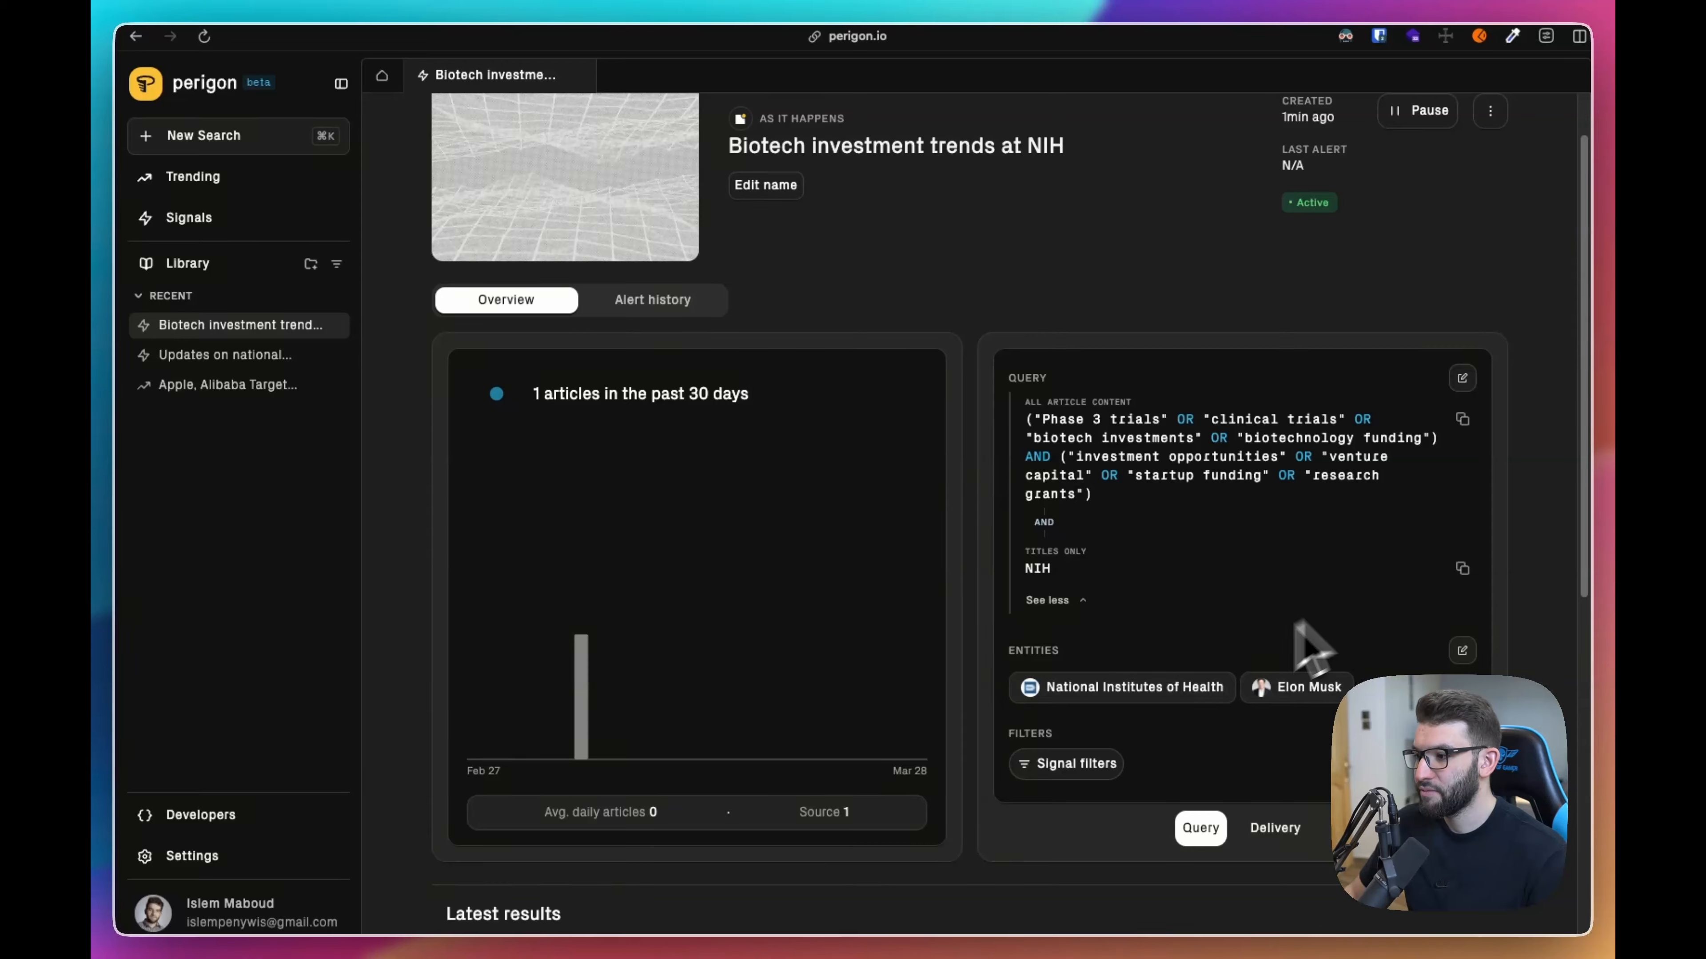
pyautogui.click(1275, 828)
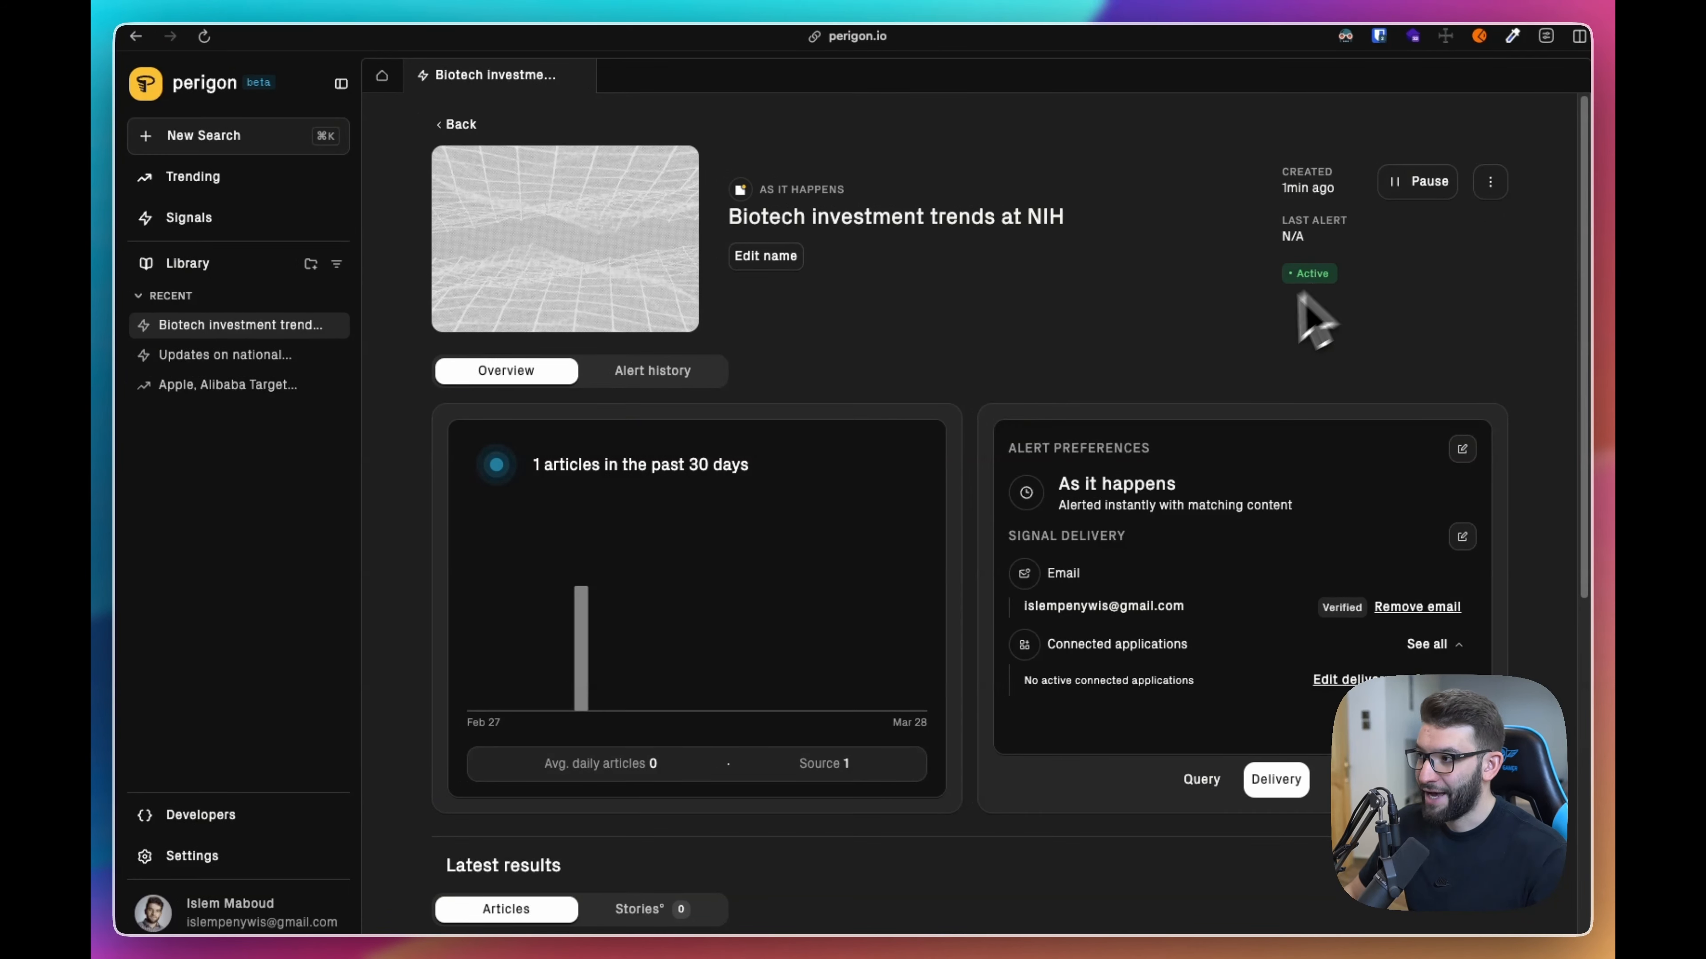
pyautogui.click(1490, 182)
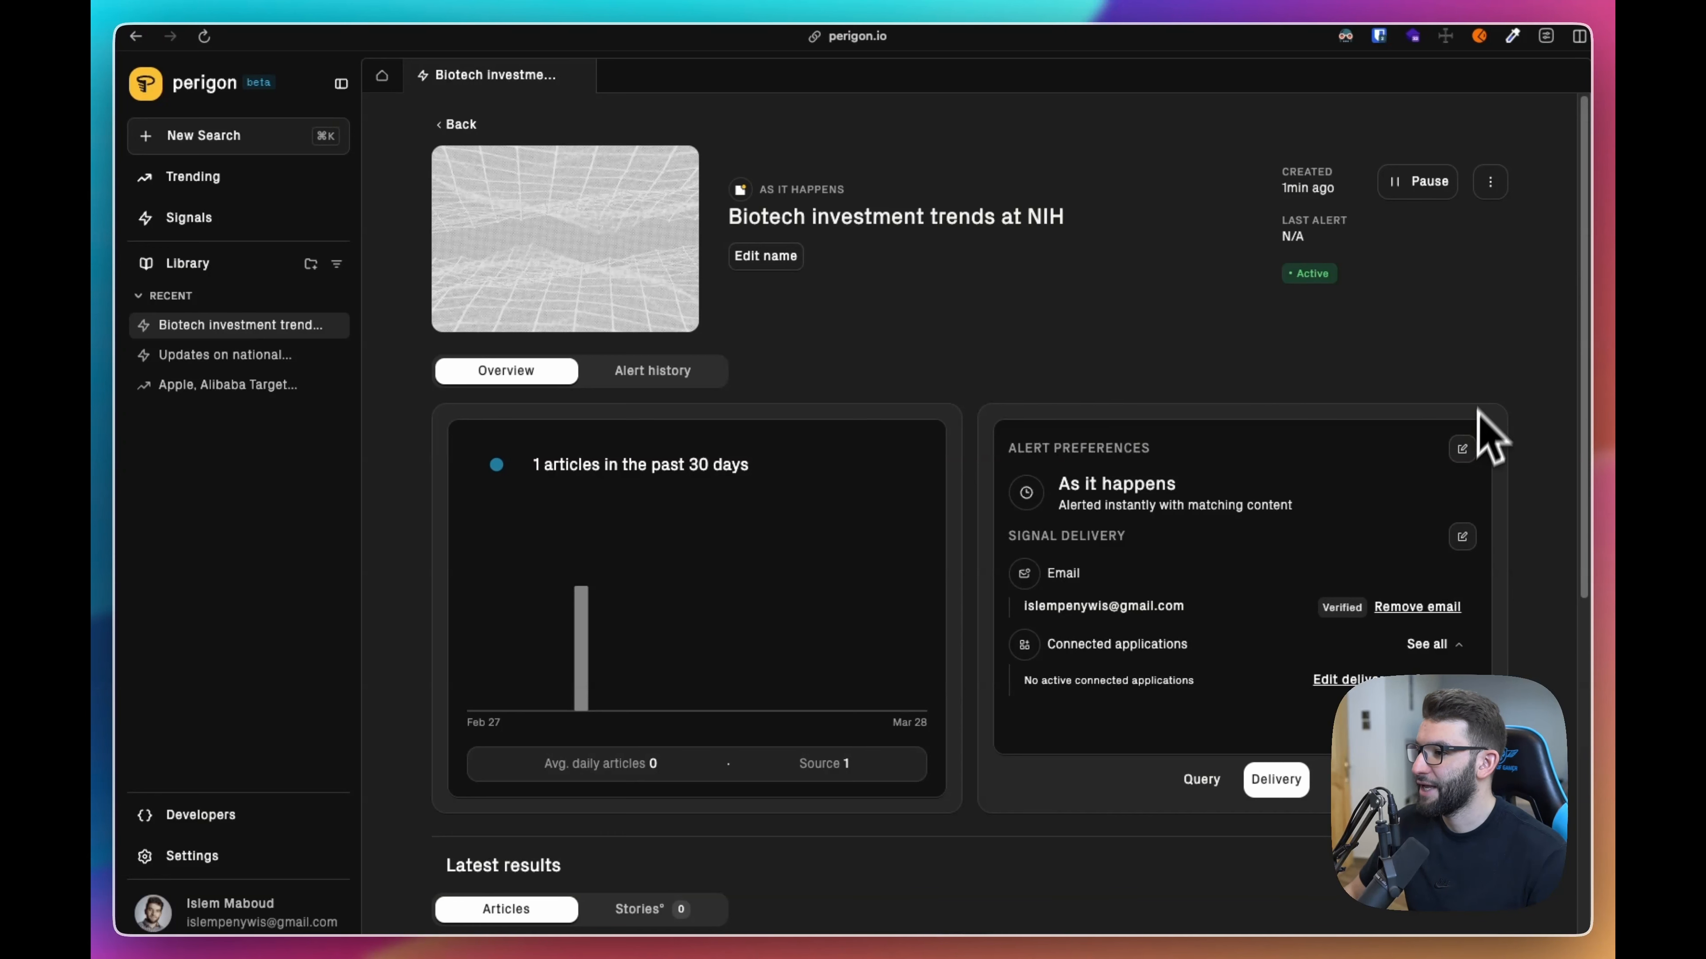
# Reopen the signal for editing from its alert preferences, go back to the keywords and filters step, and save and exit.
pyautogui.click(1463, 449)
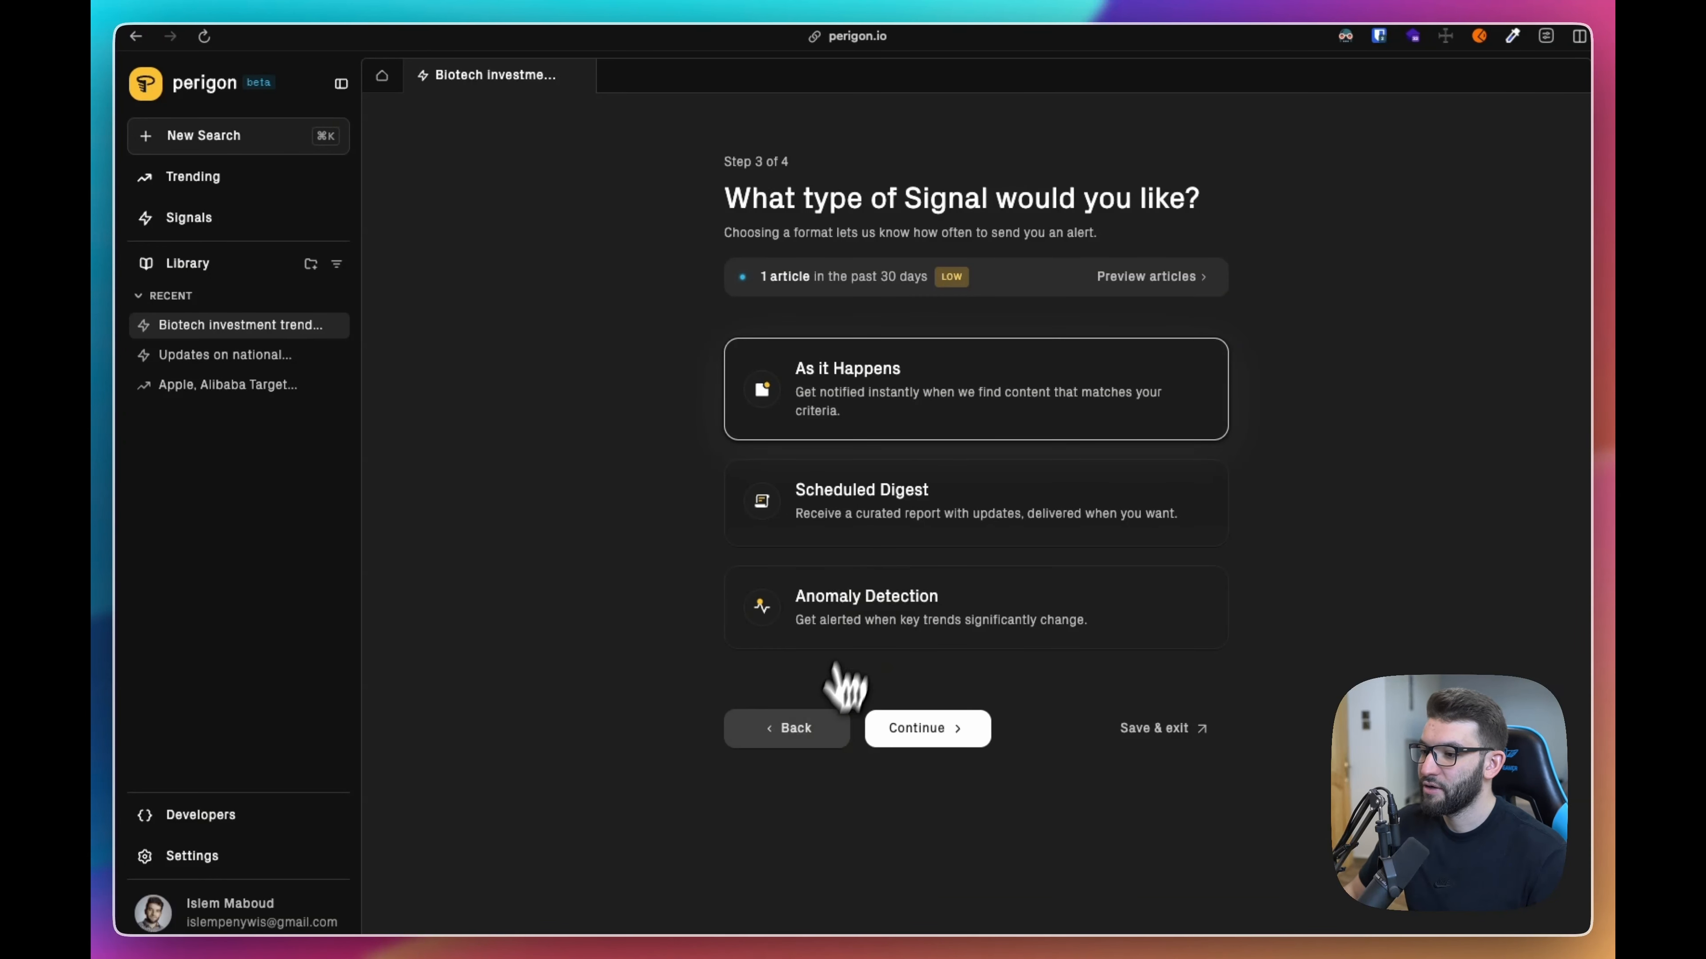
pyautogui.click(810, 727)
pyautogui.scroll(-3, 693, 393)
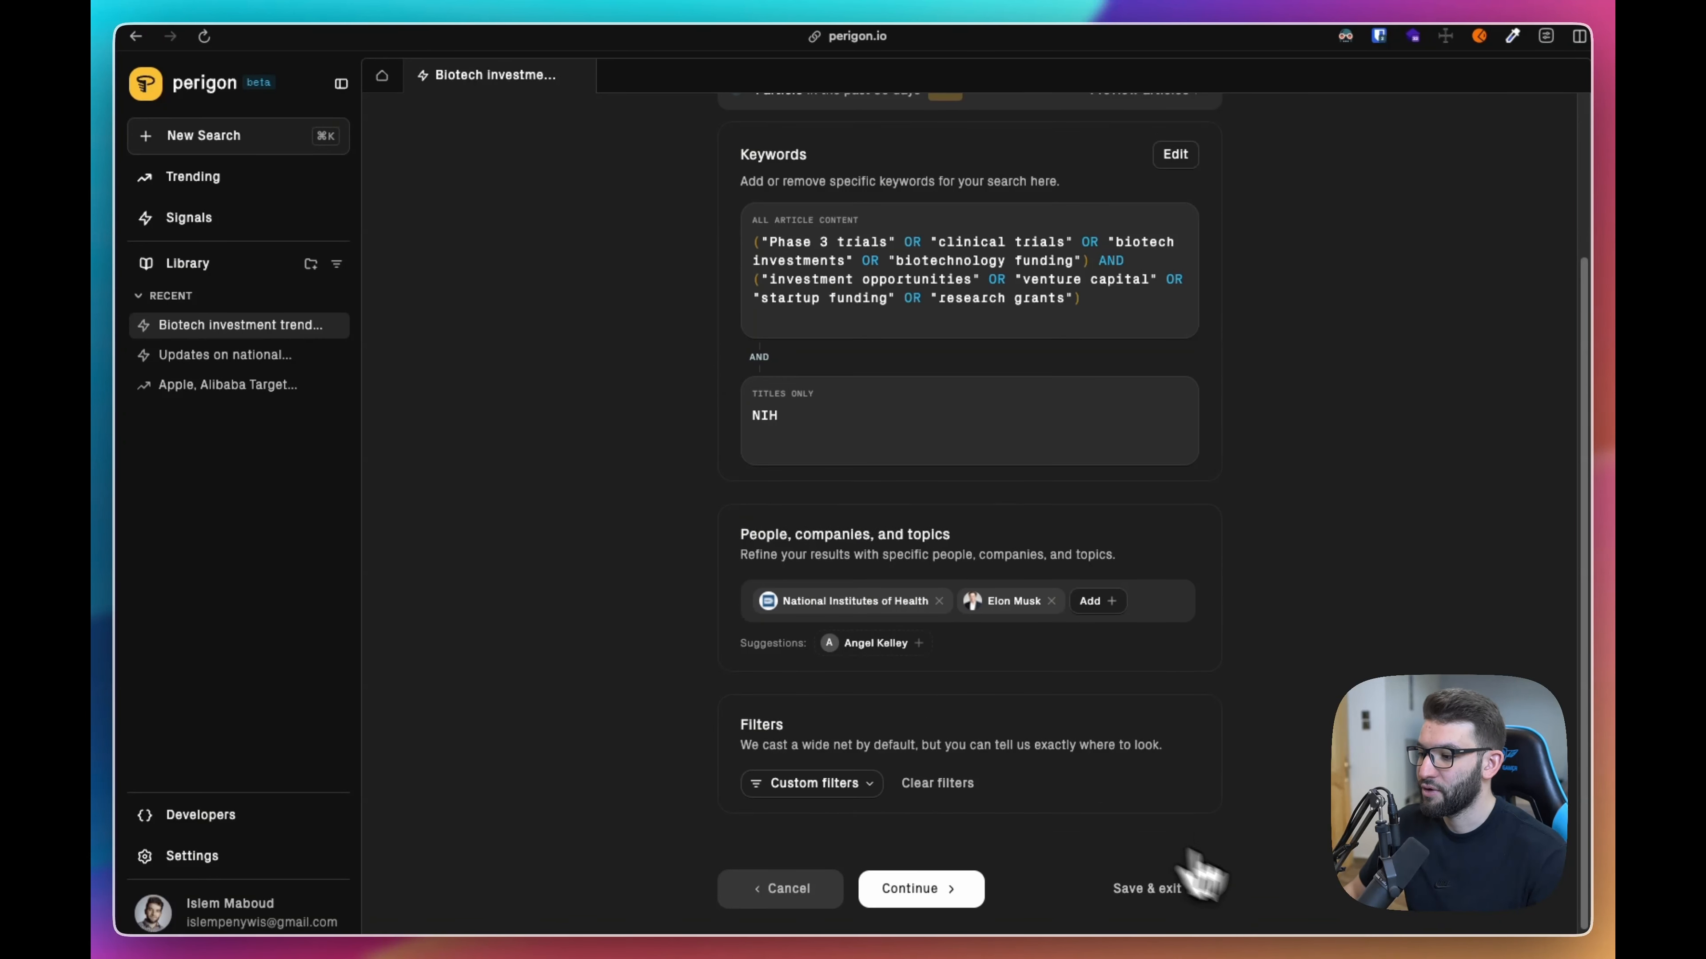
pyautogui.click(1150, 889)
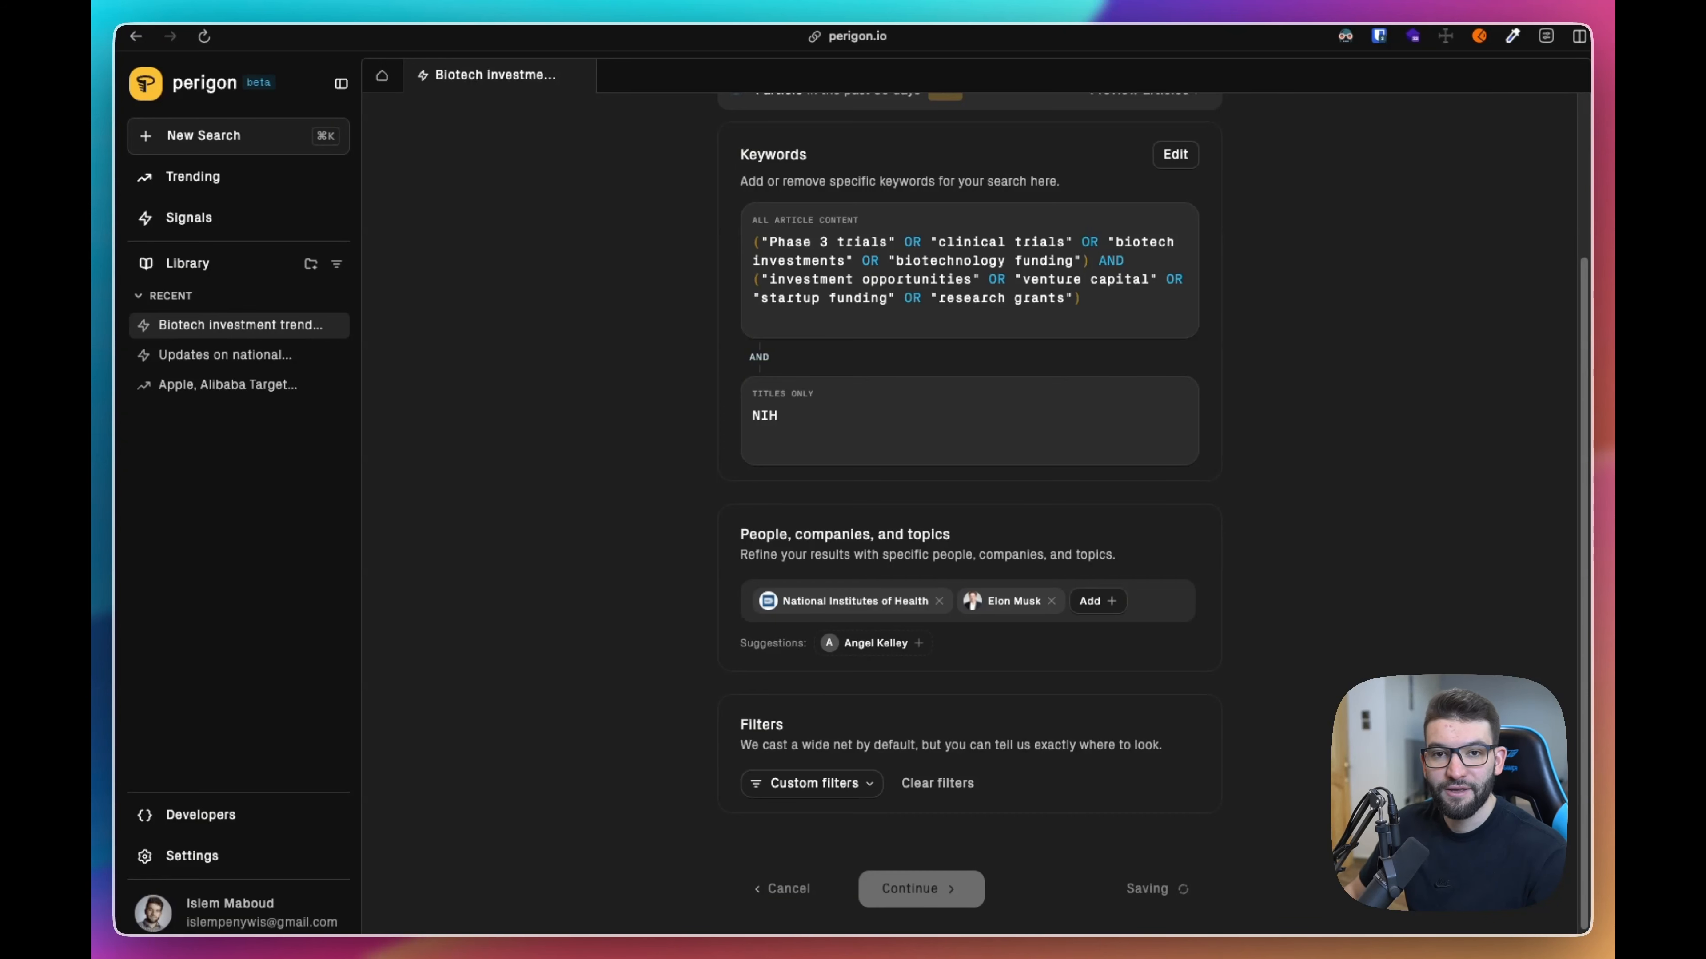
pyautogui.scroll(3, 914, 457)
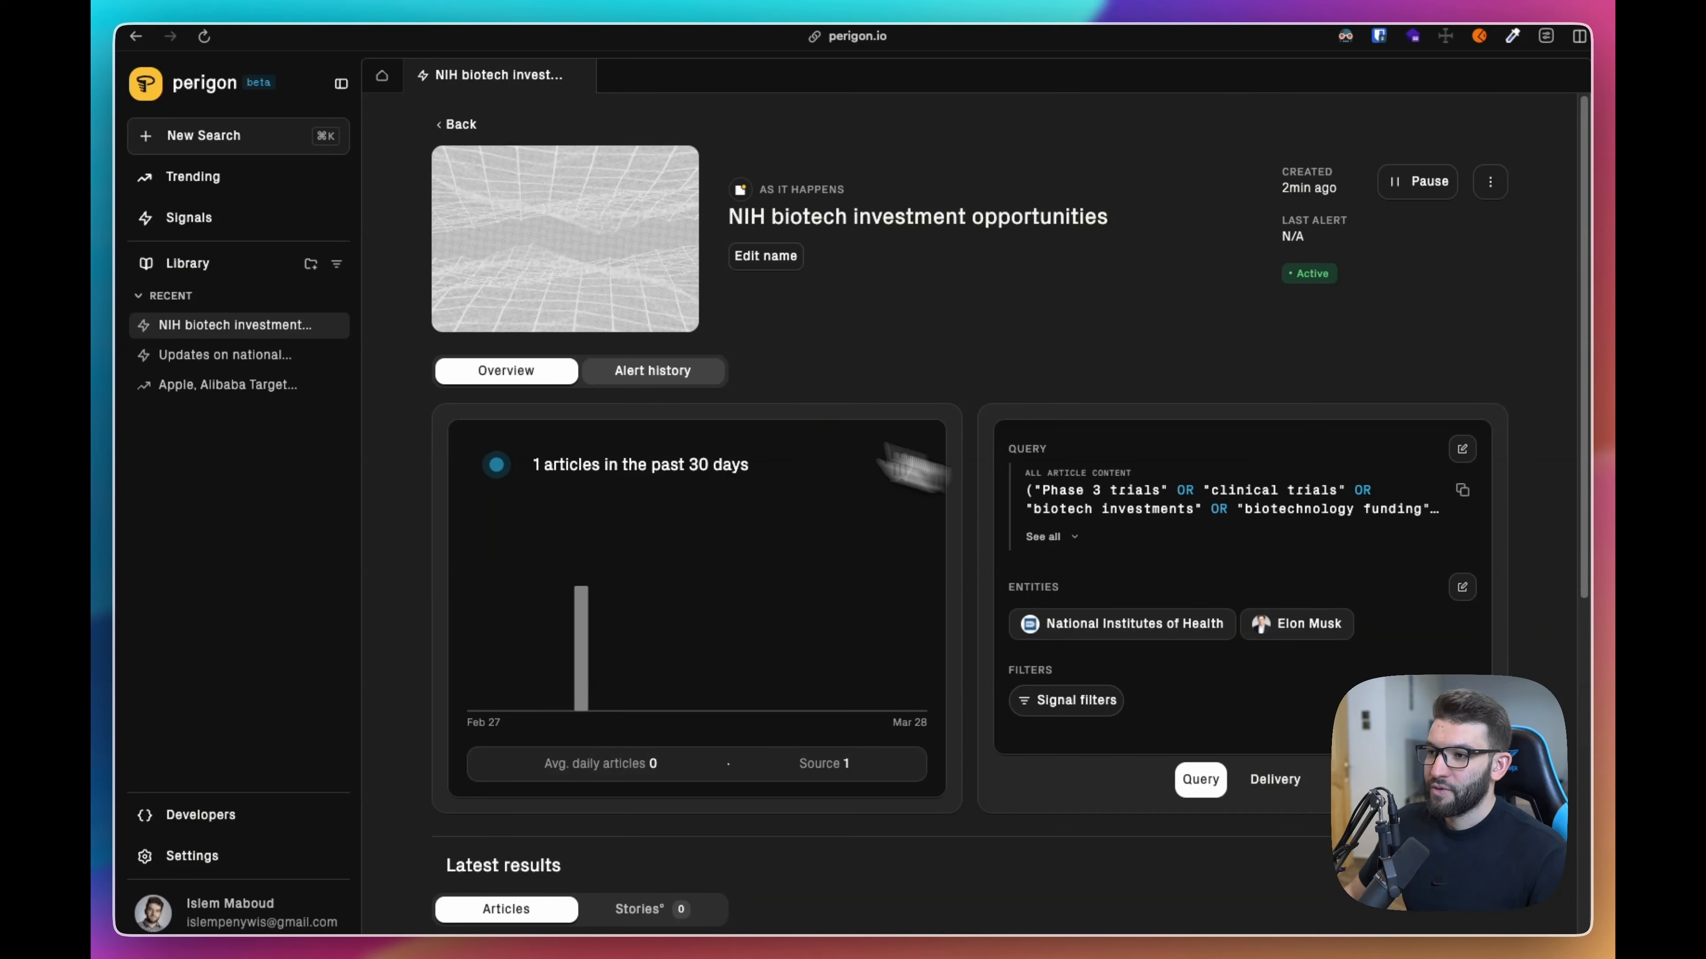
# Check the signal's alert history, and switch to Gmail to read the story summaries in the 03/28 Perigon tariff digest email.
pyautogui.click(661, 372)
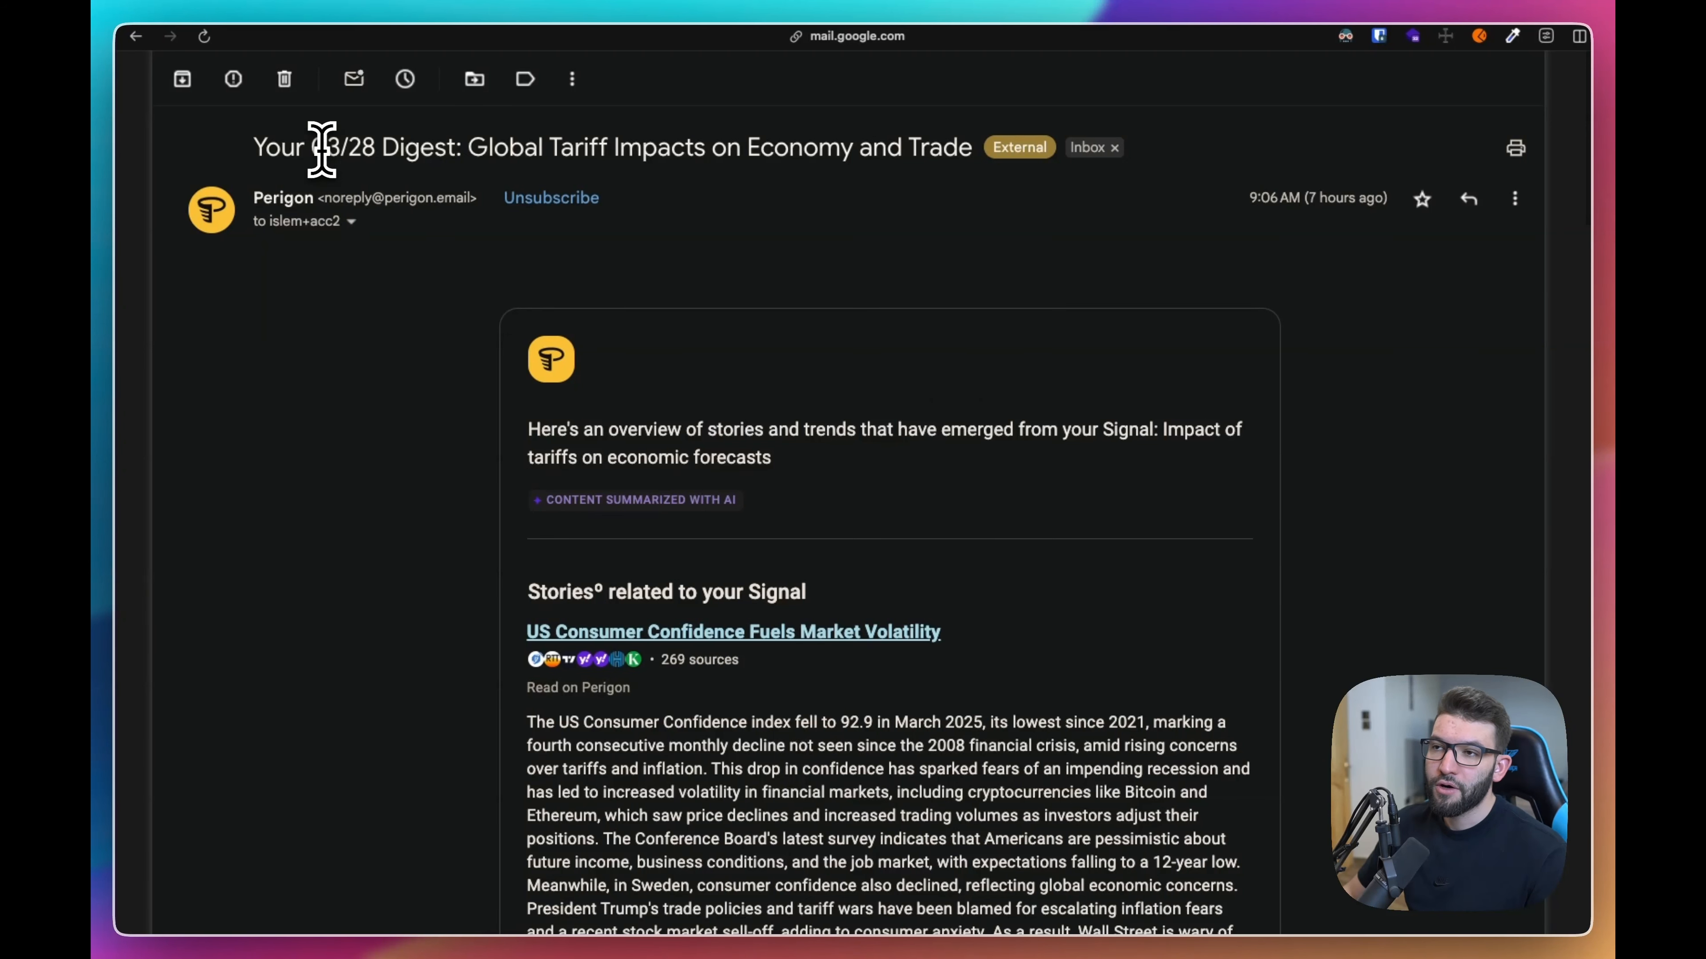
pyautogui.moveTo(485, 154); pyautogui.dragTo(602, 152)
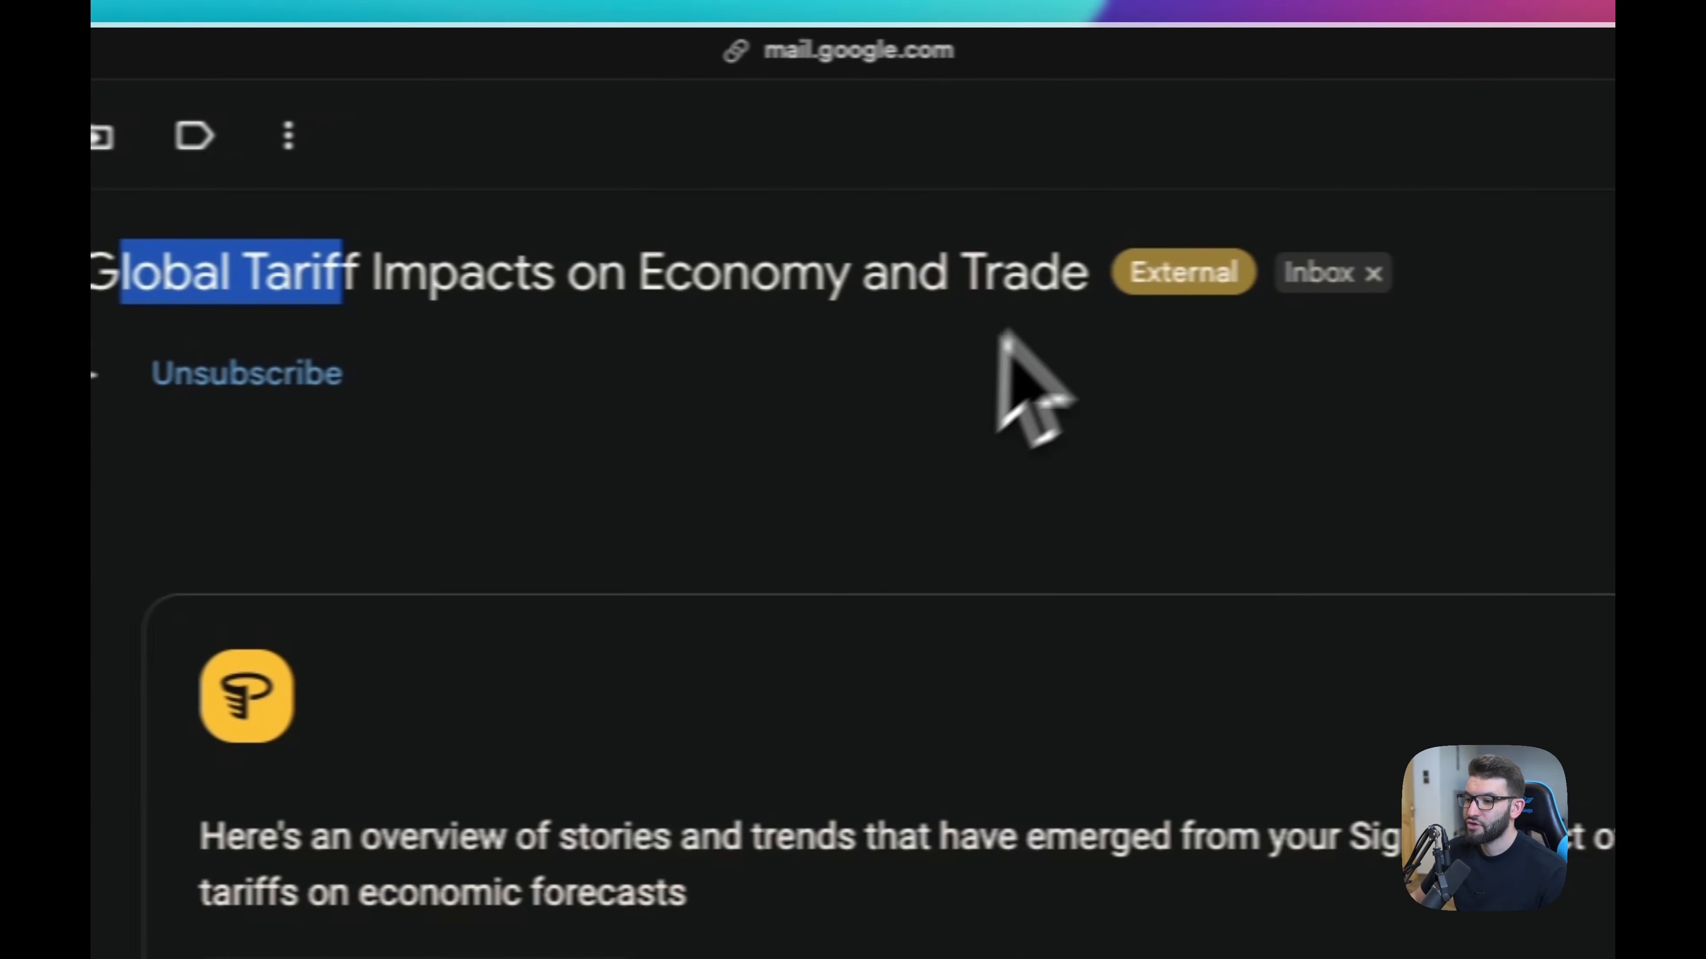
pyautogui.scroll(-10, 773, 342)
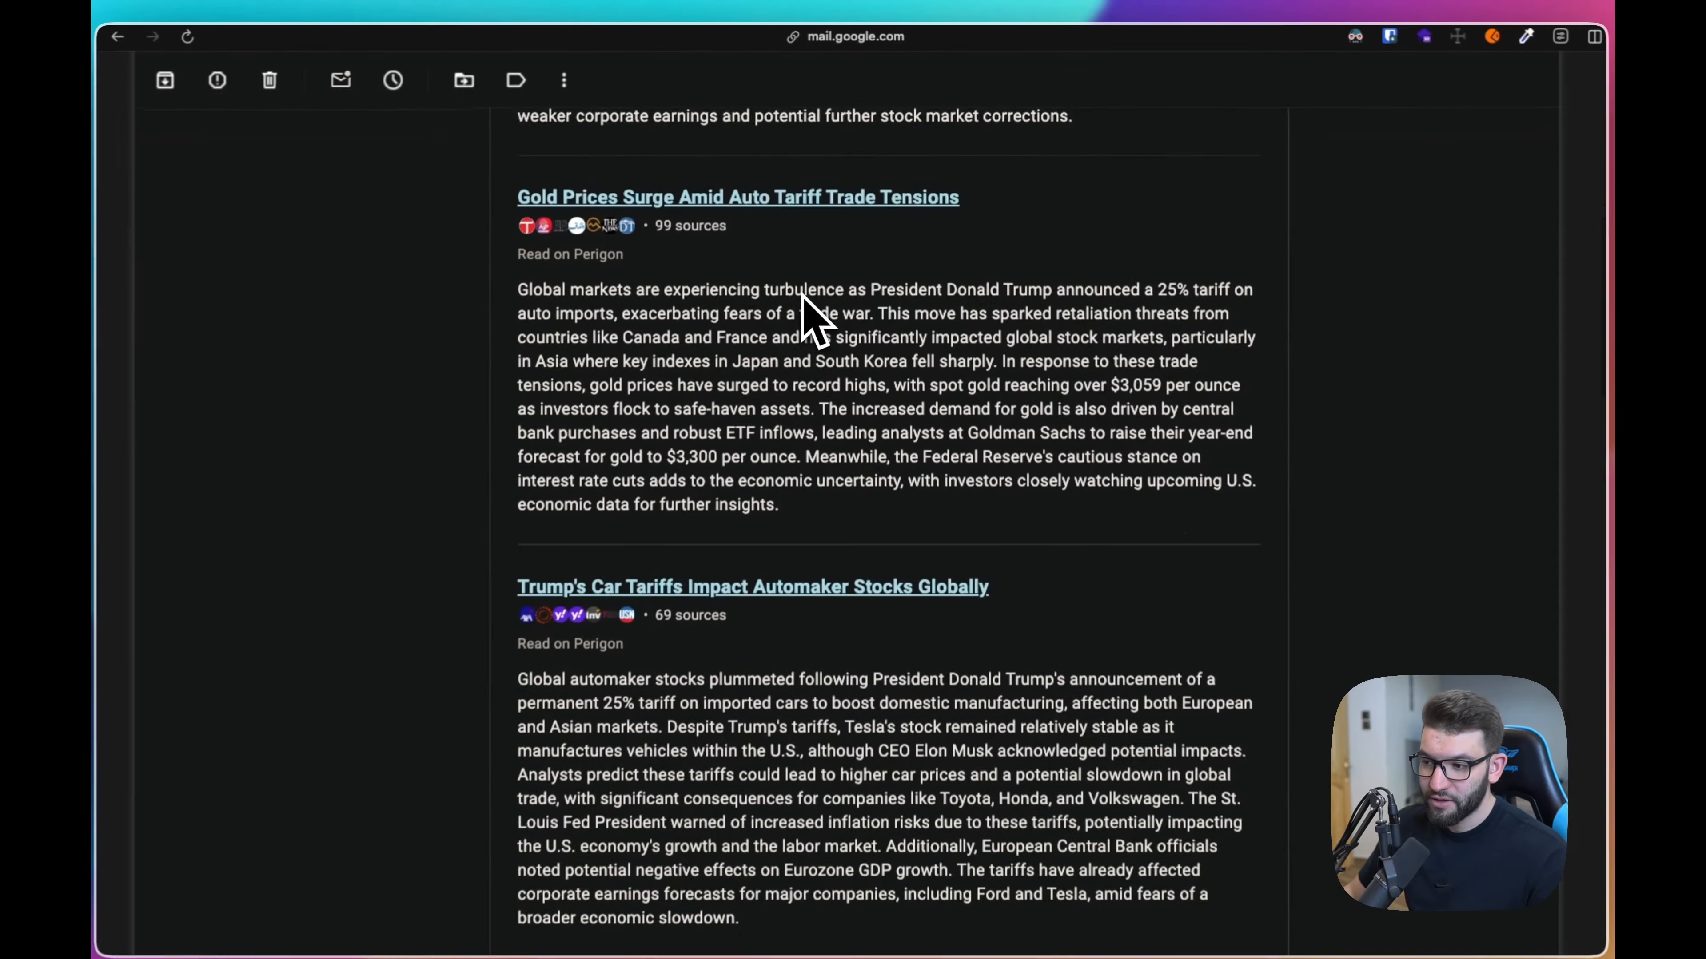
pyautogui.scroll(10, 803, 296)
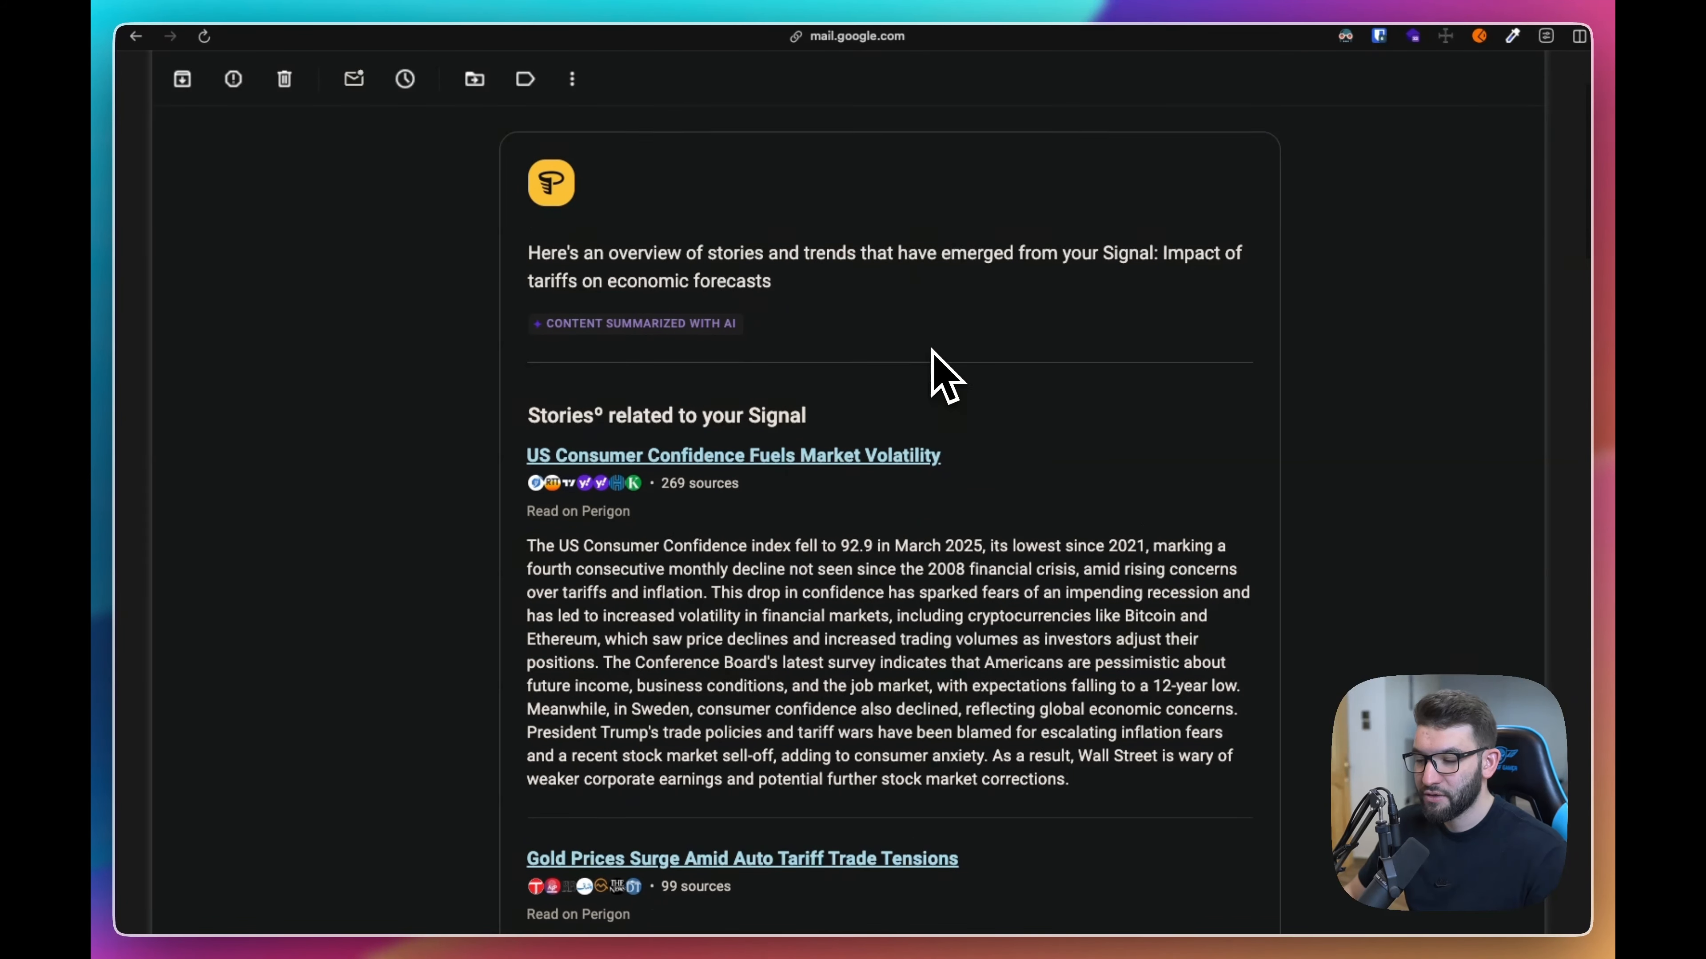
pyautogui.scroll(-1, 932, 350)
pyautogui.scroll(-3, 942, 343)
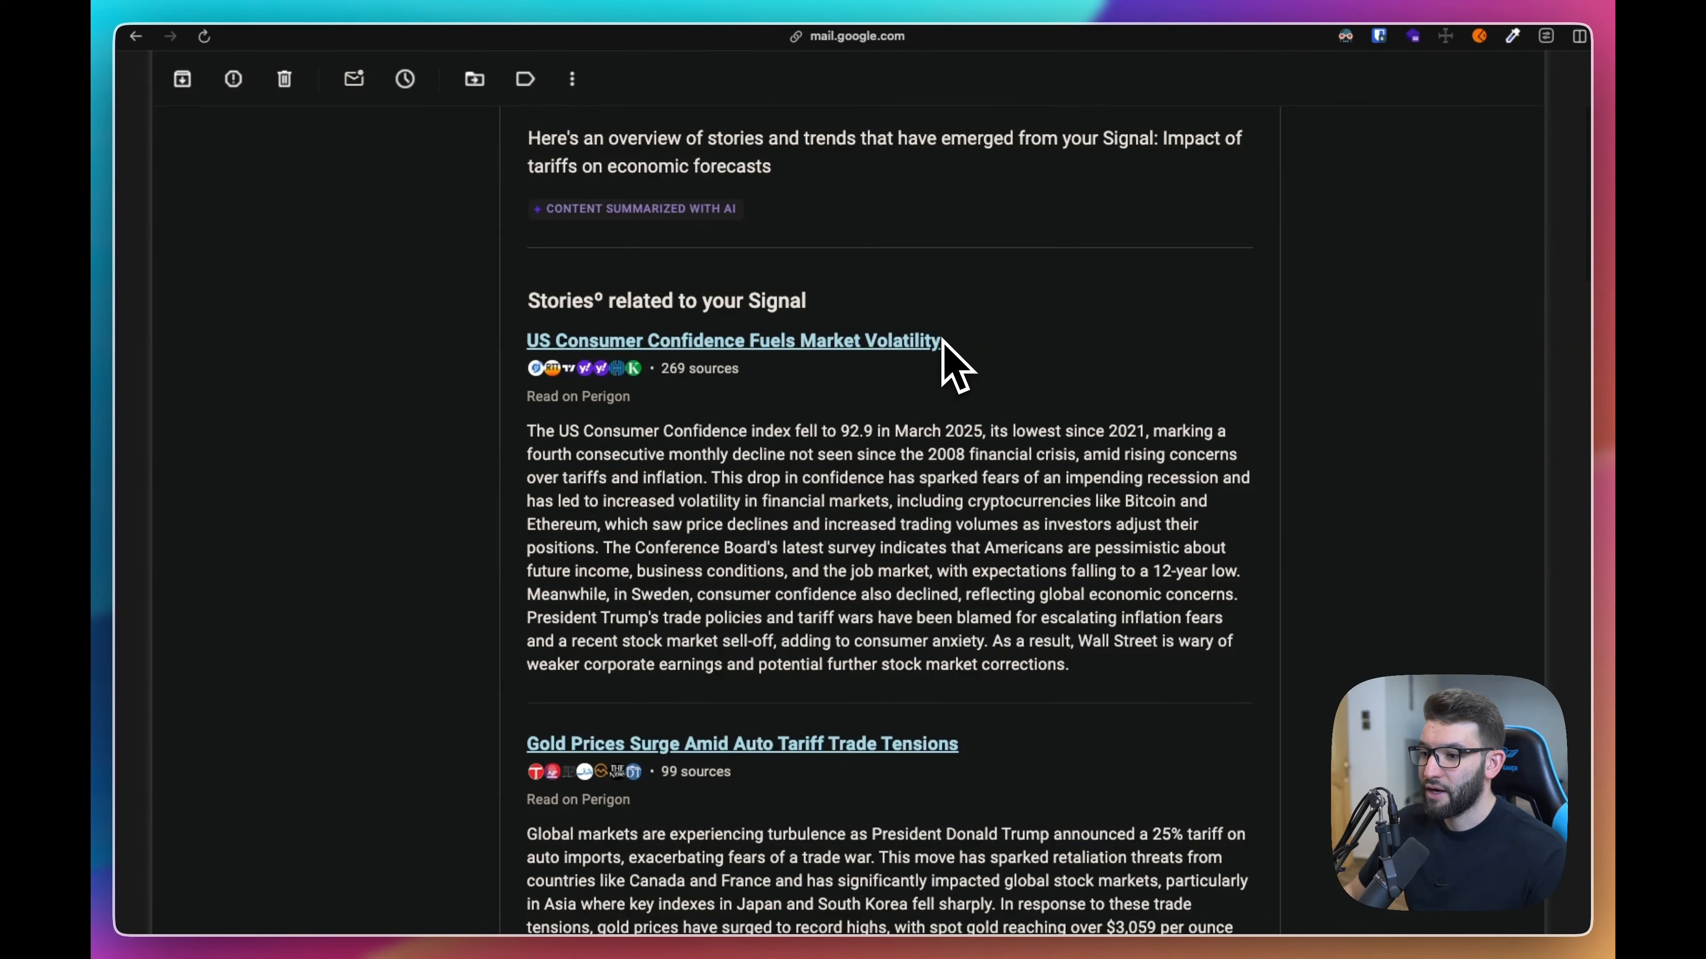
pyautogui.scroll(-7, 944, 351)
pyautogui.scroll(-20, 847, 295)
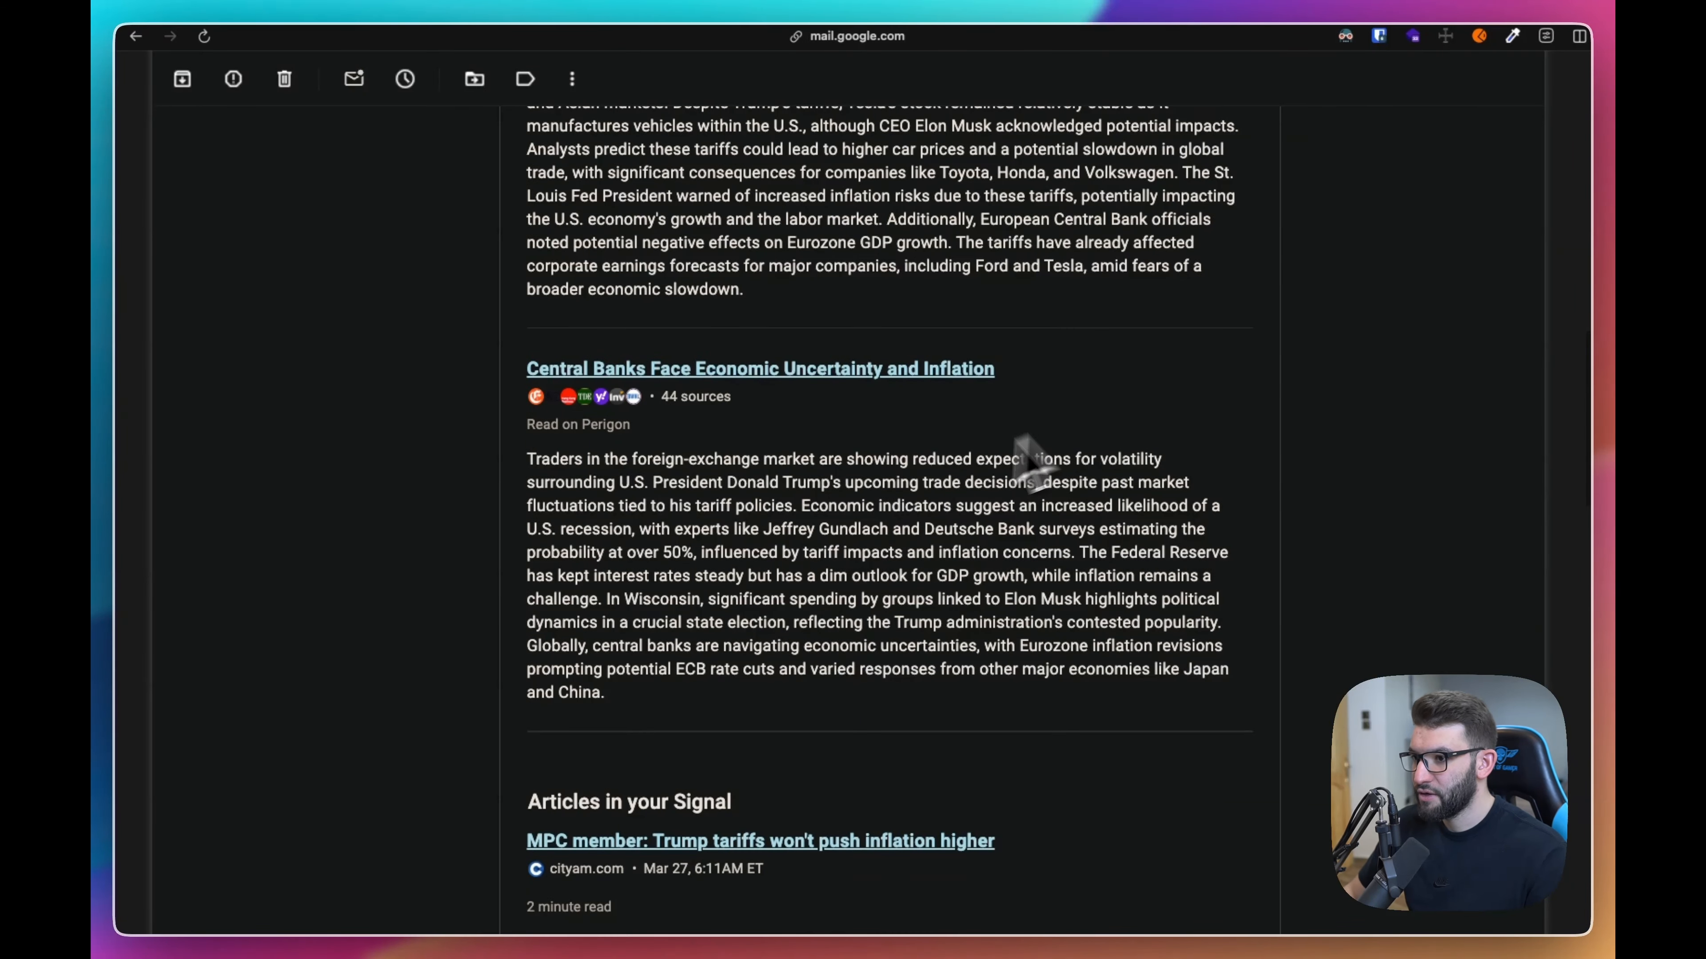
pyautogui.moveTo(606, 692); pyautogui.dragTo(527, 458)
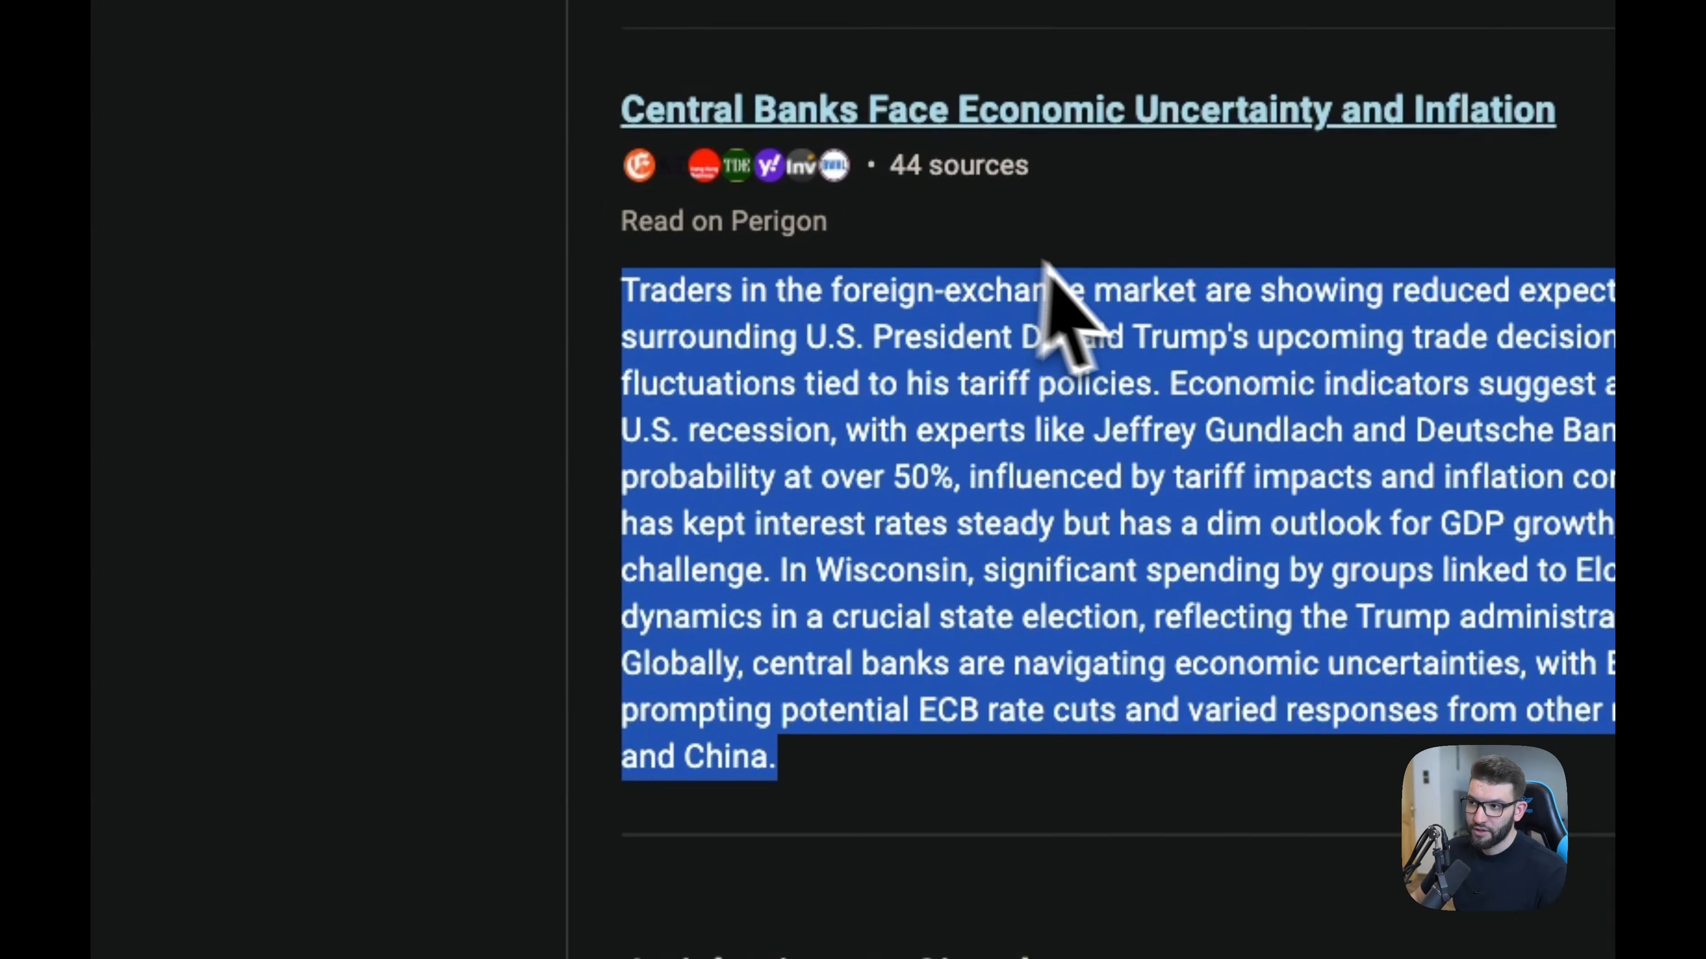
# Examine the digest email's list of articles and the Scheduled Digest search query at its end.
pyautogui.scroll(-16, 1008, 424)
pyautogui.scroll(-4, 1045, 449)
pyautogui.scroll(20, 1045, 449)
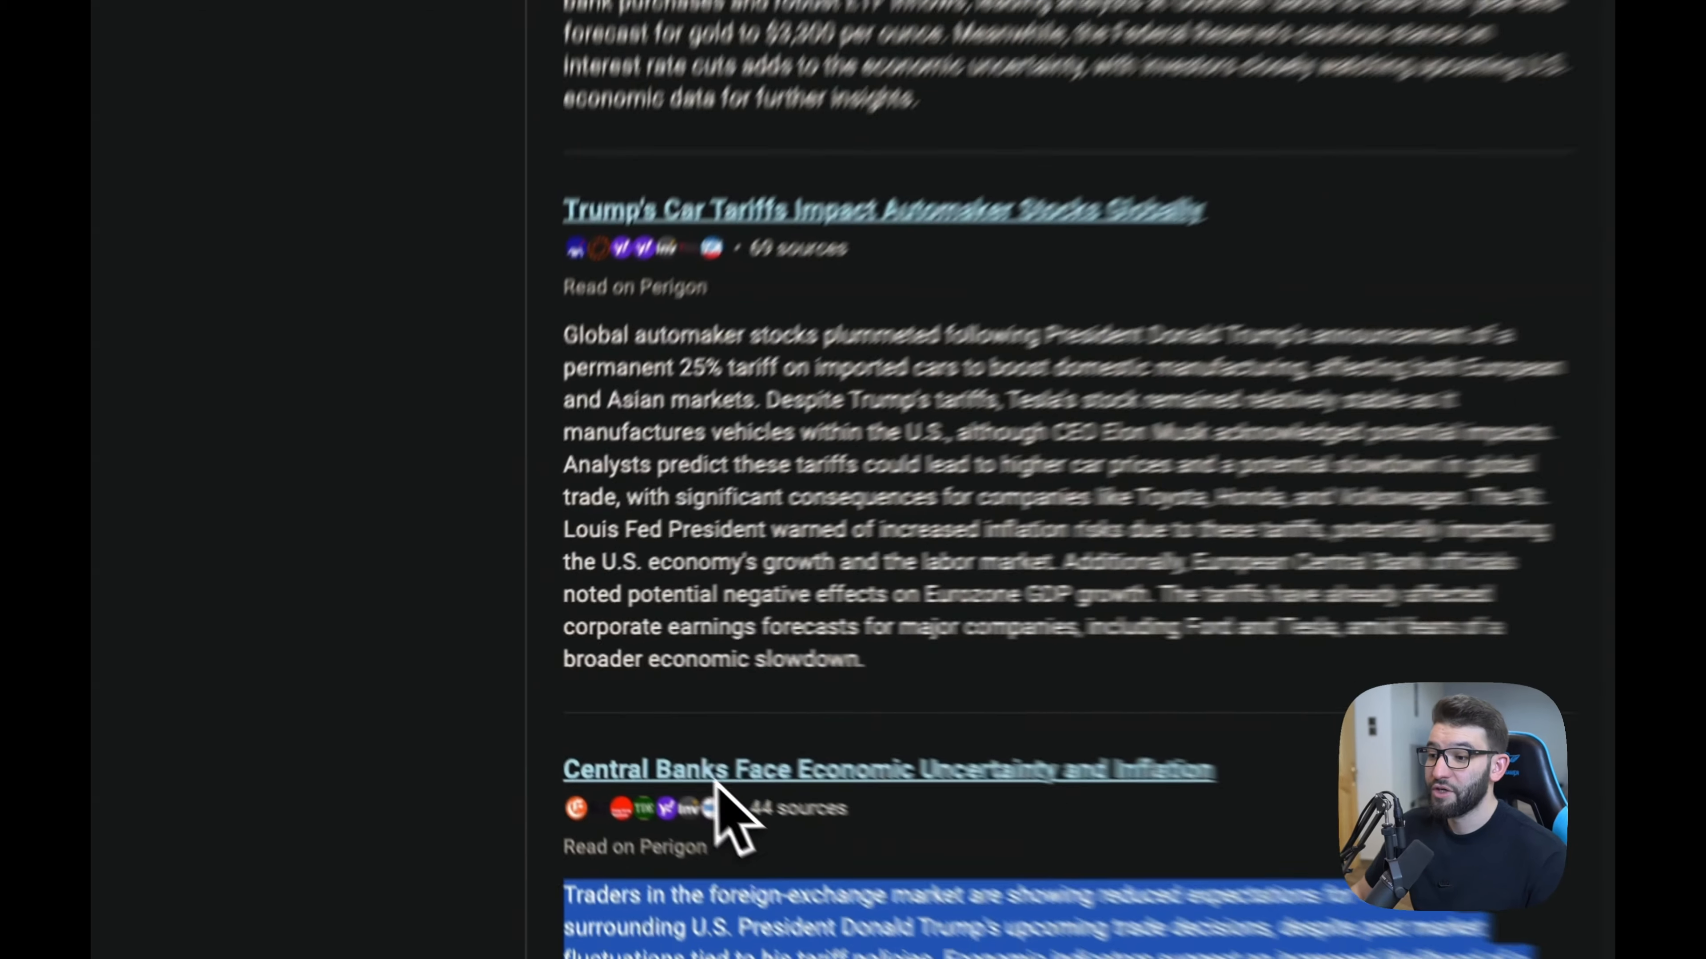
pyautogui.scroll(-20, 605, 672)
pyautogui.scroll(1, 629, 610)
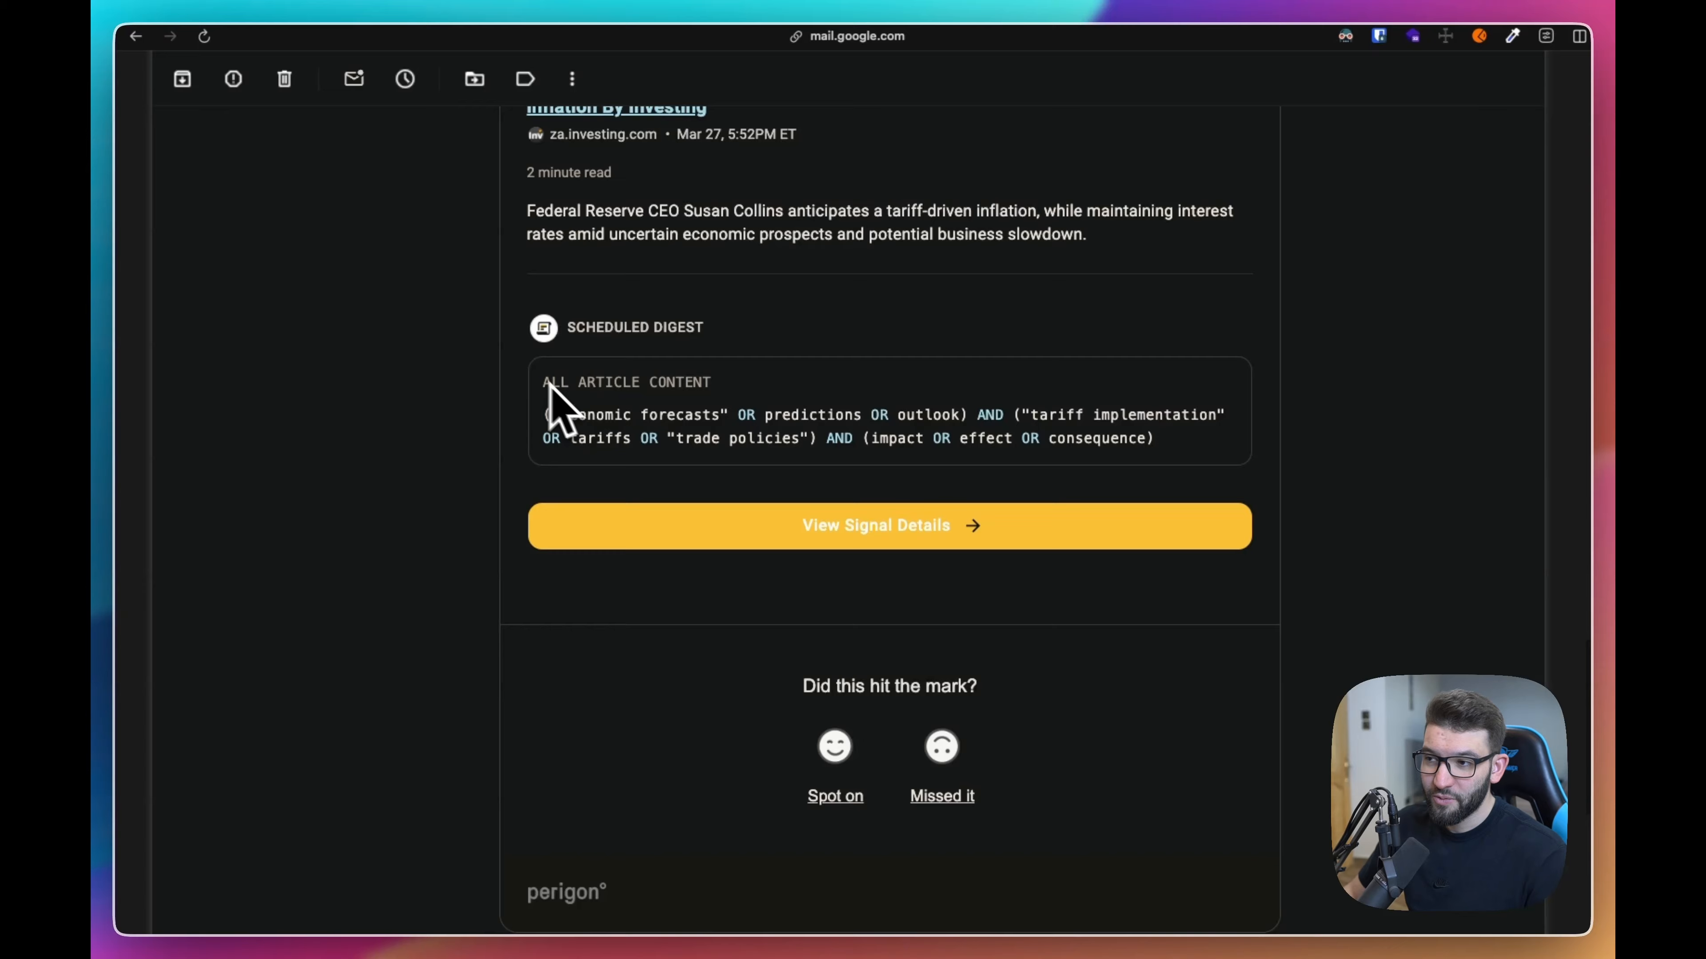
pyautogui.moveTo(1154, 438); pyautogui.dragTo(548, 416)
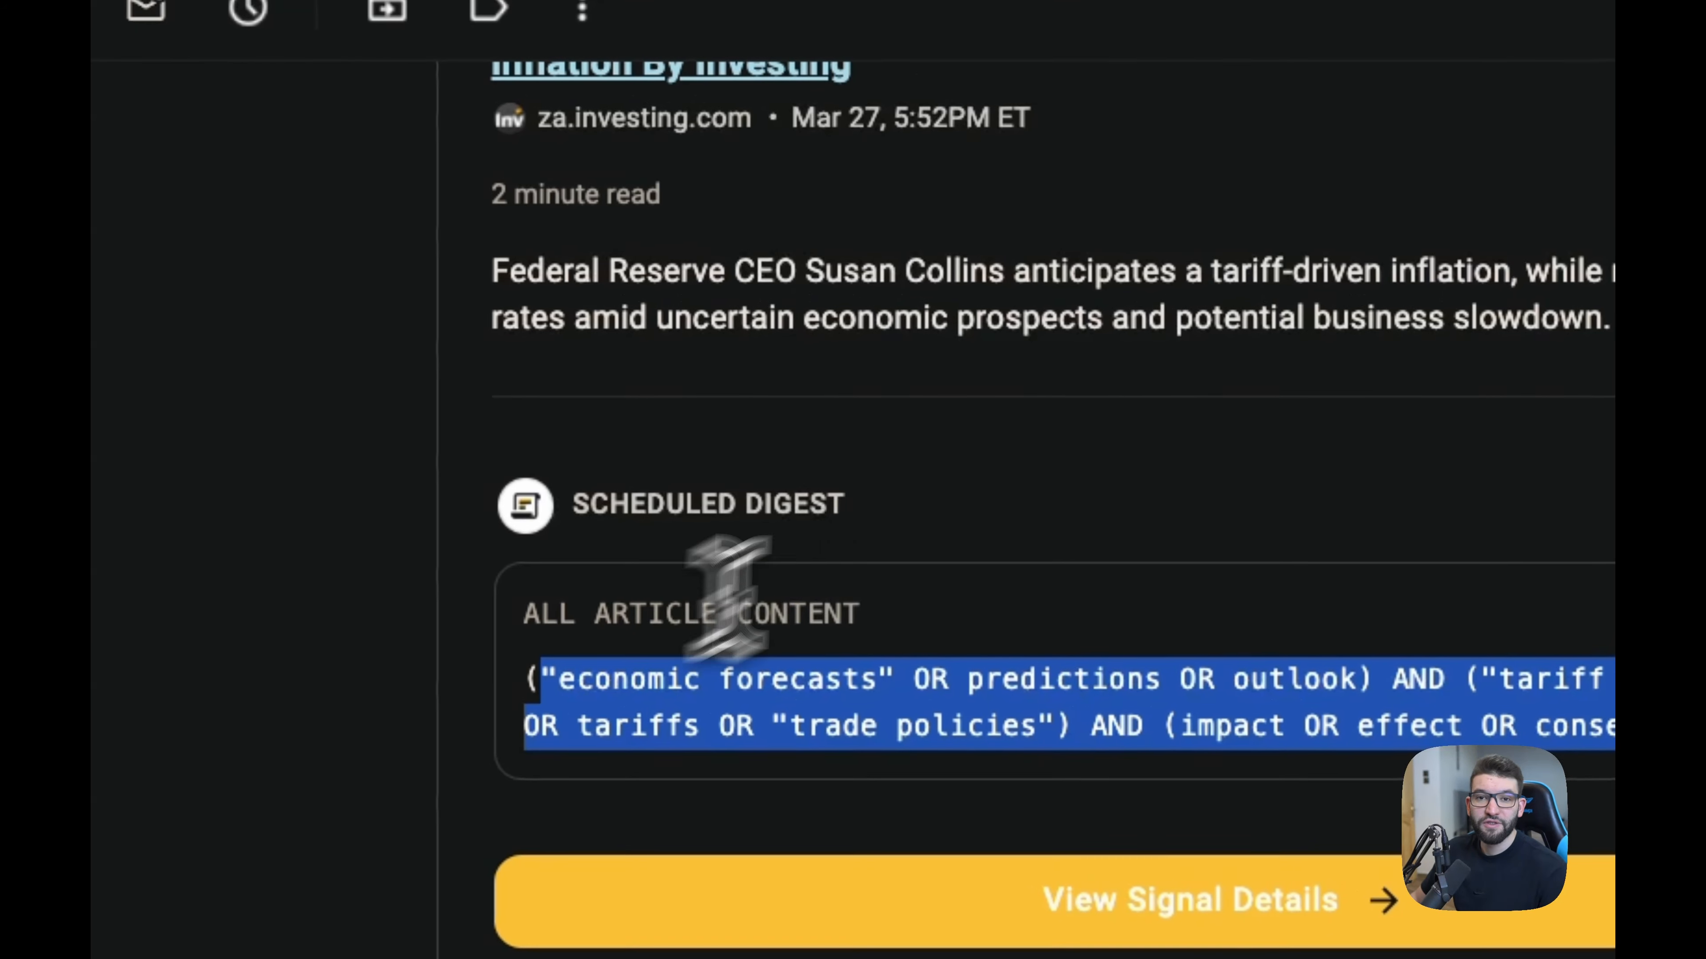
pyautogui.scroll(1, 974, 413)
pyautogui.scroll(3, 1025, 441)
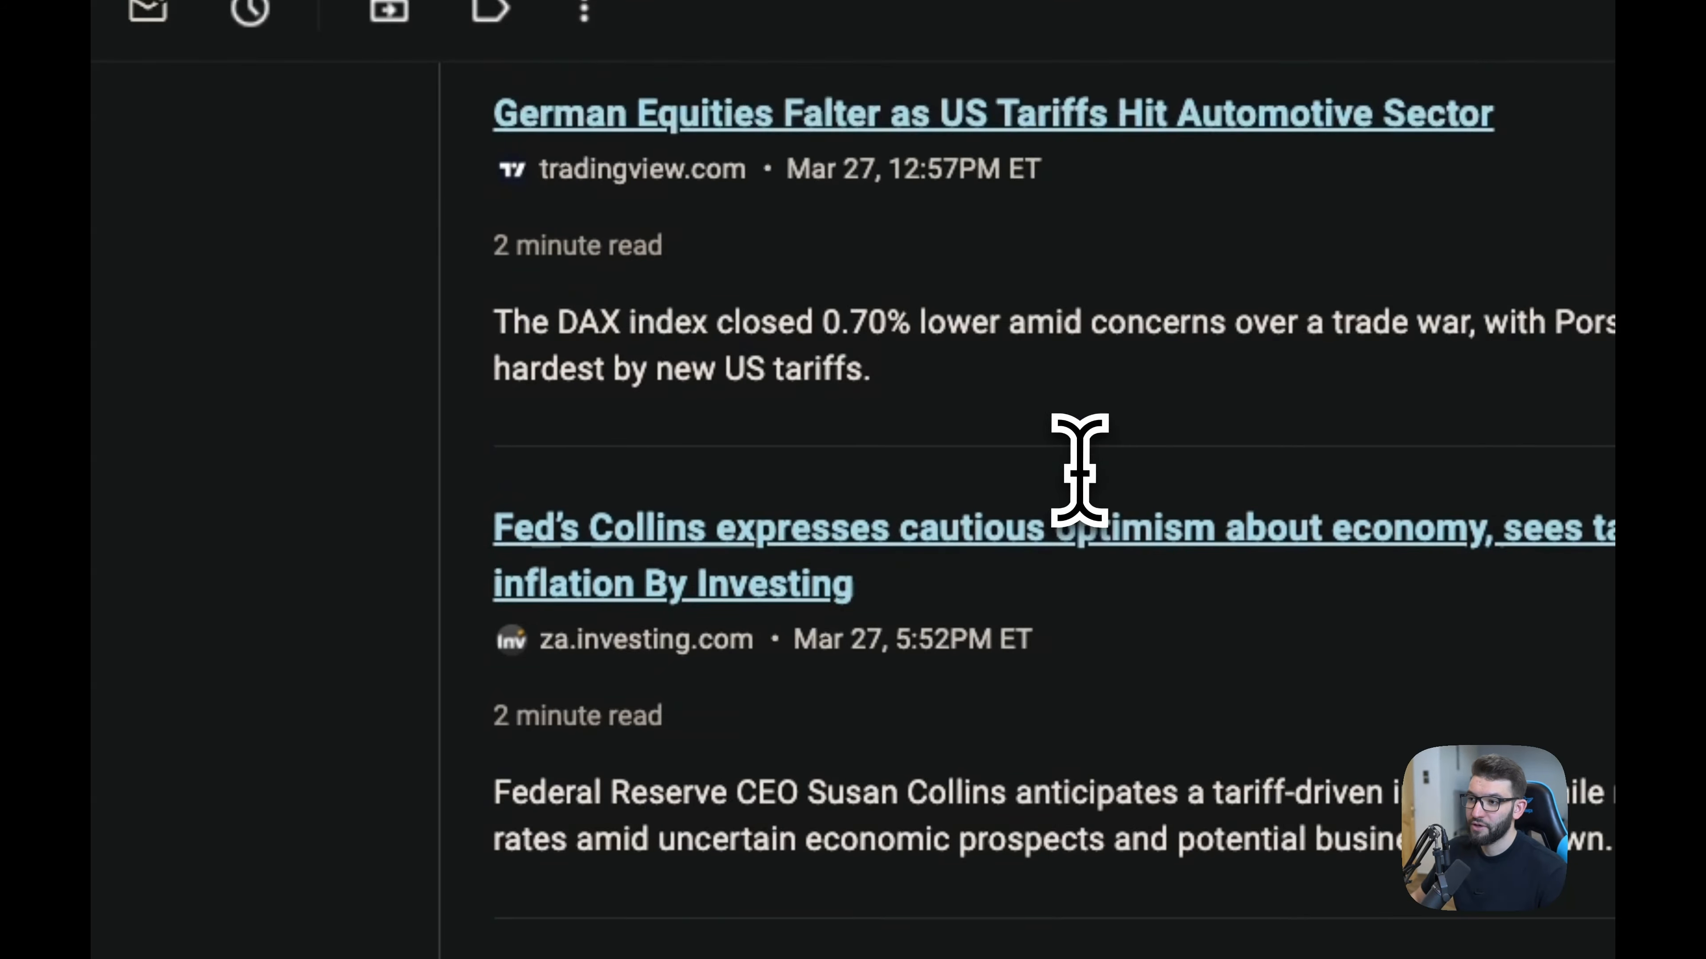
pyautogui.scroll(-1, 1081, 469)
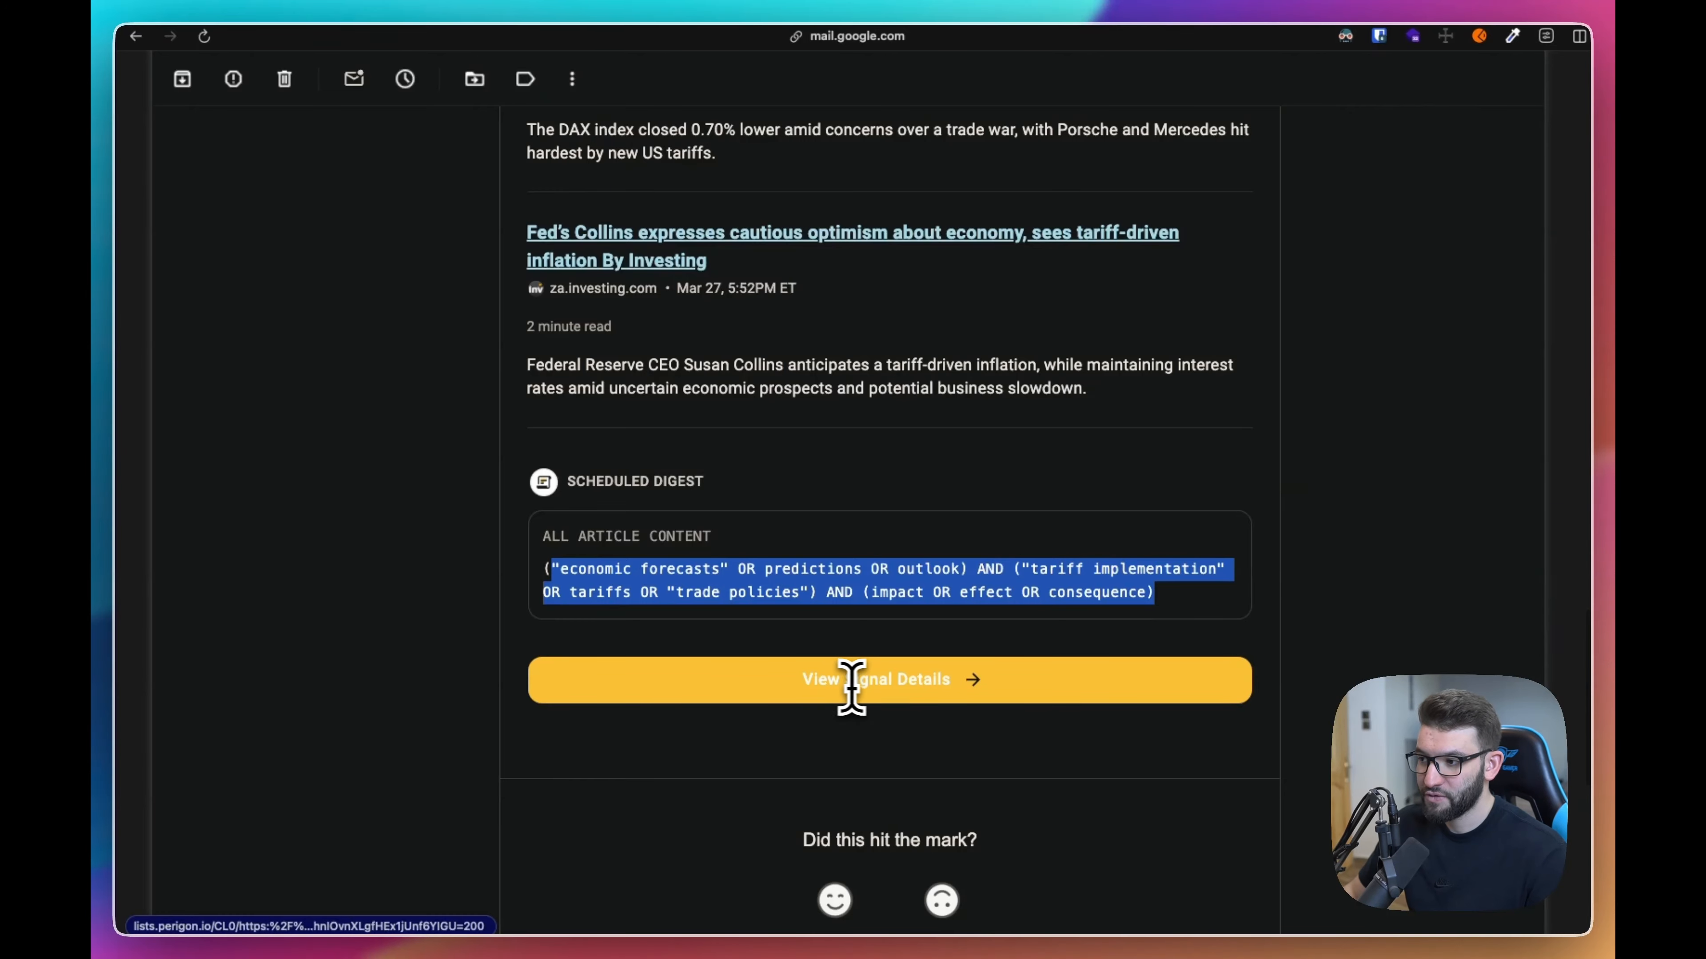
pyautogui.scroll(15, 1075, 457)
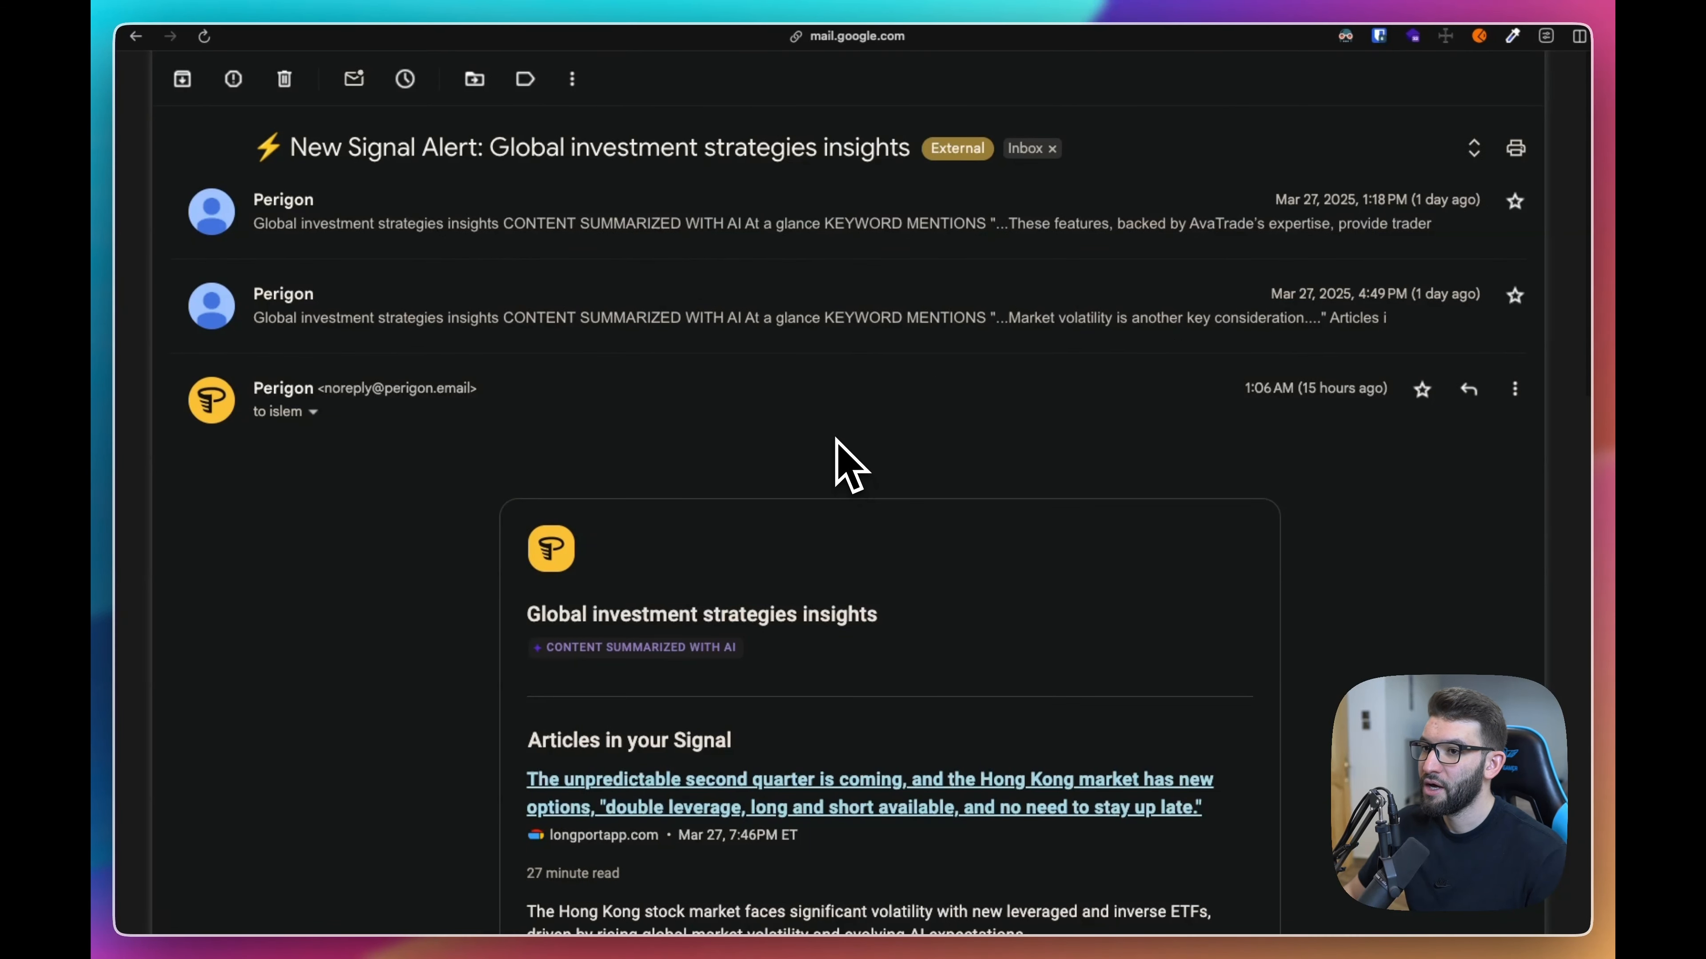
# Read the subject and article summary of the "Global investment strategies insights" alert email, including the "market volatility" keyword mention.
pyautogui.moveTo(491, 149); pyautogui.dragTo(731, 156)
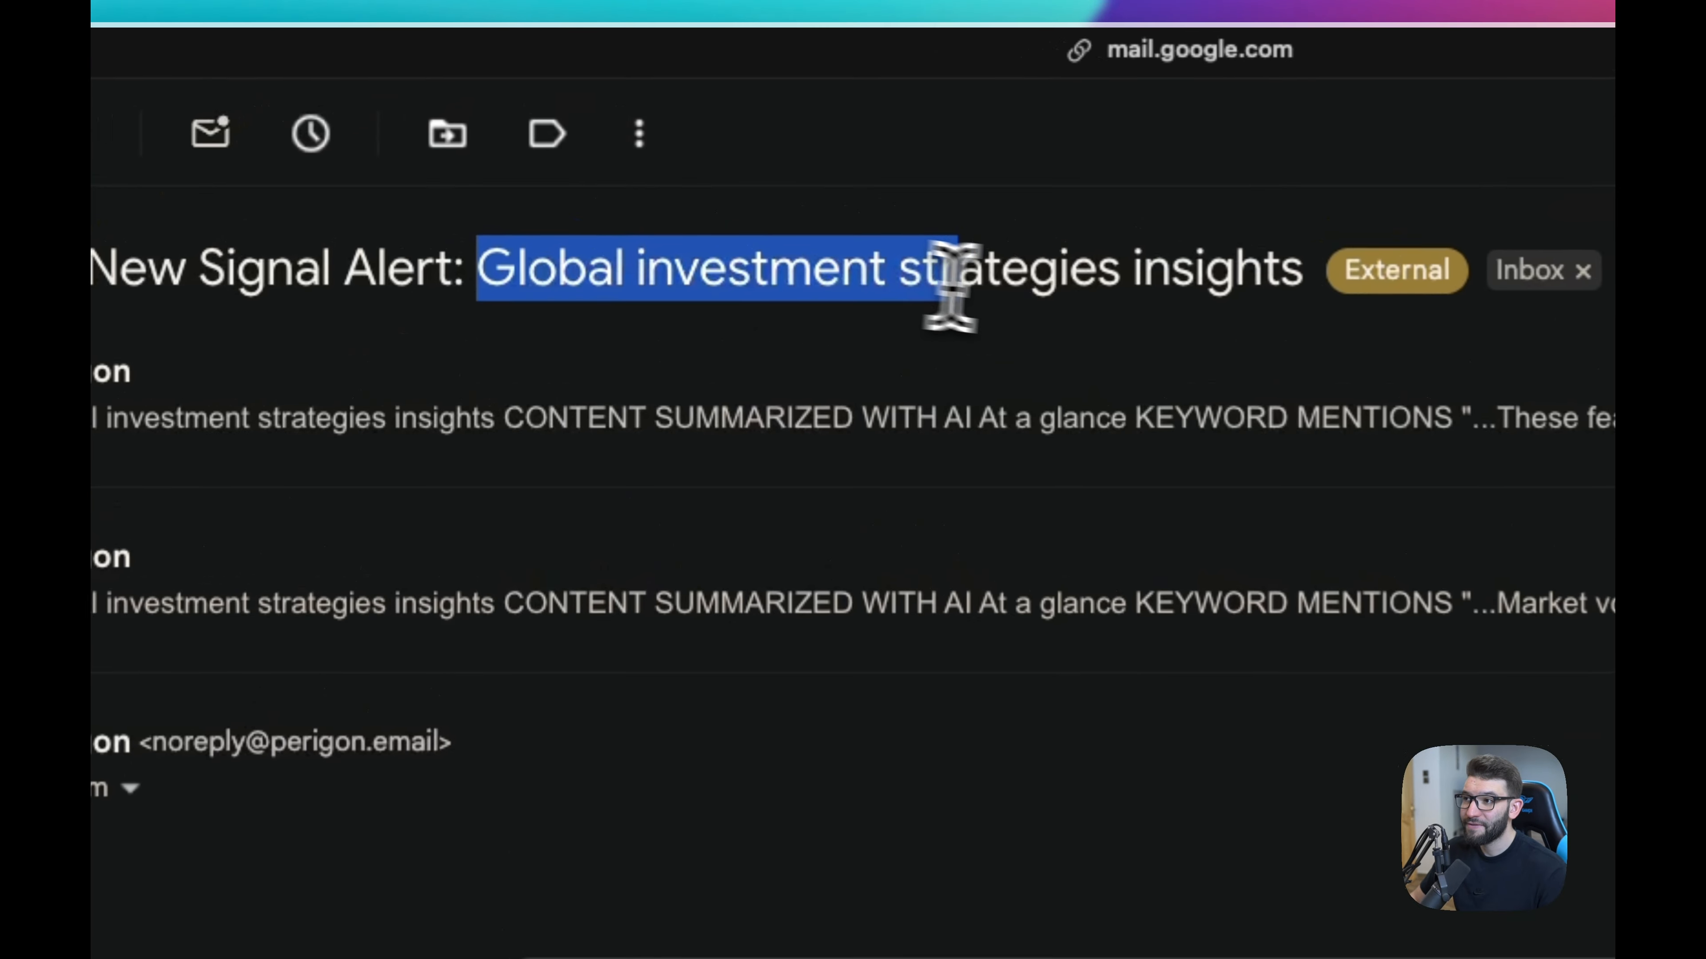
pyautogui.moveTo(950, 289); pyautogui.dragTo(1063, 274)
pyautogui.doubleClick(1208, 268)
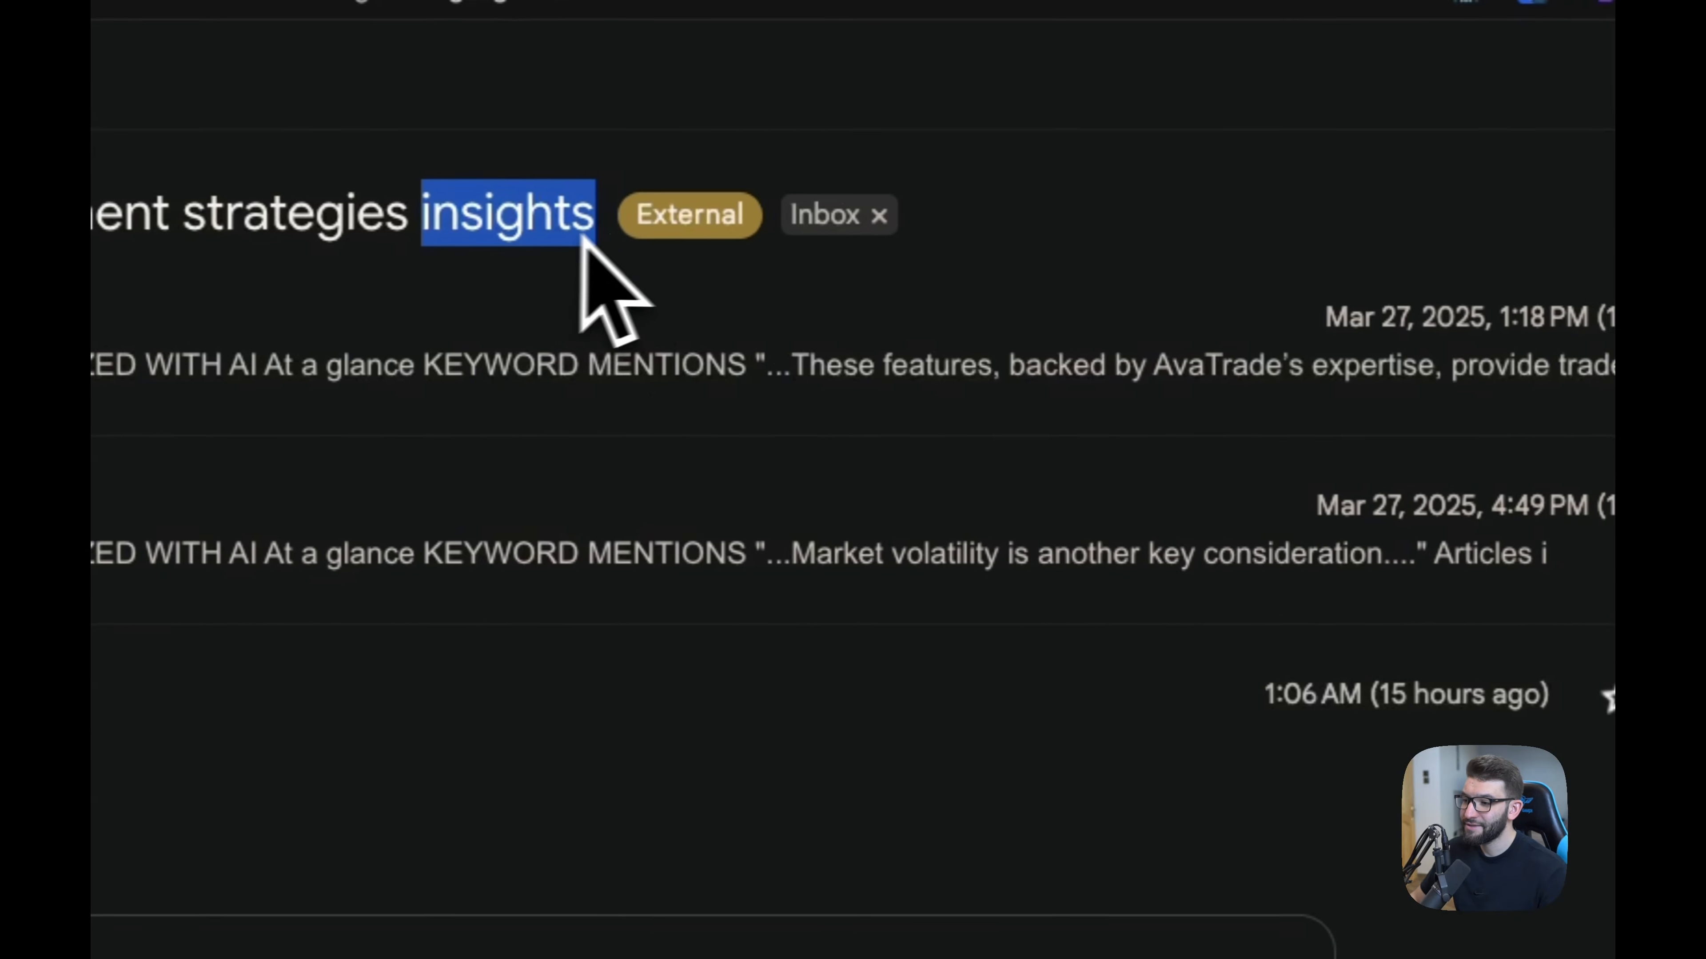
pyautogui.scroll(-3, 1149, 711)
pyautogui.scroll(-2, 1202, 671)
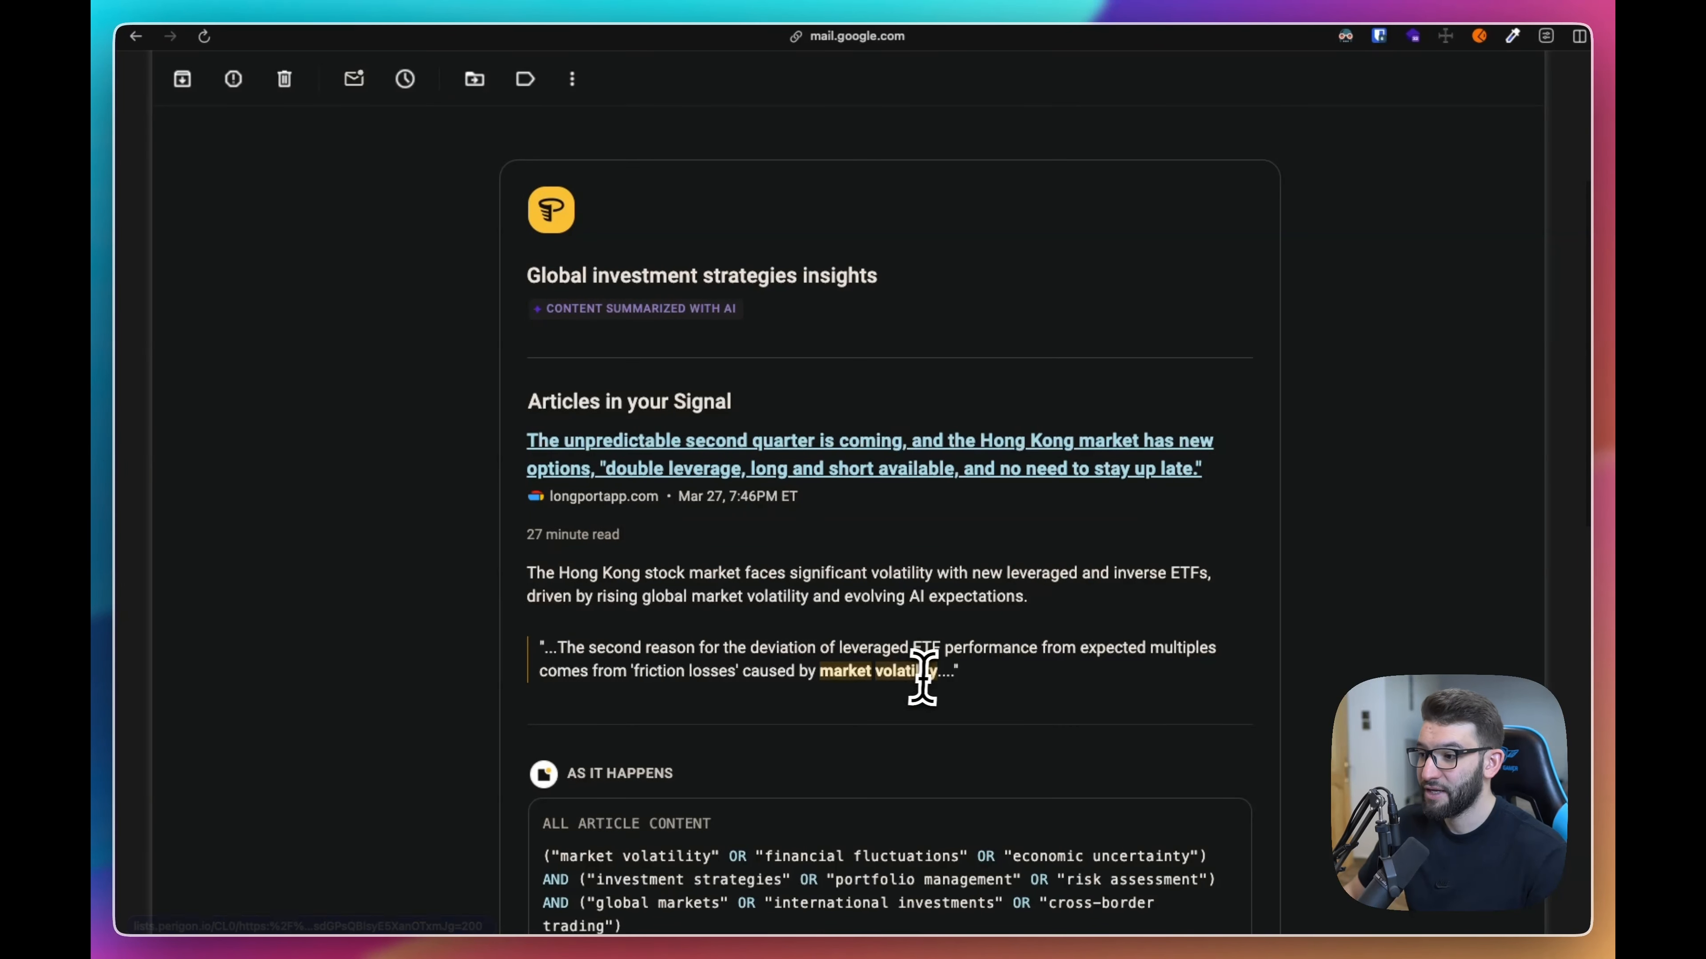
pyautogui.moveTo(936, 665); pyautogui.dragTo(784, 664)
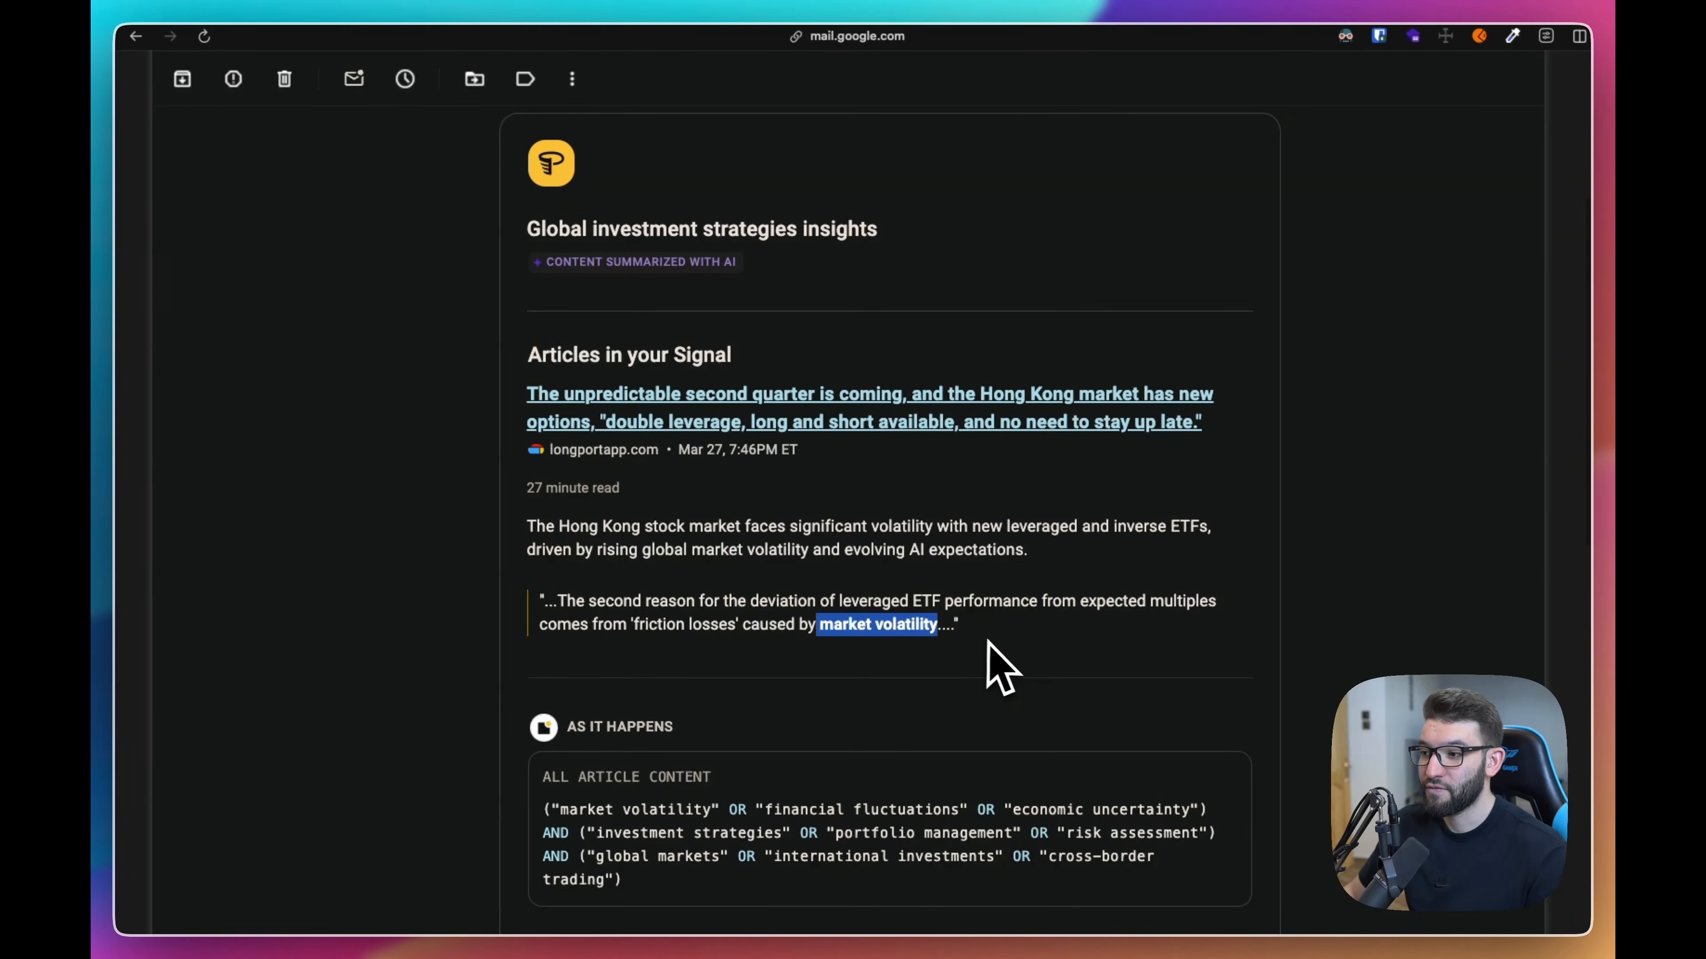
# Examine the As it Happens search query in the investment alert email, and return to the signal's overview in Perigon.
pyautogui.scroll(-3, 1036, 591)
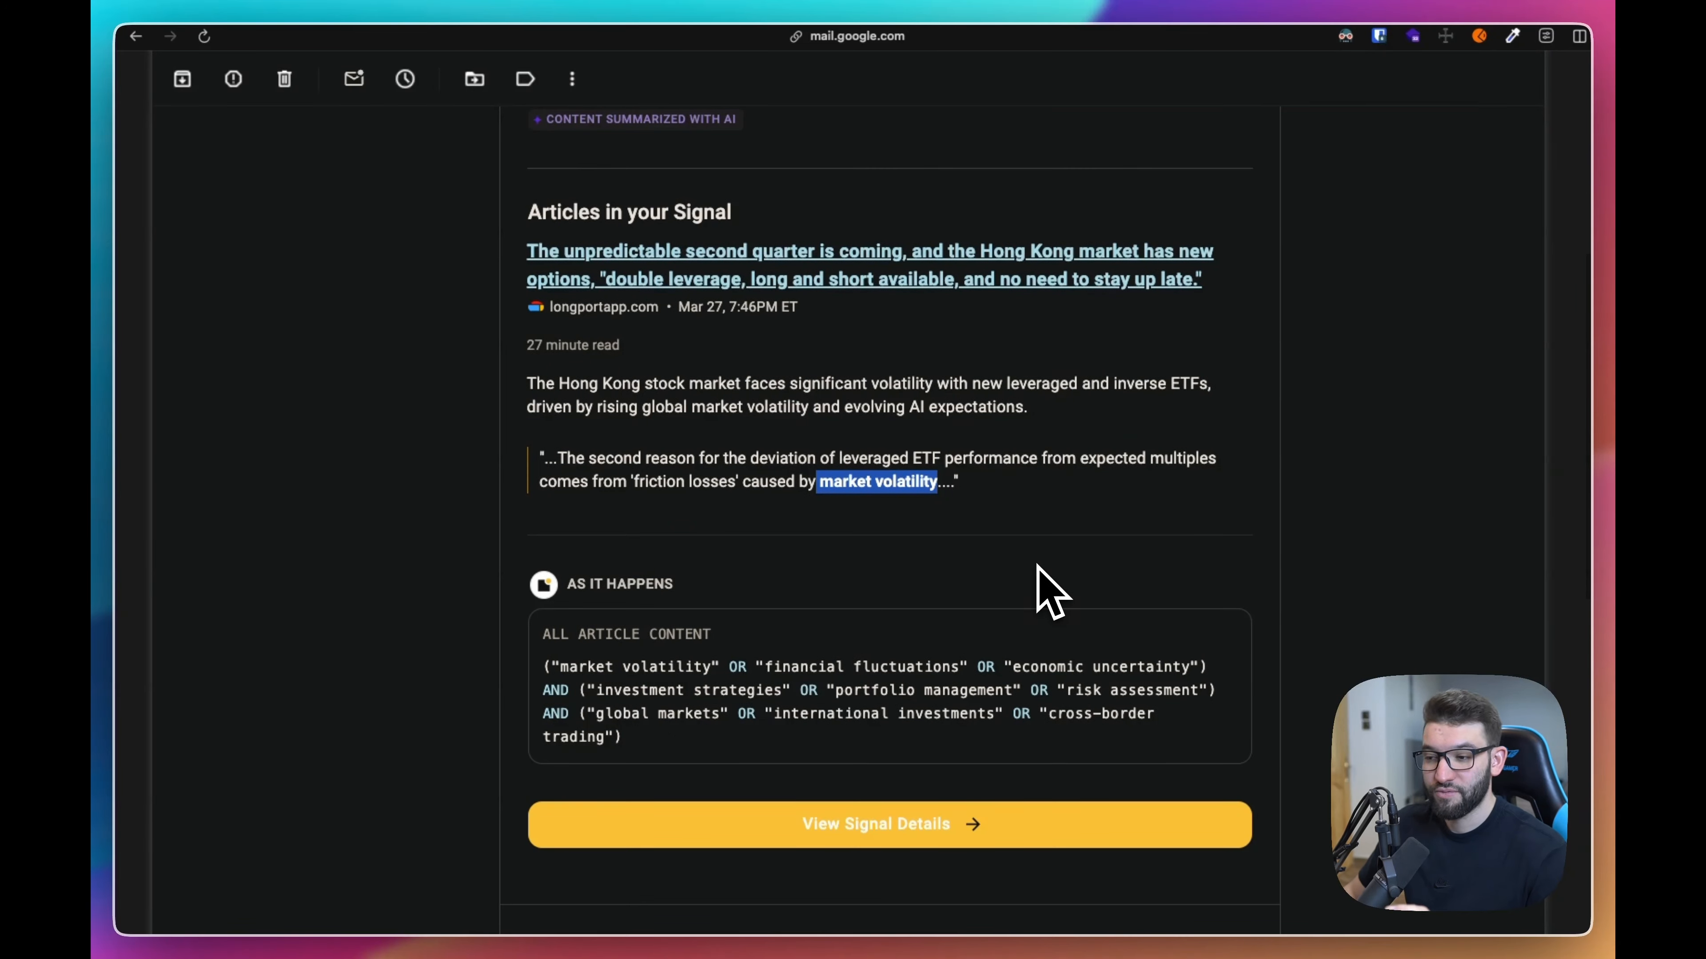
pyautogui.moveTo(640, 737); pyautogui.dragTo(537, 668)
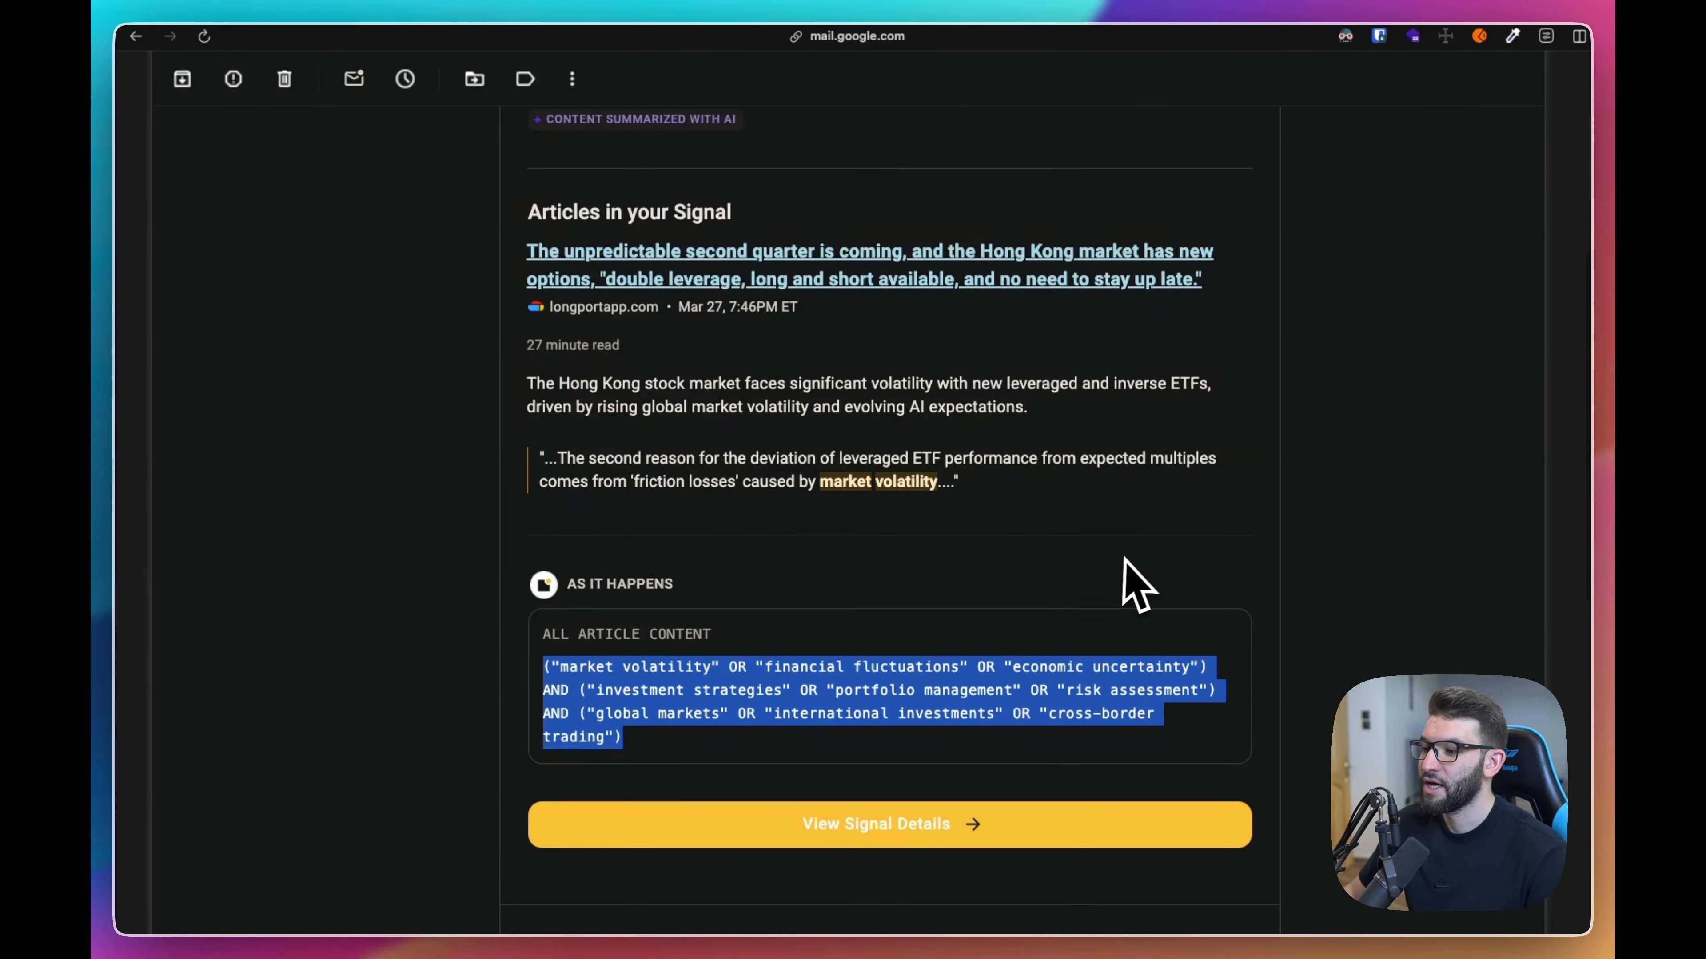
pyautogui.scroll(-4, 1142, 579)
pyautogui.scroll(8, 1141, 579)
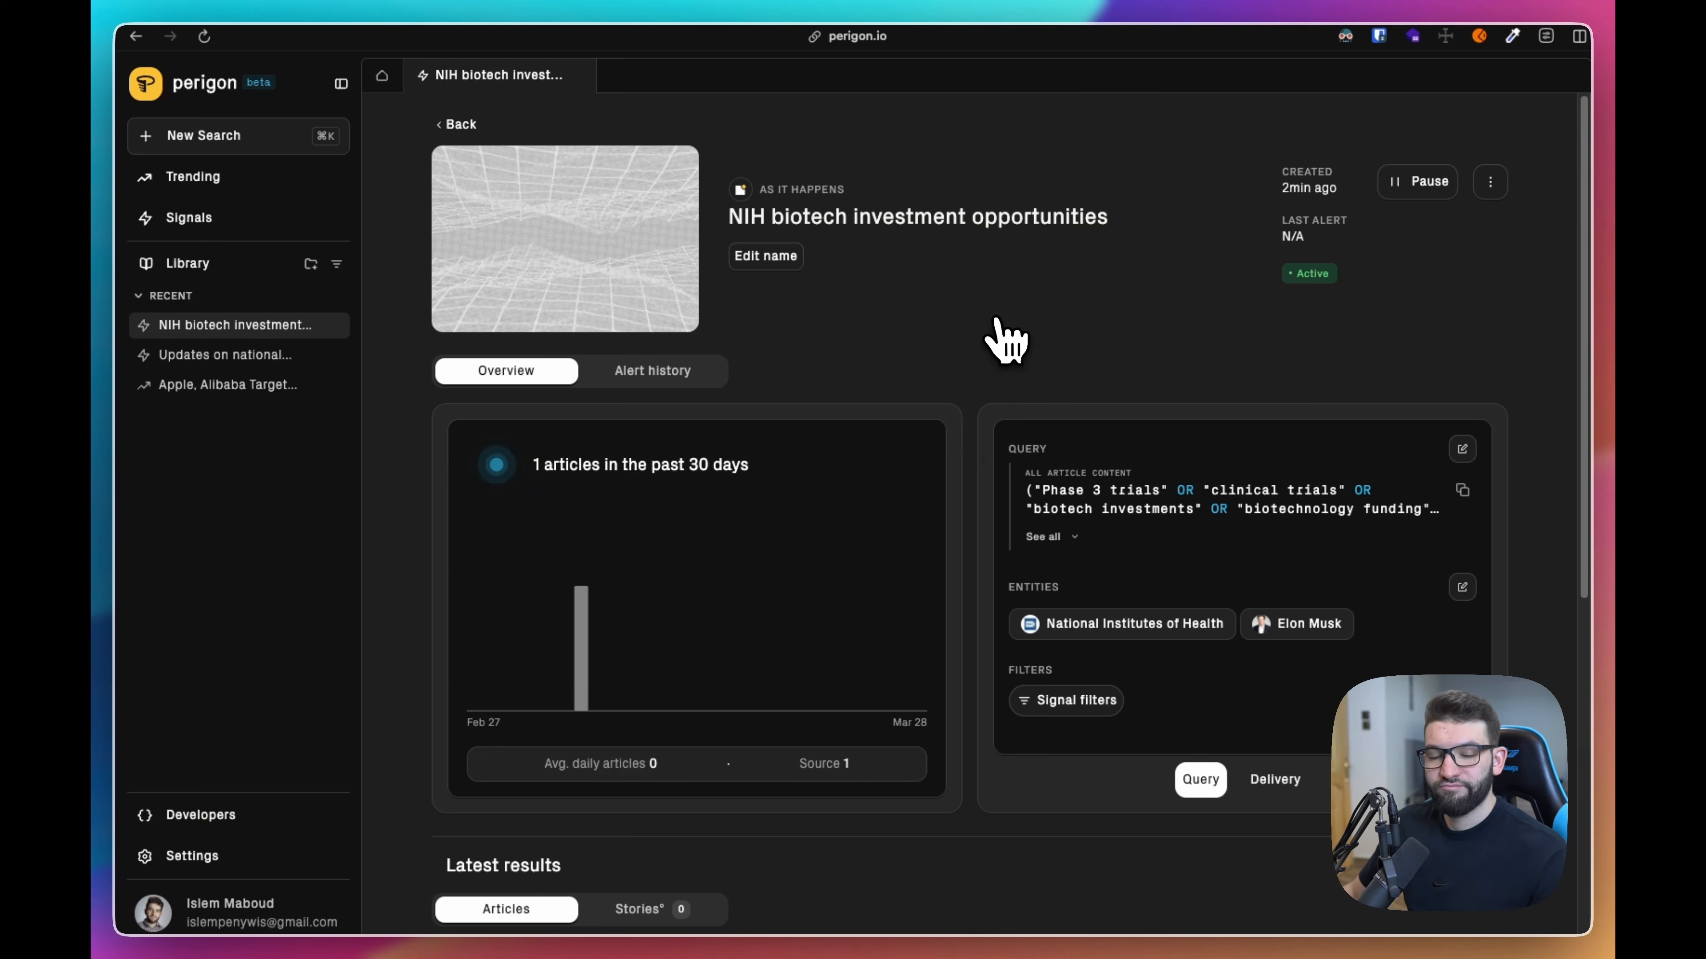